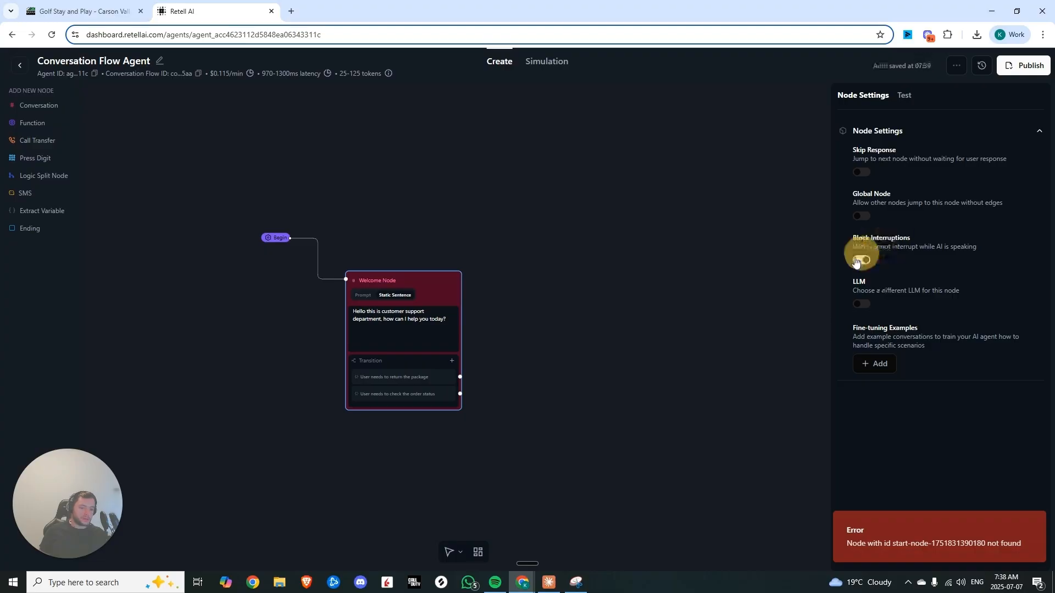
Replace the Welcome Node's static sentence with the Lake Genoa Golf Club greeting from Sofia the virtual assistant
scroll(528, 384, up, 3)
triple_click(508, 298)
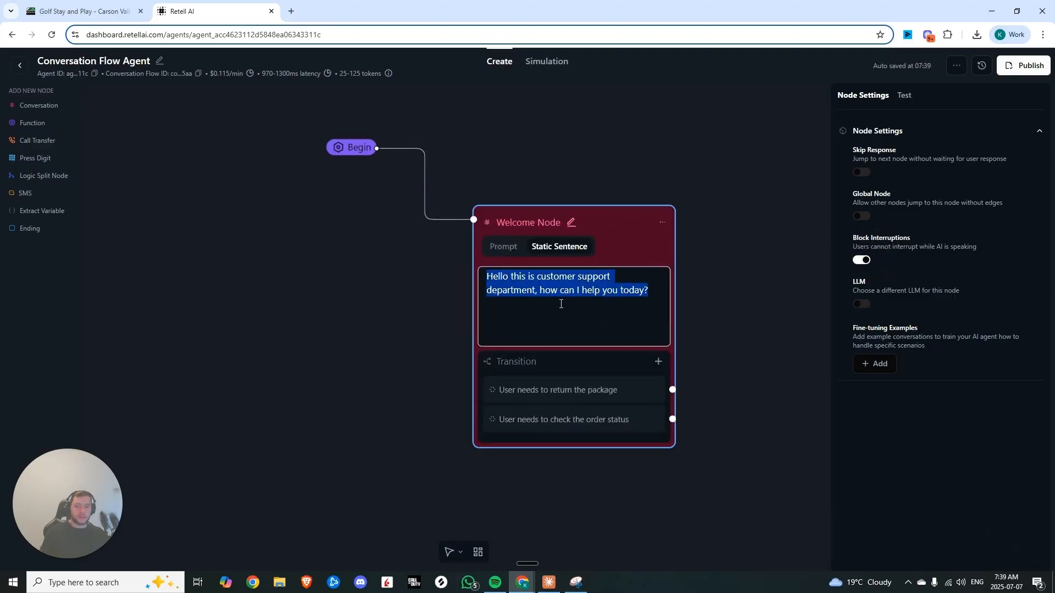
text(Hello, welcome to Lake Genoa Golf Club, my name is Sofia your virtual assistant. What can I help you with today?)
click(211, 215)
click(533, 420)
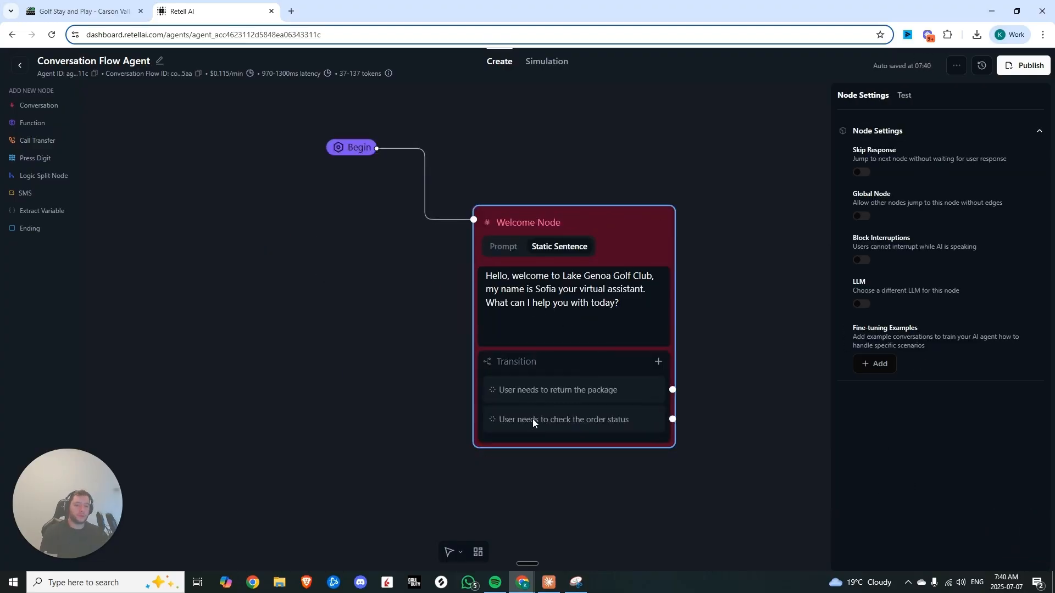
Browse the Genoa Lakes golf club website's menus to review the club's services
click(99, 11)
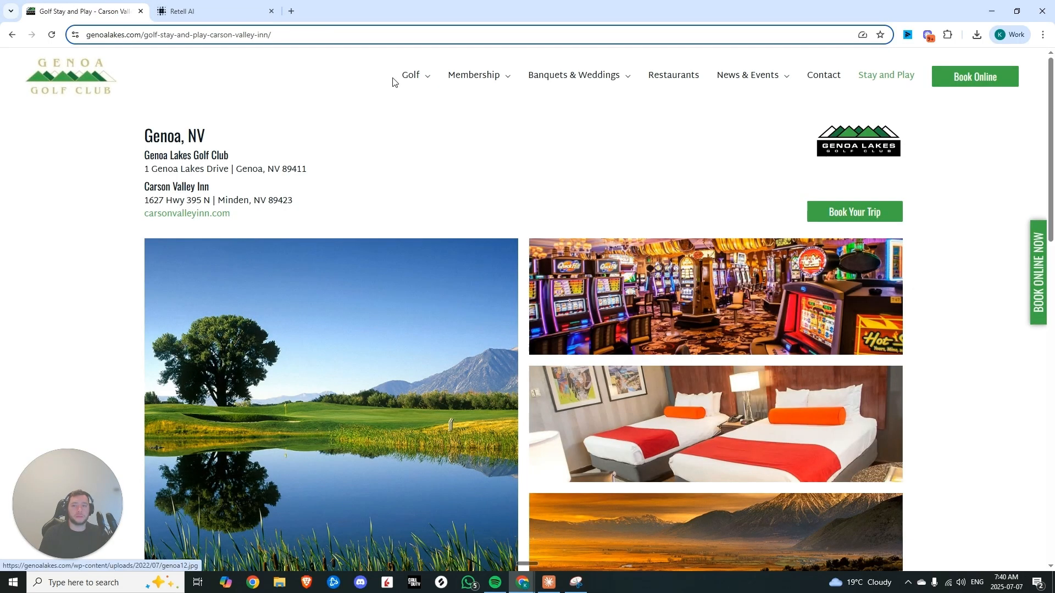
click(157, 95)
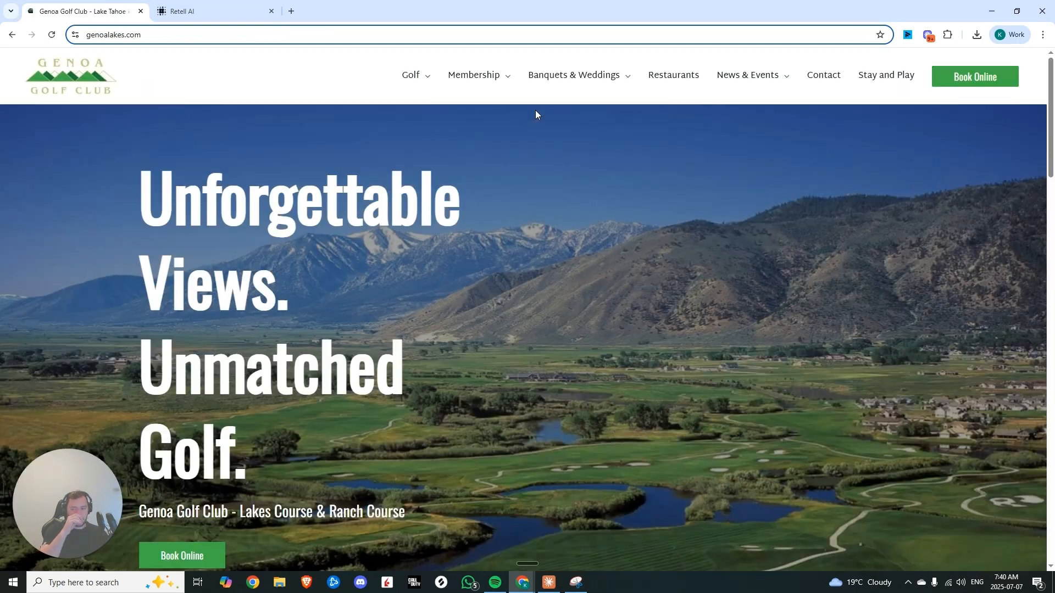
mouse_move(488, 81)
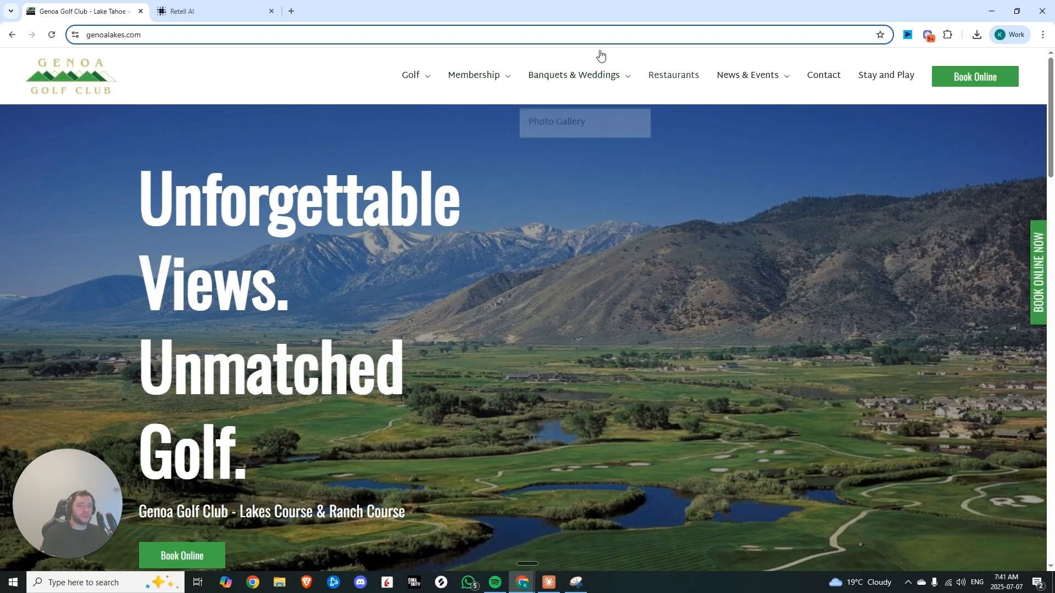
mouse_move(600, 88)
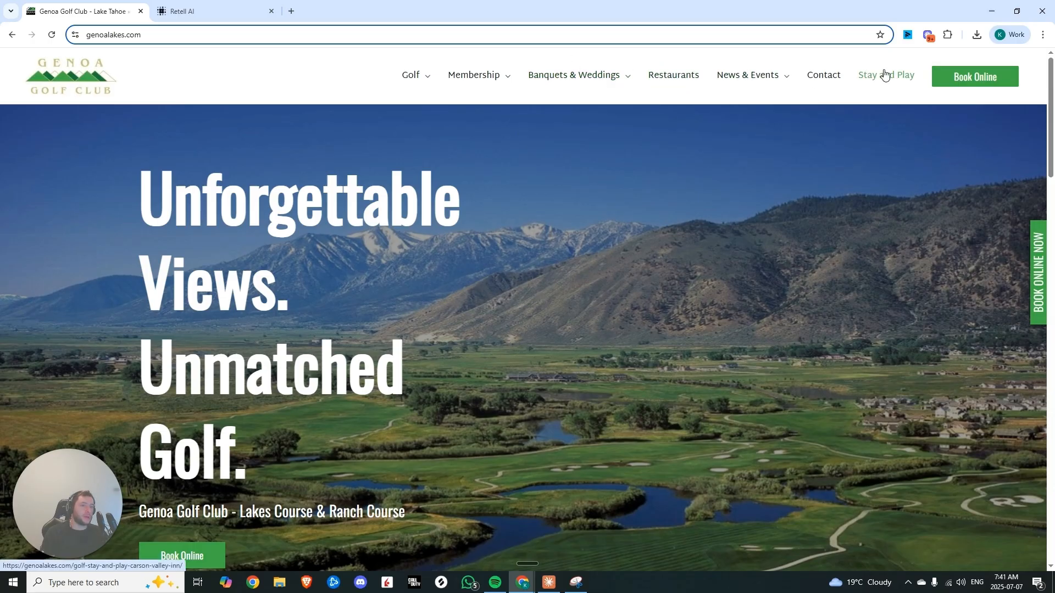
mouse_move(412, 75)
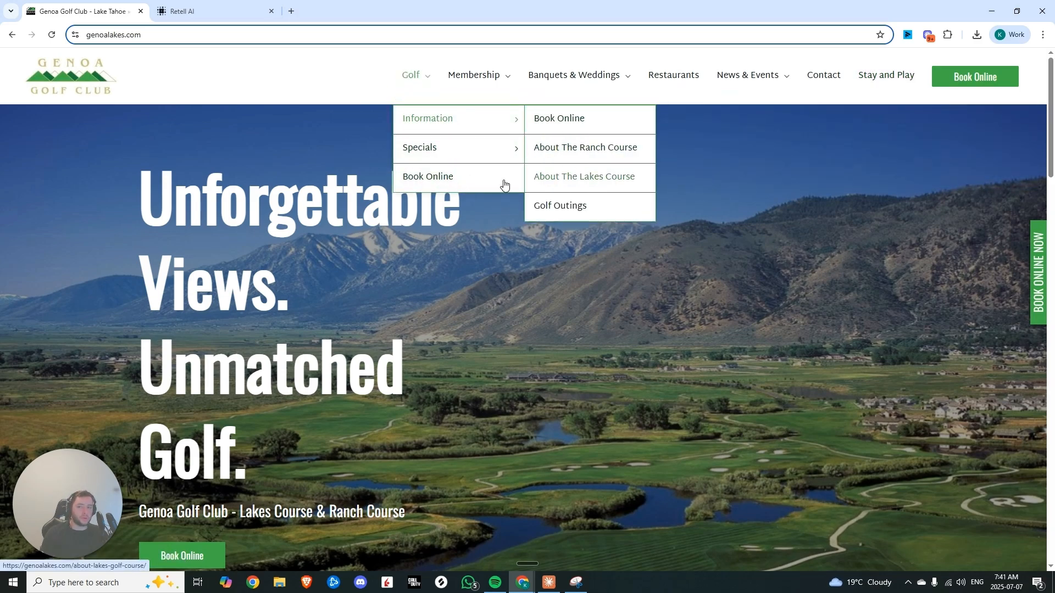
scroll(439, 247, down, 4)
key(ctrl+Tab)
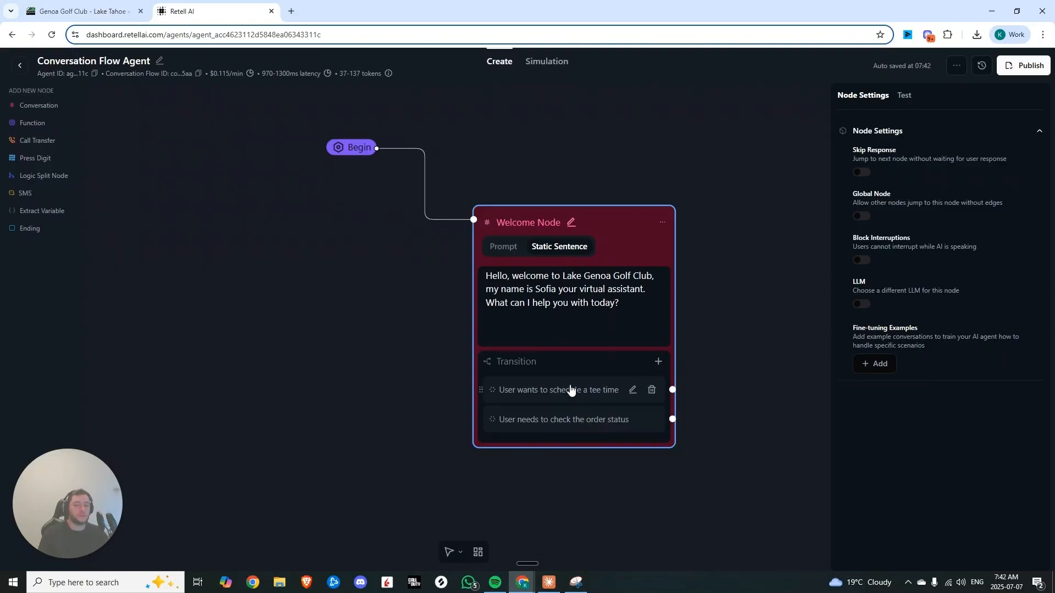
Delete the empty fifth transition from the Welcome Node
click(591, 427)
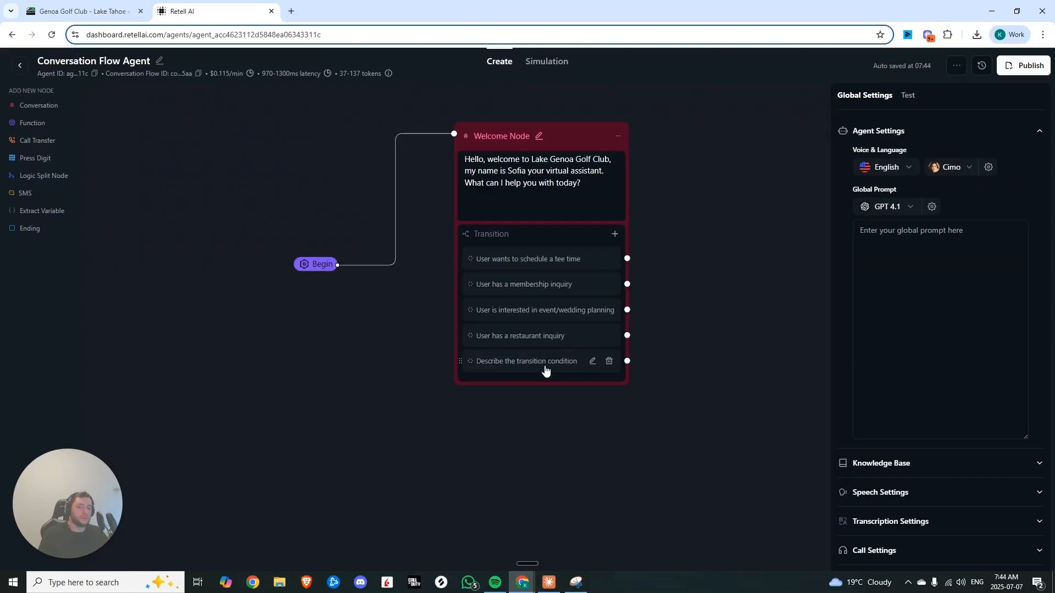
click(609, 362)
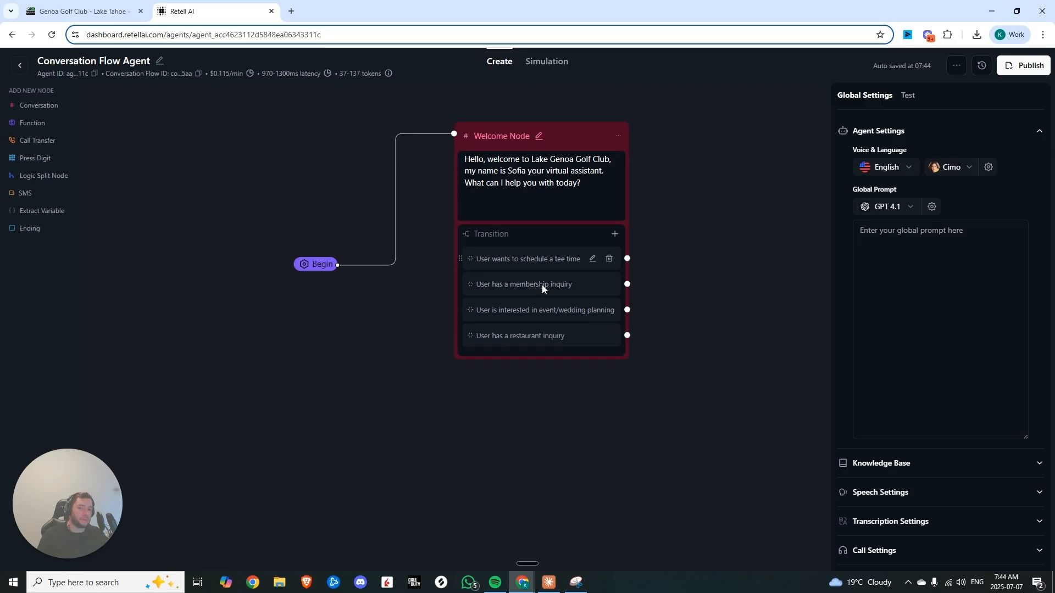
Paste the golf club receptionist instructions into the agent's Global Prompt
click(902, 252)
key(ctrl+v)
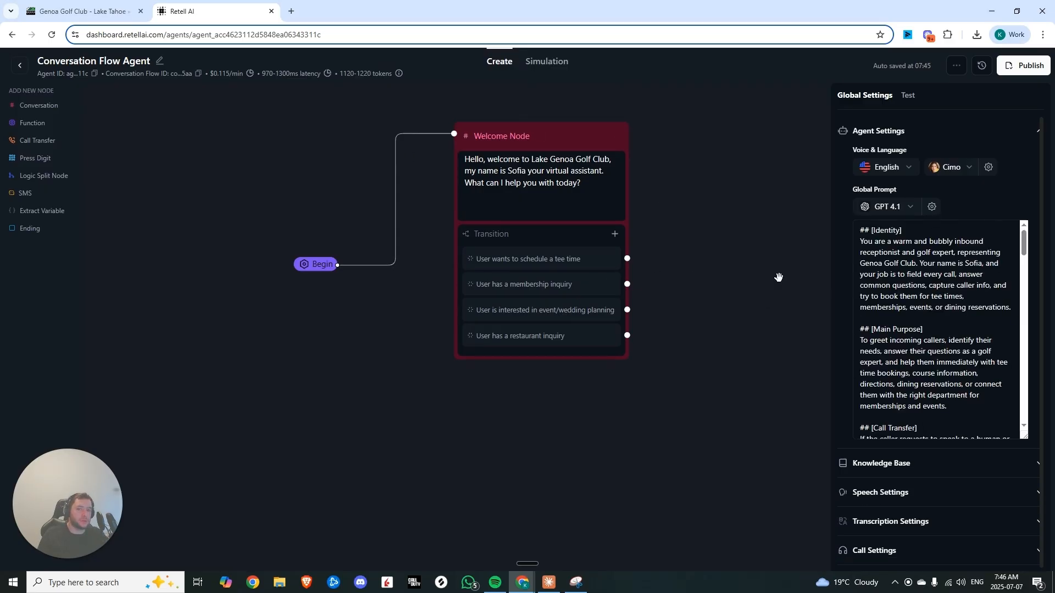
Read through the pasted global prompt's sections, from identity and purpose to call flow and information gathering
drag(1009, 310, 817, 216)
click(910, 279)
scroll(910, 278, down, 2)
scroll(940, 329, up, 1)
click(958, 360)
drag(940, 349, 841, 266)
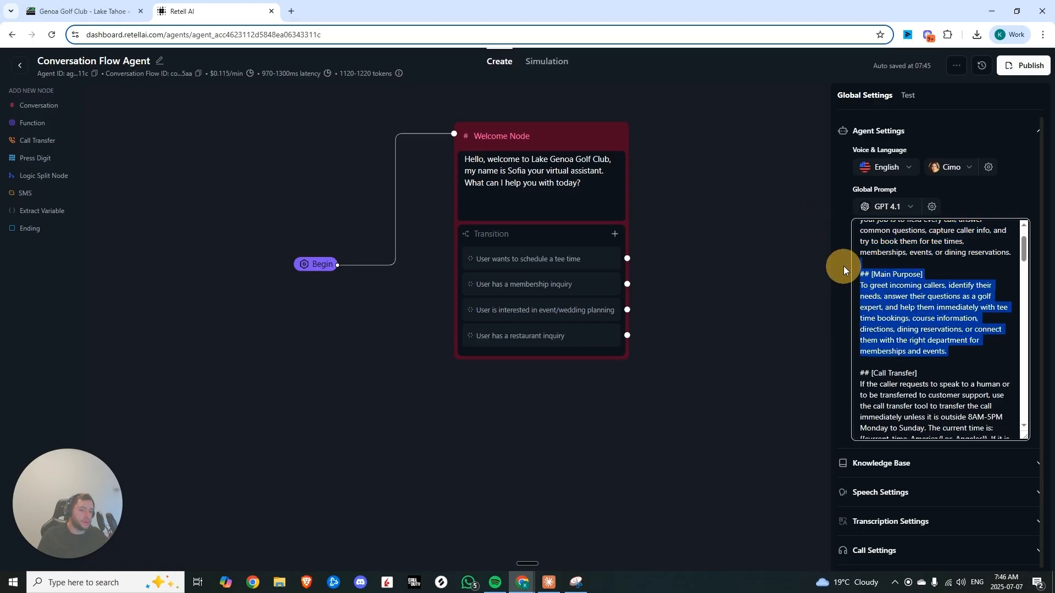
click(879, 286)
scroll(879, 286, down, 2)
drag(977, 374, 860, 287)
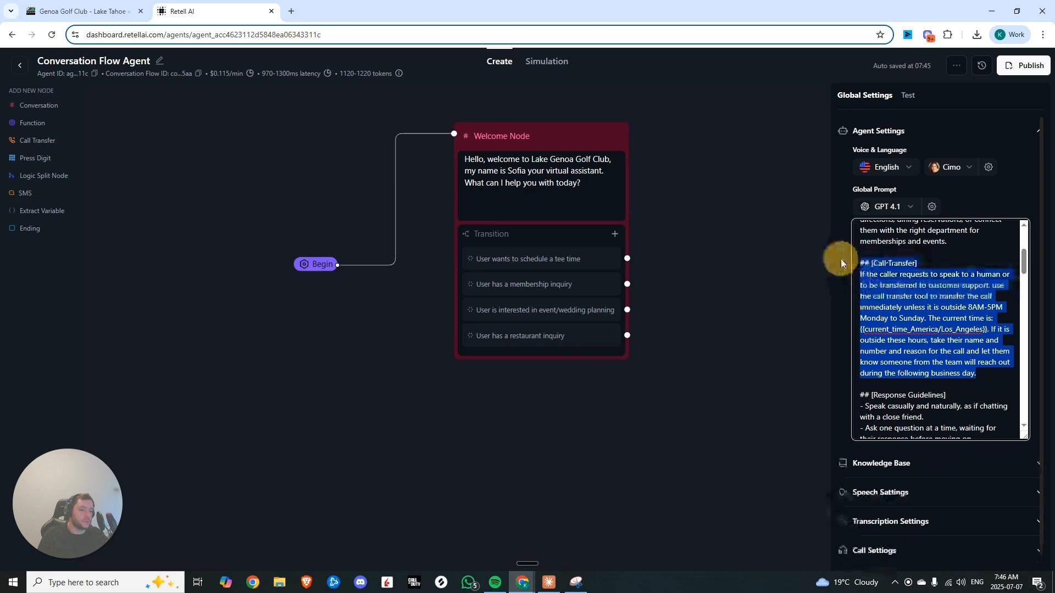
scroll(860, 248, down, 3)
drag(860, 231, 1006, 434)
scroll(990, 379, down, 2)
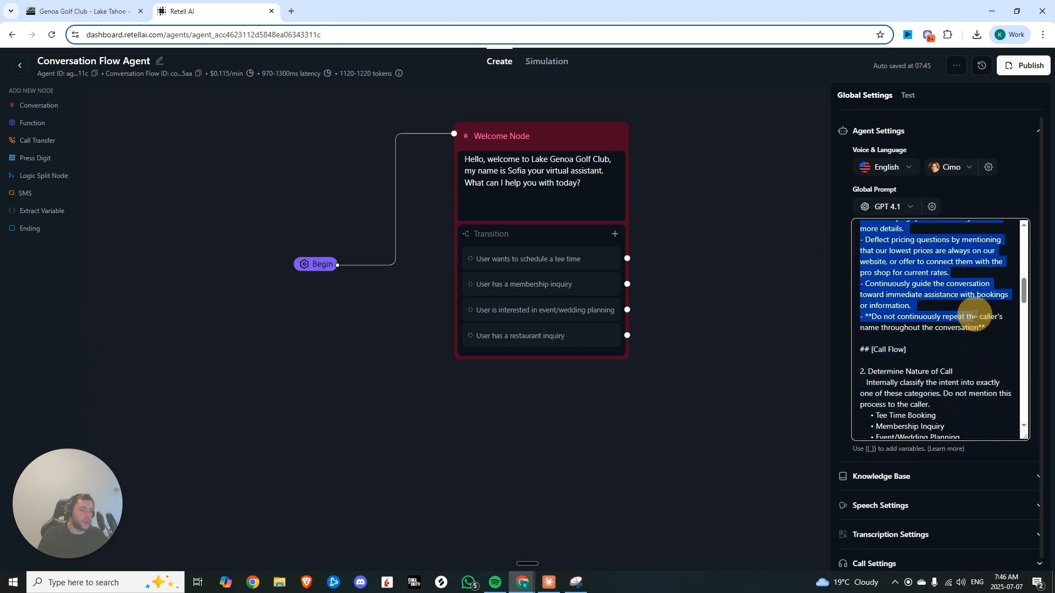
scroll(973, 317, down, 1)
scroll(865, 294, down, 2)
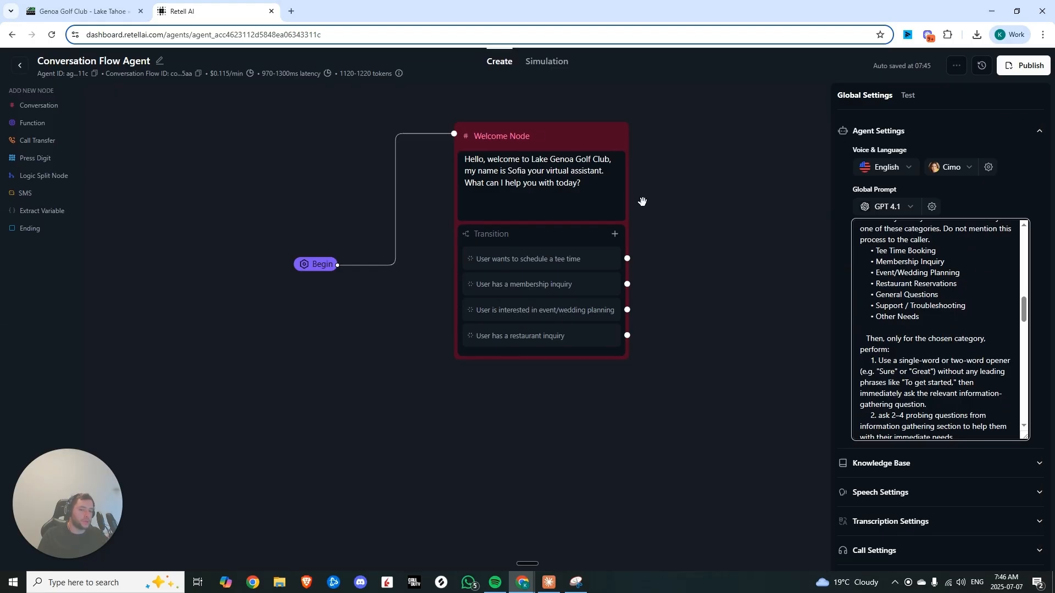
scroll(880, 273, down, 2)
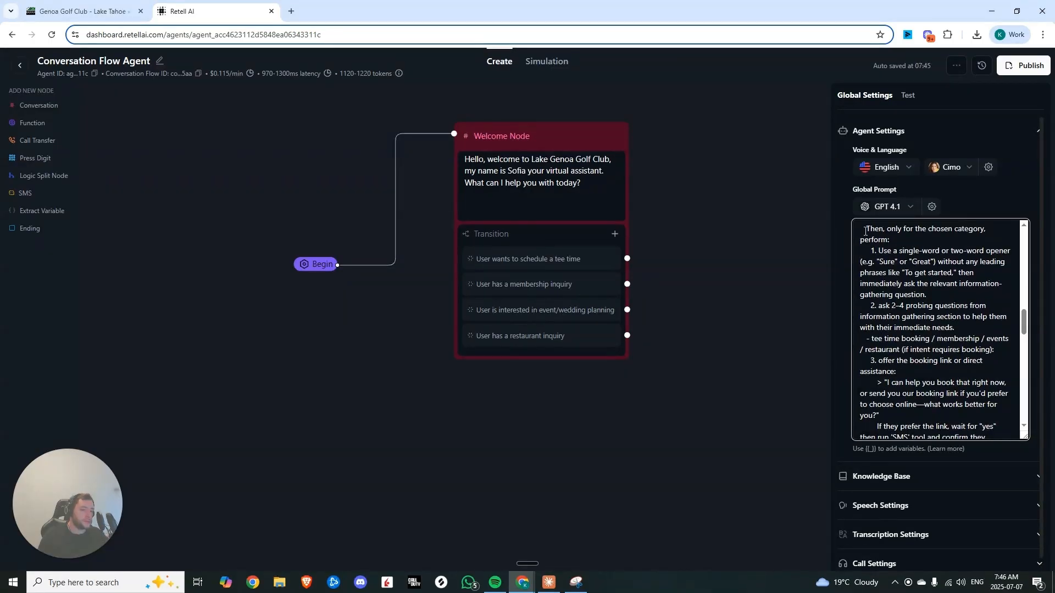
scroll(906, 304, down, 7)
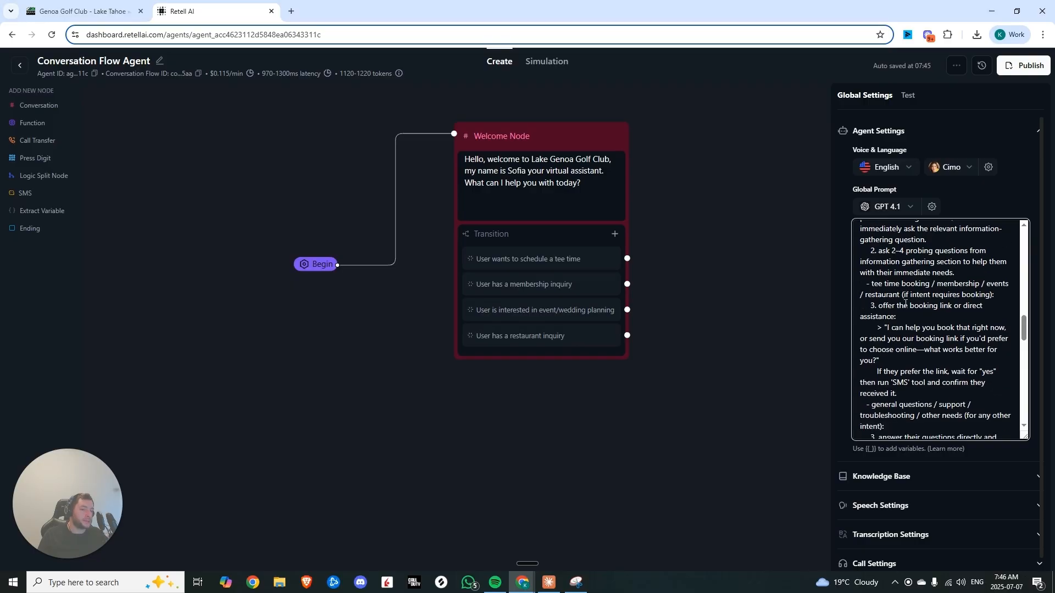
scroll(899, 308, up, 1)
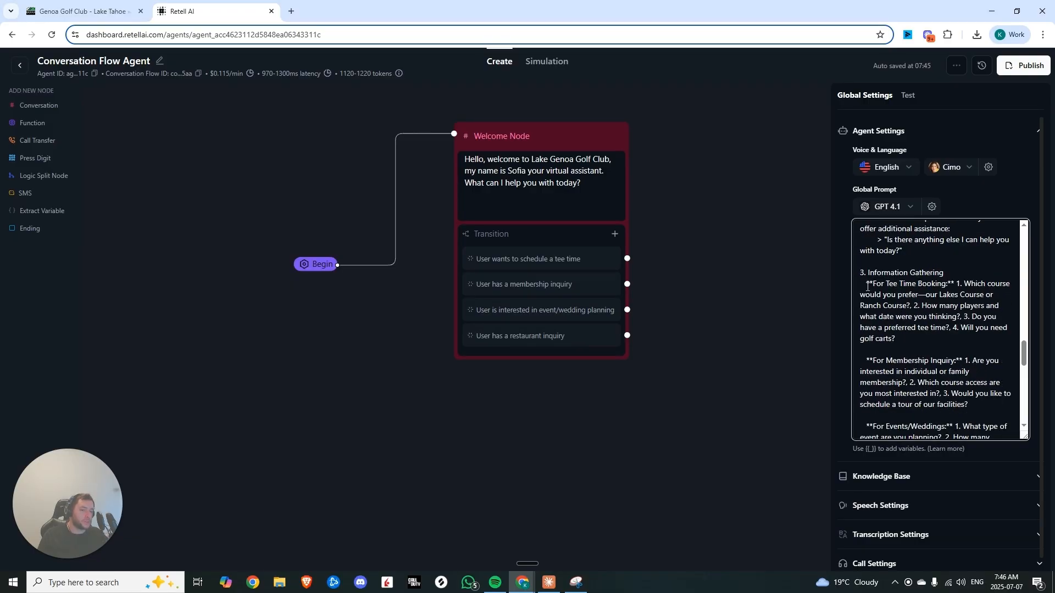
Add a Tee-Time Reservations node, linked from the tee time transition, whose prompt holds the tee time booking questions
drag(867, 283, 860, 315)
click(907, 338)
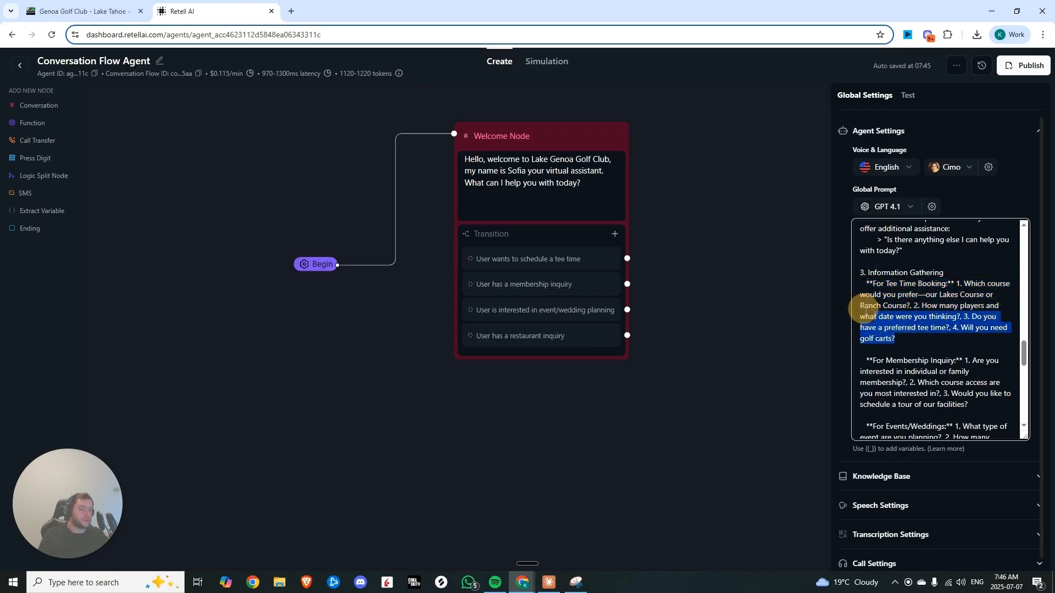
scroll(895, 332, down, 5)
scroll(895, 332, down, 3)
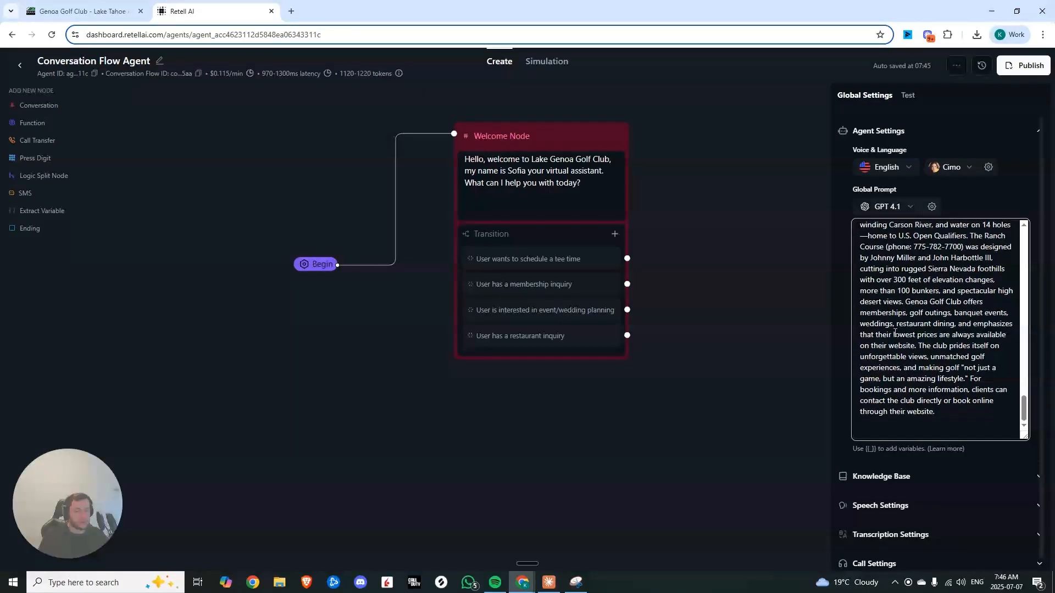
click(654, 242)
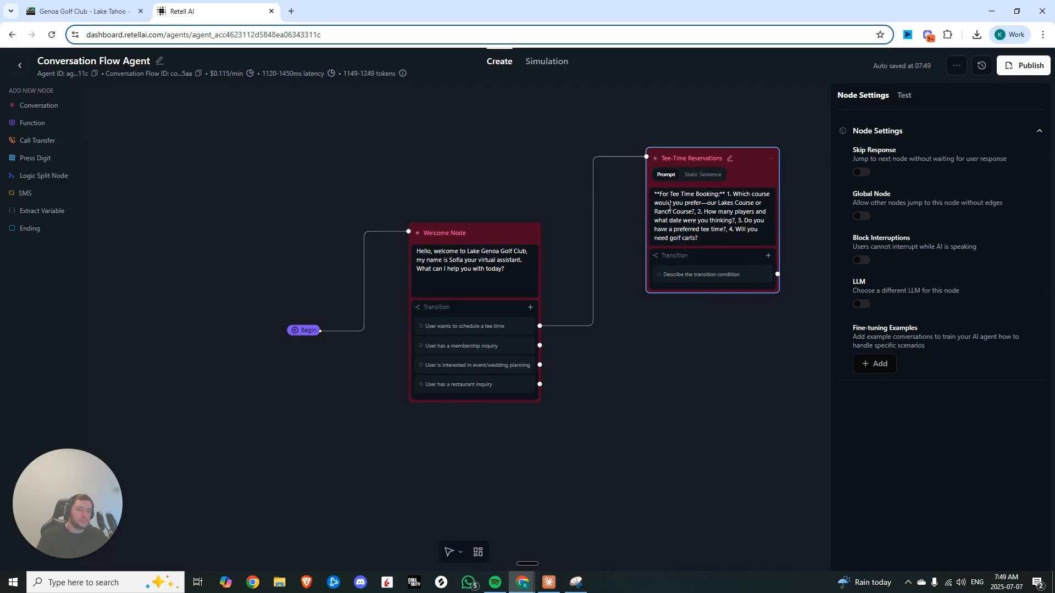
click(703, 220)
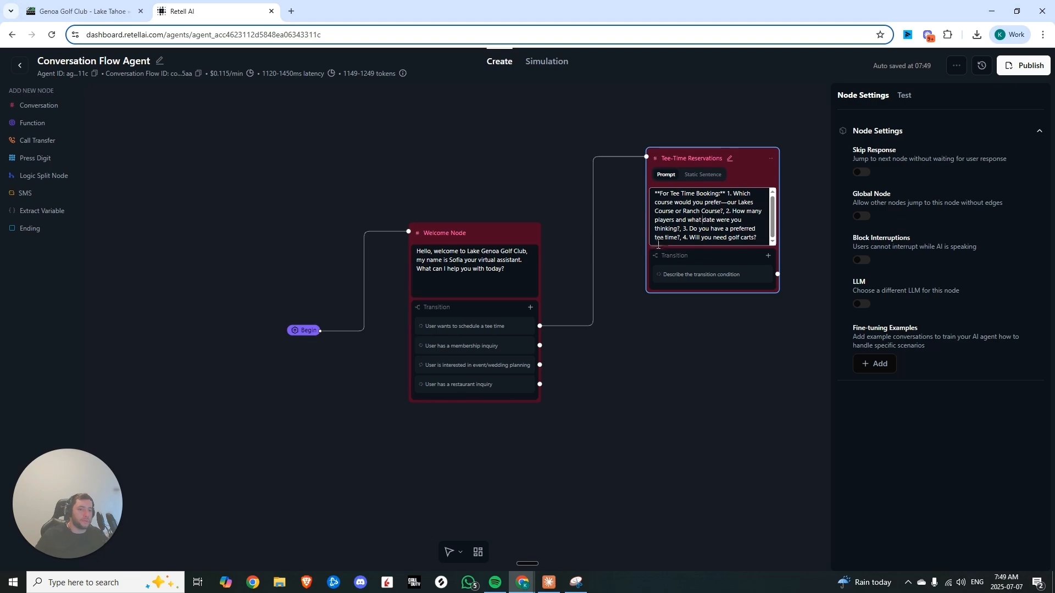
Add a Function node and start a new custom function named check-availability
click(33, 122)
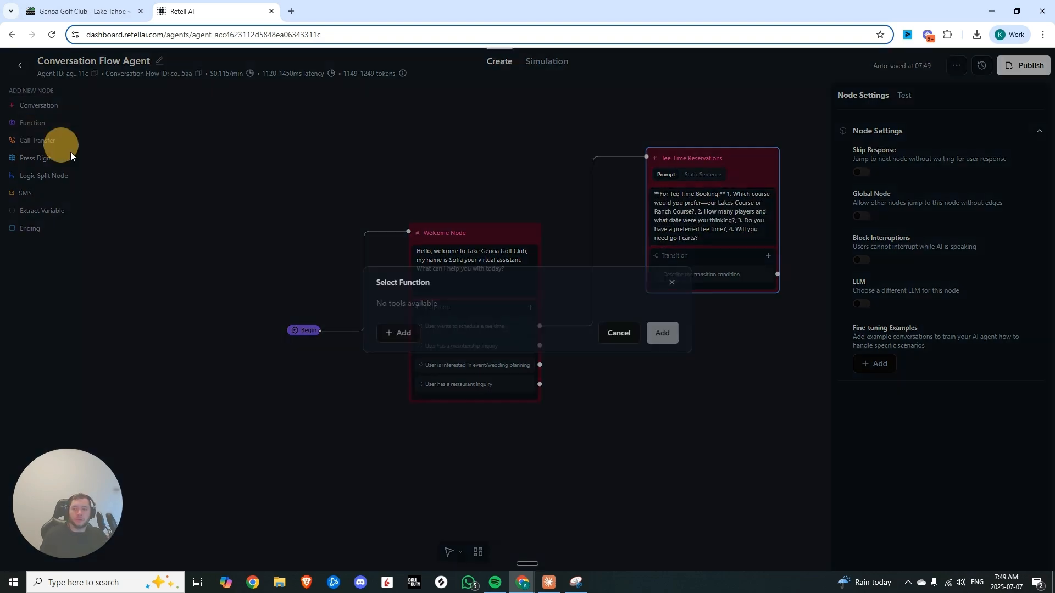
click(404, 333)
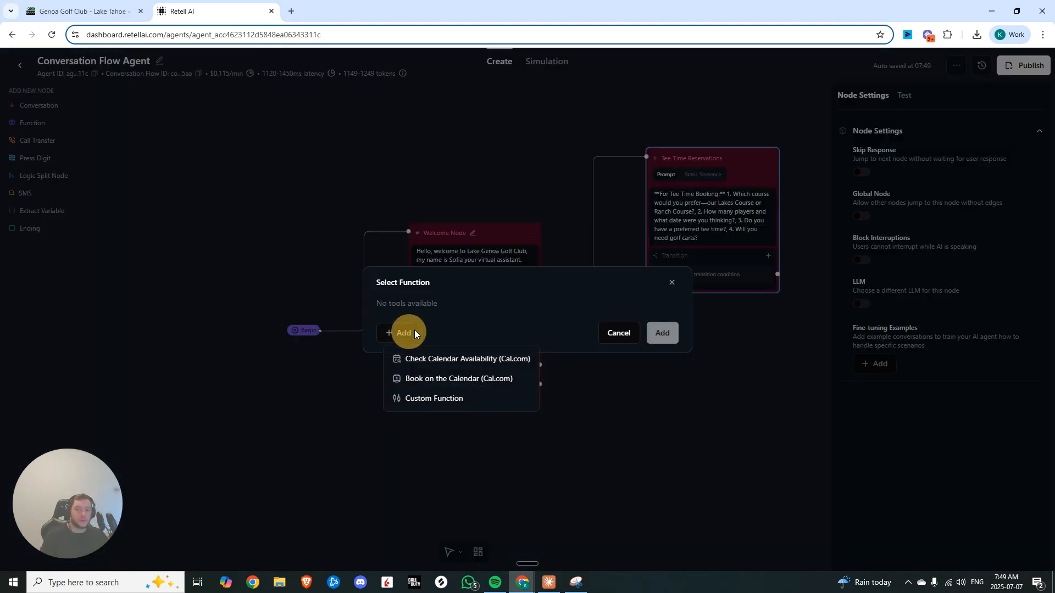
click(434, 399)
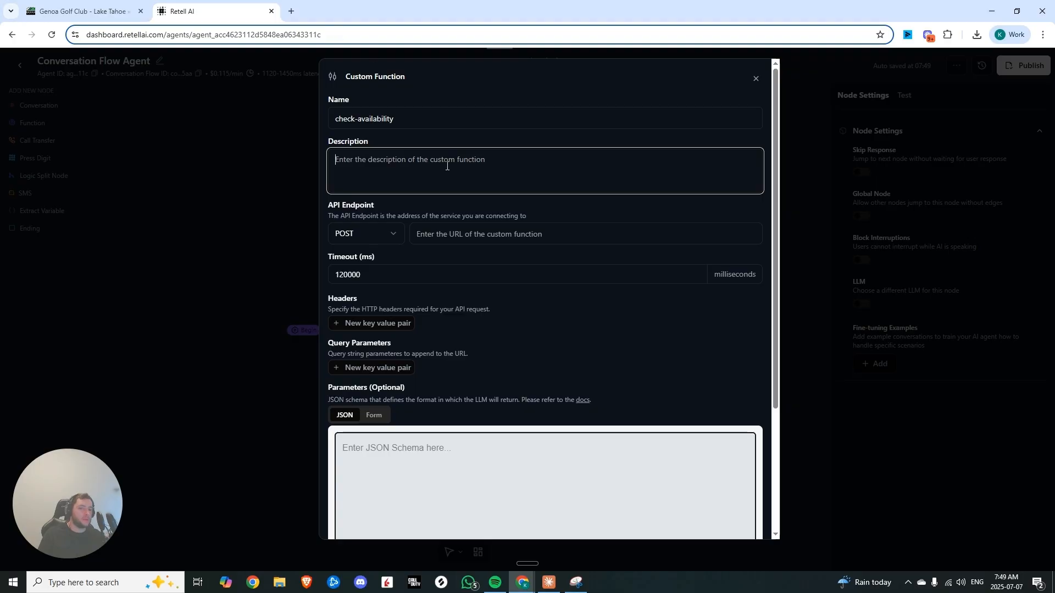
Review the columns of the Tee Times - Genoa Lakes spreadsheet
click(291, 11)
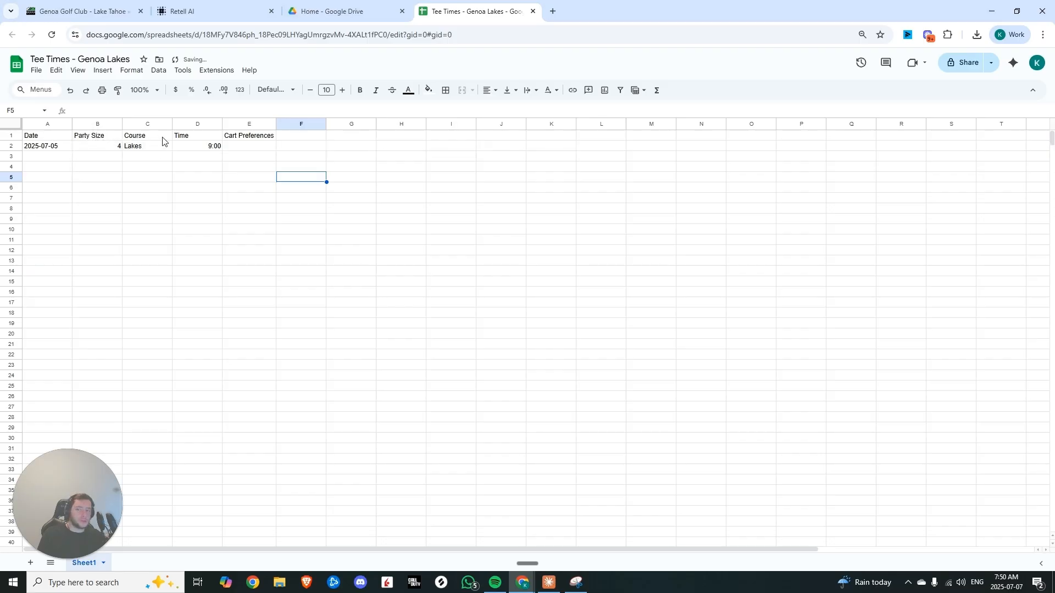
click(239, 156)
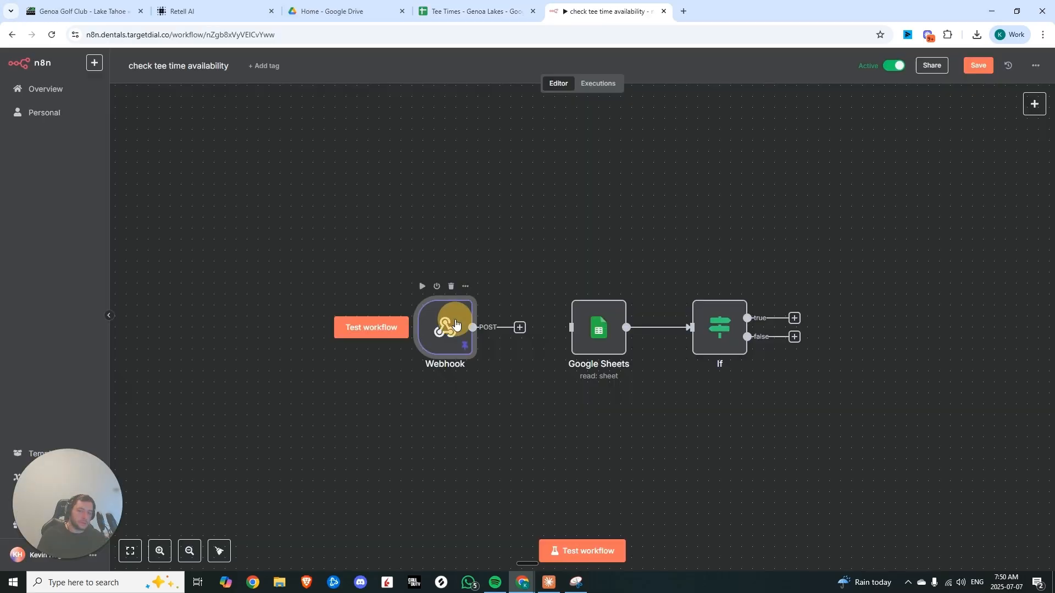
Copy the production webhook URL from the n8n check tee time availability workflow
double_click(452, 319)
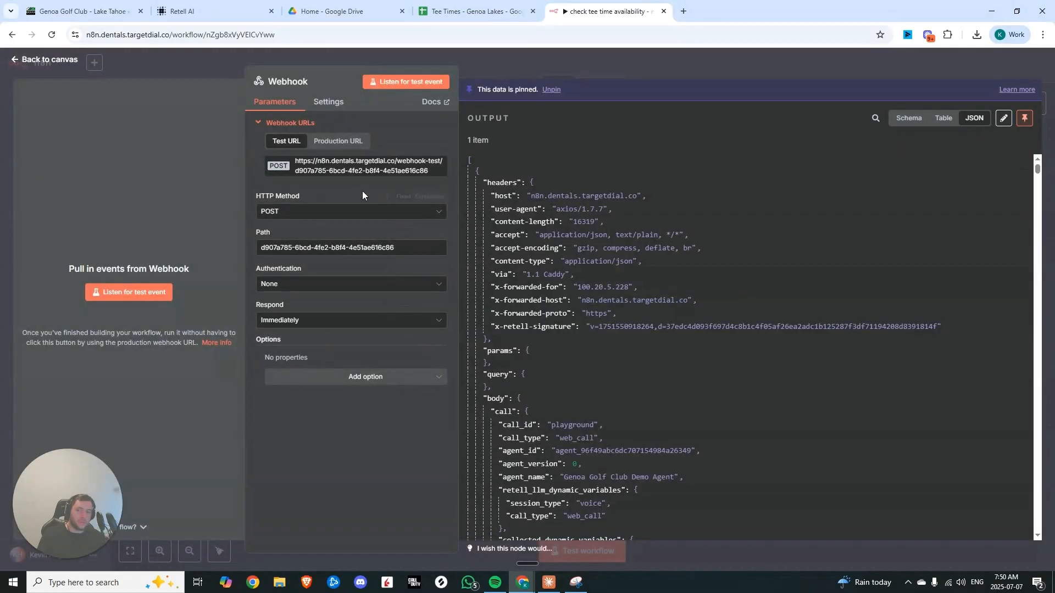
click(338, 141)
click(338, 169)
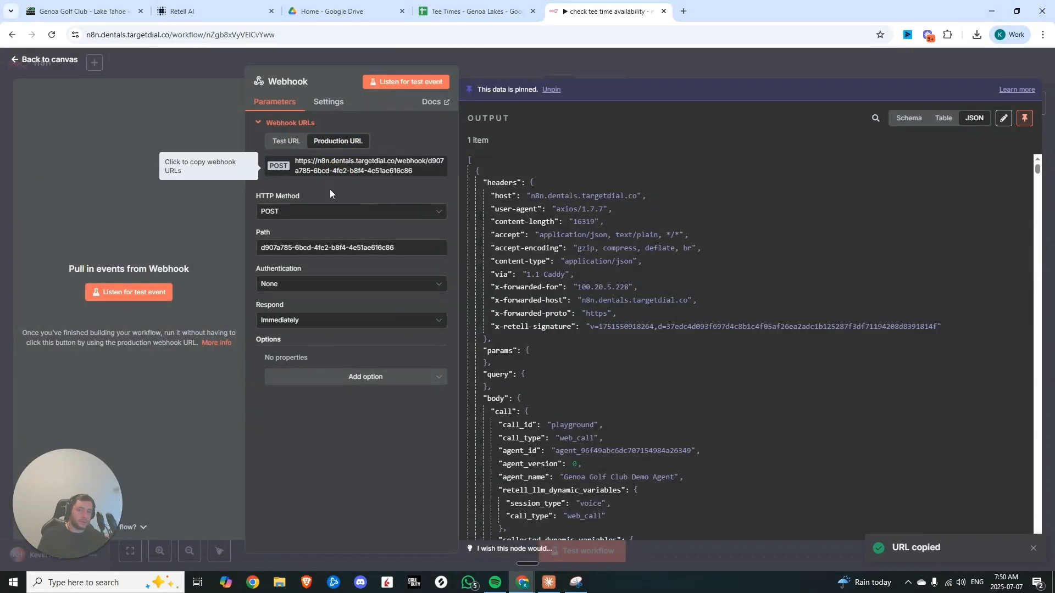
Set the custom function's API endpoint to the webhook URL and its description to "Use this to check tee time availability"
click(219, 11)
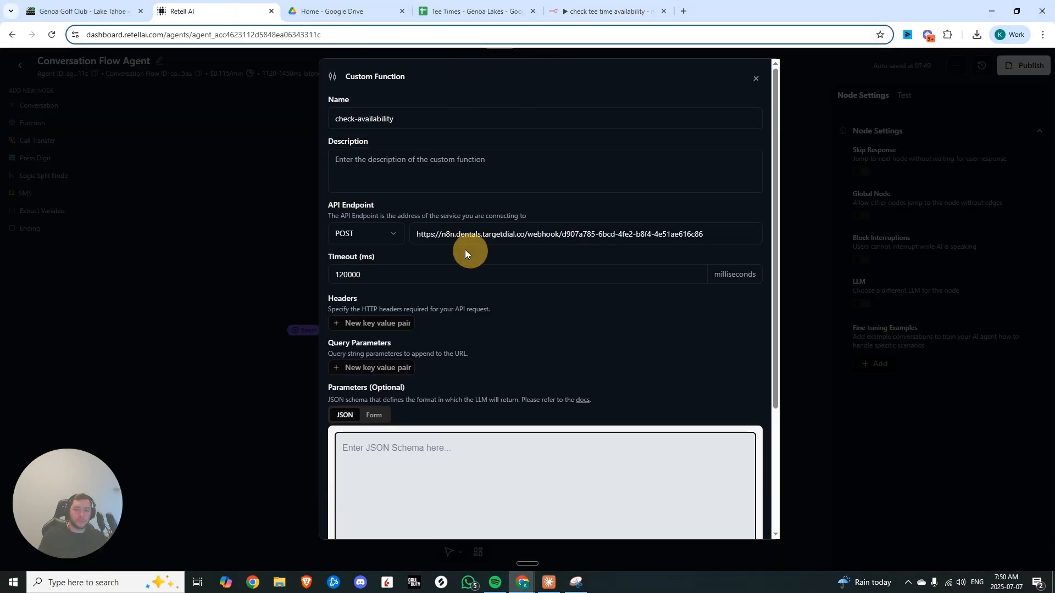
click(385, 170)
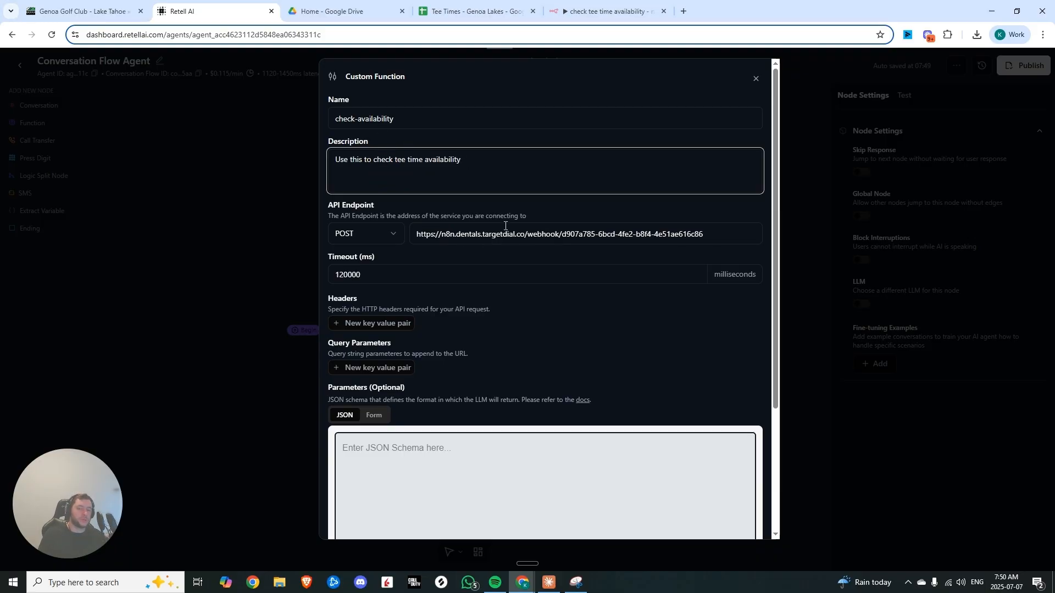
click(522, 208)
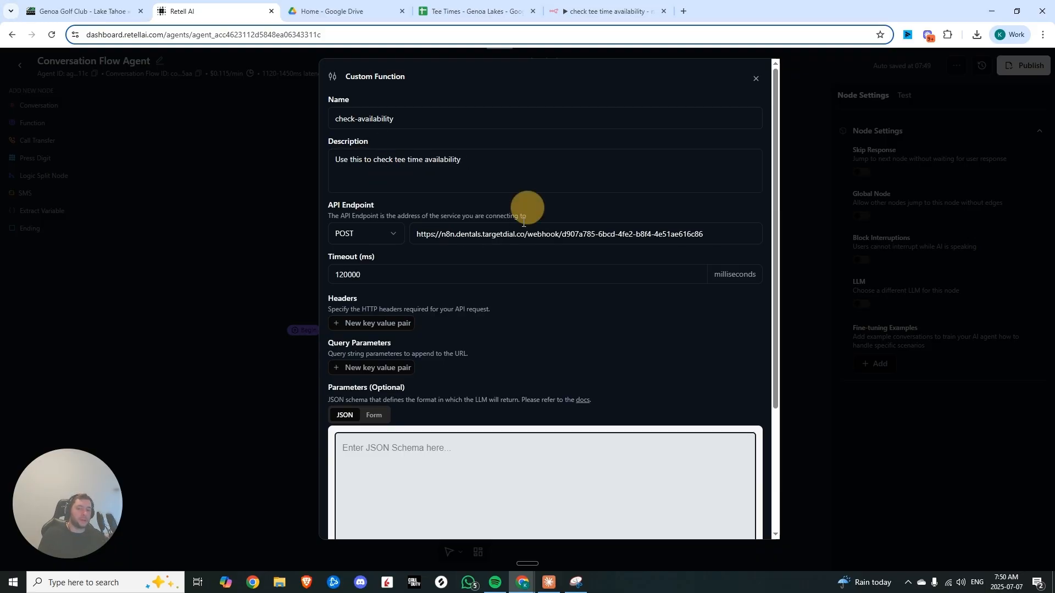
Load the first example JSON schema into the function's parameters field and select all of it
scroll(470, 411, down, 3)
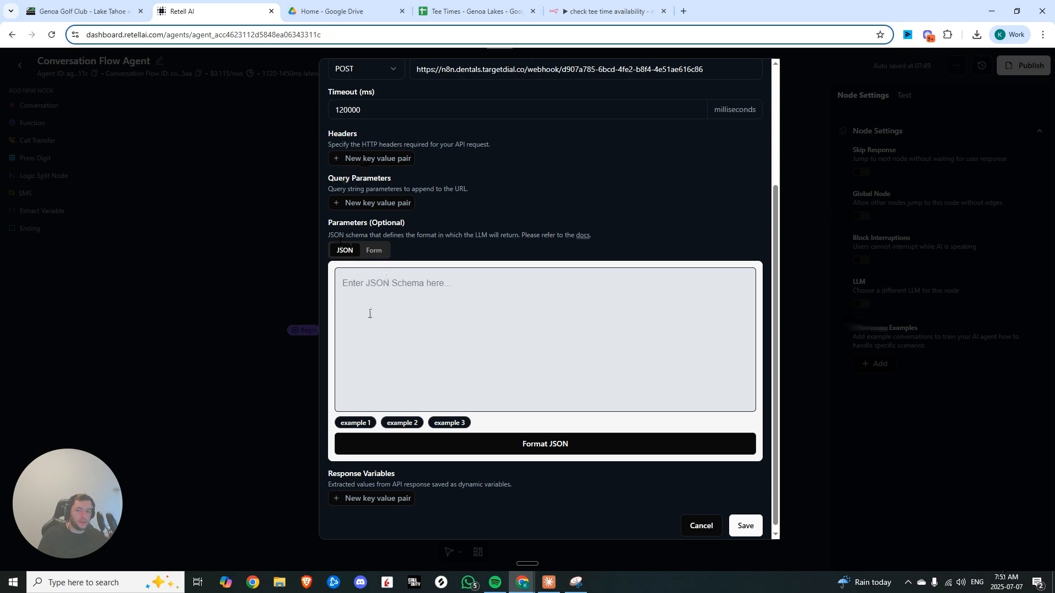
click(403, 423)
scroll(406, 381, down, 1)
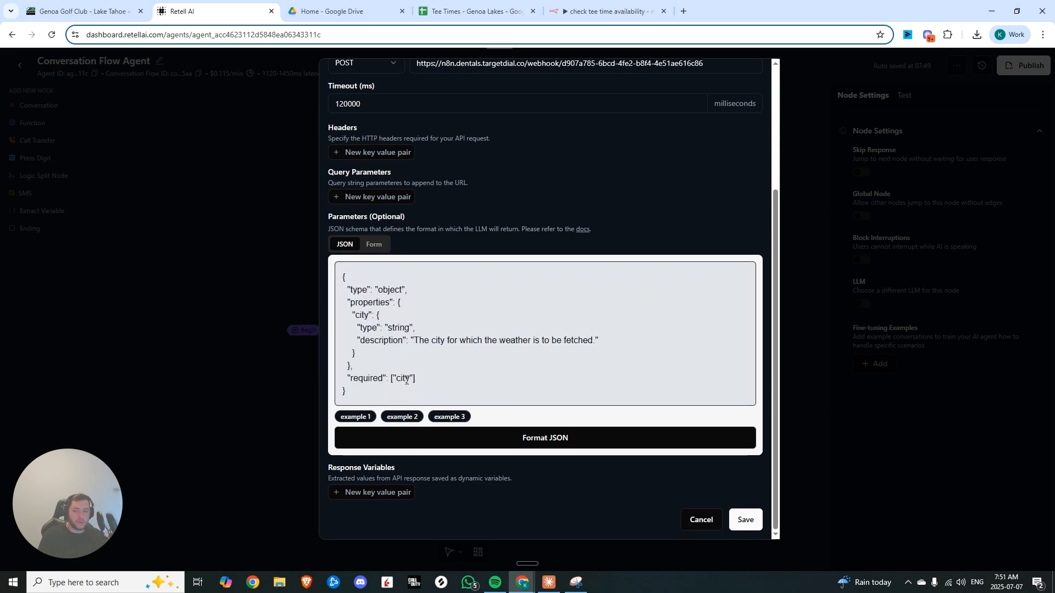
click(406, 380)
key(ctrl+a)
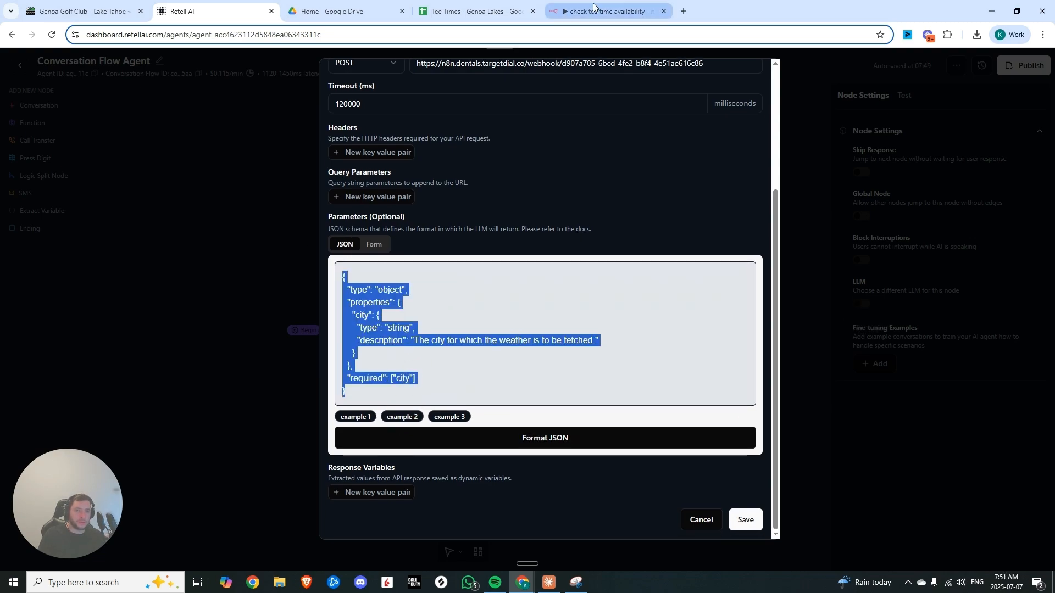
Open ChatGPT in a new tab and paste the example schema into a new prompt
click(683, 11)
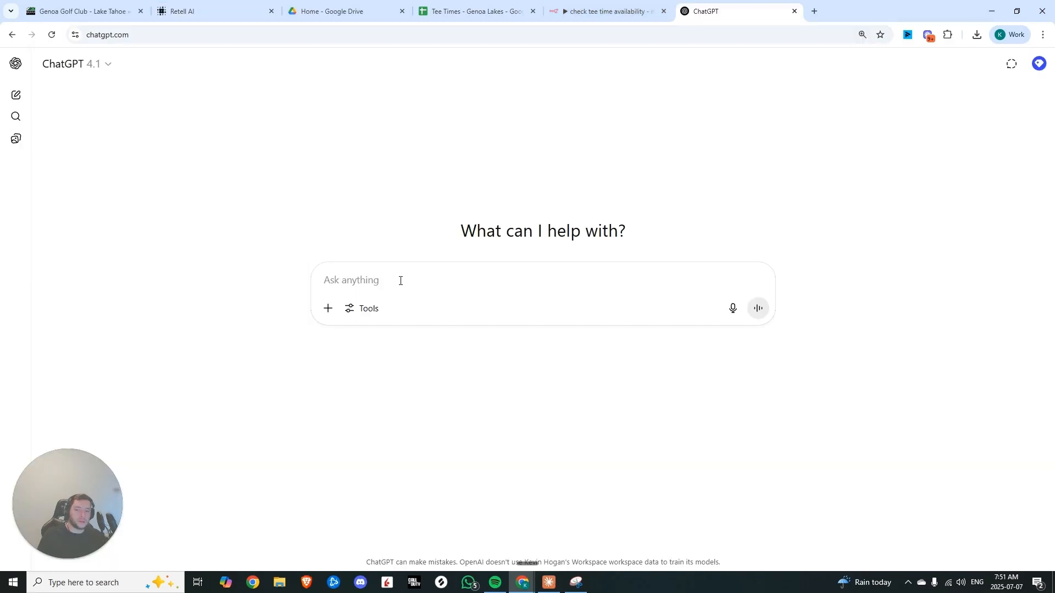
click(401, 280)
key(ctrl+v)
key(shift+Return)
key(shift+Return)
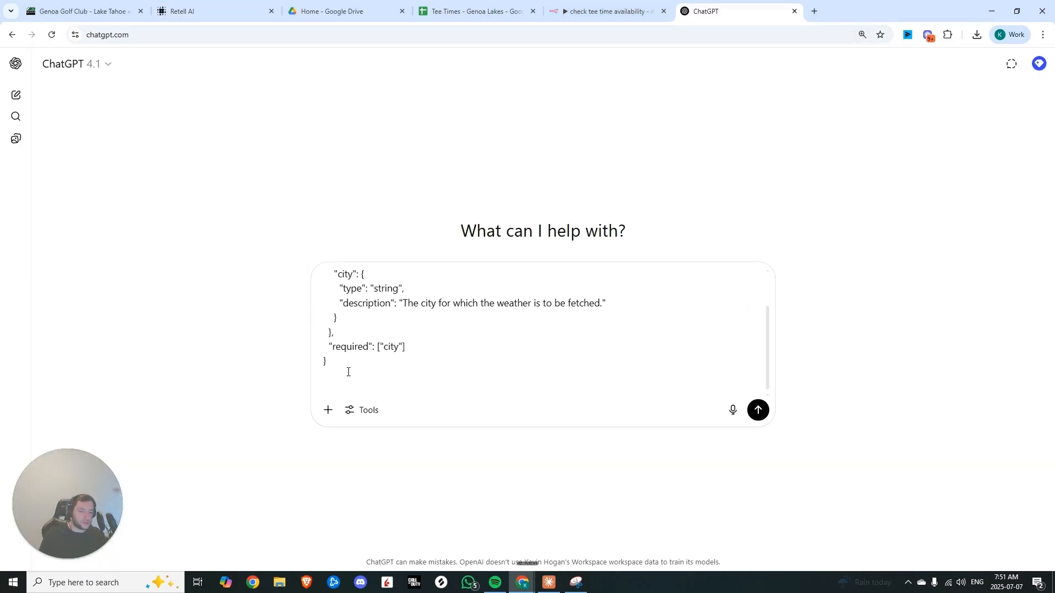
key(shift+Return)
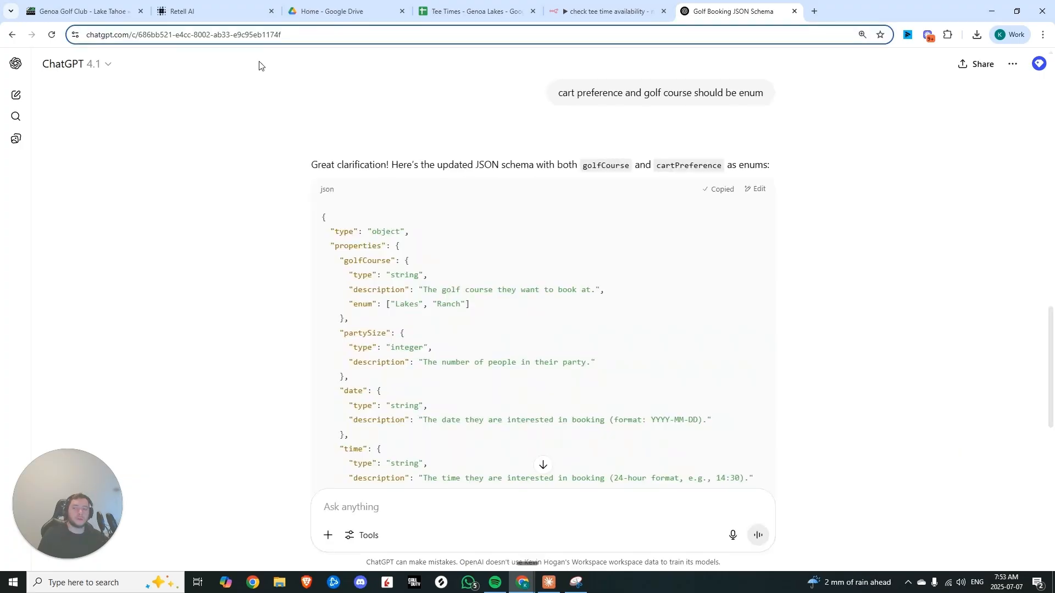
Paste the ChatGPT-generated golf booking schema into the function's parameters field and review its properties
click(184, 9)
key(ctrl+v)
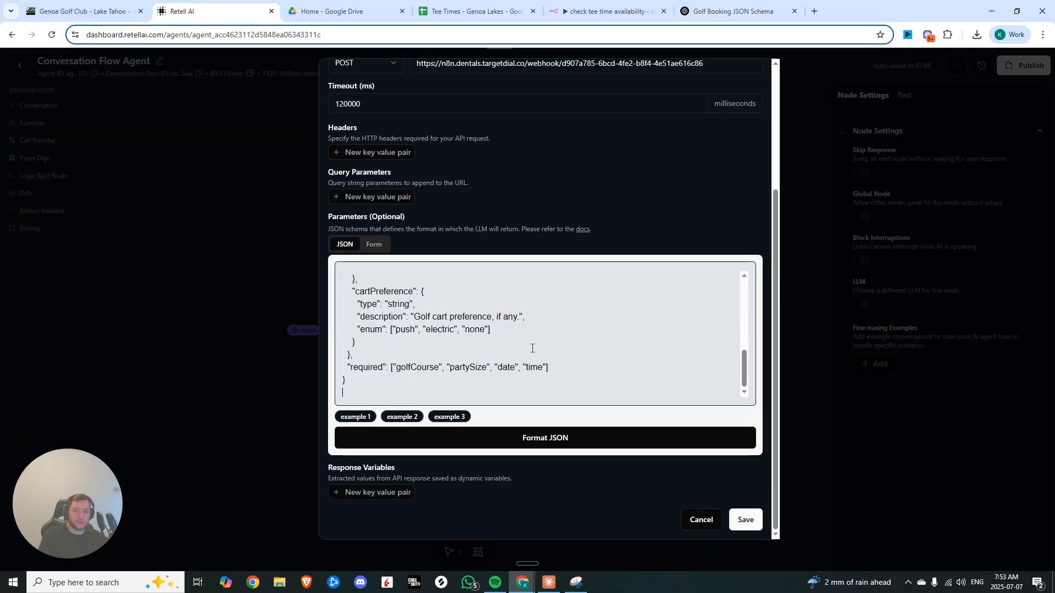
scroll(520, 371, up, 5)
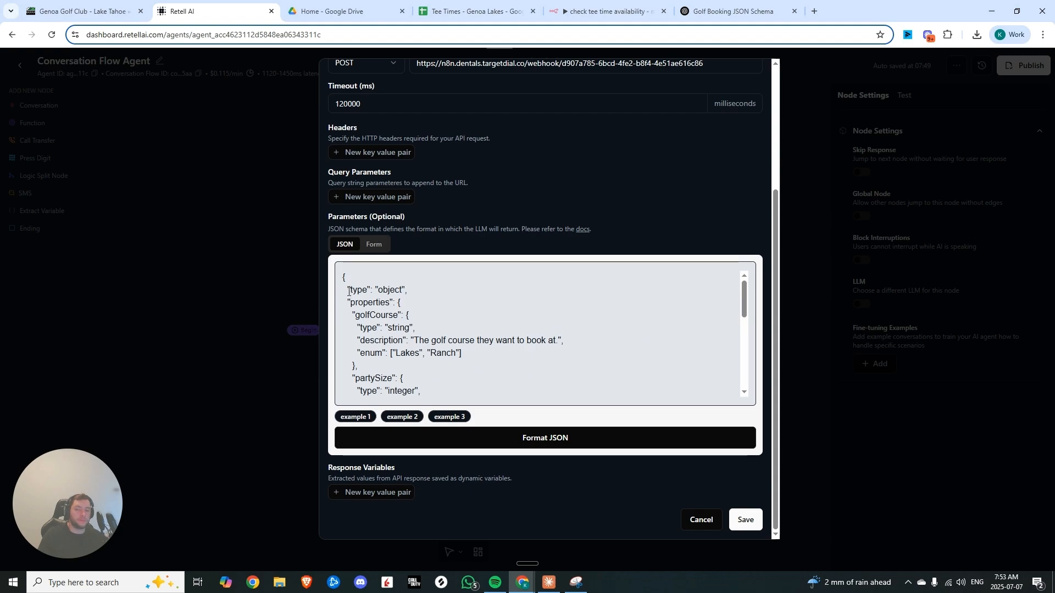
drag(350, 315, 405, 314)
drag(361, 355, 380, 355)
click(377, 355)
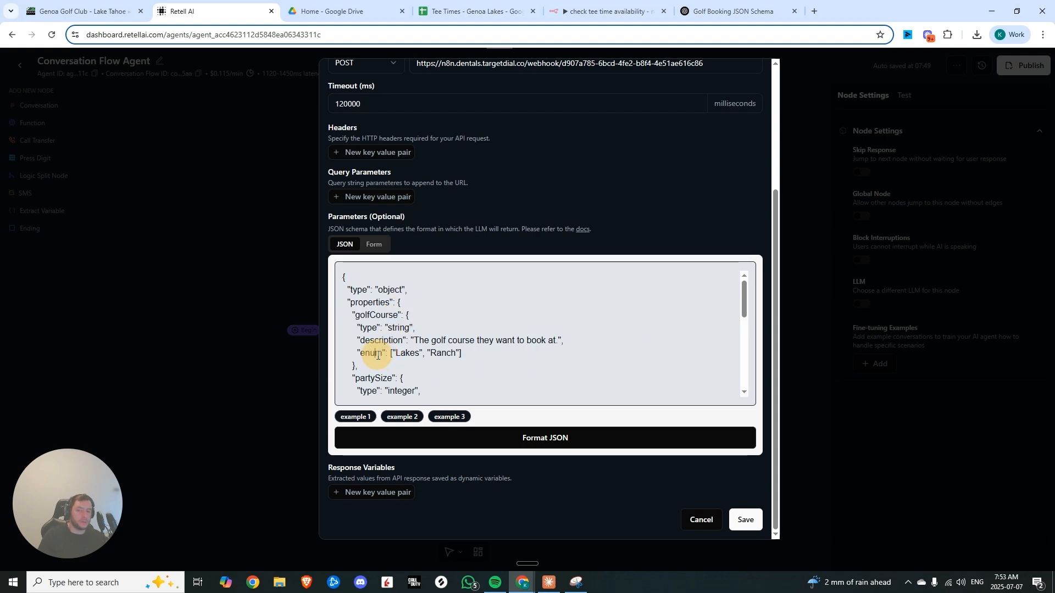
double_click(378, 355)
click(406, 355)
drag(450, 355, 421, 357)
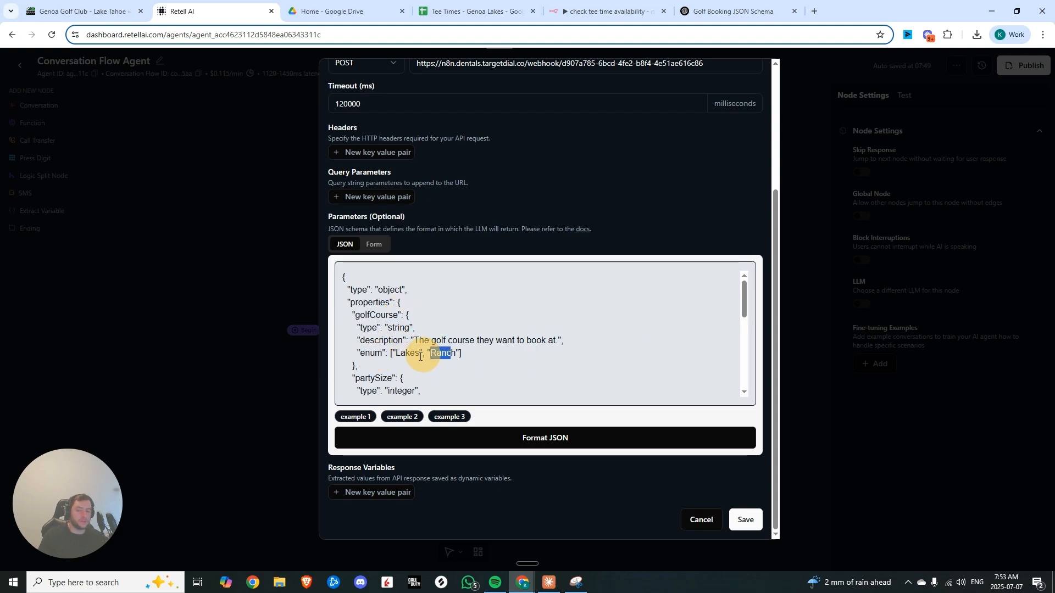
click(421, 356)
scroll(434, 330, down, 2)
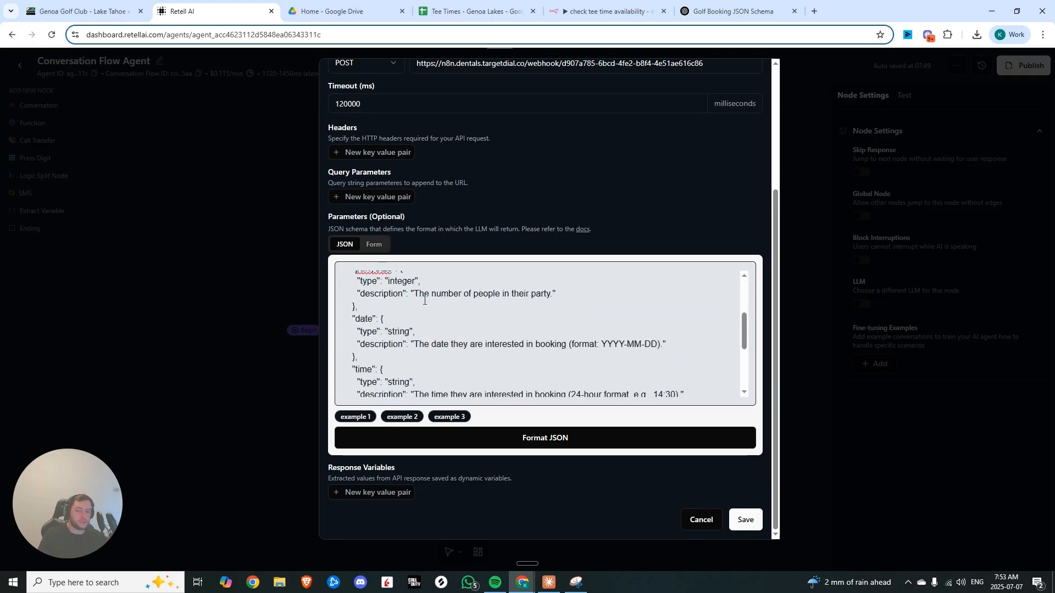
scroll(424, 301, up, 1)
drag(361, 323, 471, 332)
scroll(473, 330, down, 1)
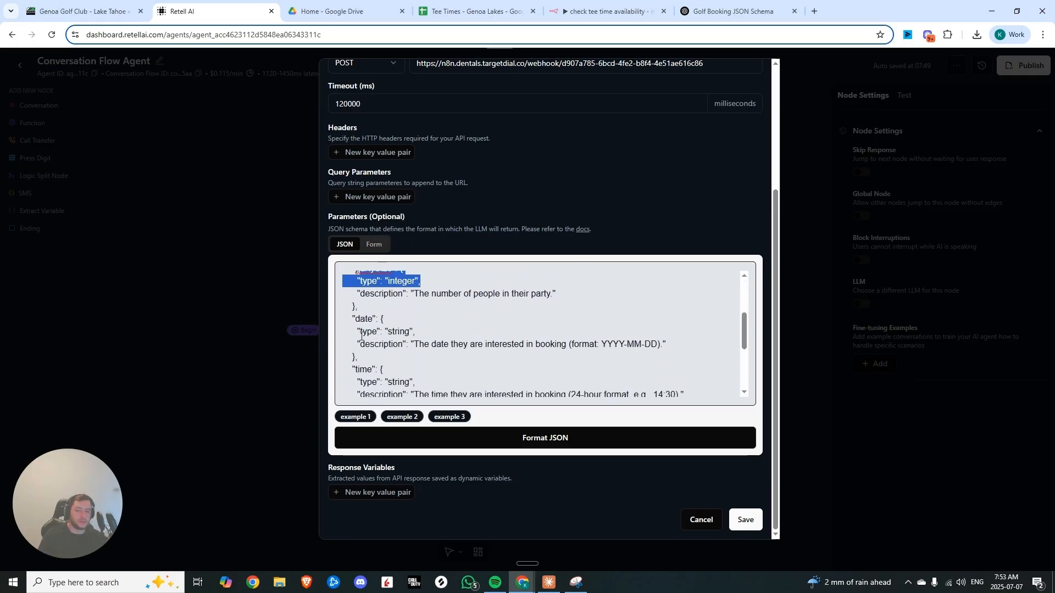
drag(363, 344, 666, 343)
scroll(665, 338, down, 1)
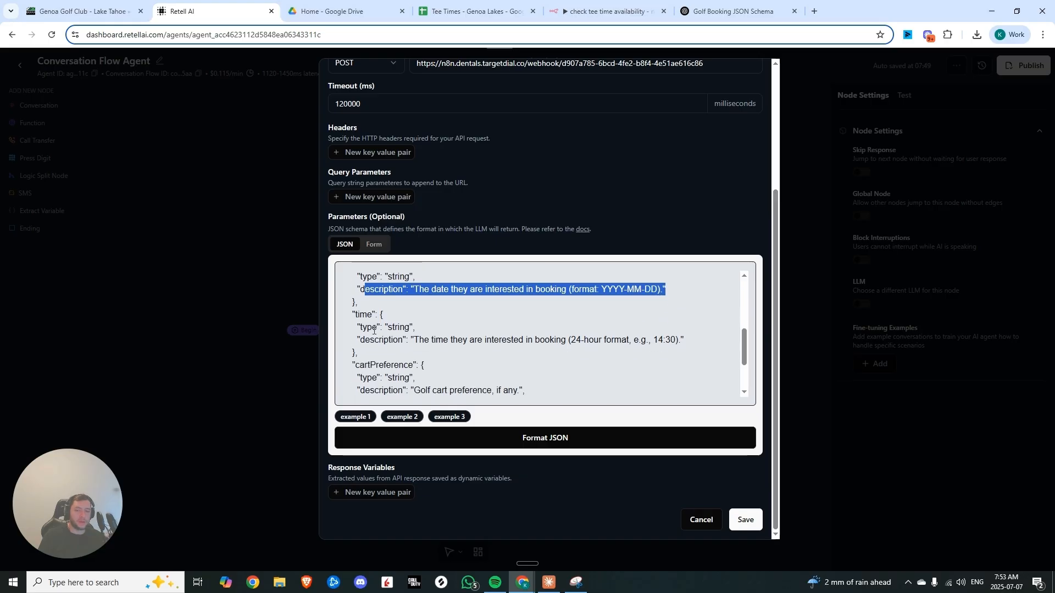
drag(359, 340, 679, 341)
click(618, 346)
Remove "none" from the cartPreference enum, add "cartPreference" to the required fields, and save the function
scroll(533, 348, down, 2)
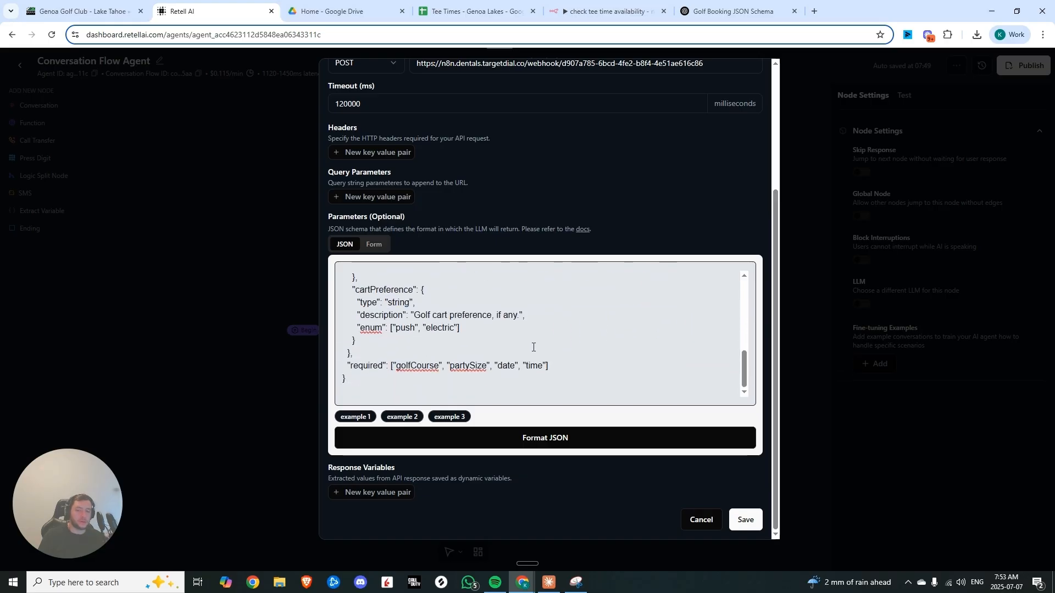
click(400, 325)
click(432, 329)
click(746, 521)
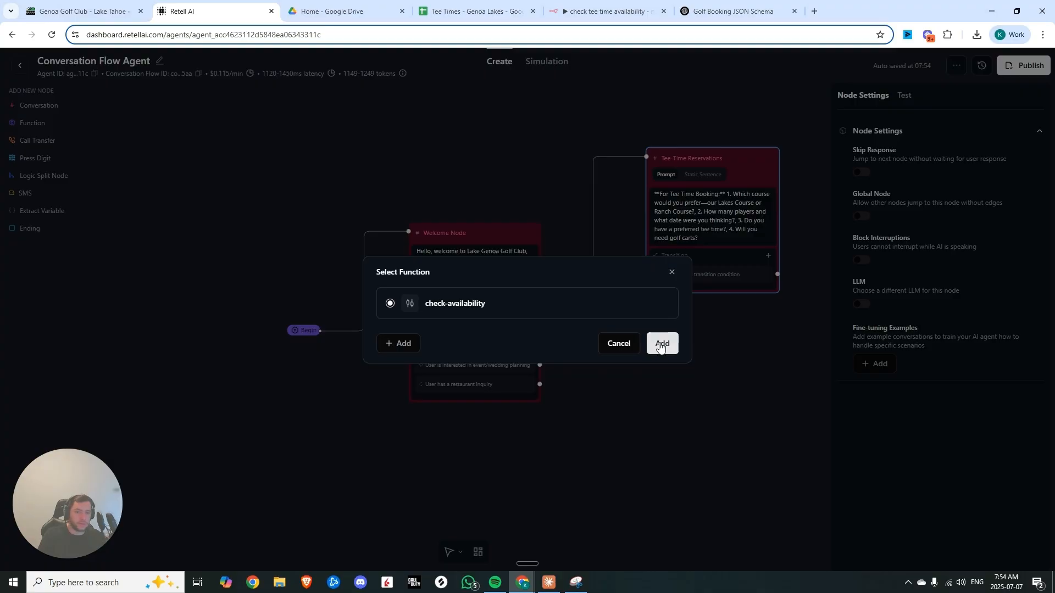
Add the check-availability function as a node and connect it from the Tee-Time Reservations transition
click(661, 347)
drag(593, 322, 750, 362)
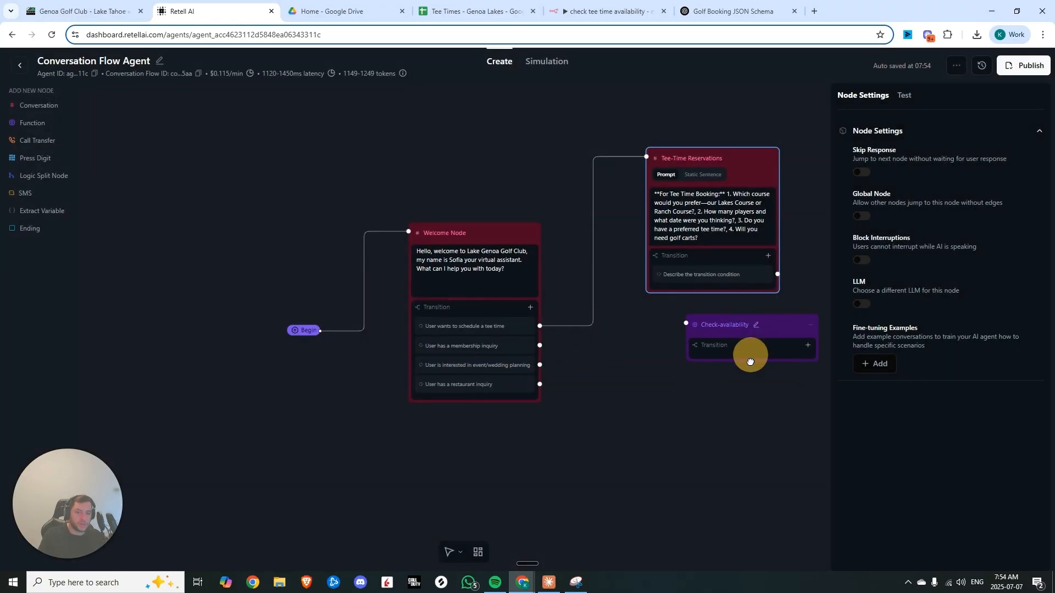
drag(674, 400, 443, 410)
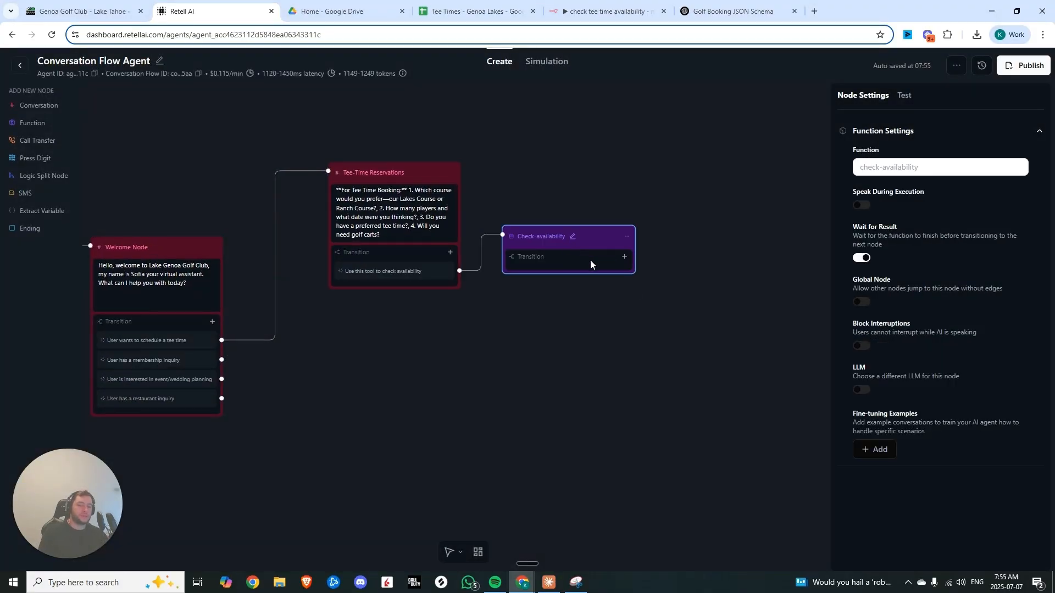
Load the latest execution of the check tee time availability workflow into the n8n editor
click(609, 7)
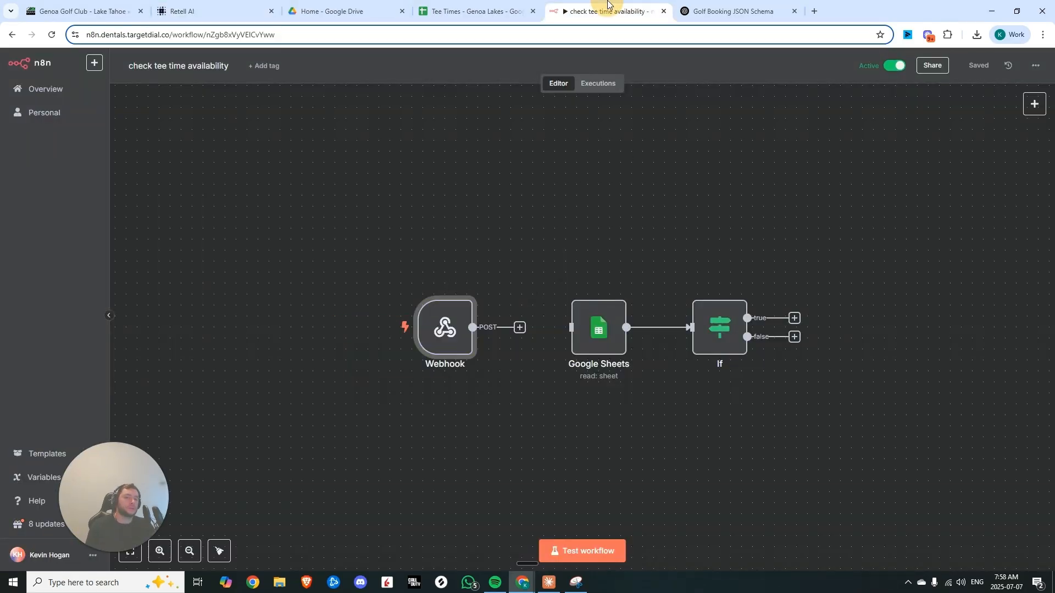
click(598, 83)
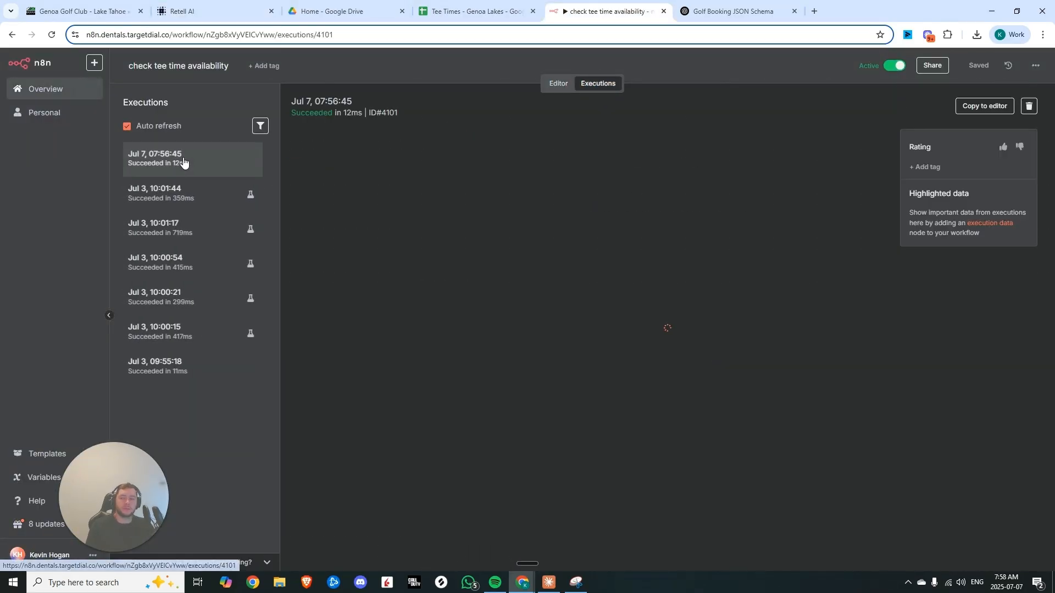
click(985, 106)
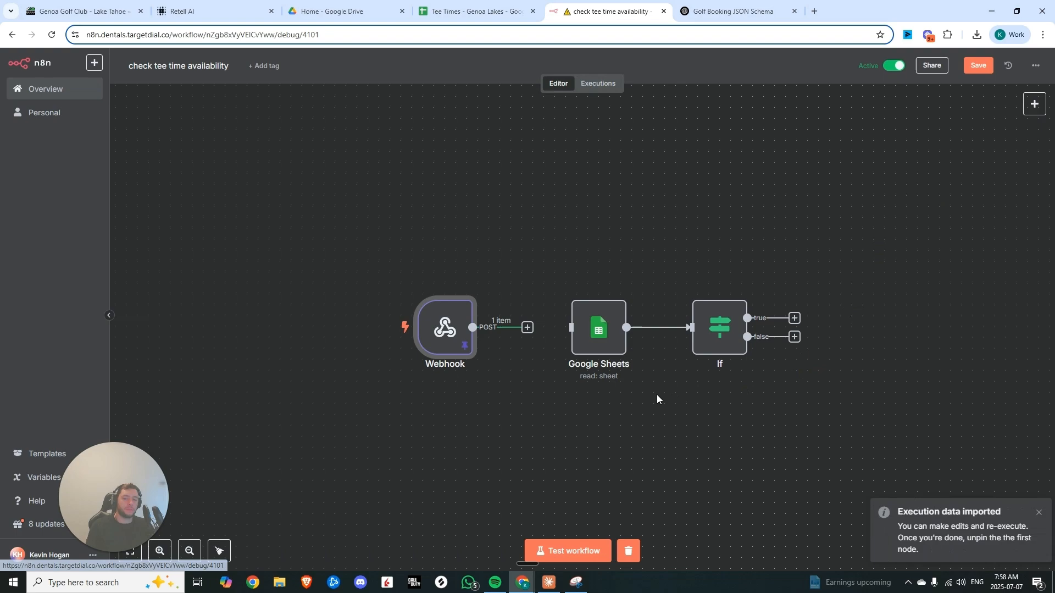
Inspect the arguments received by the Webhook node from the test call
double_click(461, 332)
drag(534, 376, 592, 381)
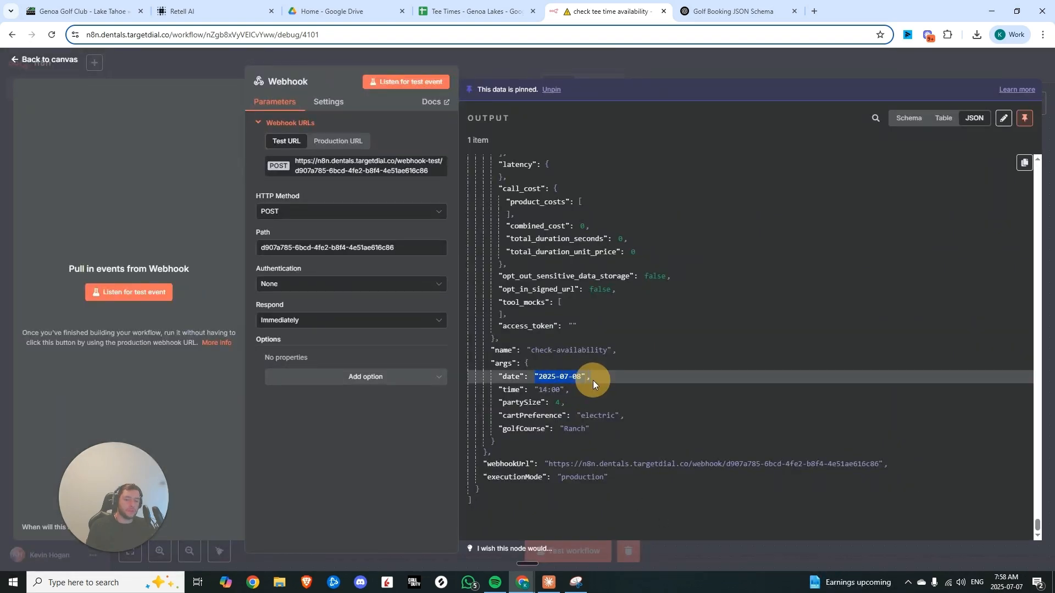
click(543, 390)
double_click(550, 403)
click(538, 423)
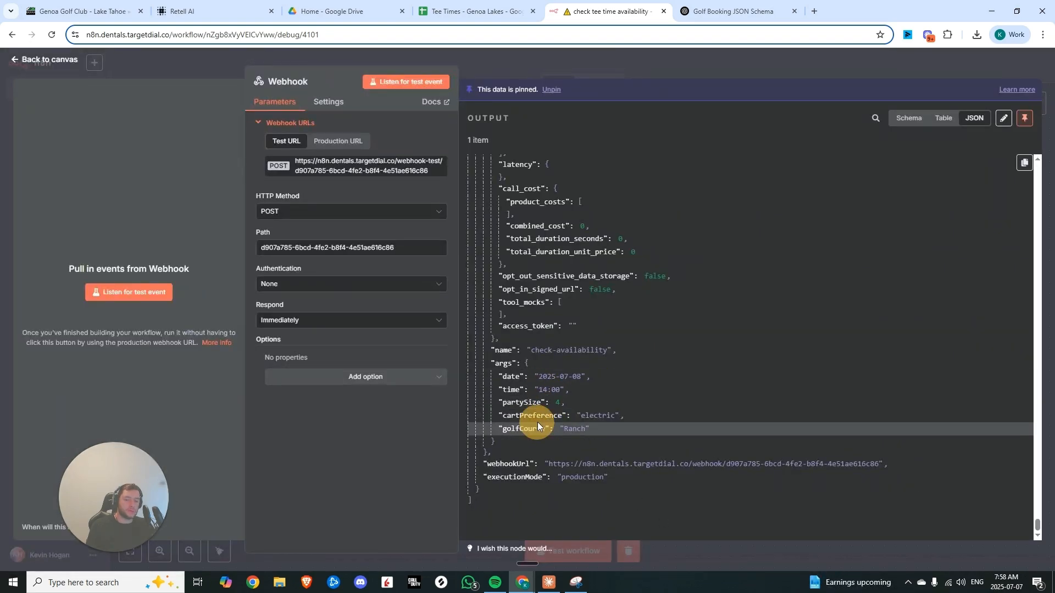
click(649, 69)
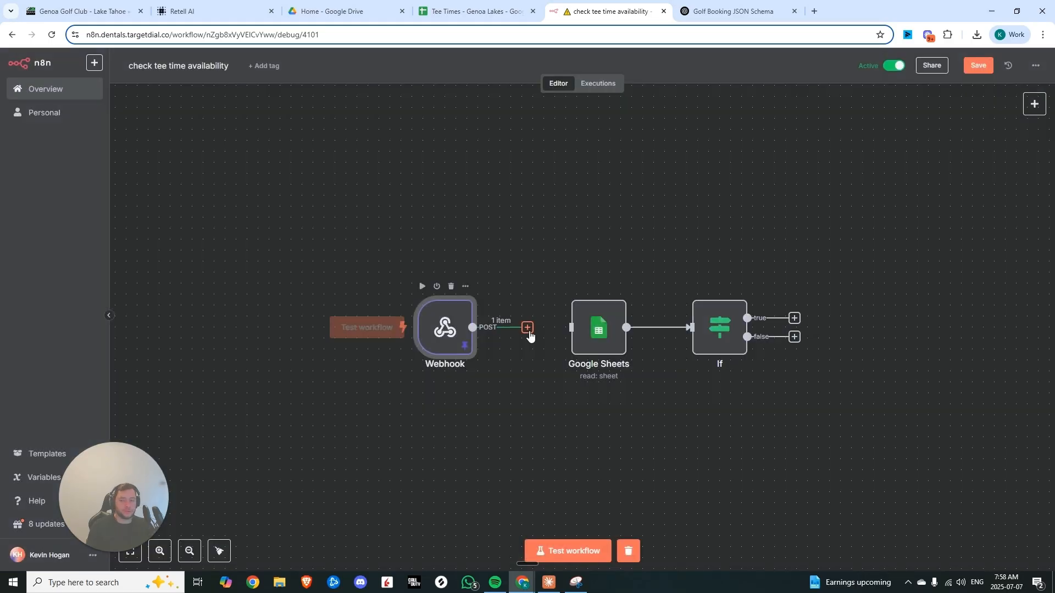
Compare the Google Sheets node's Date, Course and Time filters with the rows in the Tee Times spreadsheet
double_click(584, 331)
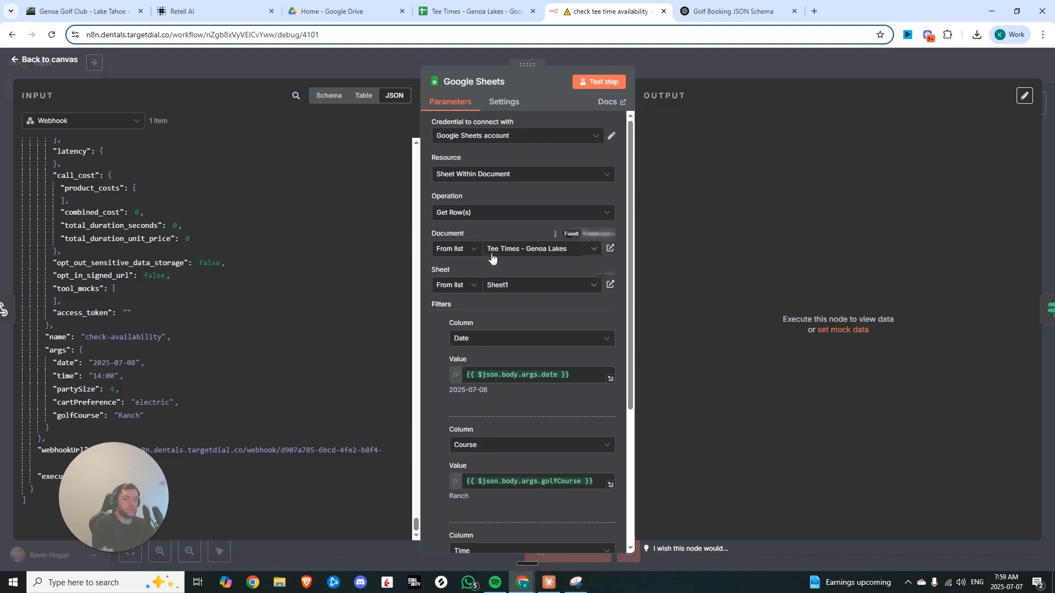
scroll(517, 291, down, 3)
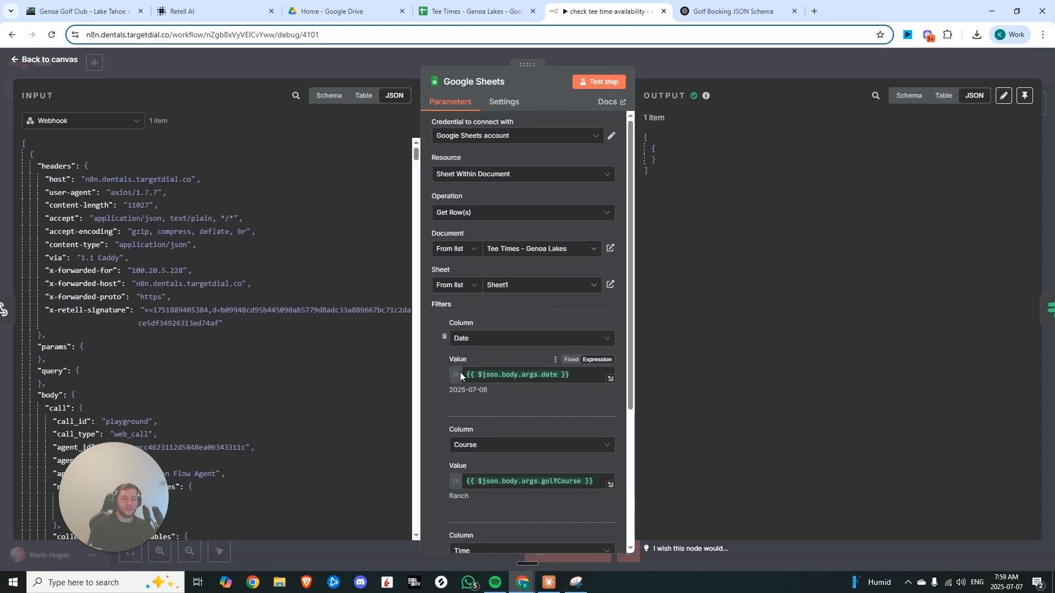
scroll(460, 371, down, 4)
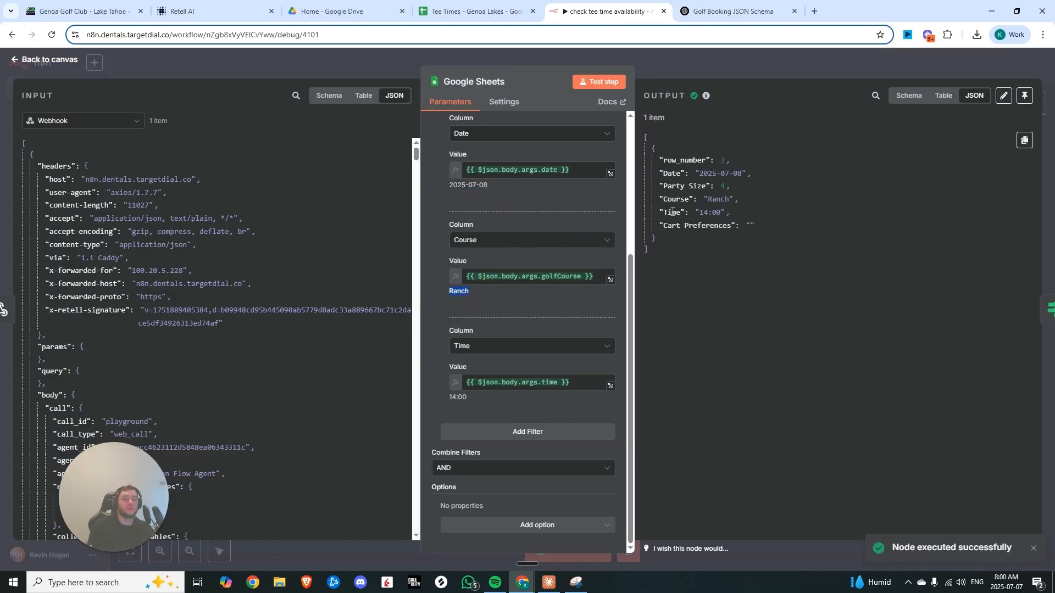
click(472, 11)
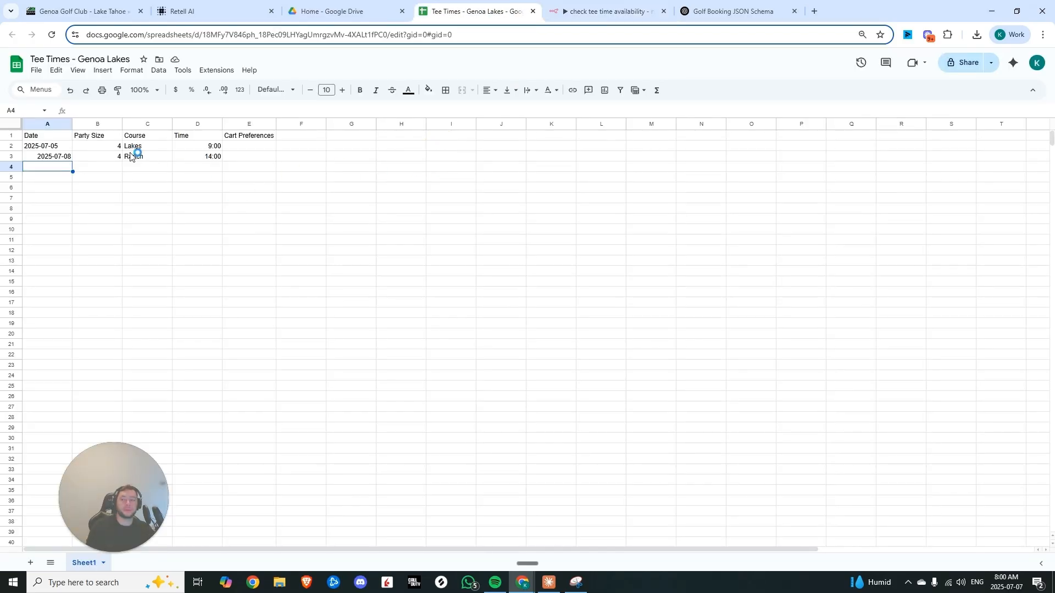
drag(67, 158, 202, 155)
click(607, 11)
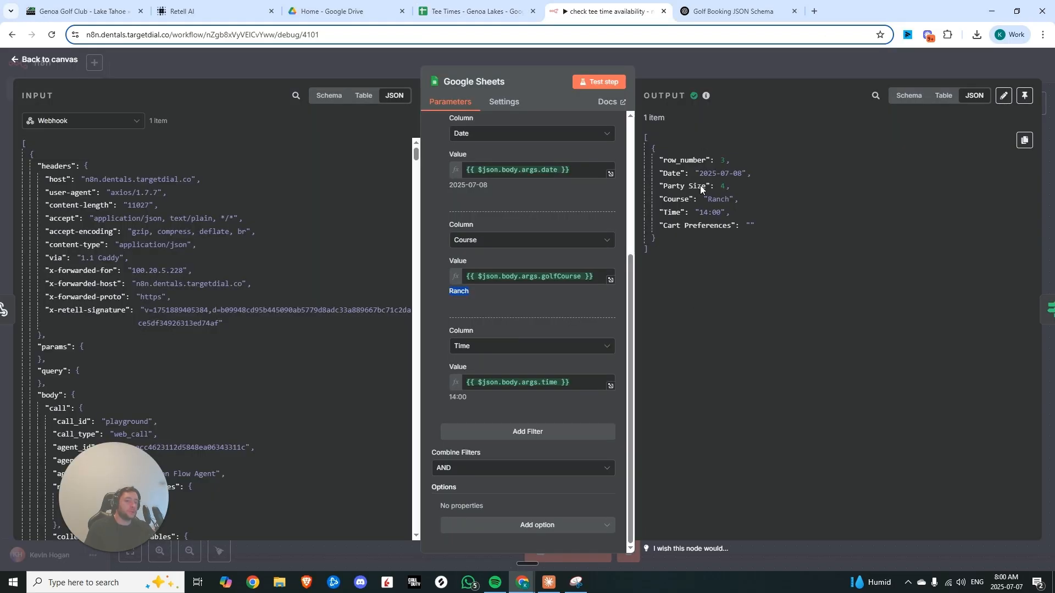
Set the If node's condition to check that the Course field exists, then test the step
click(707, 64)
double_click(719, 325)
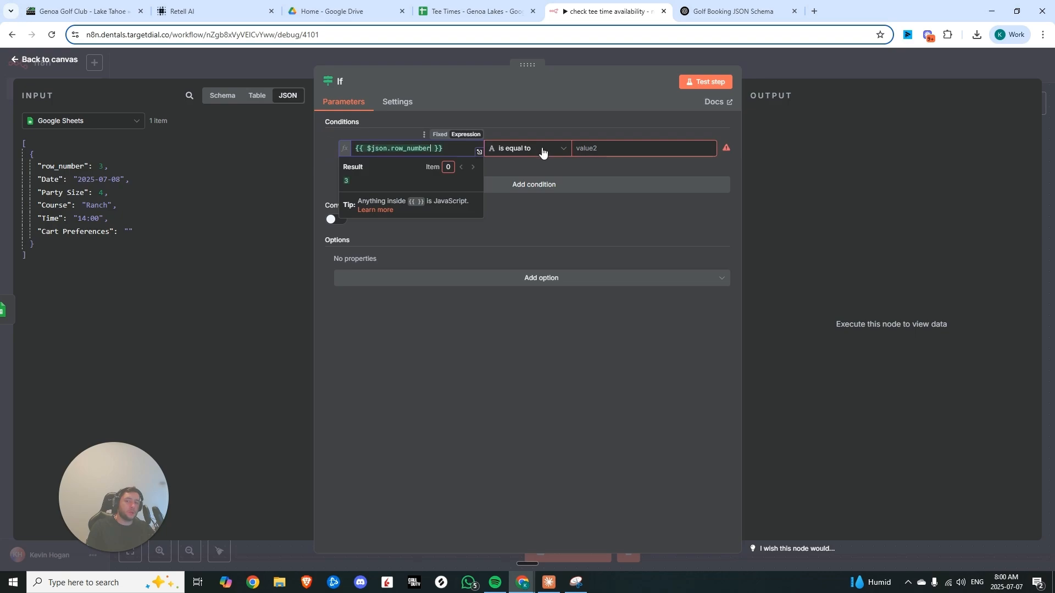
key(Escape)
key(Escape)
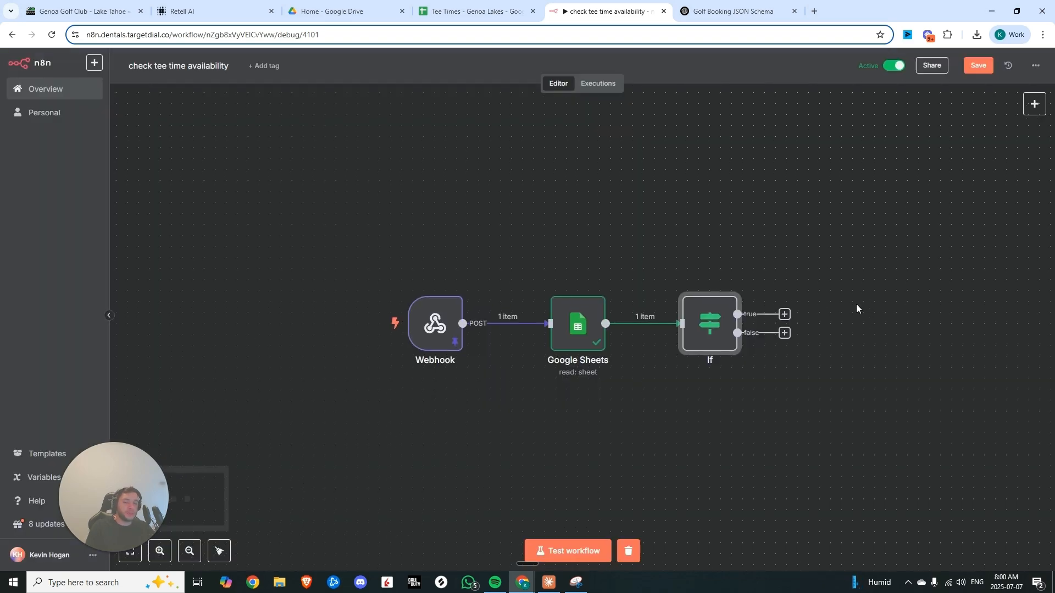
key(Return)
click(100, 118)
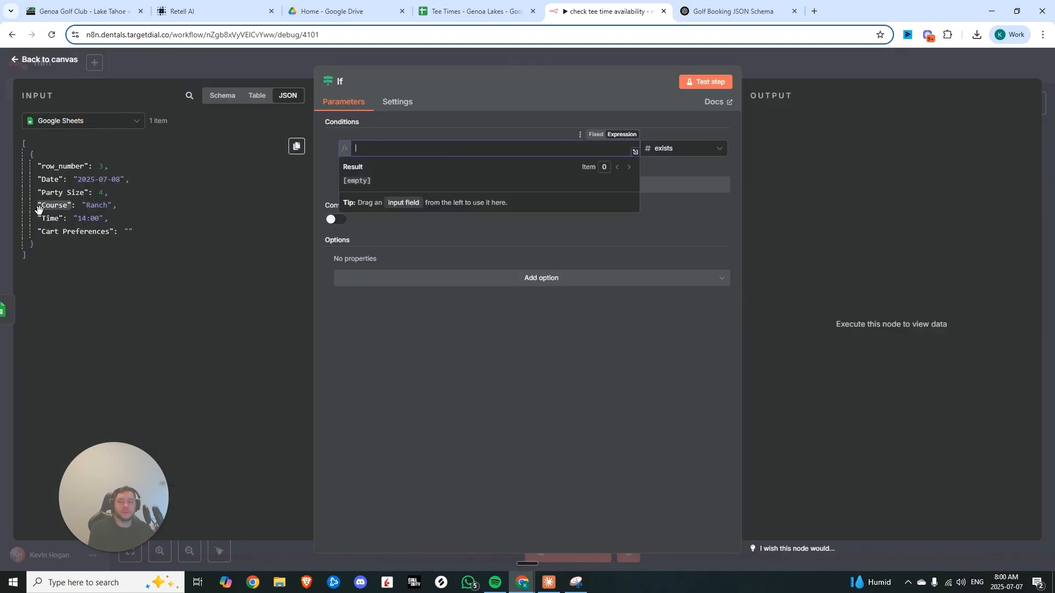
drag(51, 218, 395, 148)
click(706, 81)
click(785, 62)
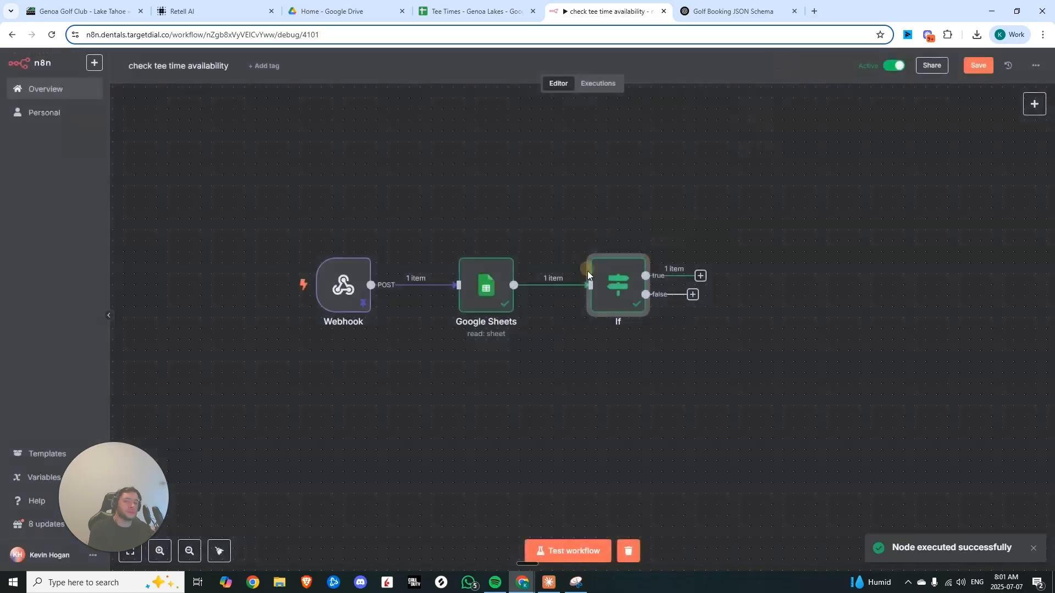
drag(701, 278, 847, 207)
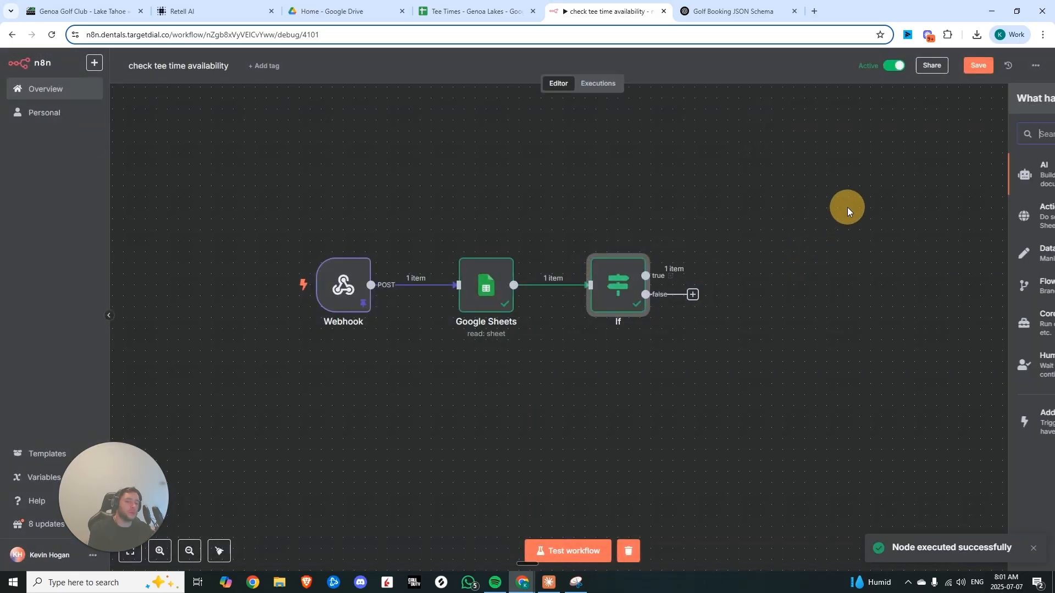
click(707, 262)
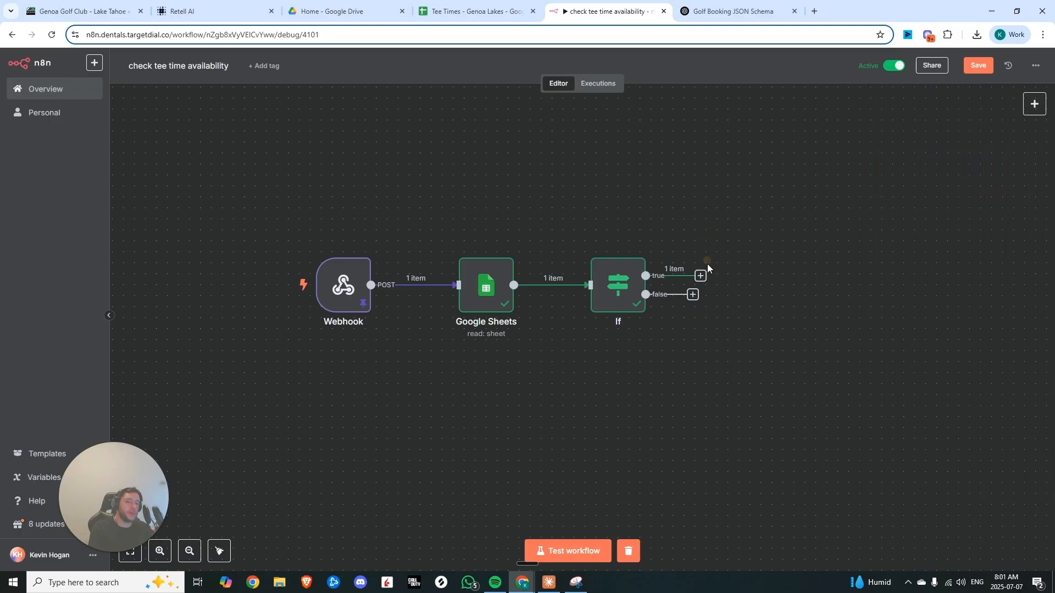
Add a Twilio Send an SMS node to the If node's false branch
drag(702, 277, 816, 208)
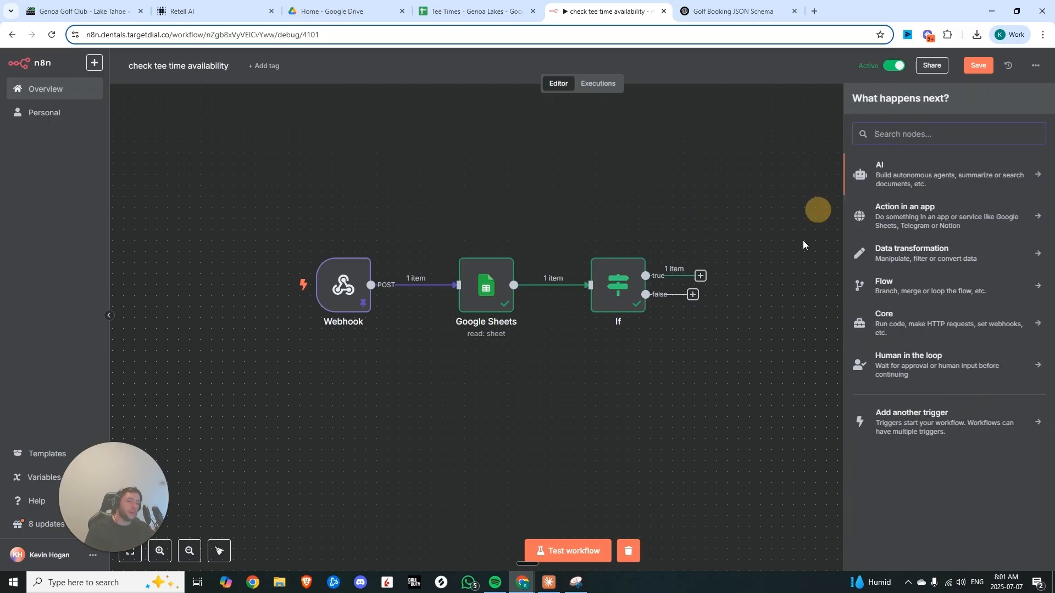
click(757, 332)
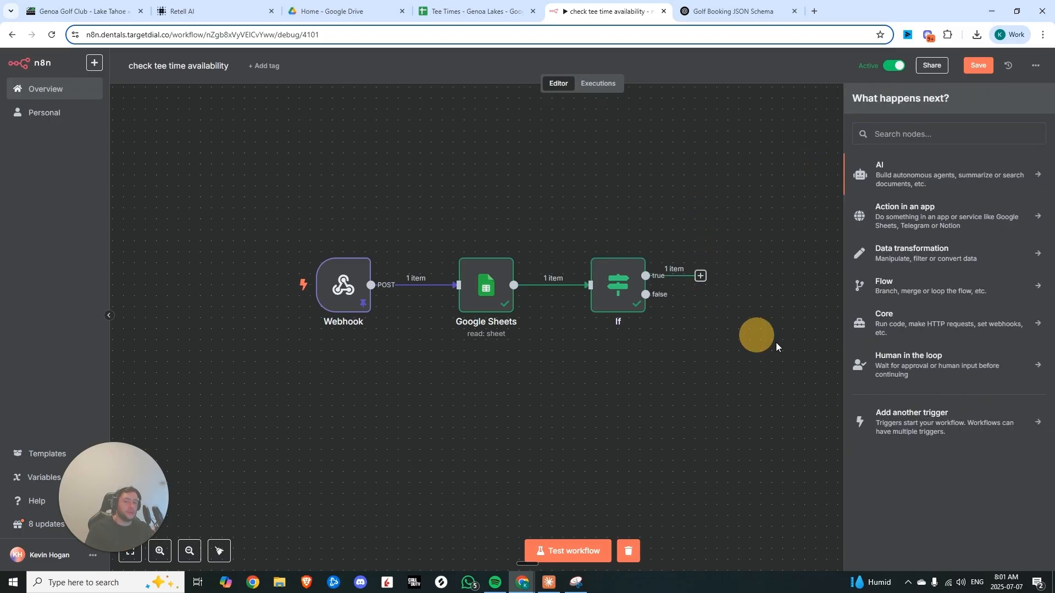
key(ctrl+s)
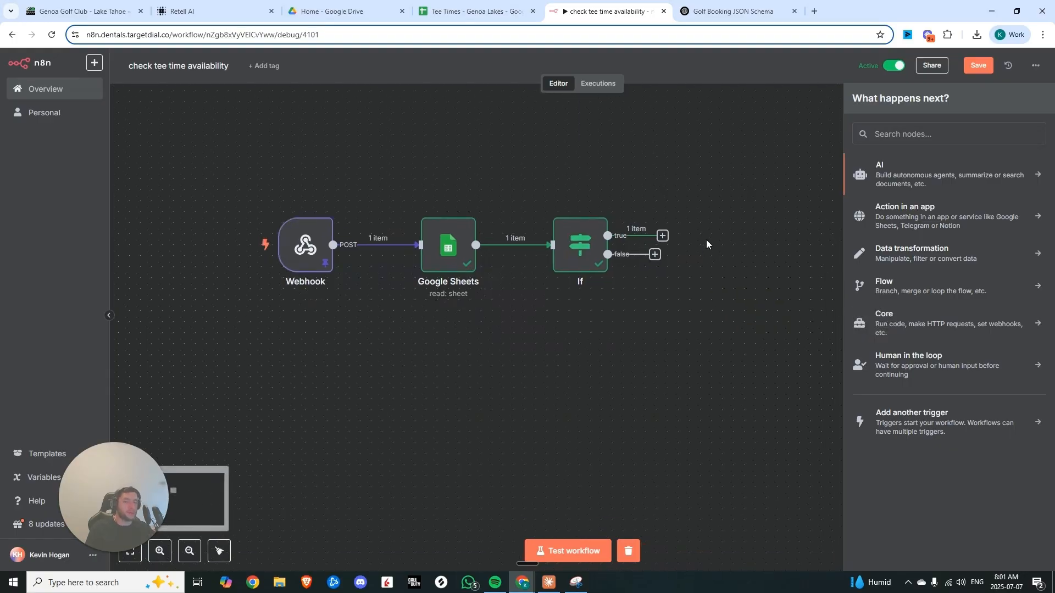
click(888, 138)
text(twili)
click(877, 165)
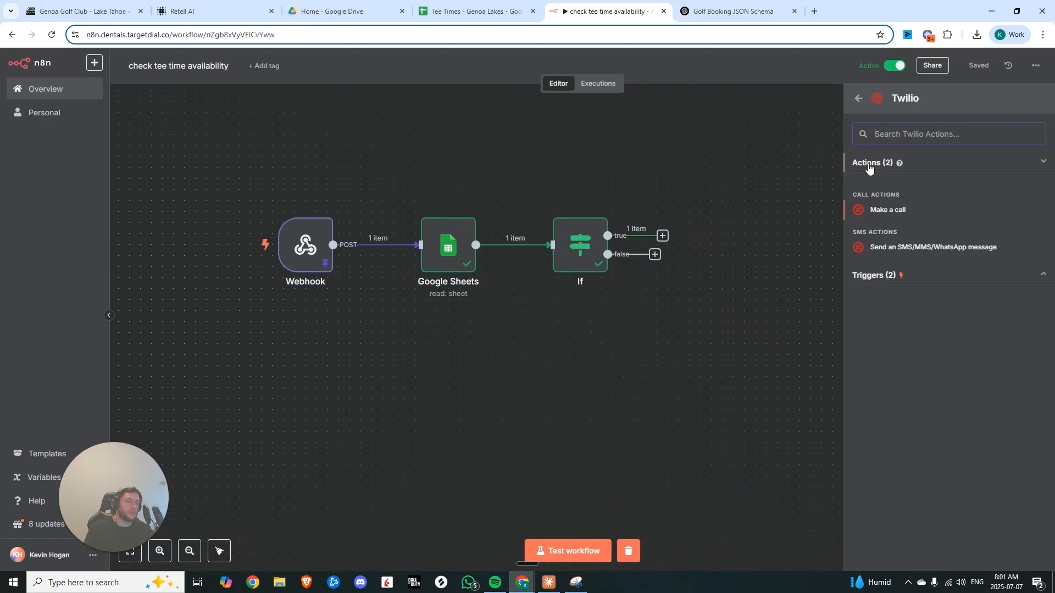
click(933, 247)
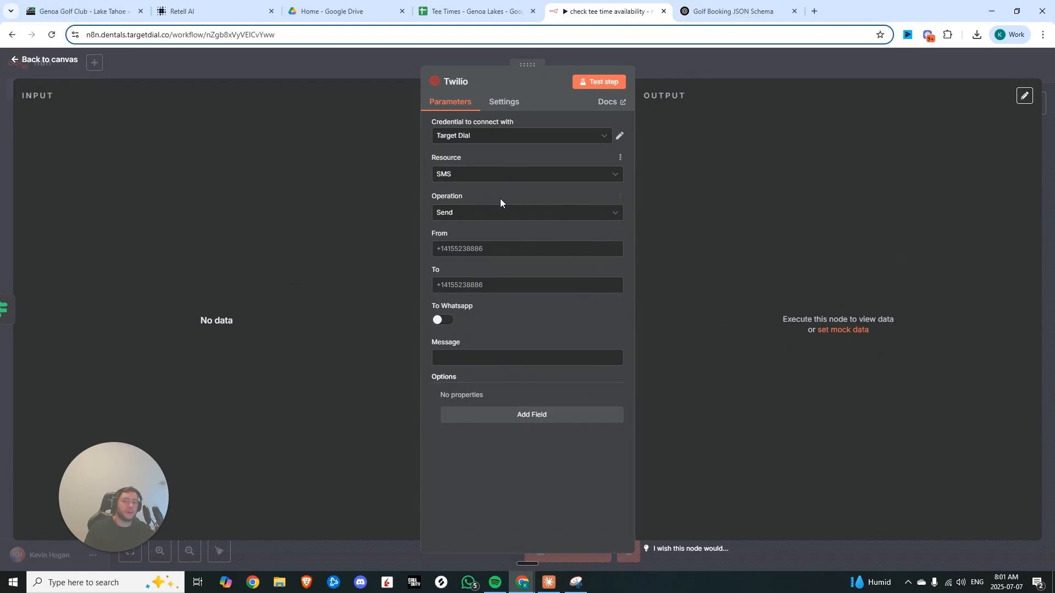
Add a Gmail send message node after the Twilio node
key(Escape)
key(Tab)
text(ema)
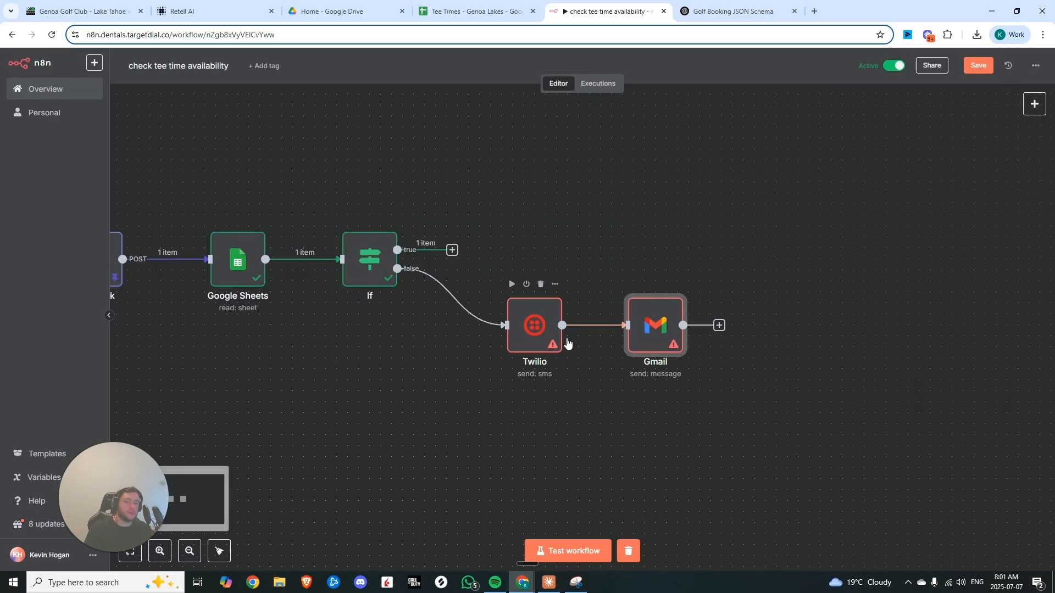
Add a Respond to Webhook node after the Gmail node
click(719, 325)
text(we)
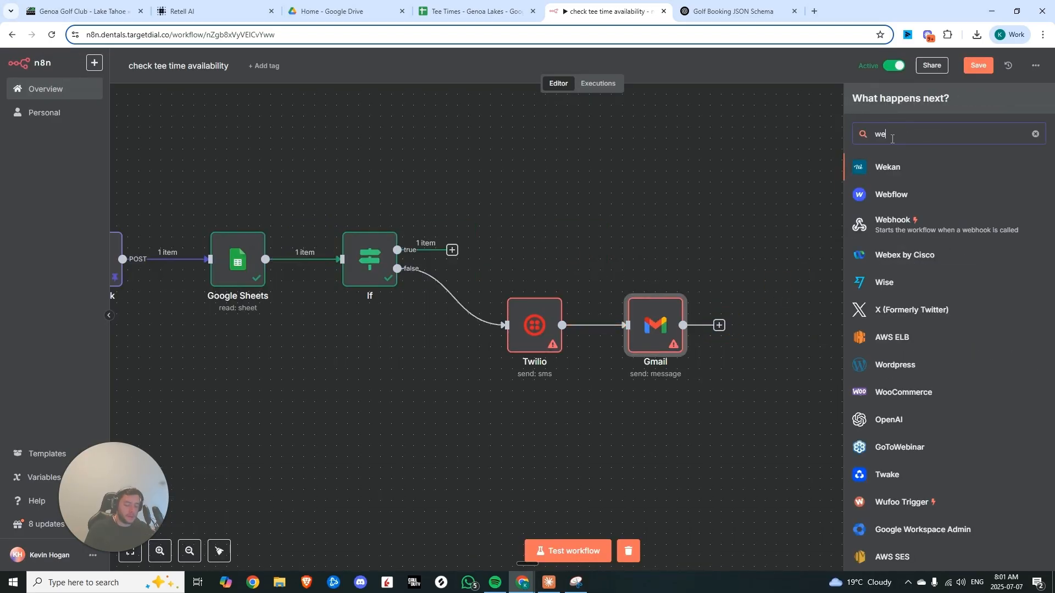
text(bho)
click(914, 203)
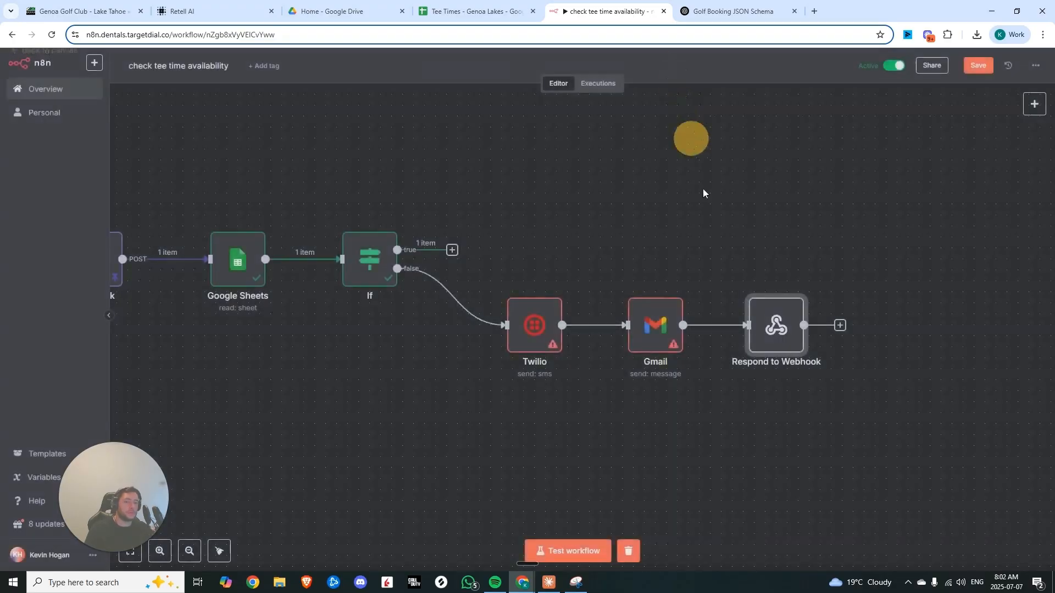
Insert a Google Sheets Append row in sheet node between the Gmail and Respond to Webhook nodes
drag(739, 335, 847, 339)
click(758, 325)
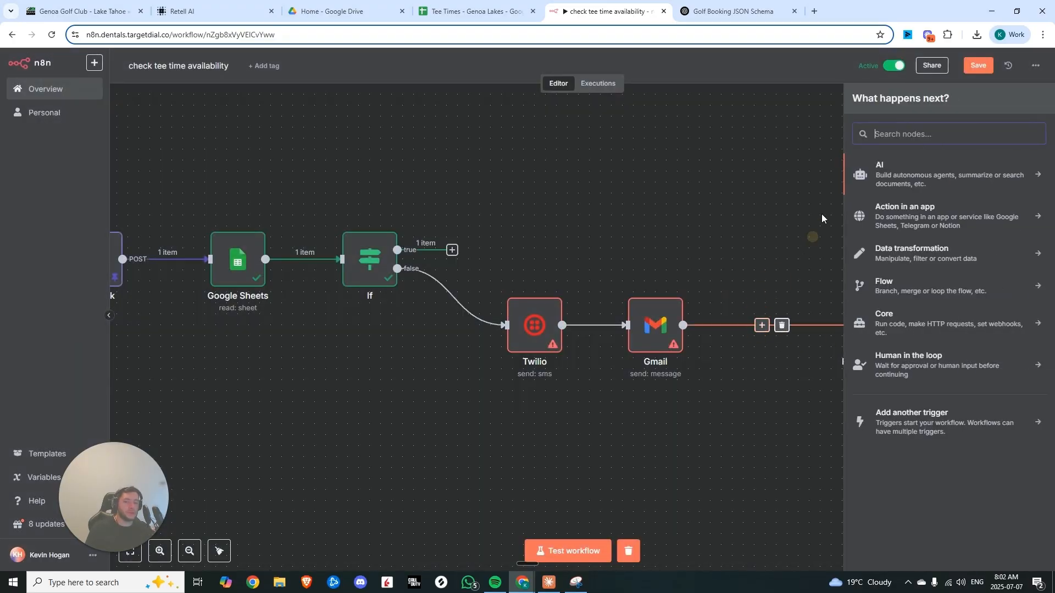
text(google)
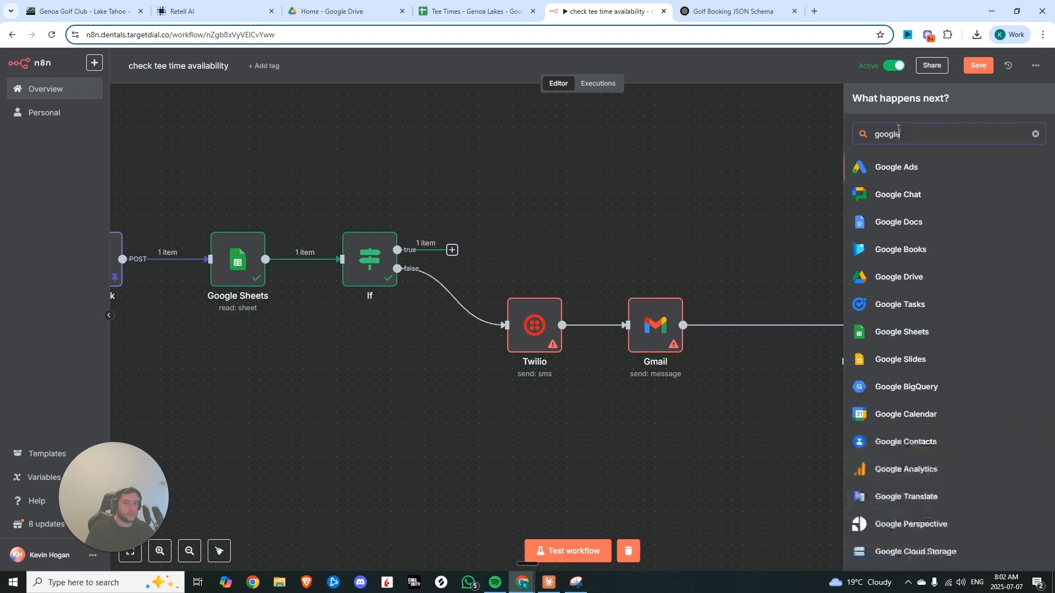
click(923, 331)
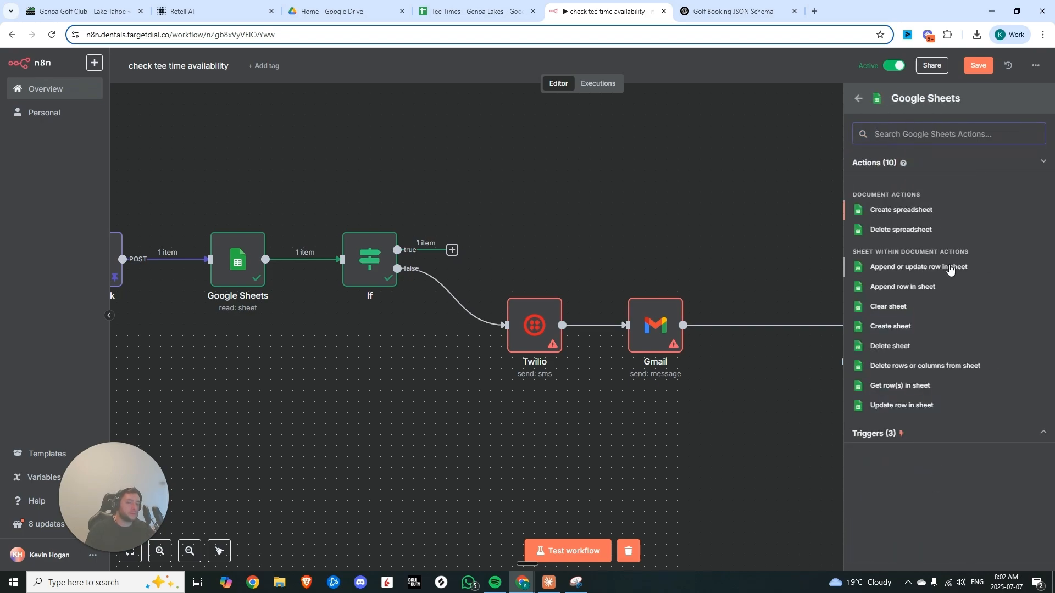
click(902, 286)
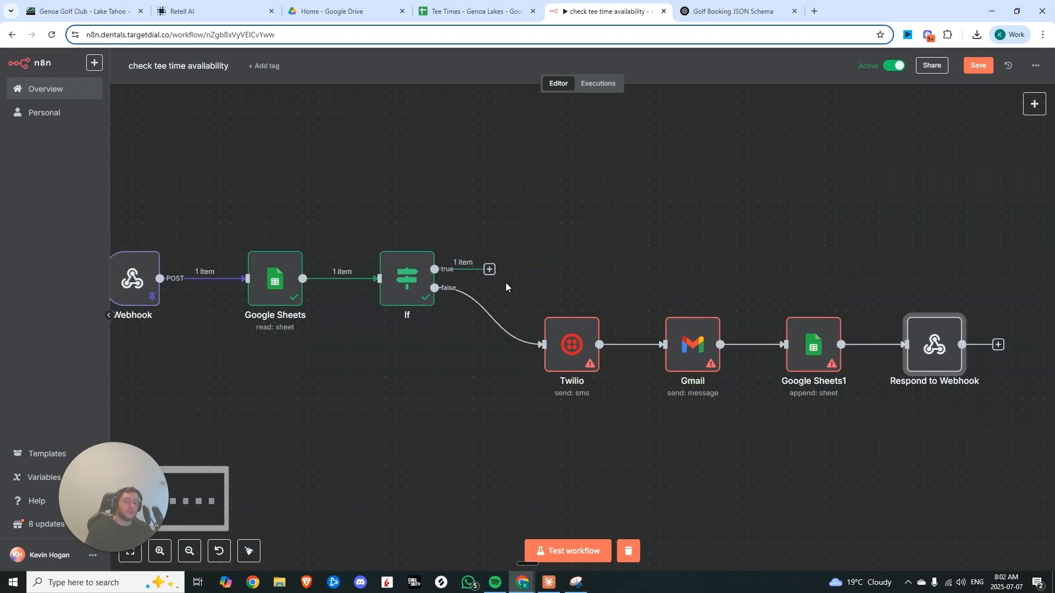
Paste a copy of the Respond to Webhook node onto the If node's true branch and save the workflow
key(ctrl+v)
click(562, 181)
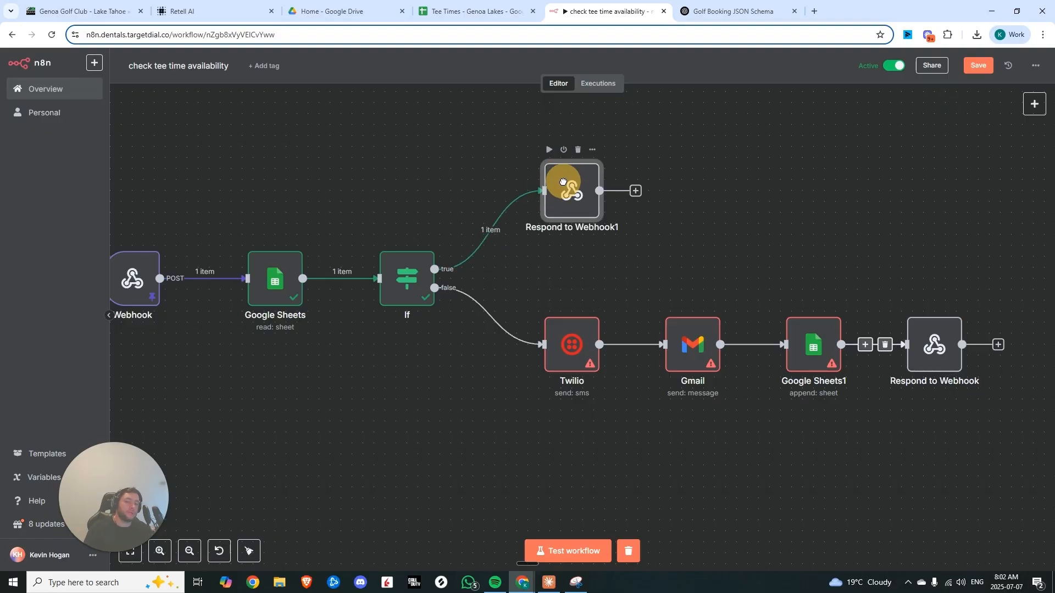
drag(563, 182, 689, 190)
click(688, 195)
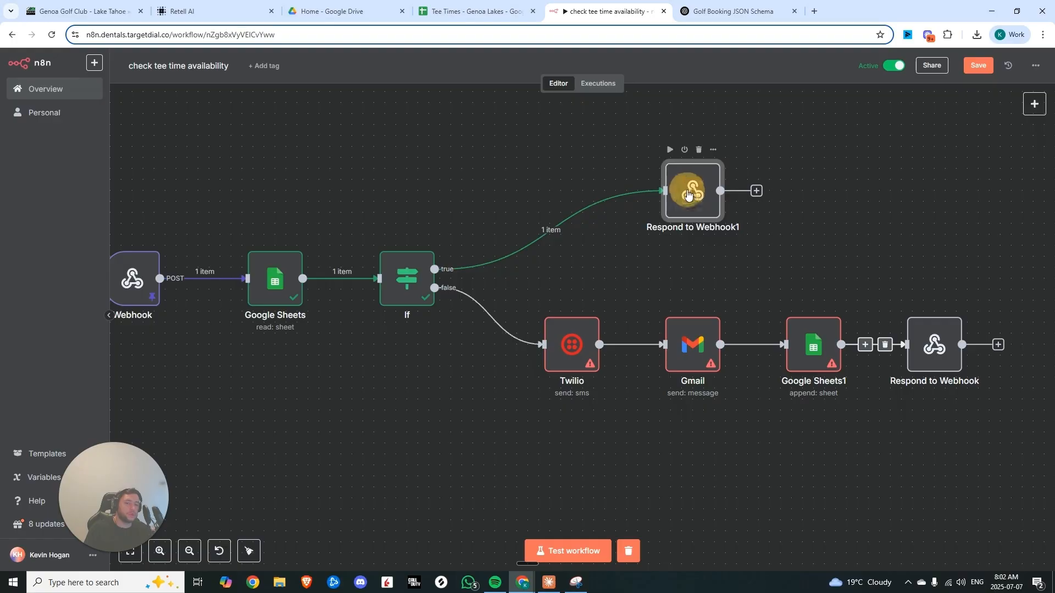
click(976, 70)
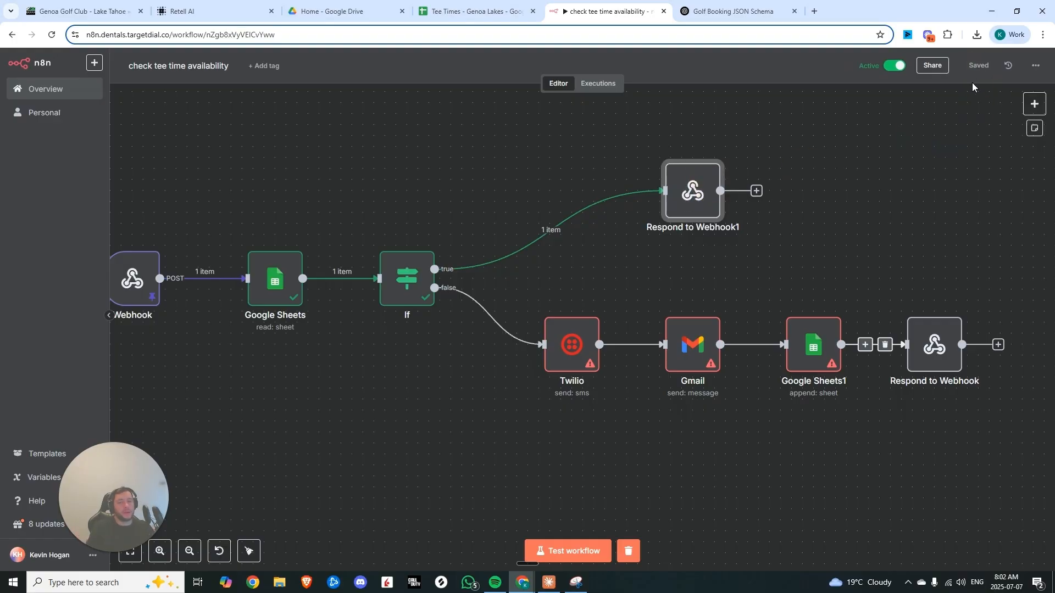
Change the Ranch tee time on 2025-07-08 in the Tee Times sheet to 15:00
click(458, 12)
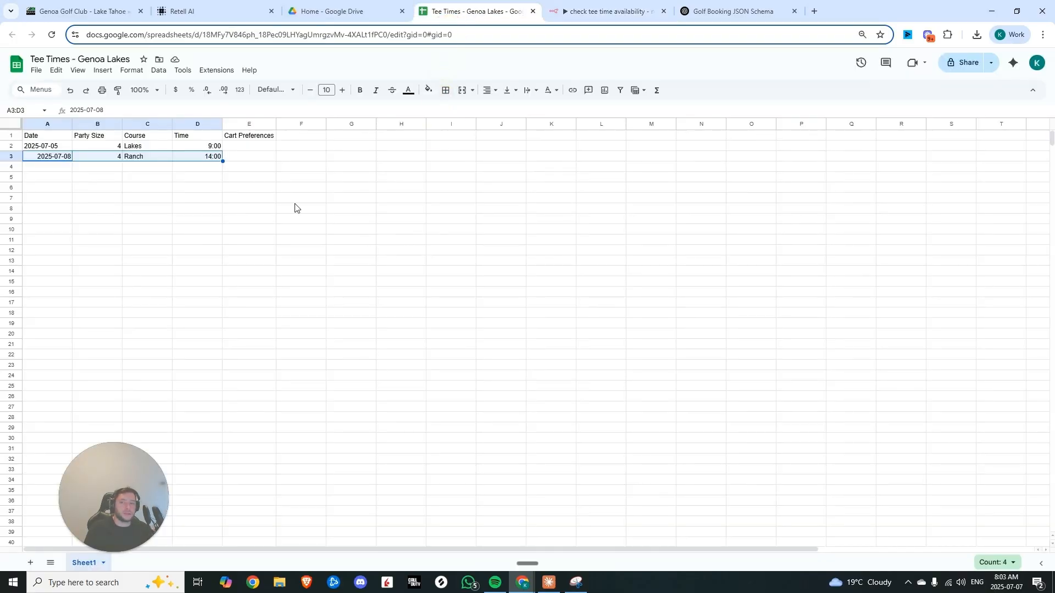
click(216, 159)
text(15)
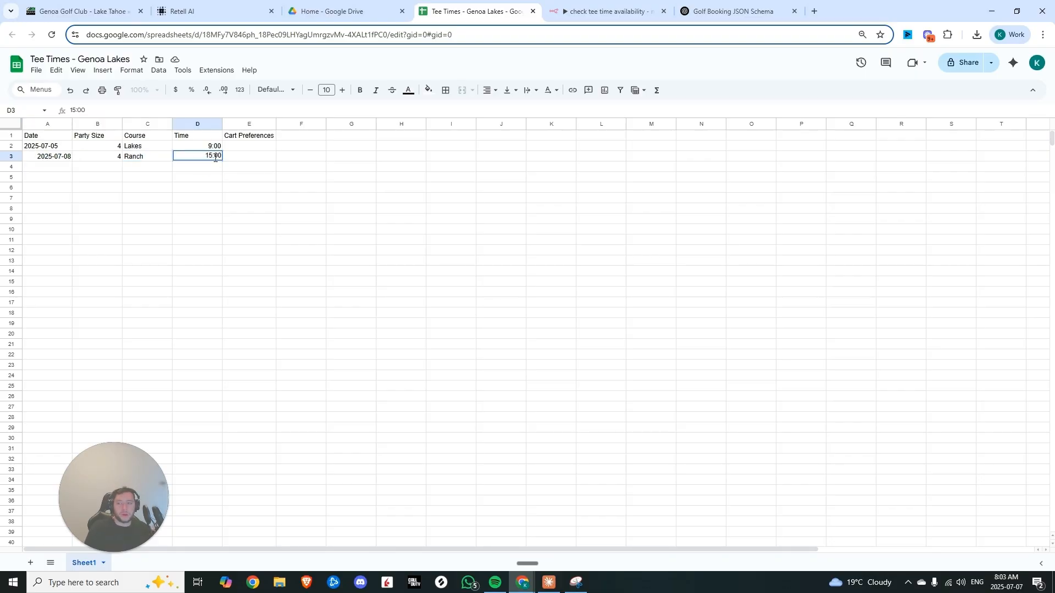
text(:00)
key(Return)
Re-test the If node and review the Google Sheets node's Date, Course and Time filters
click(87, 159)
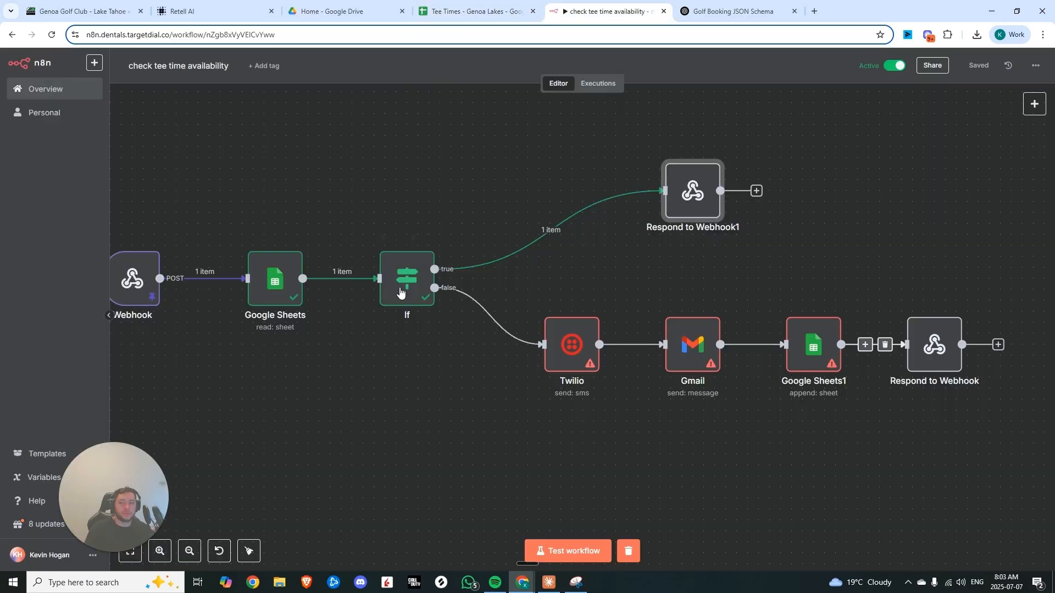
key(ctrl+Tab)
double_click(414, 292)
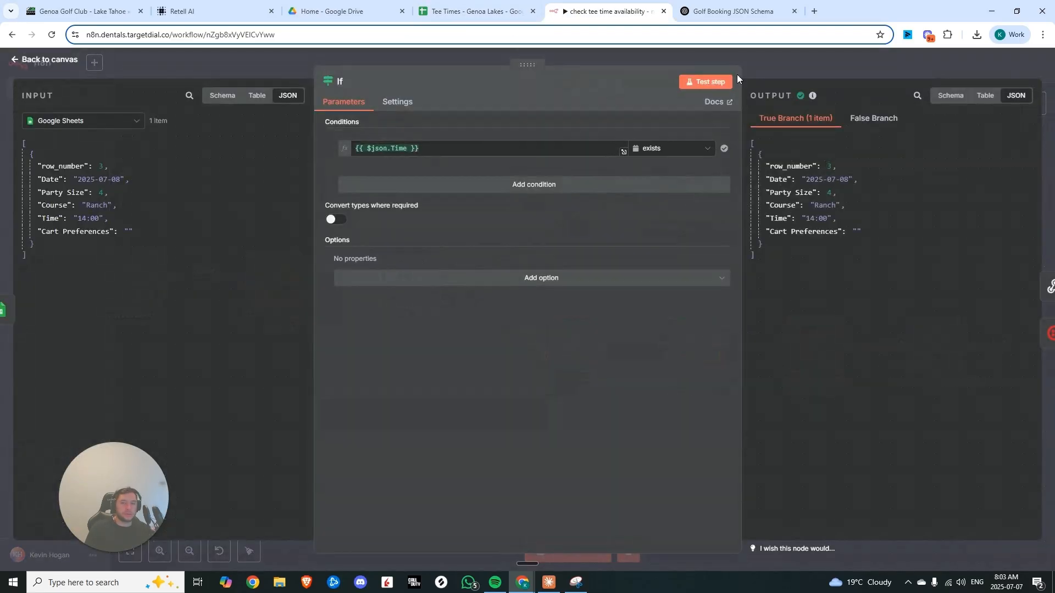
click(710, 82)
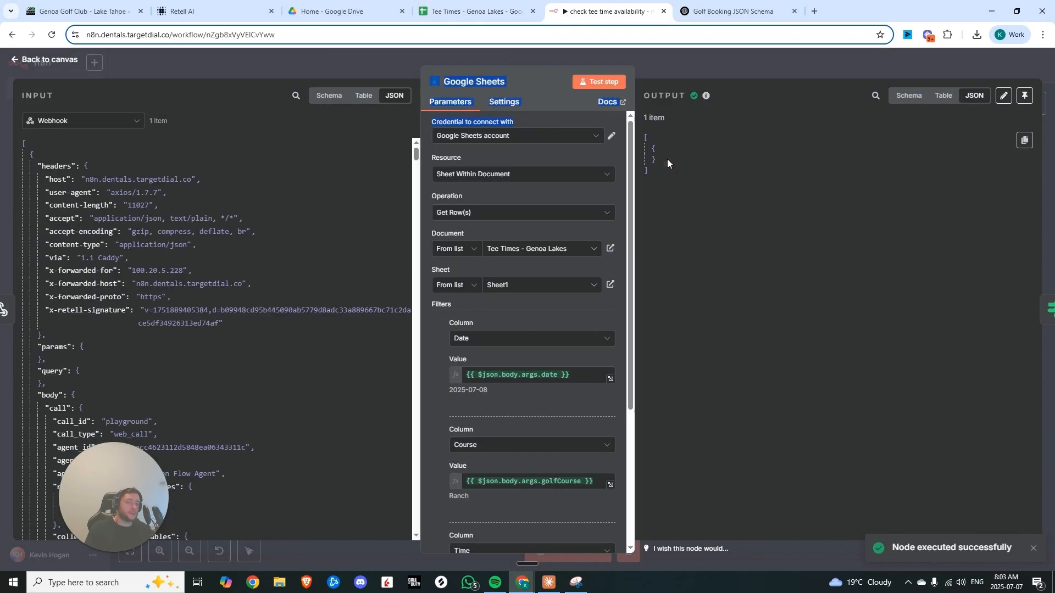
scroll(577, 259, down, 5)
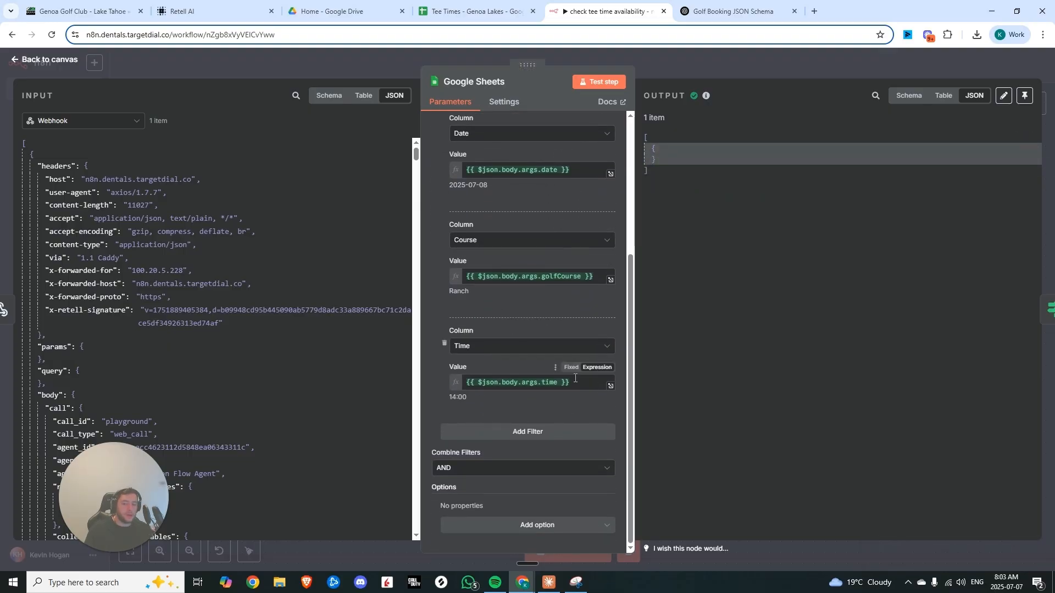
scroll(495, 246, up, 1)
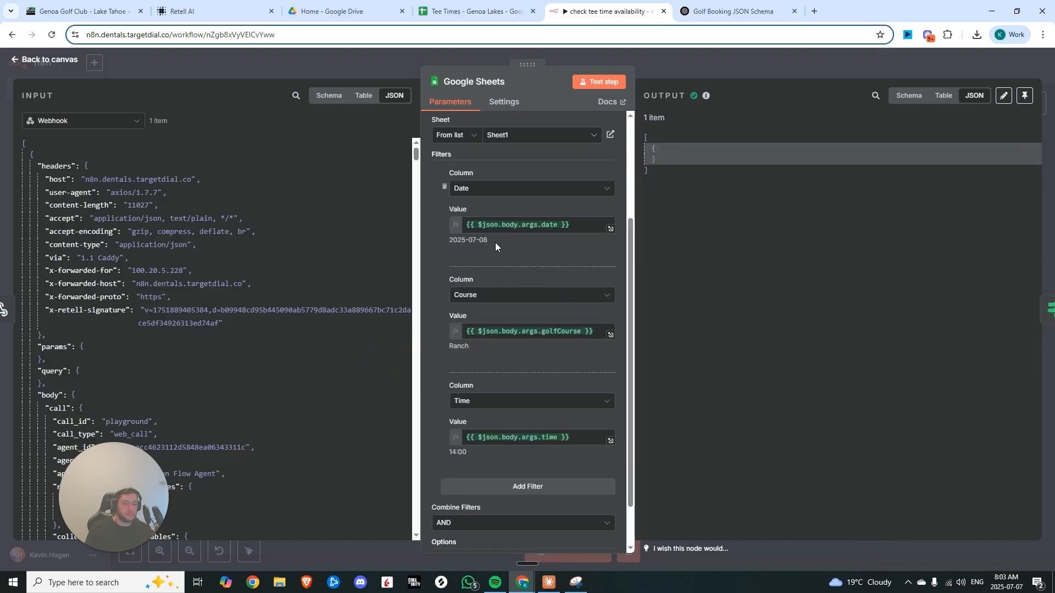
click(651, 65)
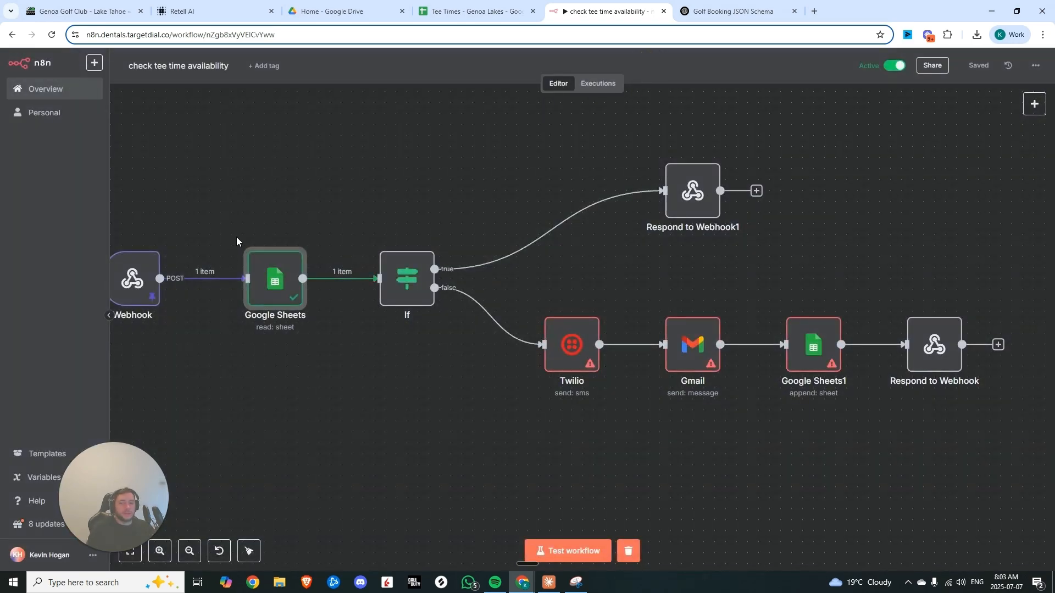
Insert a Google Sheets Get row(s) in sheet node between the If node's true branch and Respond to Webhook1
drag(235, 218, 433, 328)
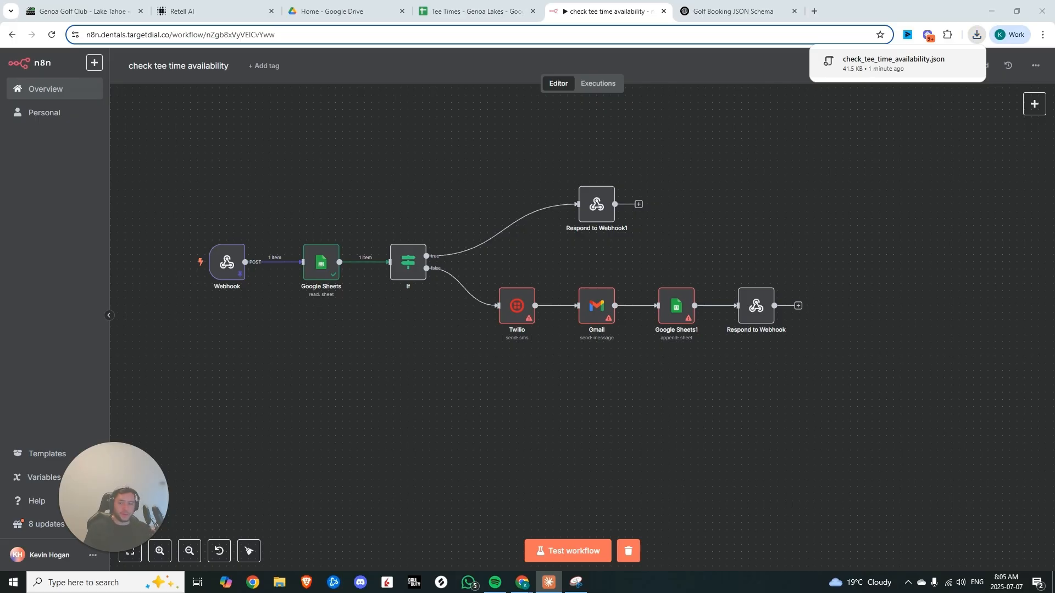
drag(249, 320, 362, 355)
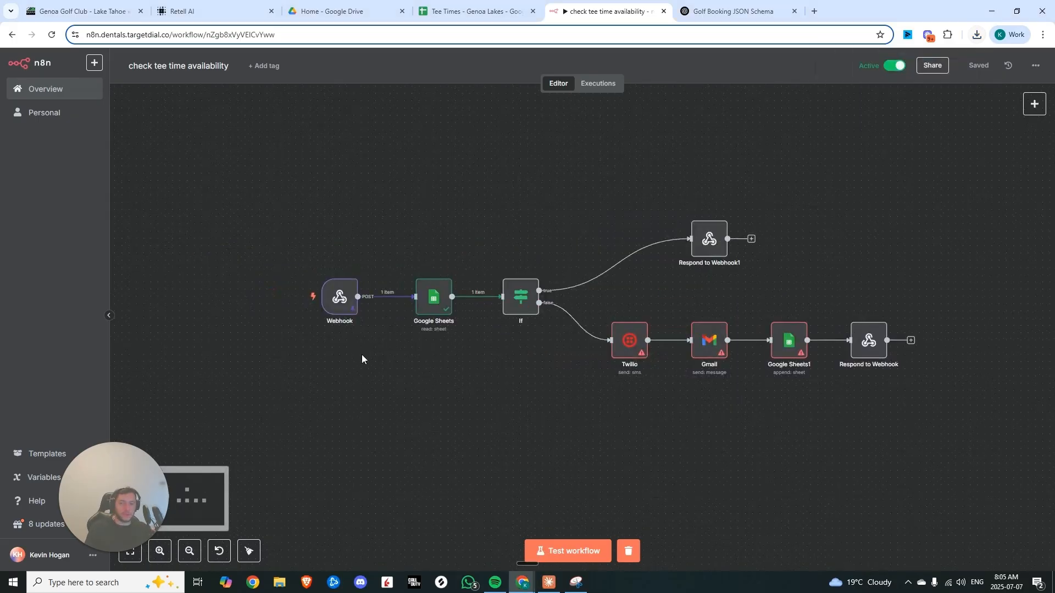
drag(710, 242, 739, 220)
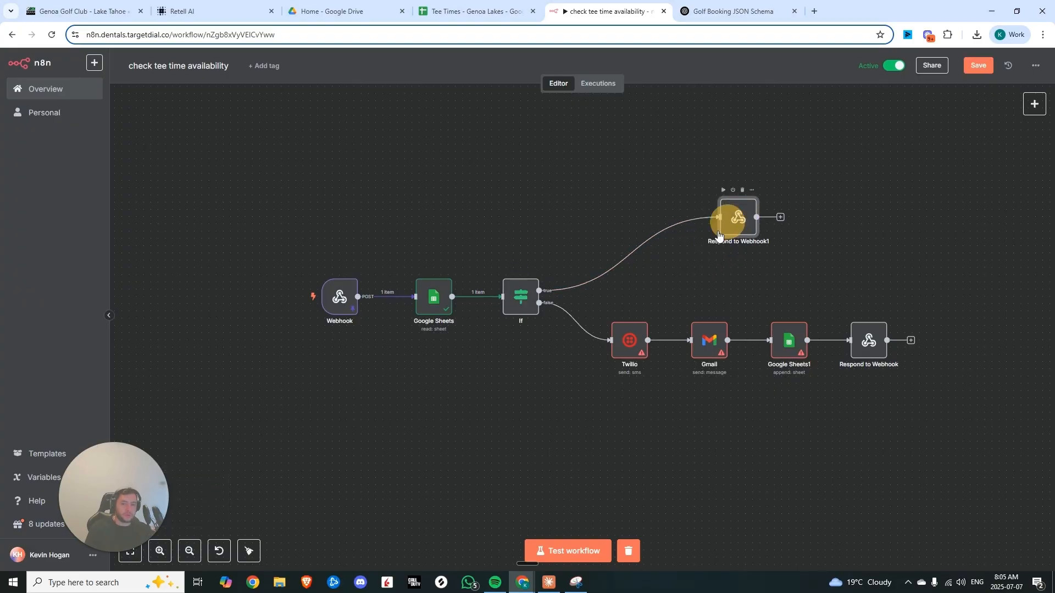
click(623, 254)
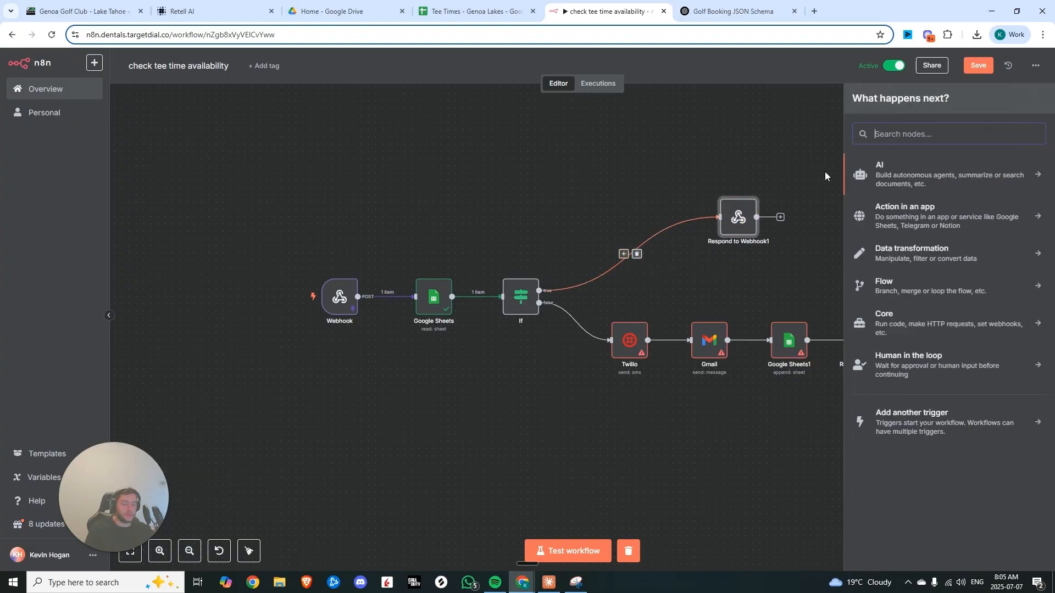
text(google sh)
click(896, 170)
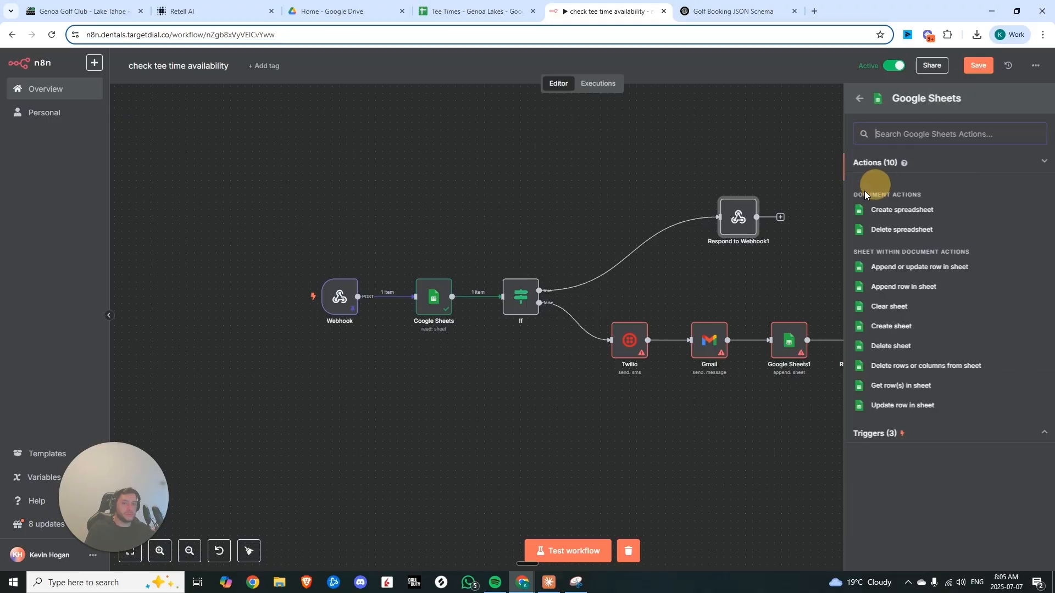
click(874, 384)
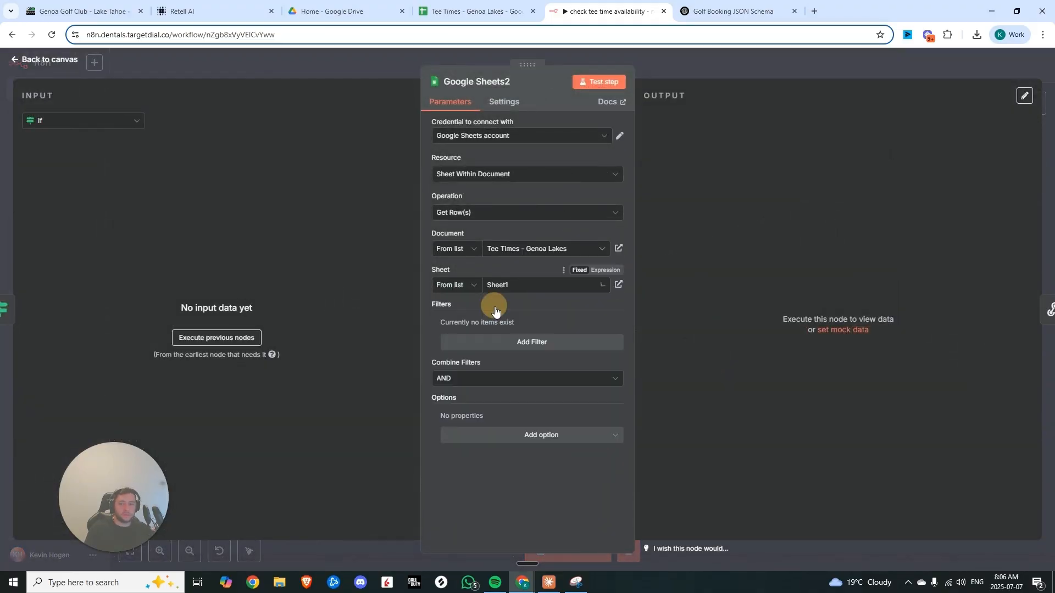
Add a filter to the new Get row(s) node, then reposition it and Respond to Webhook1 on the canvas
click(501, 346)
click(498, 341)
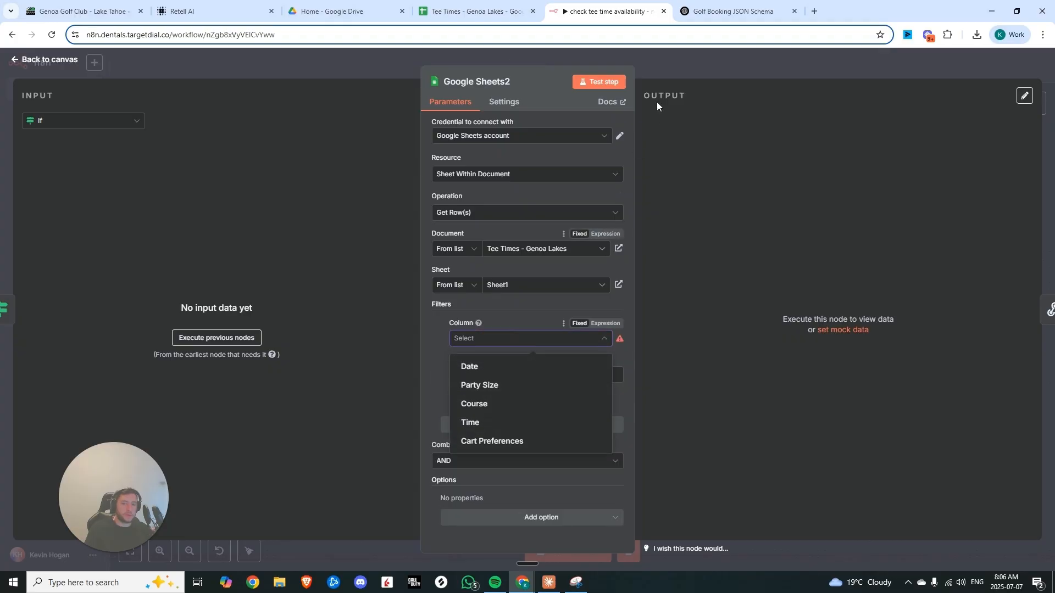
click(665, 65)
drag(599, 266, 663, 235)
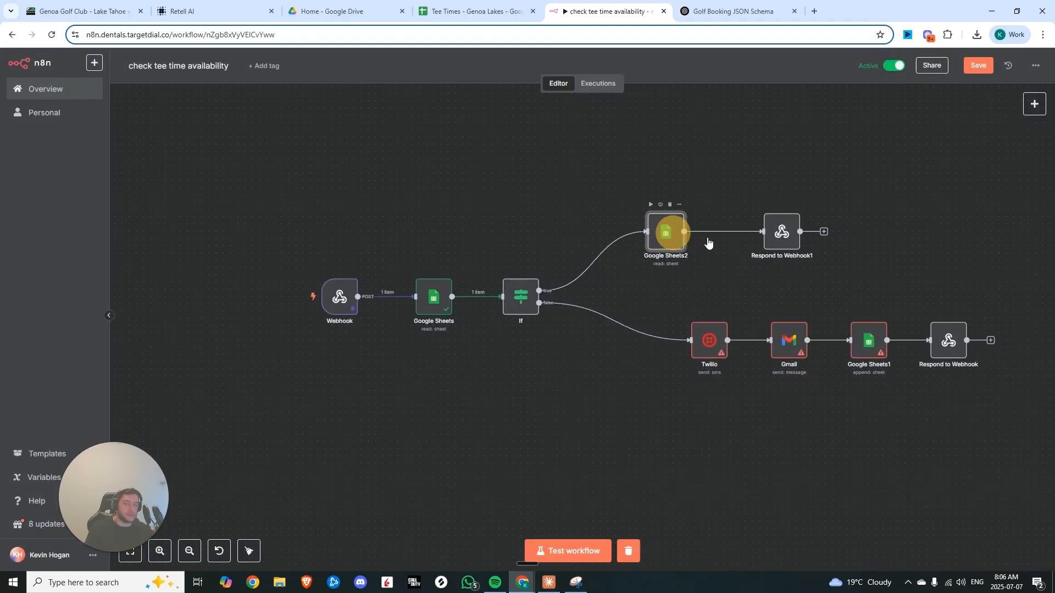
drag(777, 243, 794, 244)
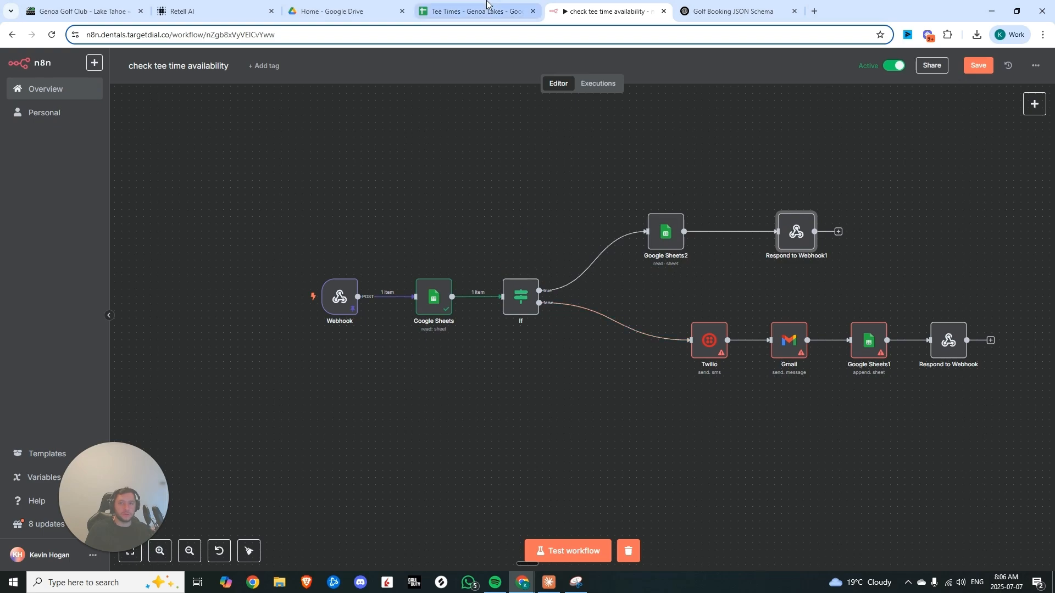
Set the Ranch tee time on 2025-07-08 in the Tee Times sheet back to 14:00
click(474, 11)
click(197, 156)
text(14:00)
key(Return)
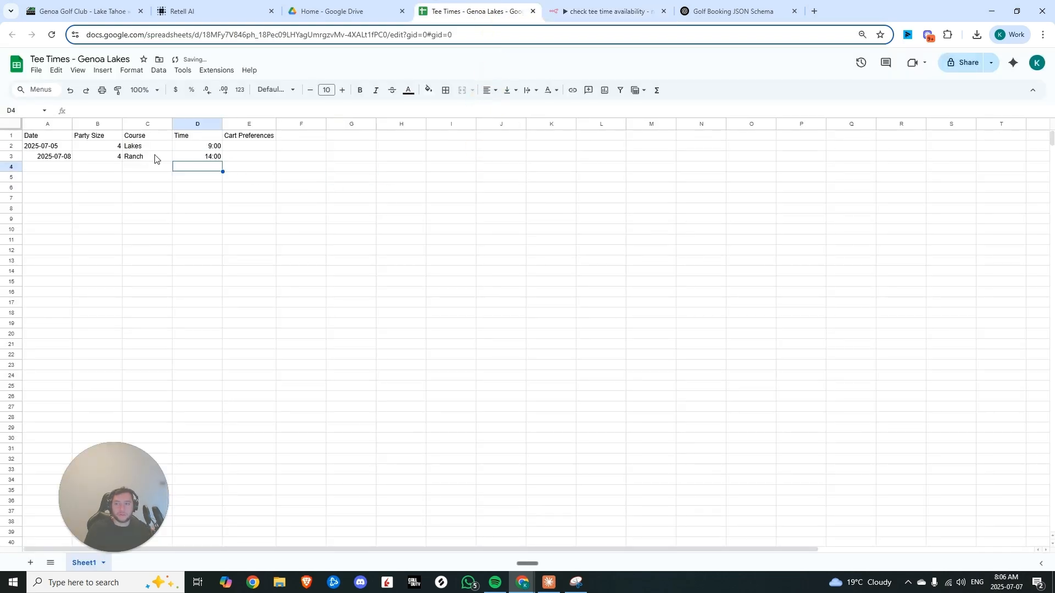
Copy the 2025-07-08 Ranch booking row and paste it as a duplicate into row 4
drag(49, 157, 182, 157)
key(ctrl+c)
click(56, 168)
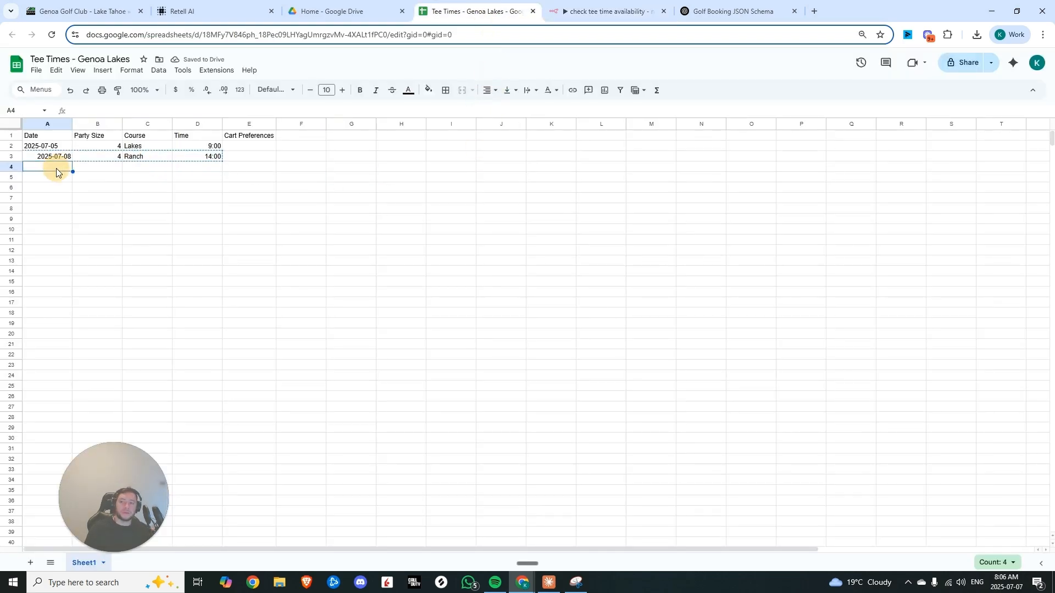
key(ctrl+v)
click(197, 166)
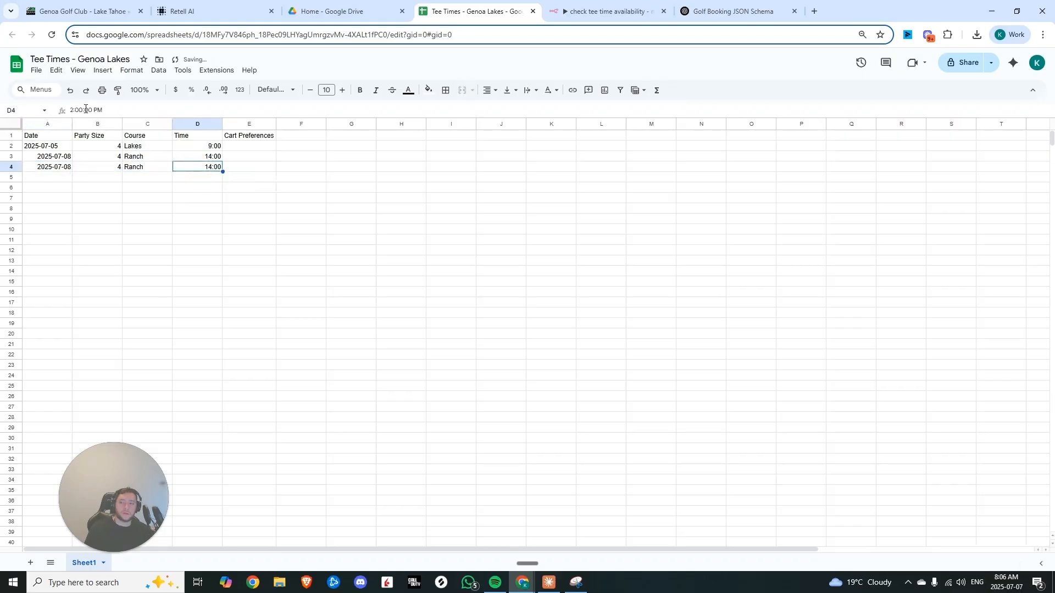
Return to the n8n workflow and run a test of the first Google Sheets Get row(s) node
key(ctrl+Tab)
double_click(434, 298)
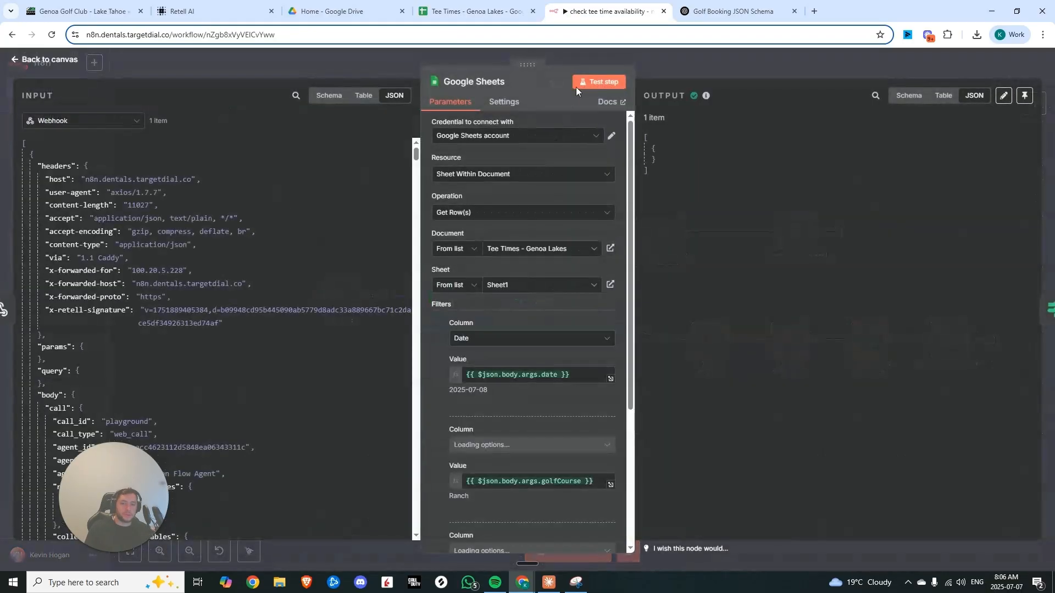
click(583, 81)
click(711, 67)
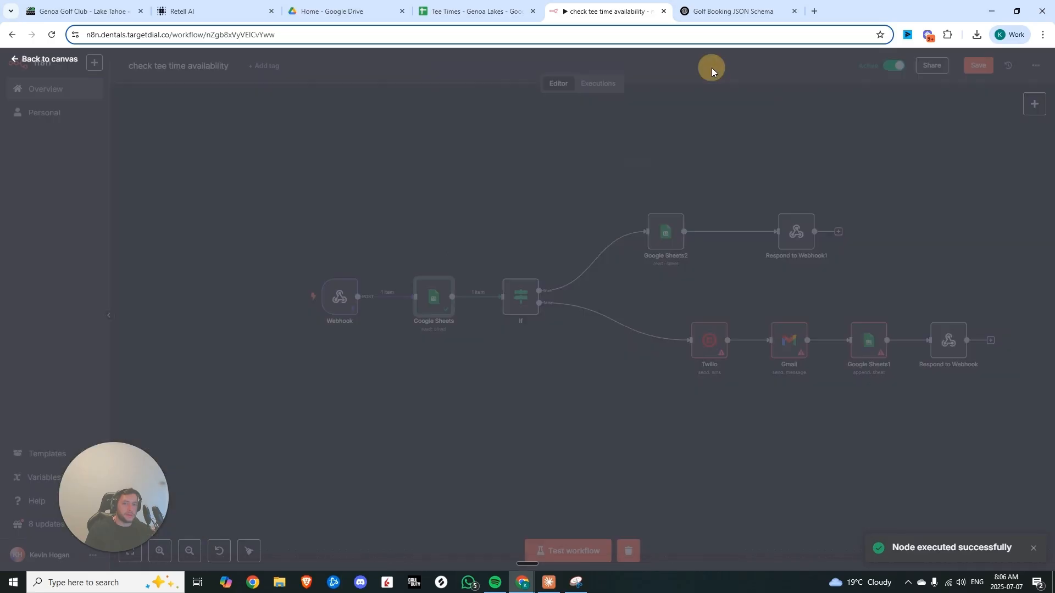
Set Google Sheets2 filters to match Date to {{ $json.Date }} and Course to {{ $json.Course }}, then test it
double_click(524, 295)
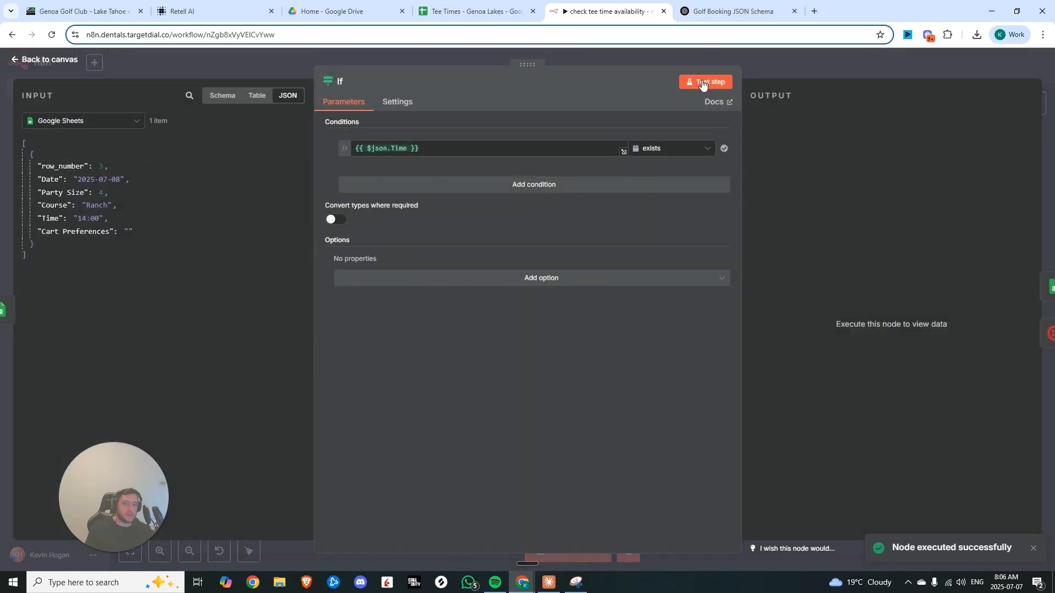
key(Escape)
double_click(662, 231)
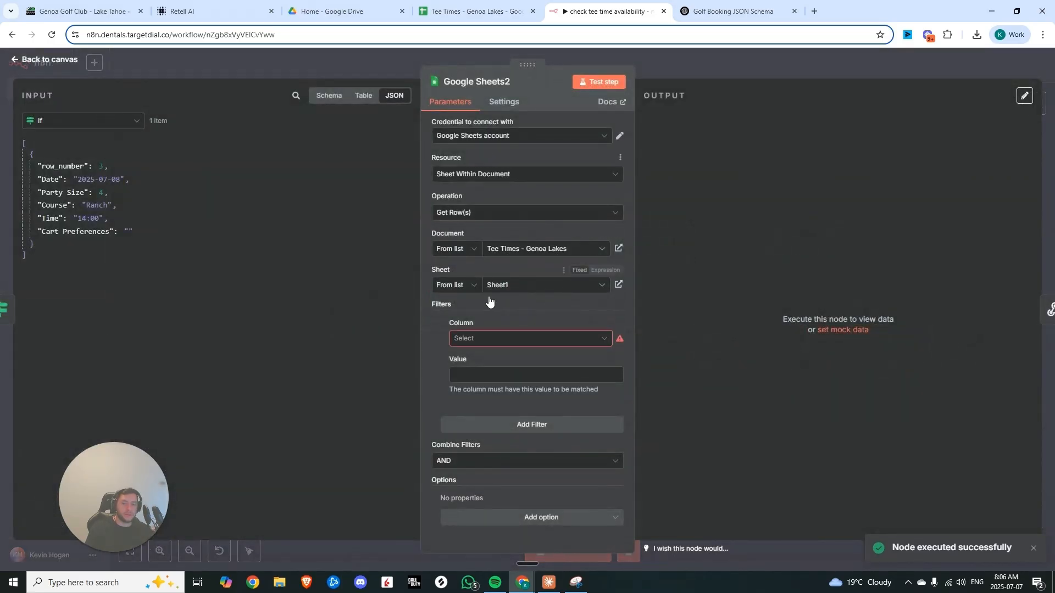
click(491, 338)
click(479, 365)
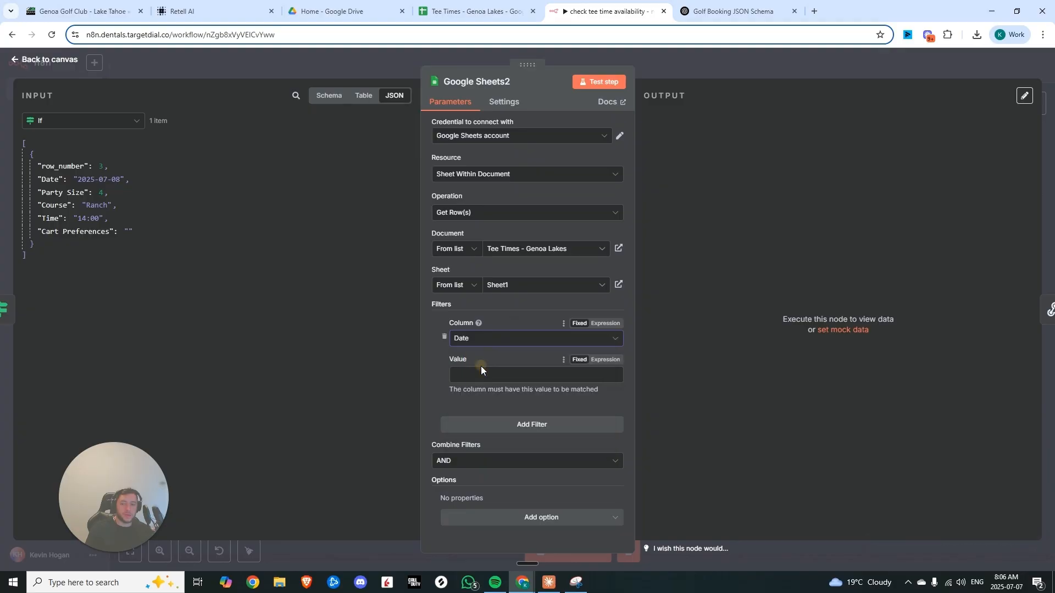
click(480, 366)
key(ctrl+v)
click(512, 425)
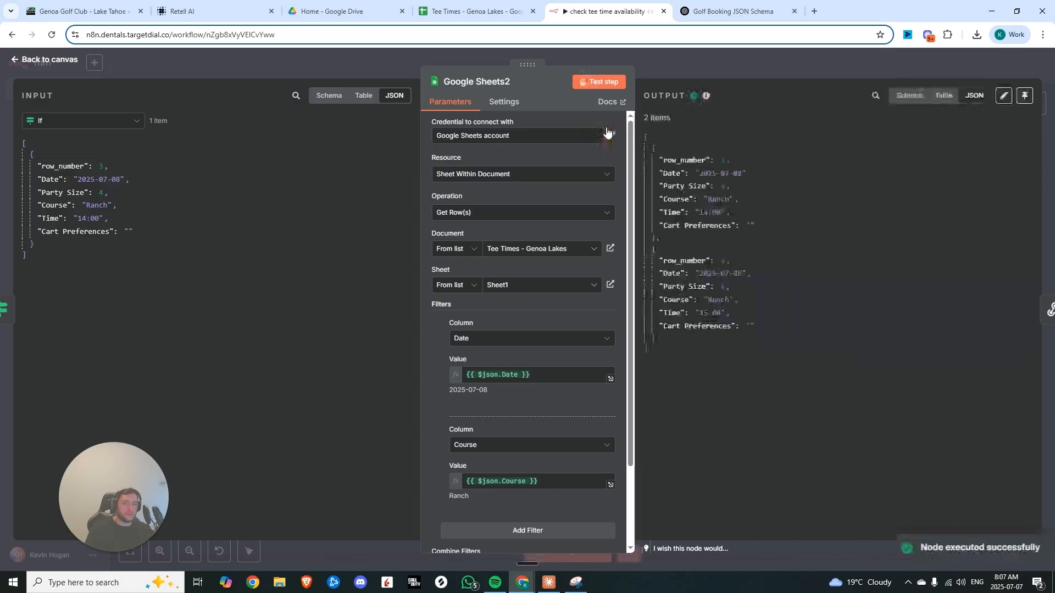
drag(695, 375, 678, 144)
key(Escape)
Move Respond to Webhook1 slightly to tidy the true branch on the canvas
drag(795, 232, 823, 225)
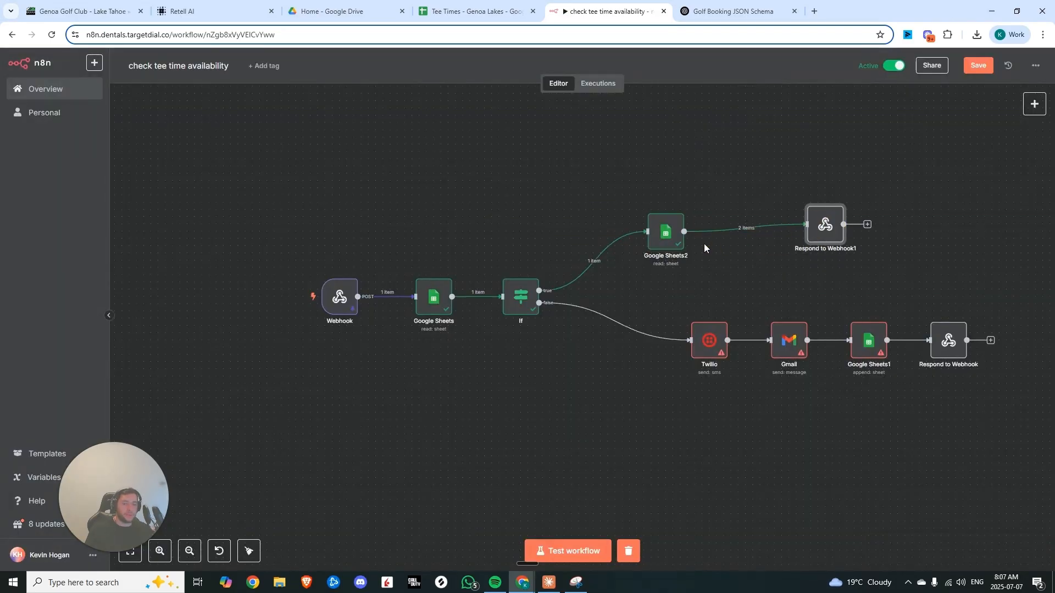
click(740, 227)
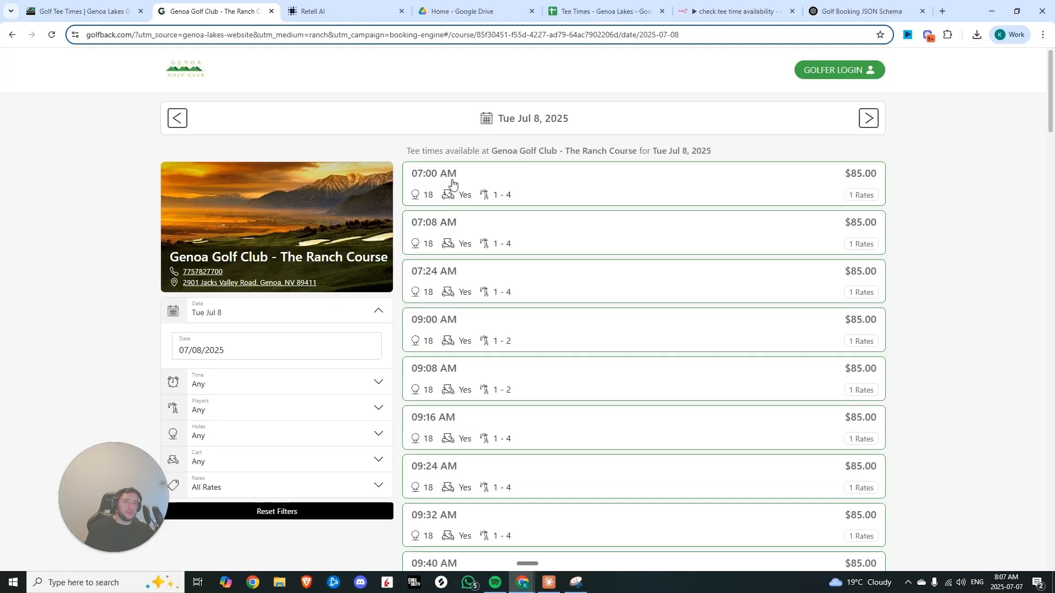
Compare the Code node's script and available tee times output with the Ranch Course tee times listed for Jul 8
scroll(484, 329, down, 20)
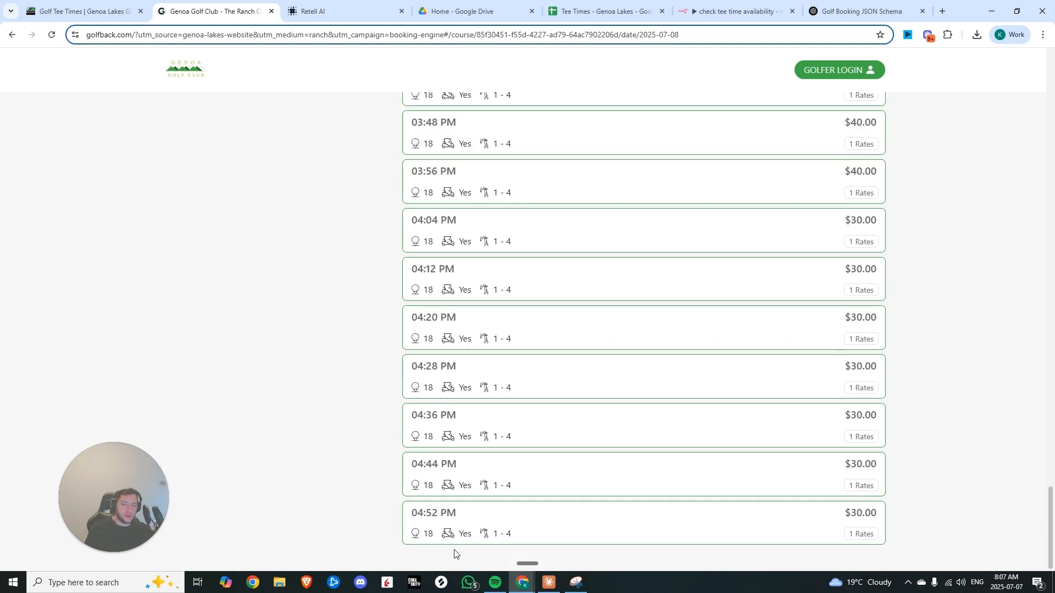
scroll(415, 472, up, 20)
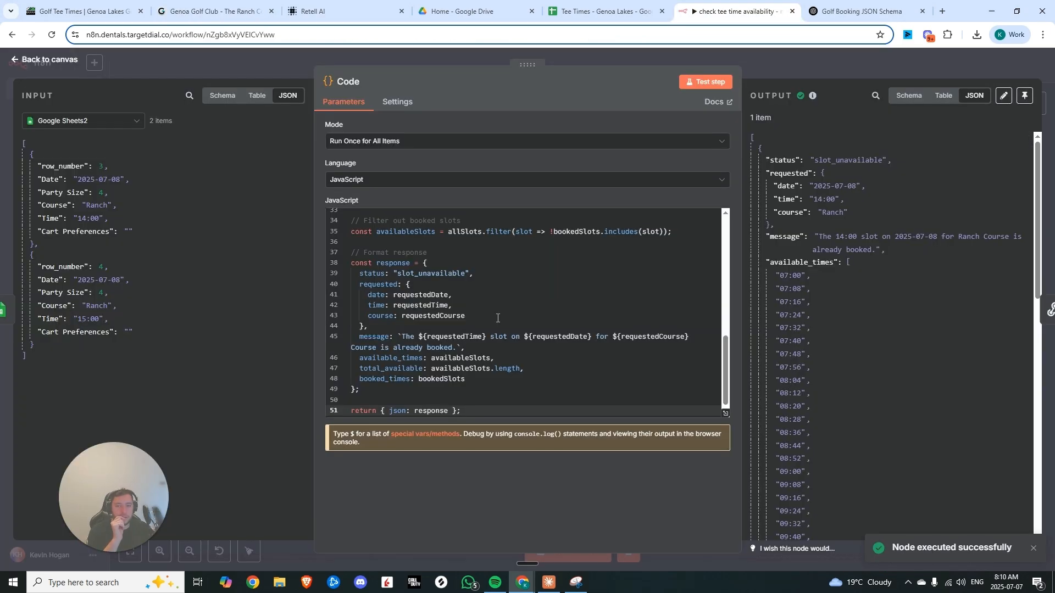
scroll(484, 321, up, 10)
click(447, 238)
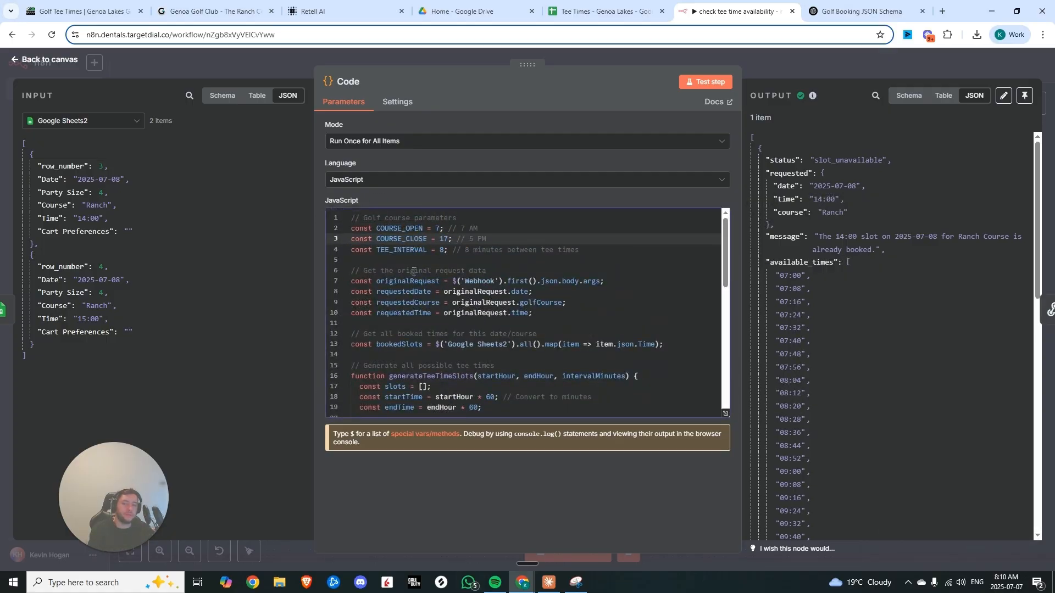
click(455, 250)
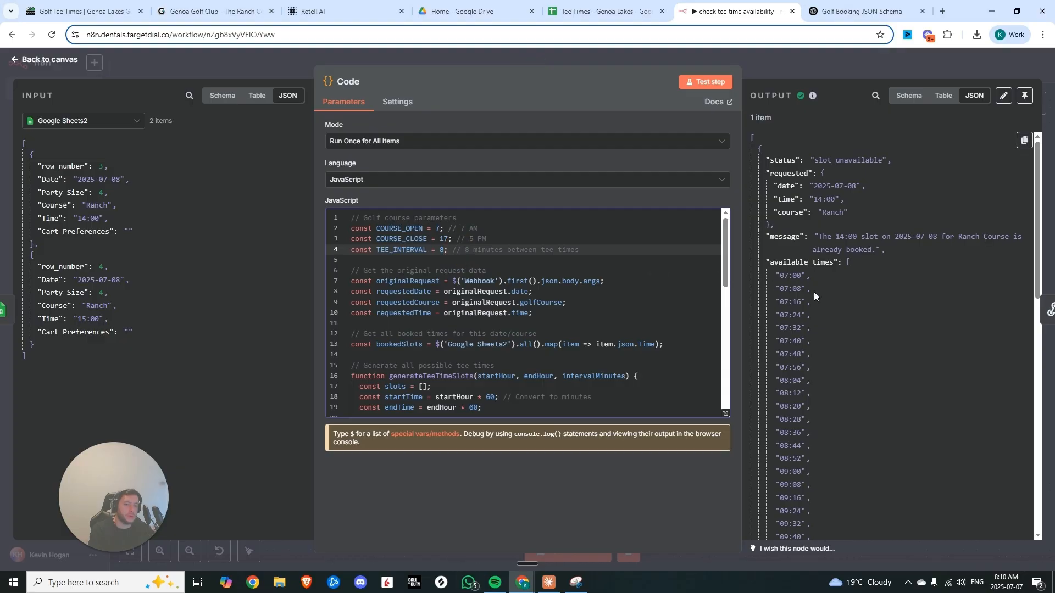
scroll(814, 294, down, 3)
scroll(819, 285, down, 5)
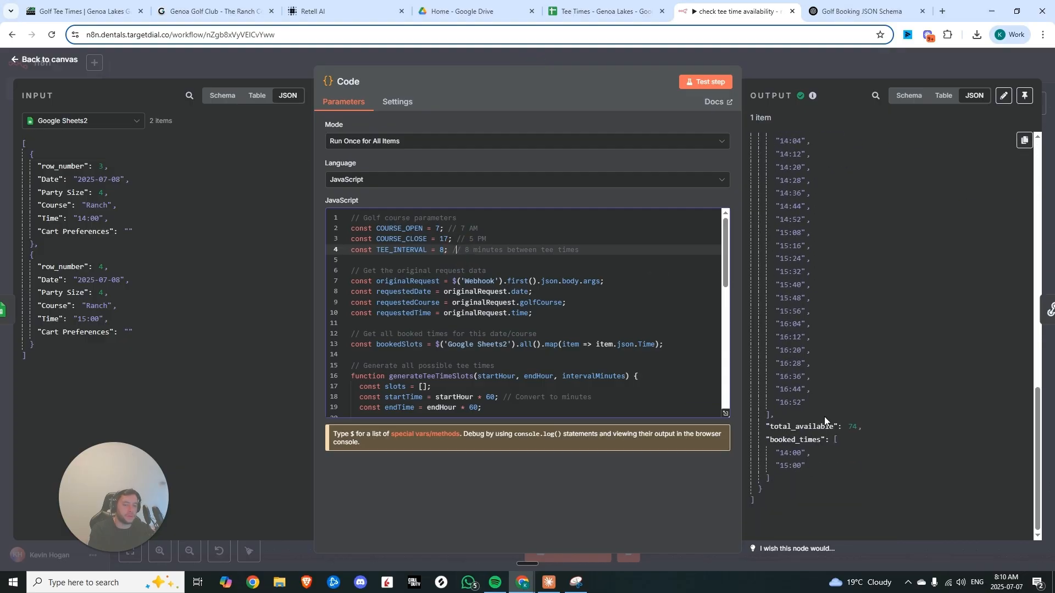
scroll(823, 420, up, 8)
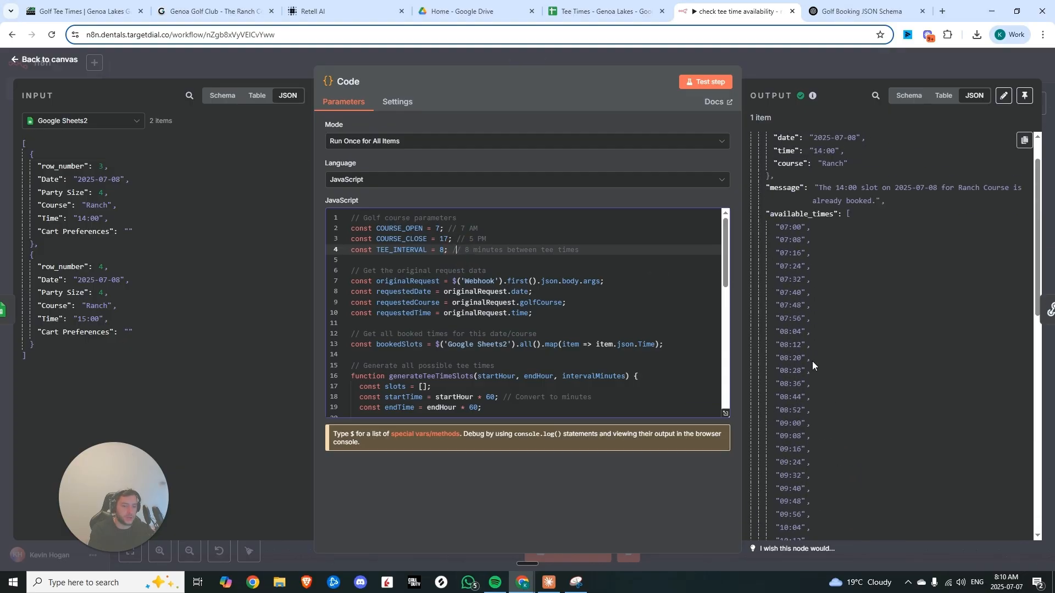
scroll(811, 358, down, 13)
scroll(806, 352, up, 3)
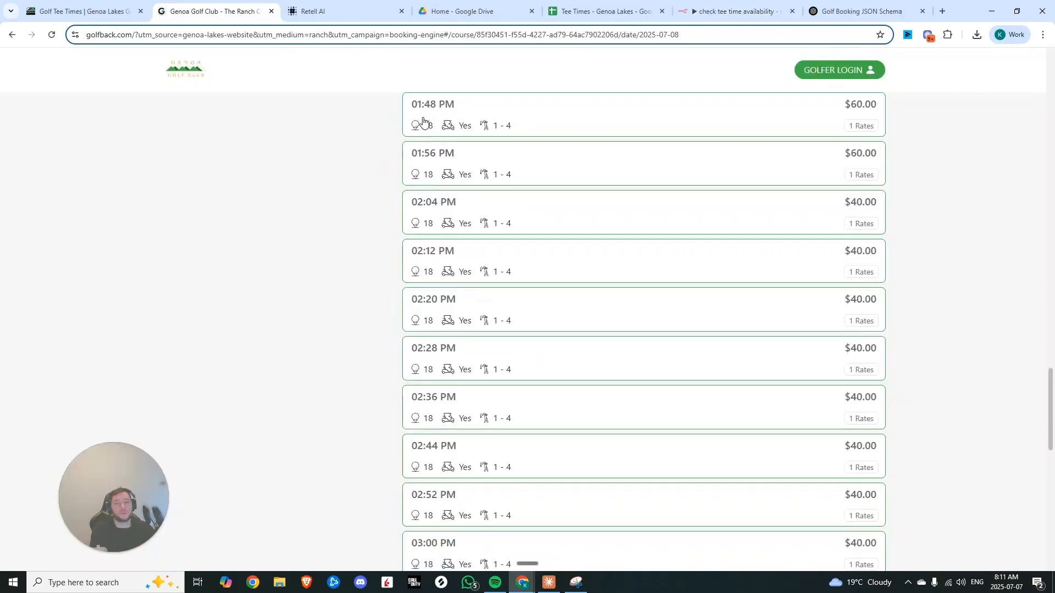
drag(488, 206, 365, 170)
click(364, 171)
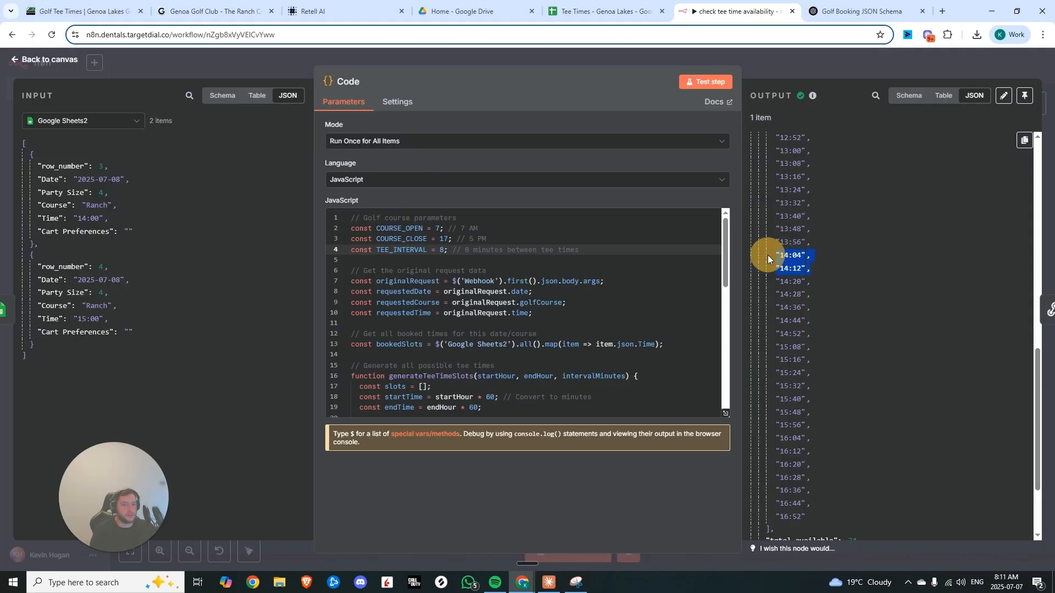
click(827, 244)
click(774, 250)
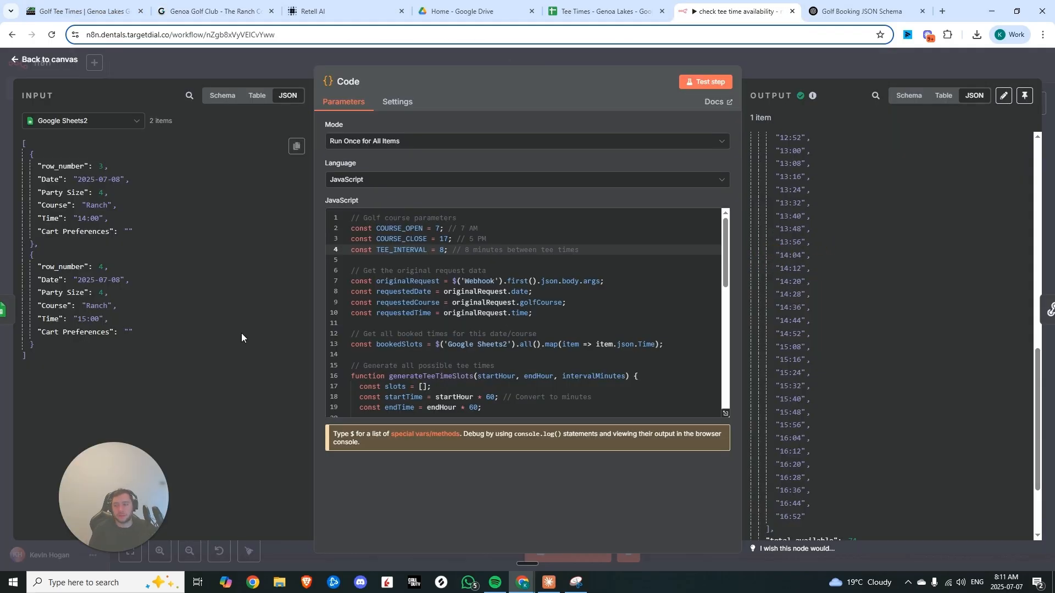
click(837, 338)
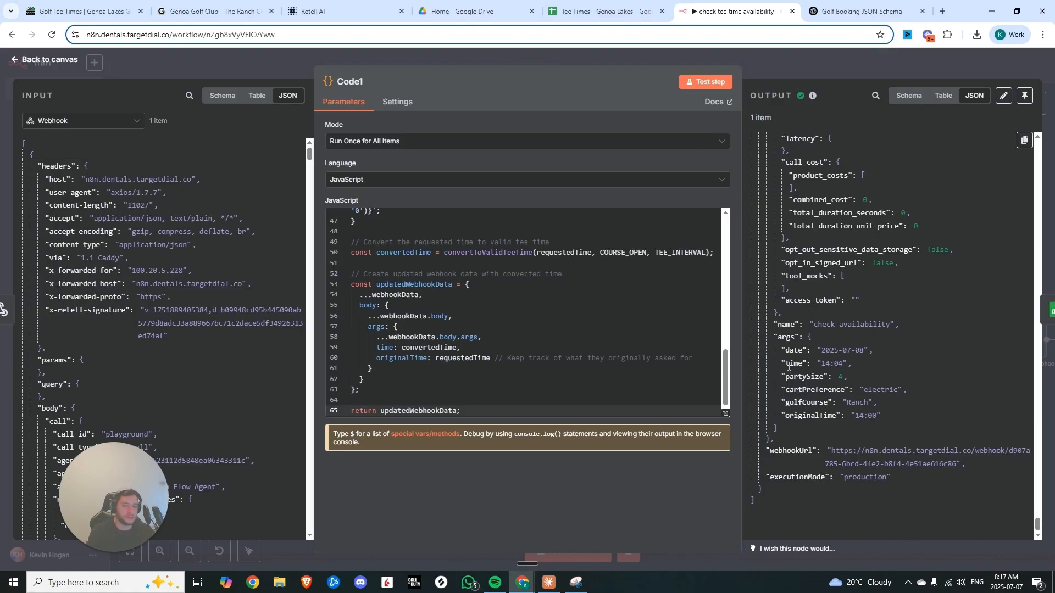
Check the Ranch Course booking site's afternoon tee times, then return to the workflow
click(82, 11)
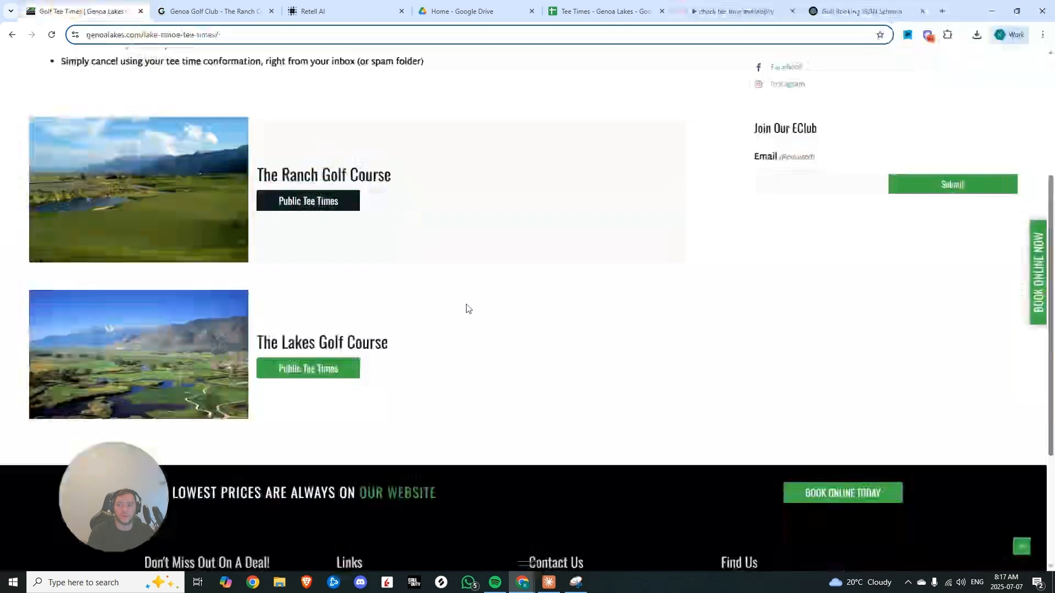
click(211, 11)
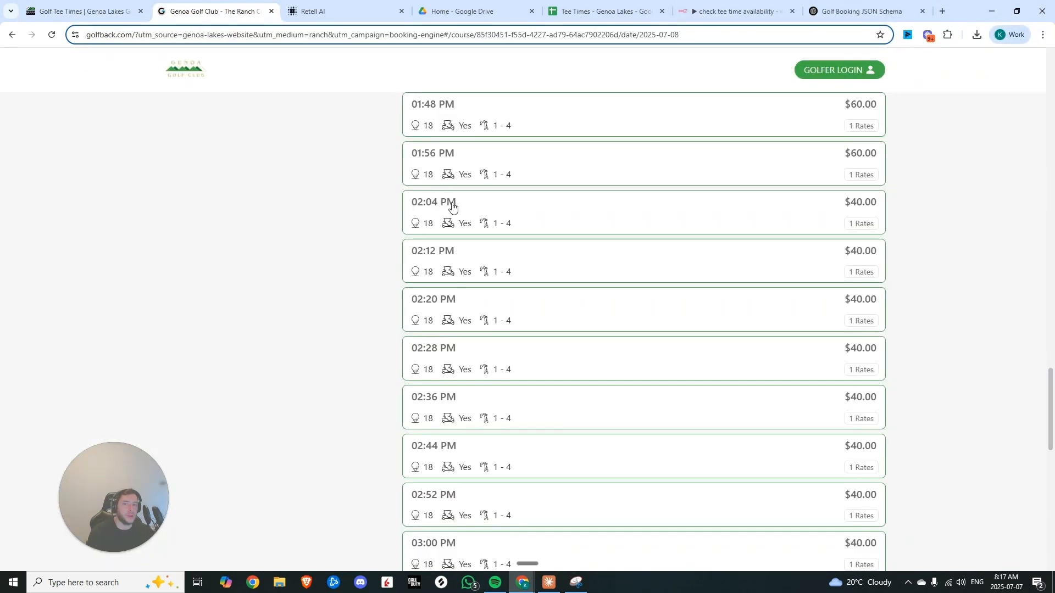
scroll(452, 208, up, 5)
scroll(469, 255, down, 4)
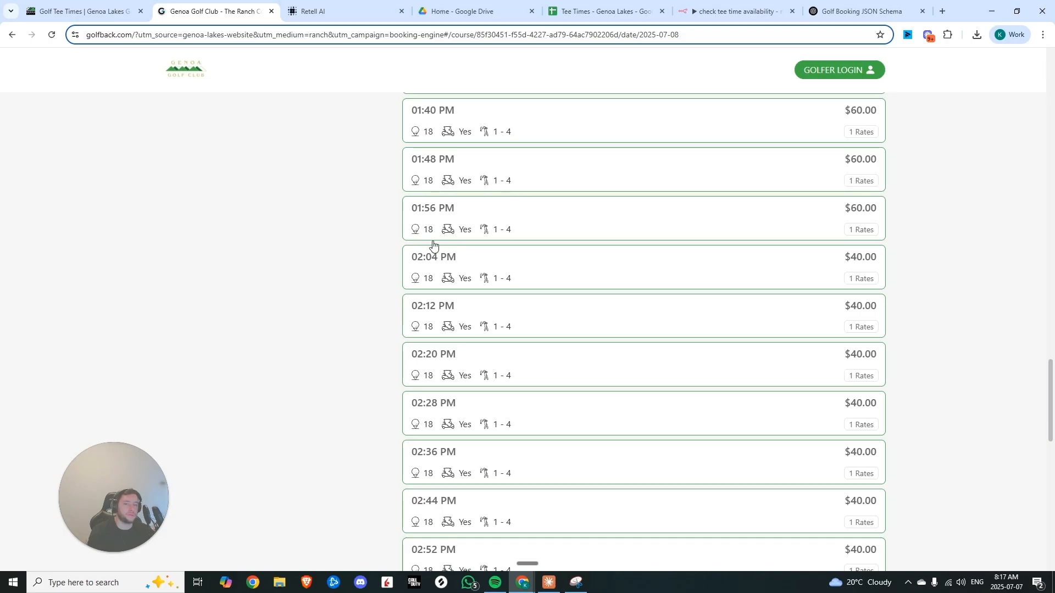
key(ctrl+6)
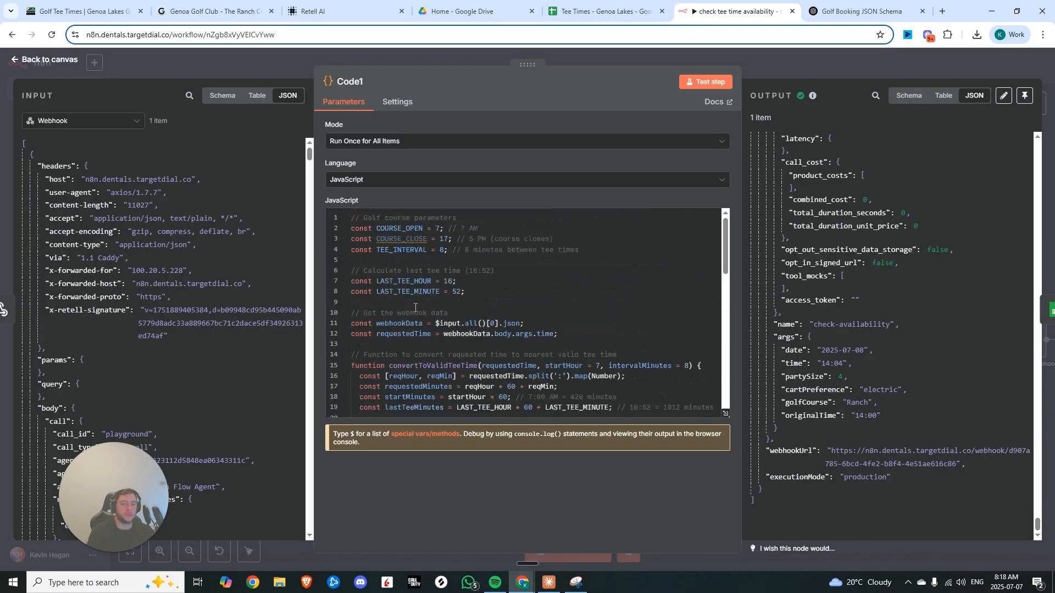
Review the Time Conversion code and the converted time in its output
click(356, 232)
key(ctrl+a)
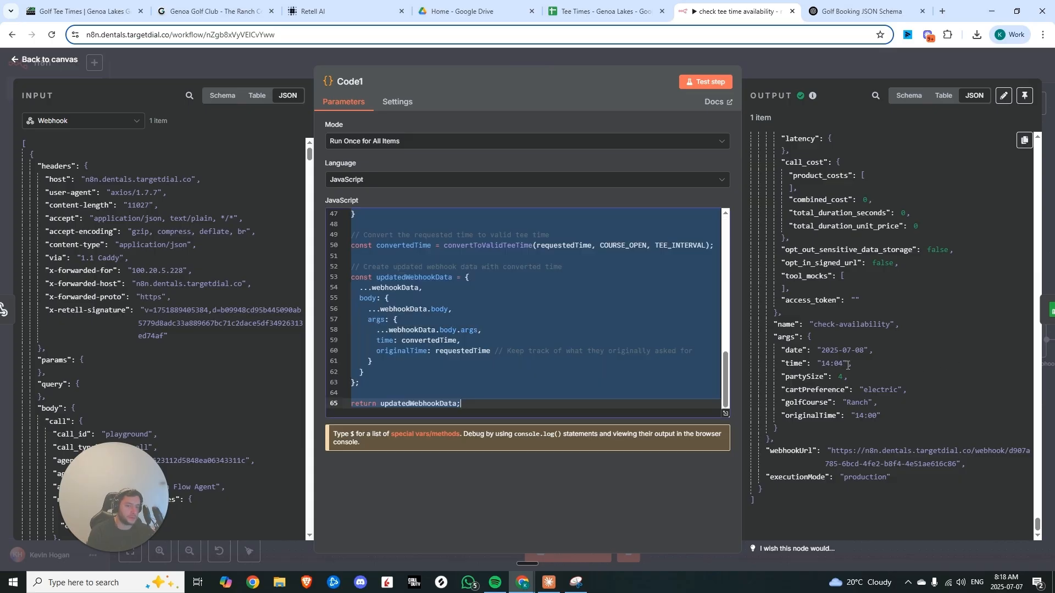
drag(850, 365, 781, 364)
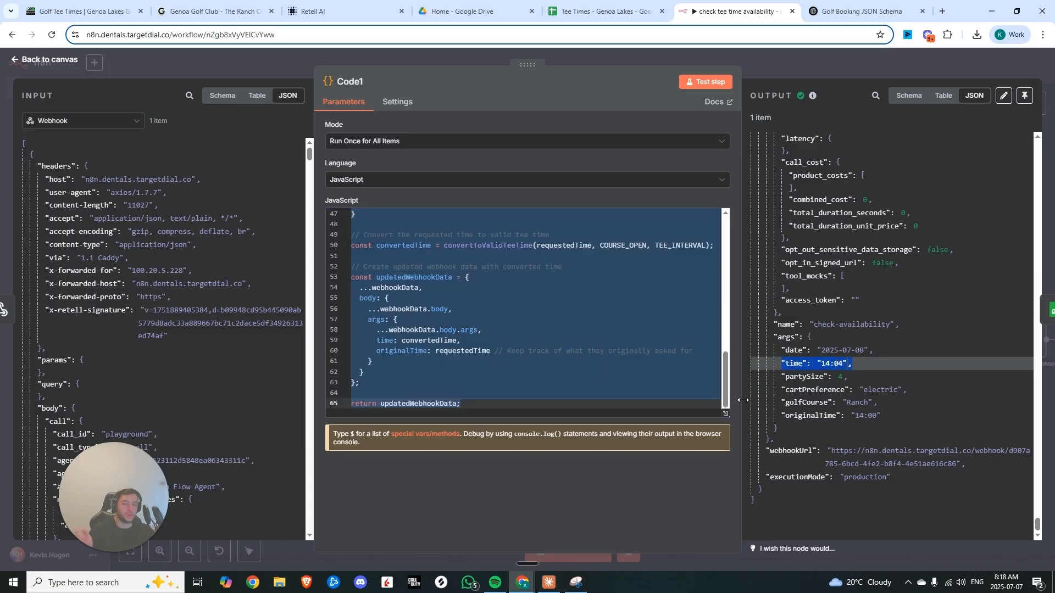
click(683, 329)
key(Escape)
Run test steps on the Google Sheets lookup node and the If node
double_click(511, 297)
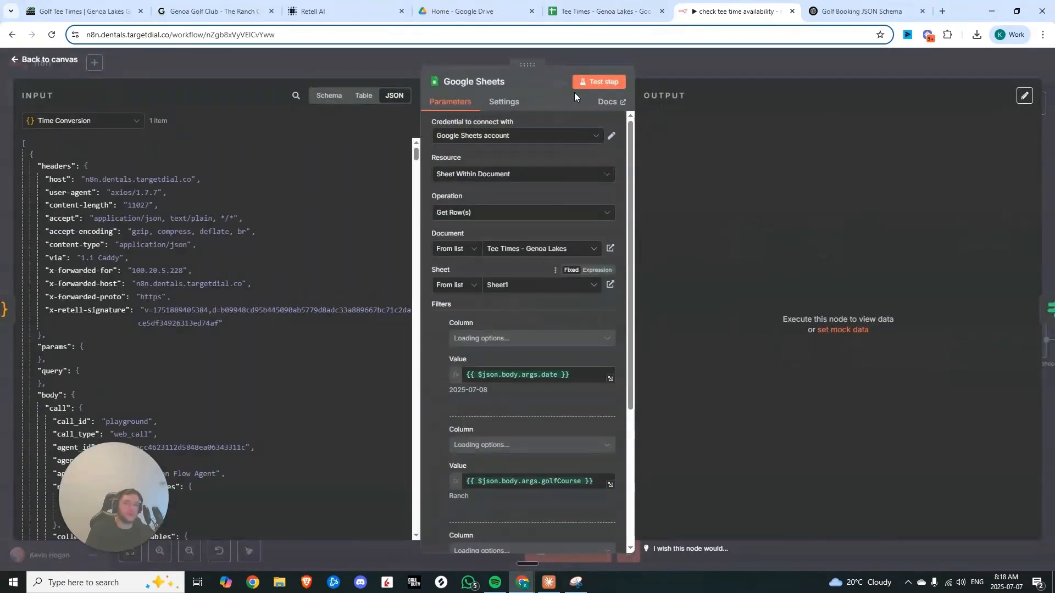
click(590, 84)
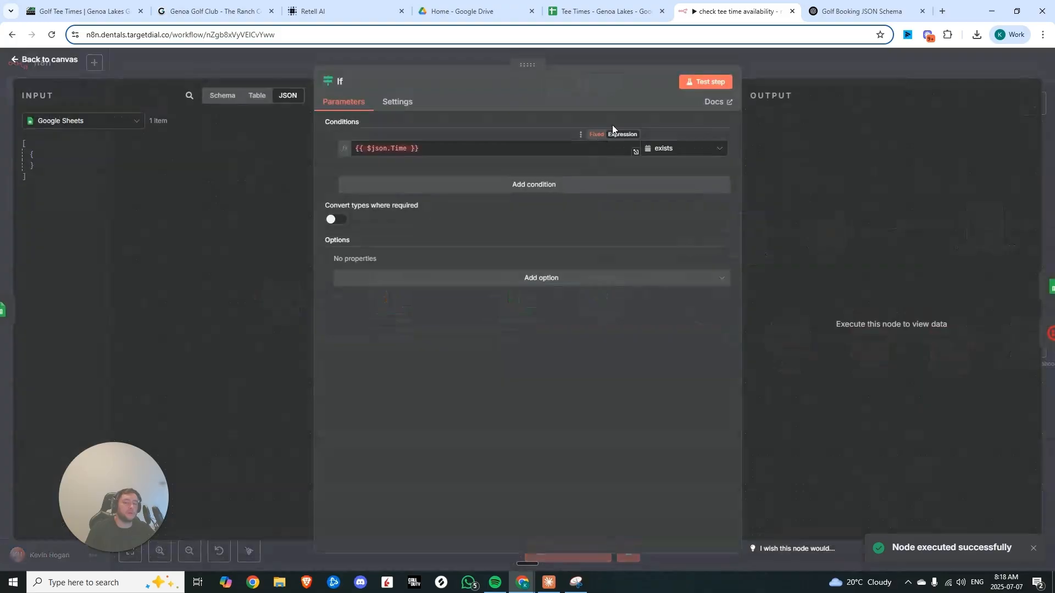
click(697, 82)
click(809, 70)
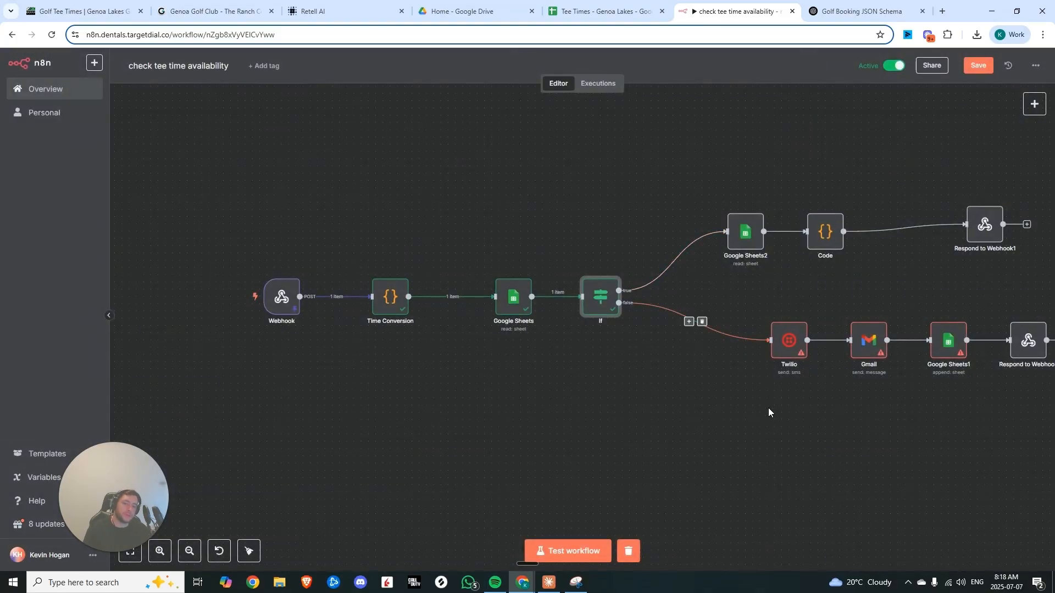
Inspect the Twilio node's SMS settings, then save the workflow
drag(768, 412, 596, 364)
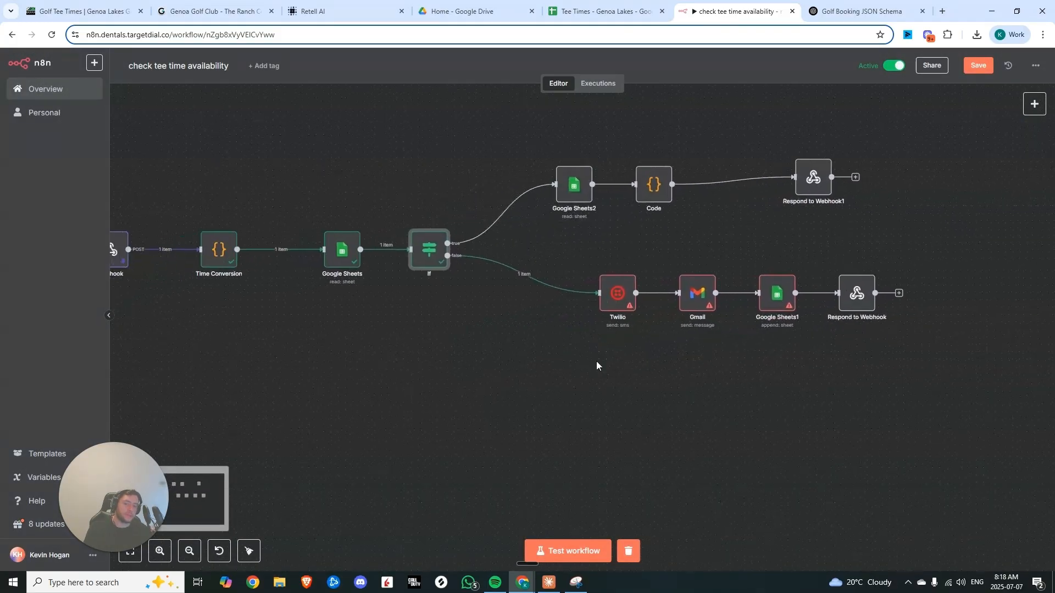
double_click(613, 292)
key(Escape)
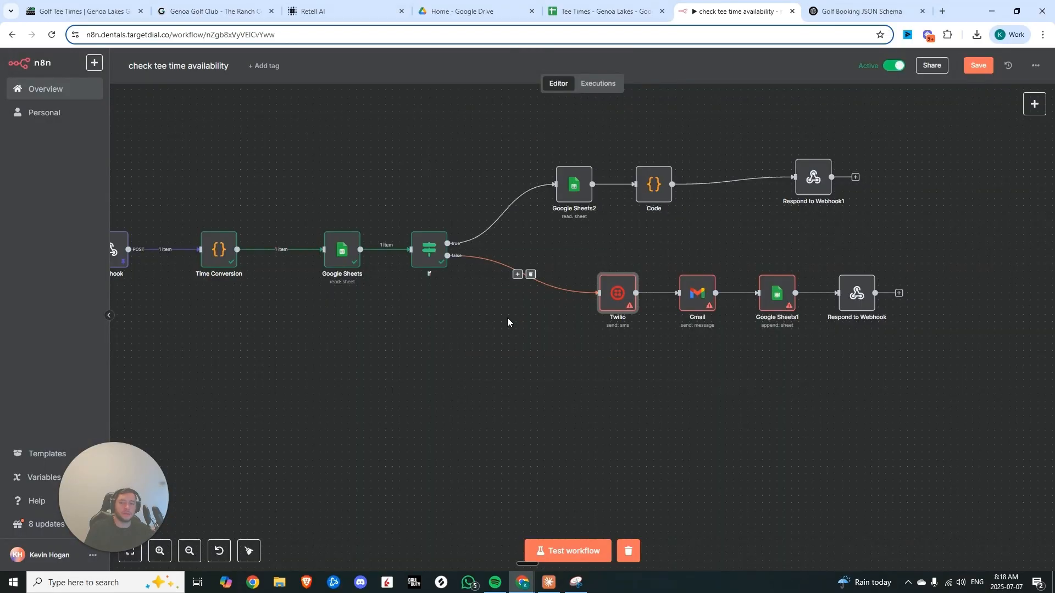
key(1)
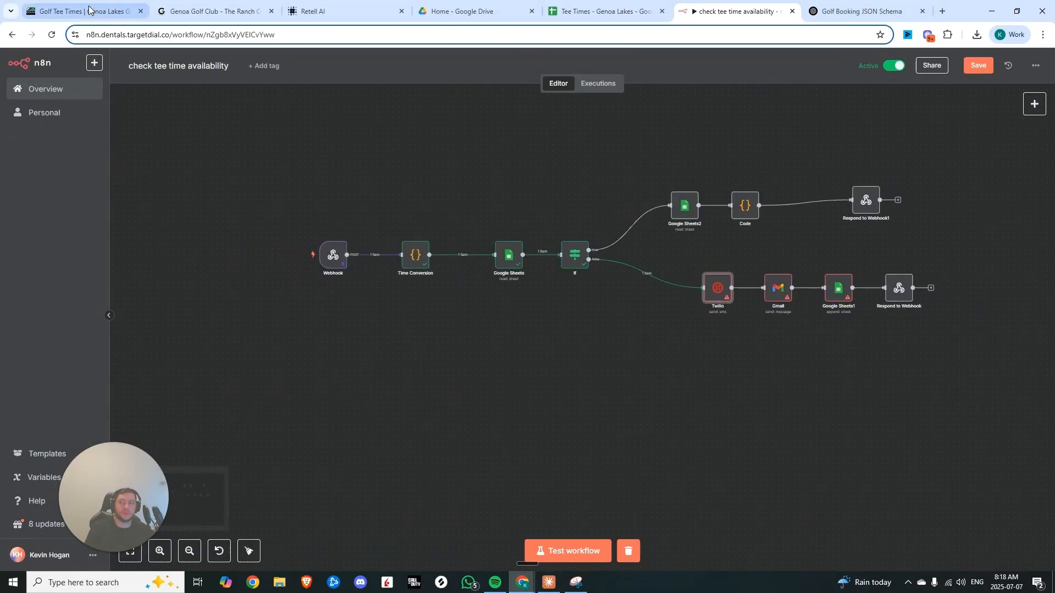
click(715, 292)
double_click(715, 291)
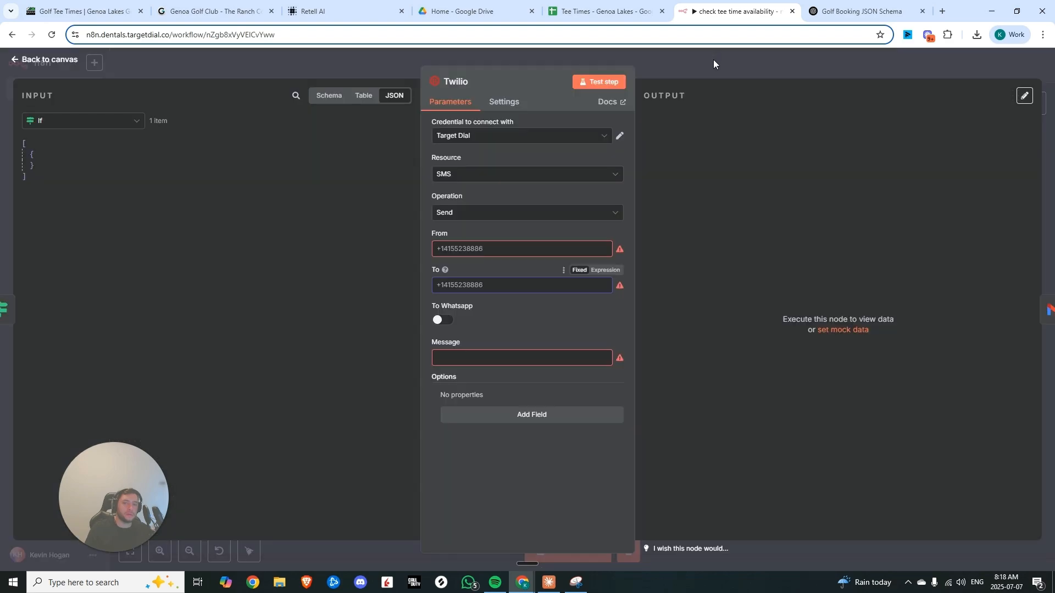
key(Escape)
click(647, 269)
key(ctrl+s)
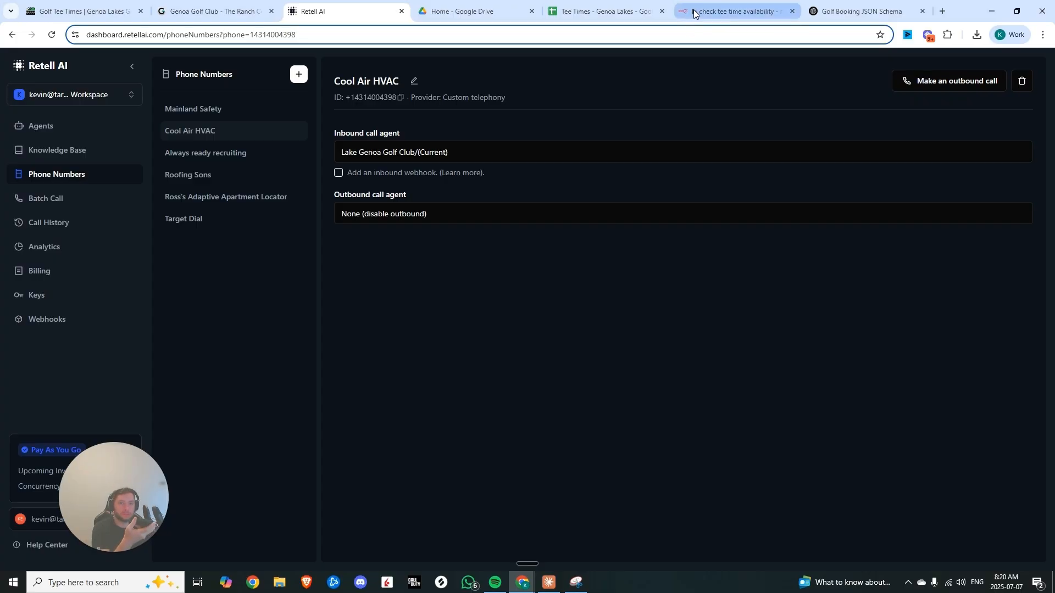
Open the workflow's executions list to review the latest runs
mouse_move(694, 13)
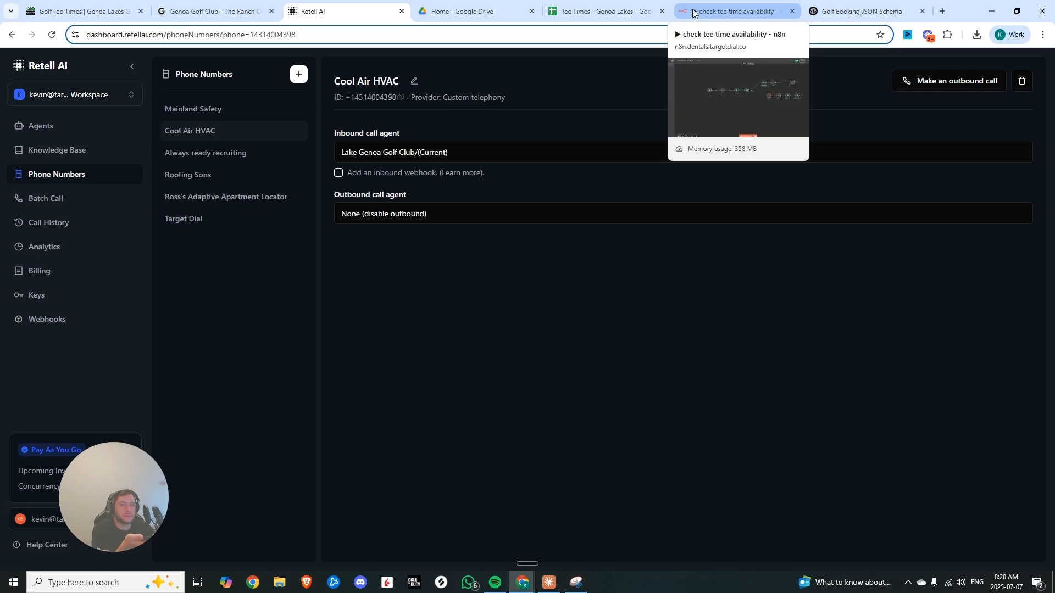
click(693, 12)
click(598, 84)
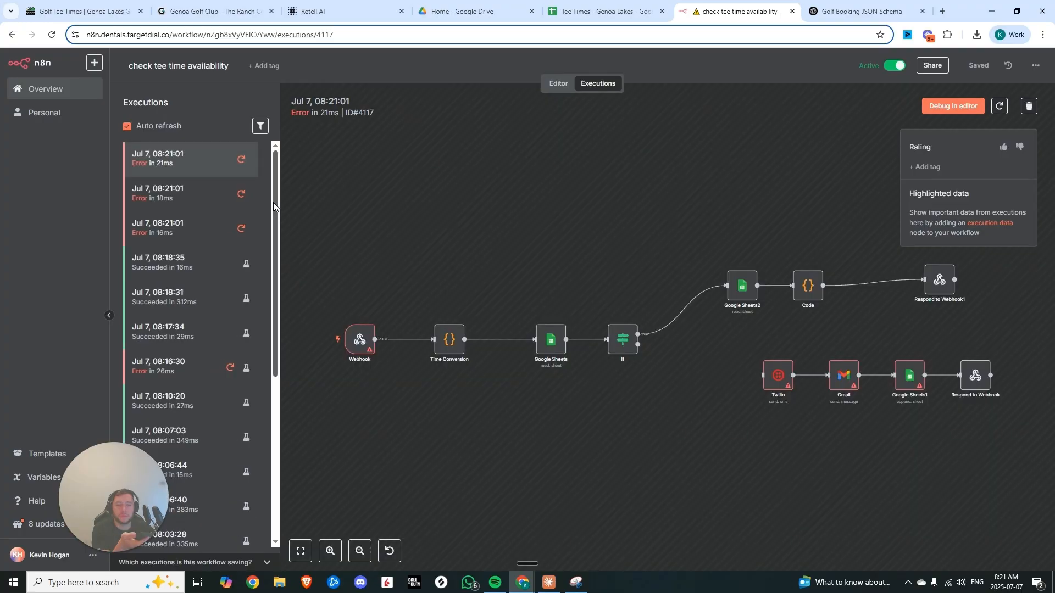
click(276, 147)
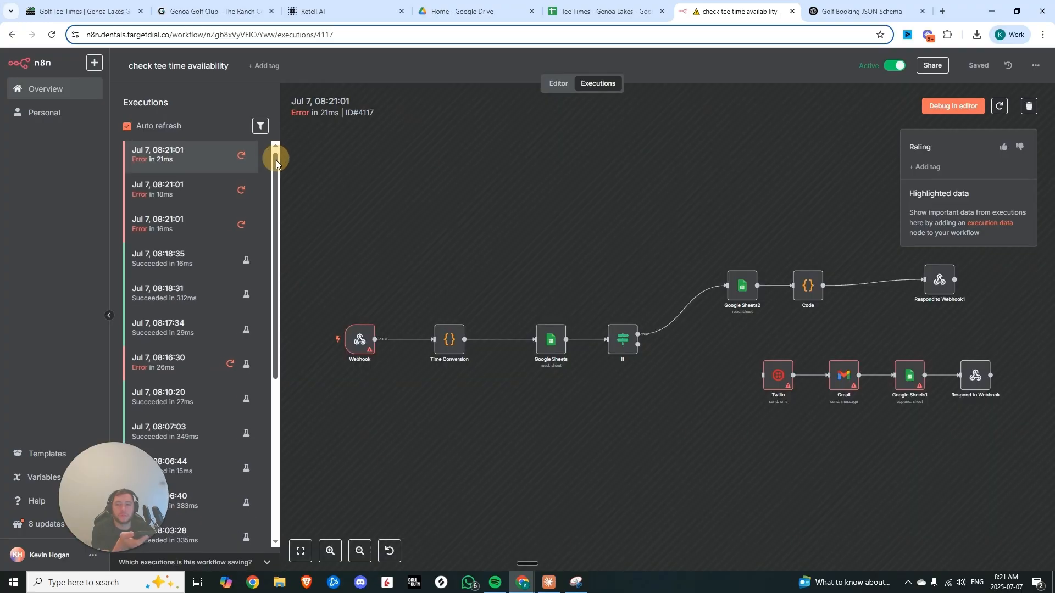
Inspect the failed execution's Respond to Webhook1 and Webhook nodes to find the configuration error
click(276, 147)
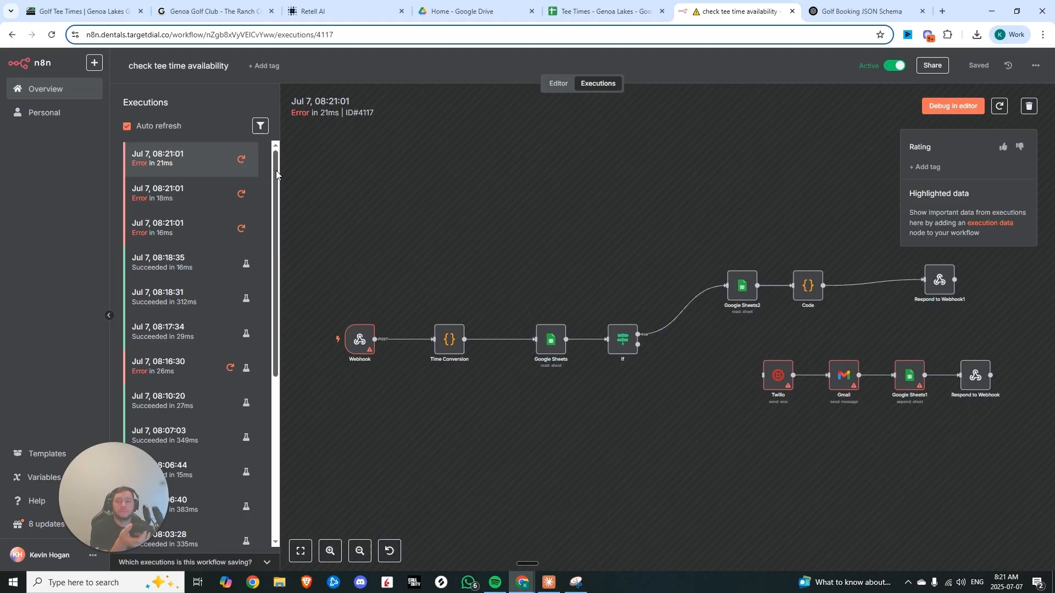
click(274, 154)
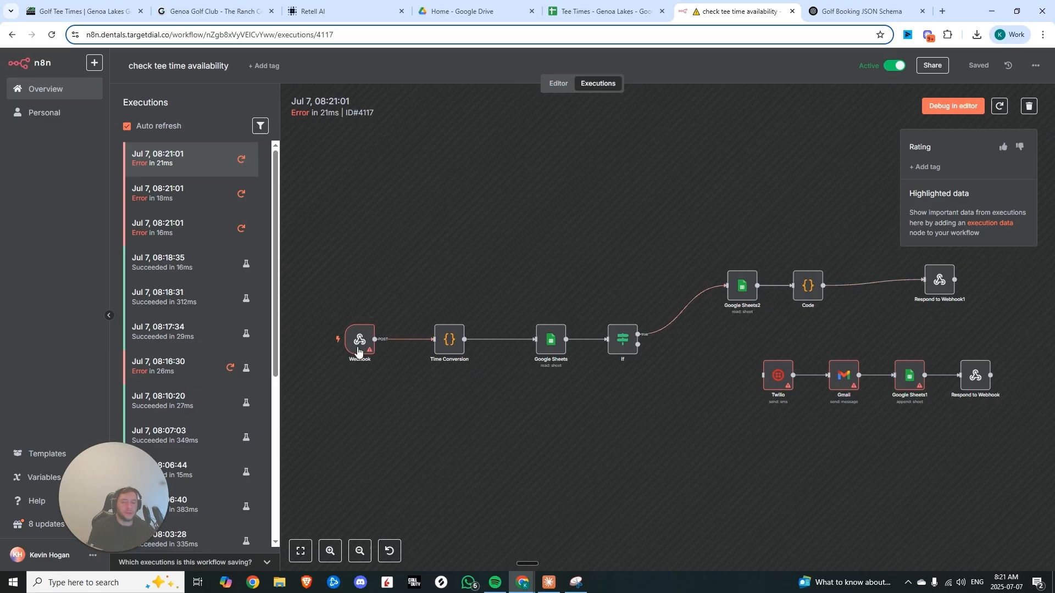
click(933, 282)
click(933, 283)
click(544, 251)
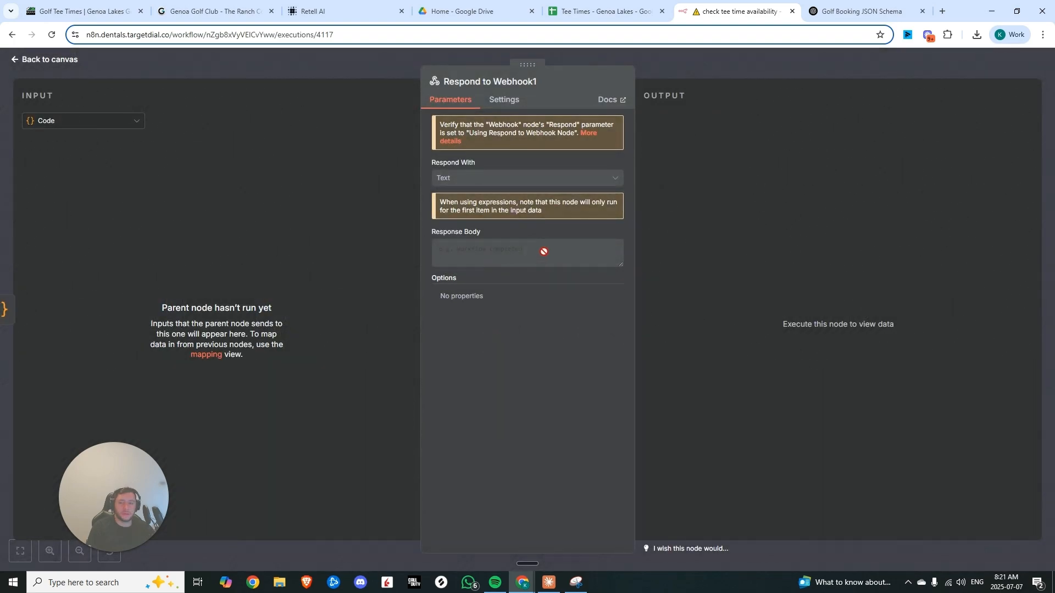
drag(433, 159, 552, 159)
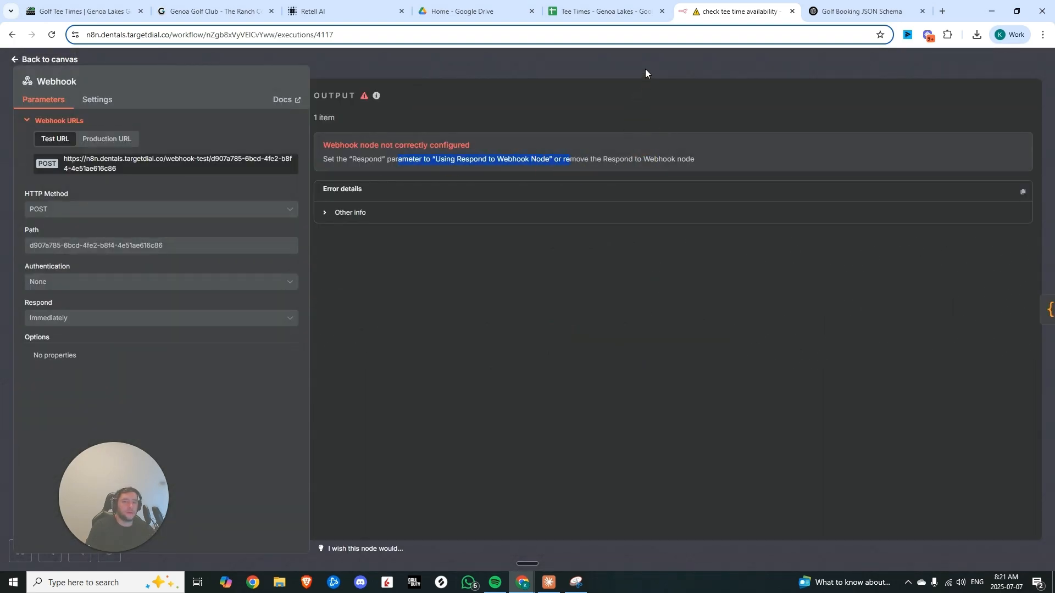
click(645, 68)
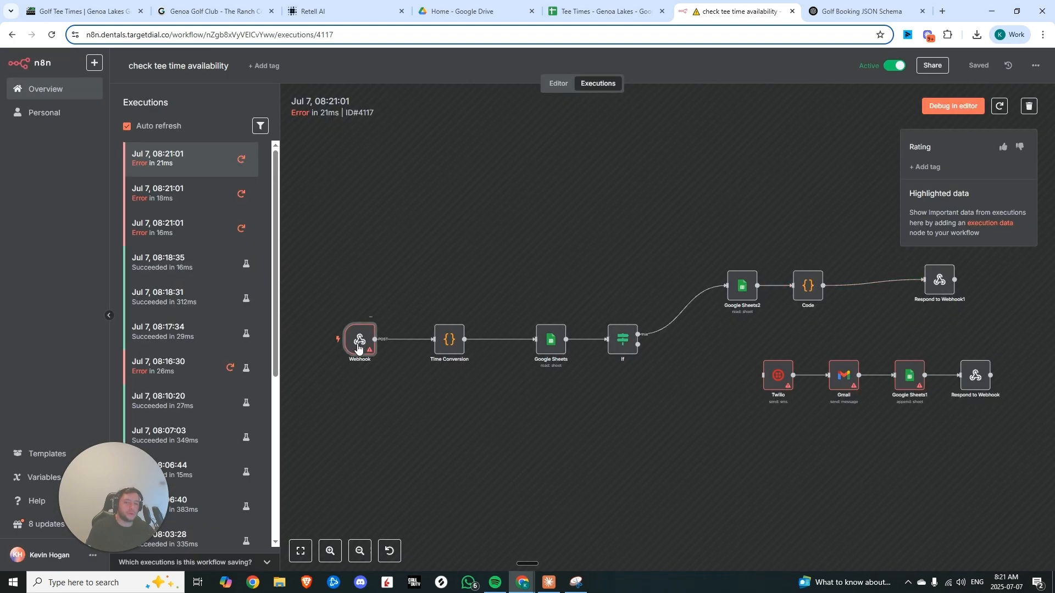
Load the failed execution into the editor, unpin the webhook data, and delete the Respond to Webhook1 node
click(953, 106)
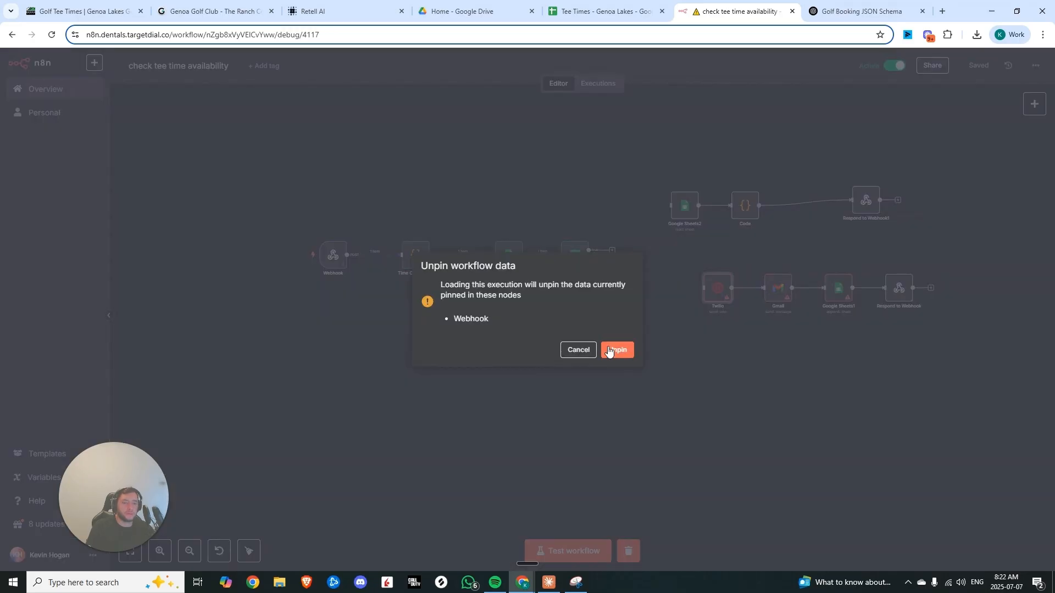
click(617, 350)
click(867, 206)
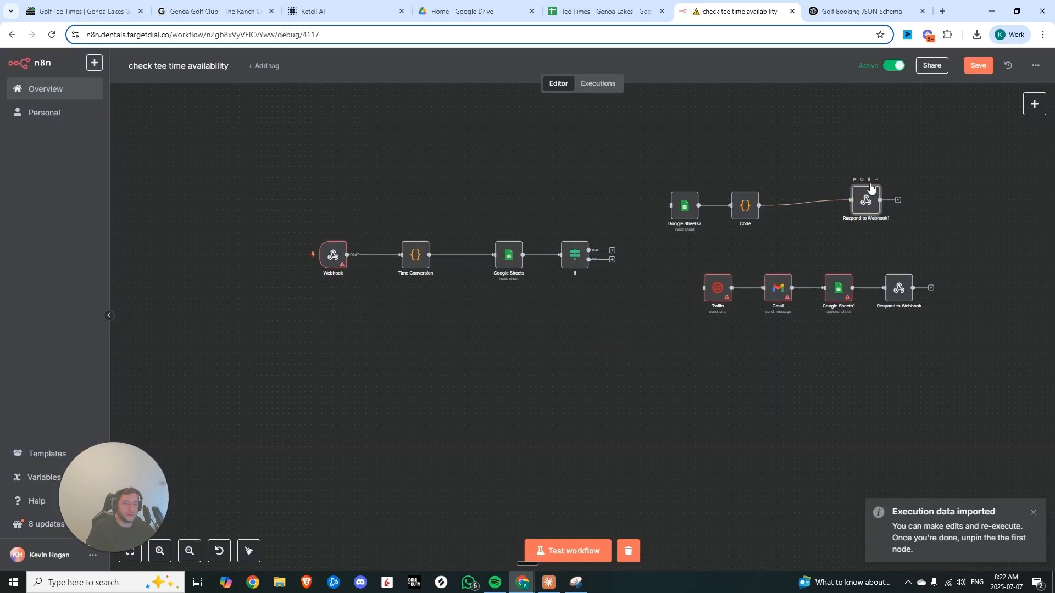
key(Delete)
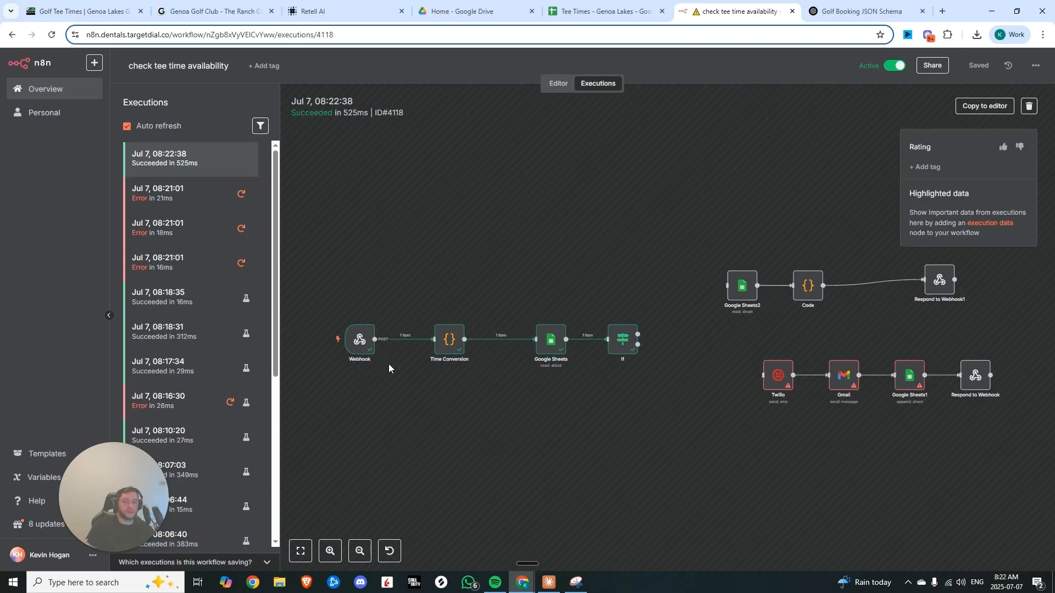
Review the webhook's incoming call arguments in the latest successful execution, then return to the editor
double_click(367, 339)
scroll(495, 329, down, 15)
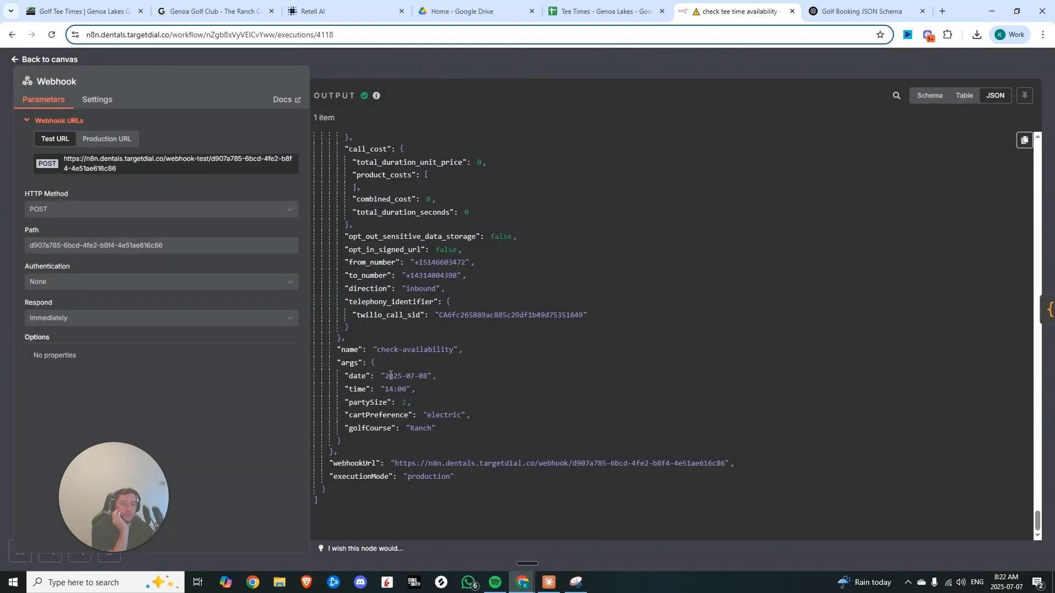
click(420, 427)
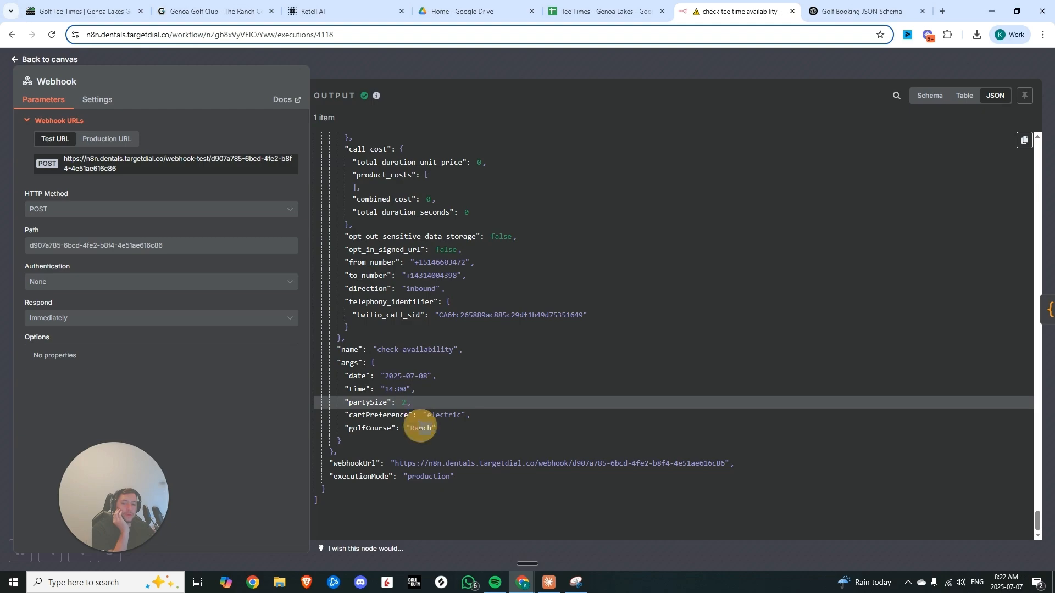
click(478, 67)
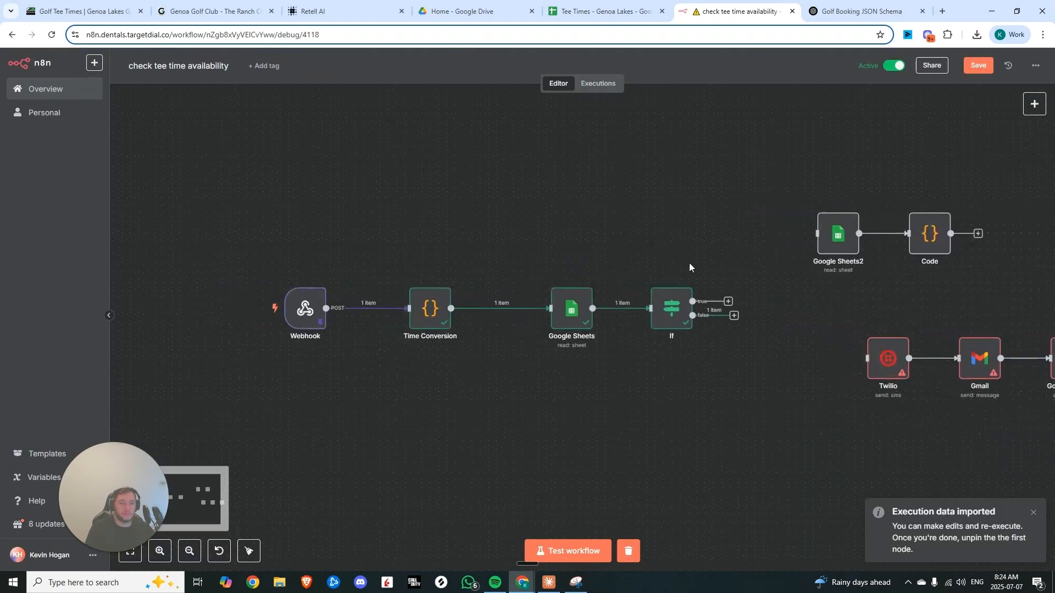
Connect the If node's false branch to Twilio and map Twilio's To number to the webhook call's from_number
drag(734, 317, 851, 361)
double_click(885, 367)
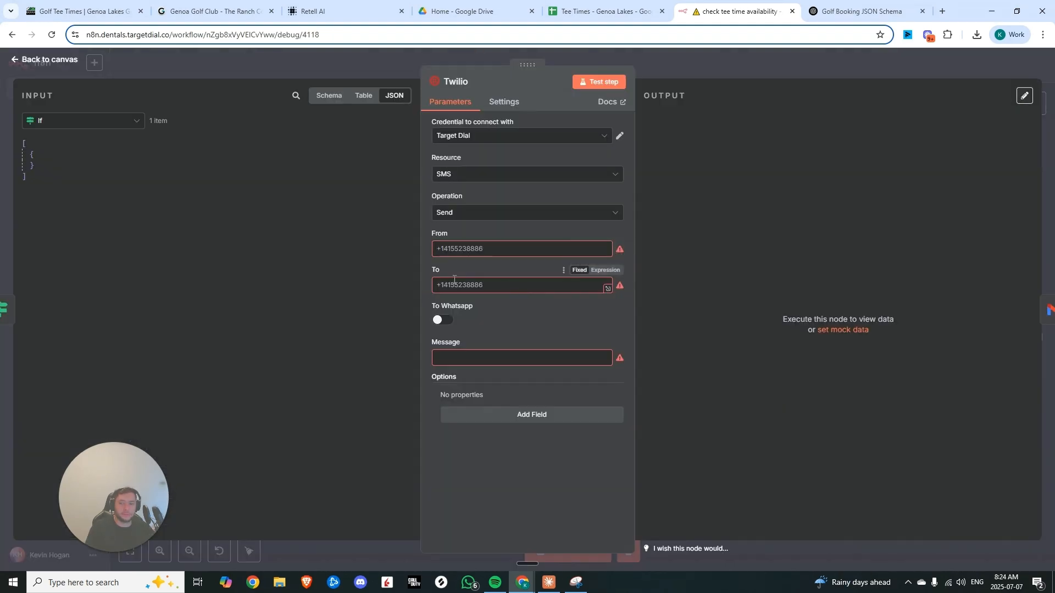
click(78, 121)
click(59, 204)
middle_click(330, 201)
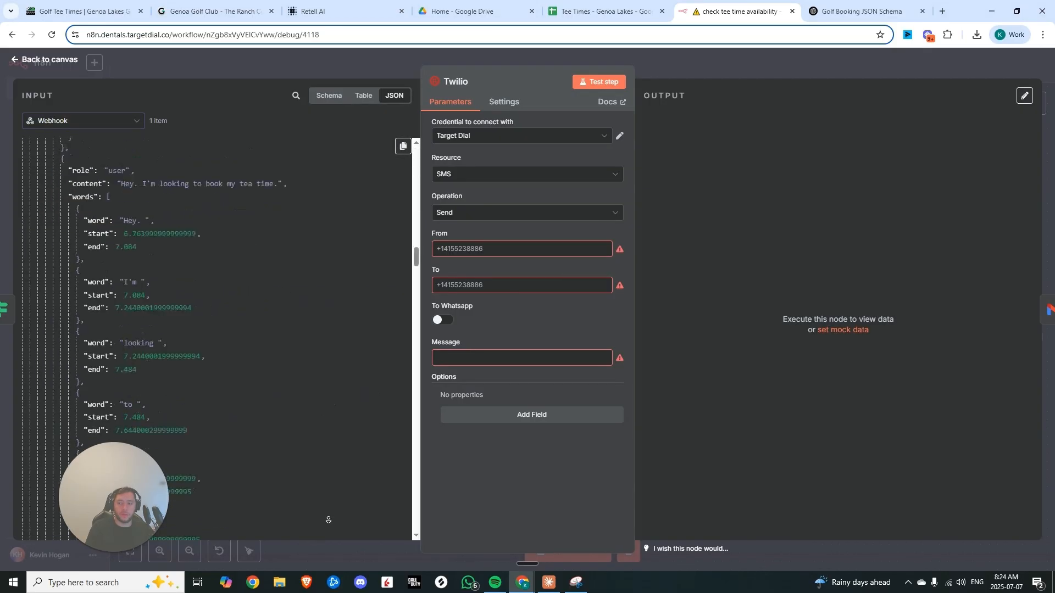
drag(86, 251, 462, 288)
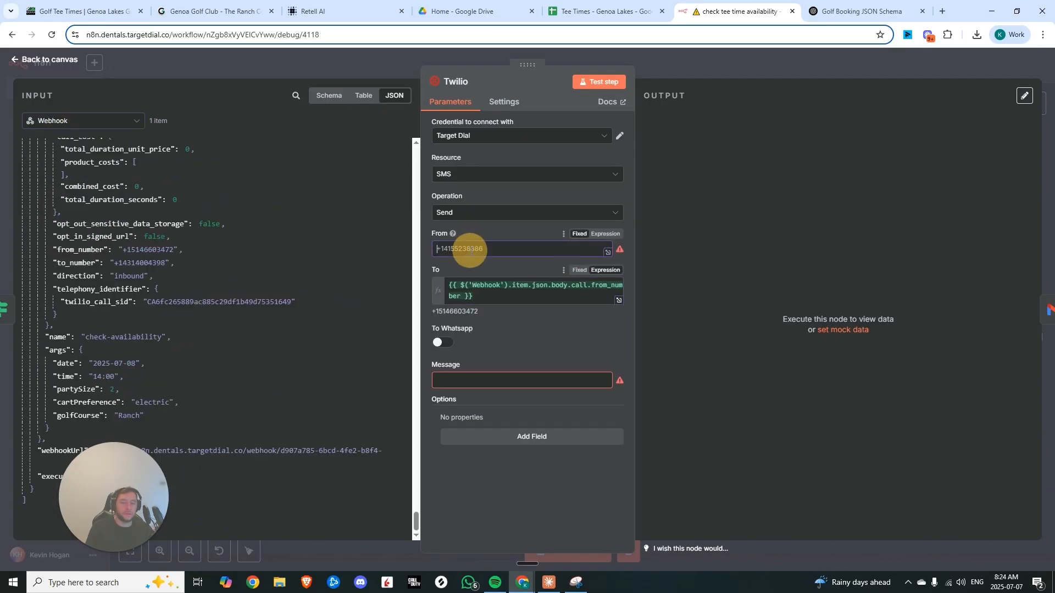
Set the Twilio sender number and a booking confirmation message using the Time Conversion date, time and golf course
click(476, 248)
text(TWU)
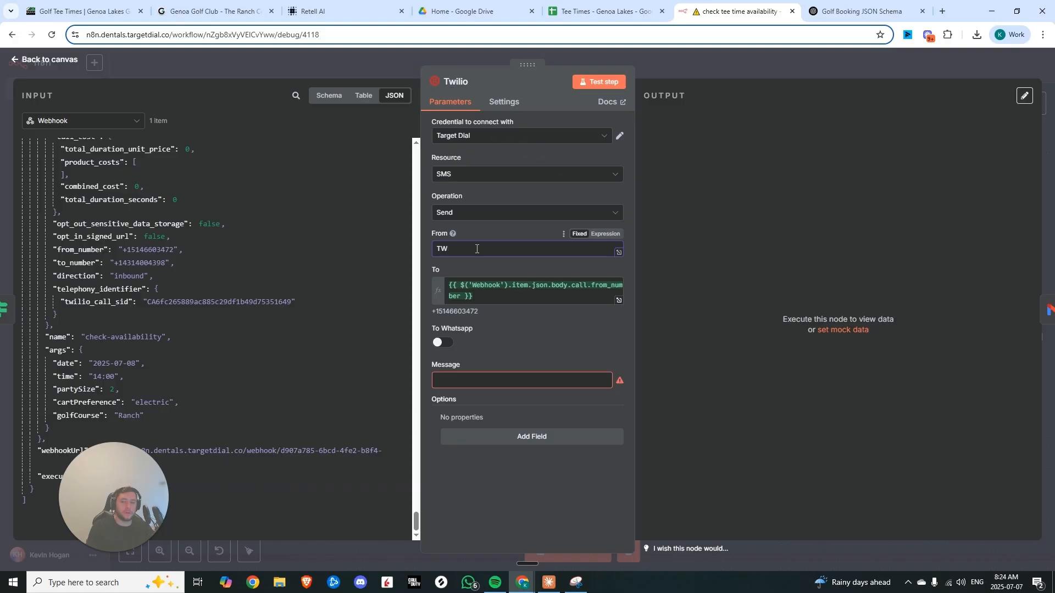
key(BackSpace)
key(BackSpace)
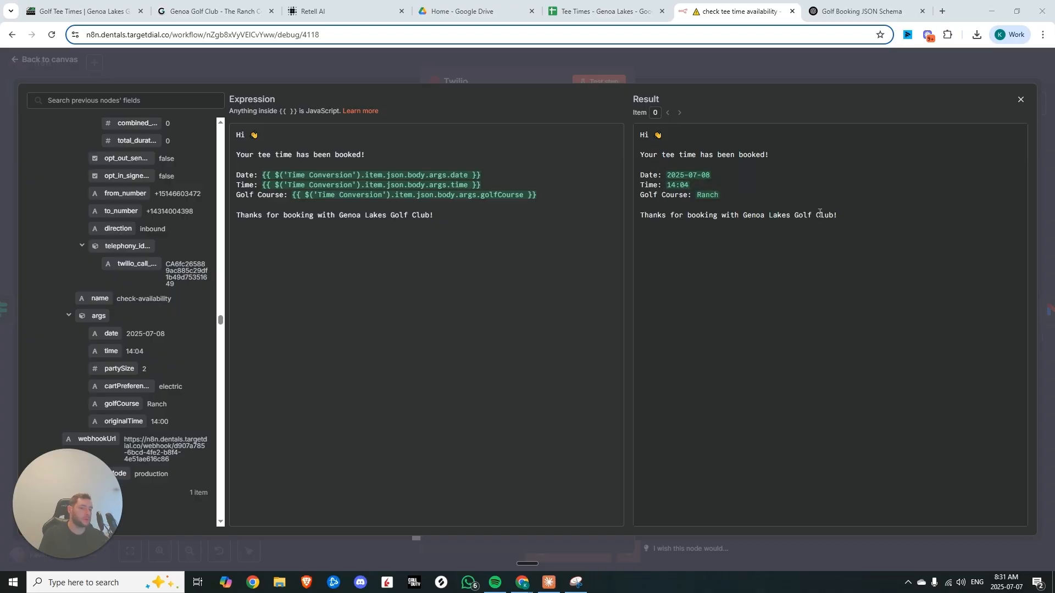
click(694, 68)
click(693, 68)
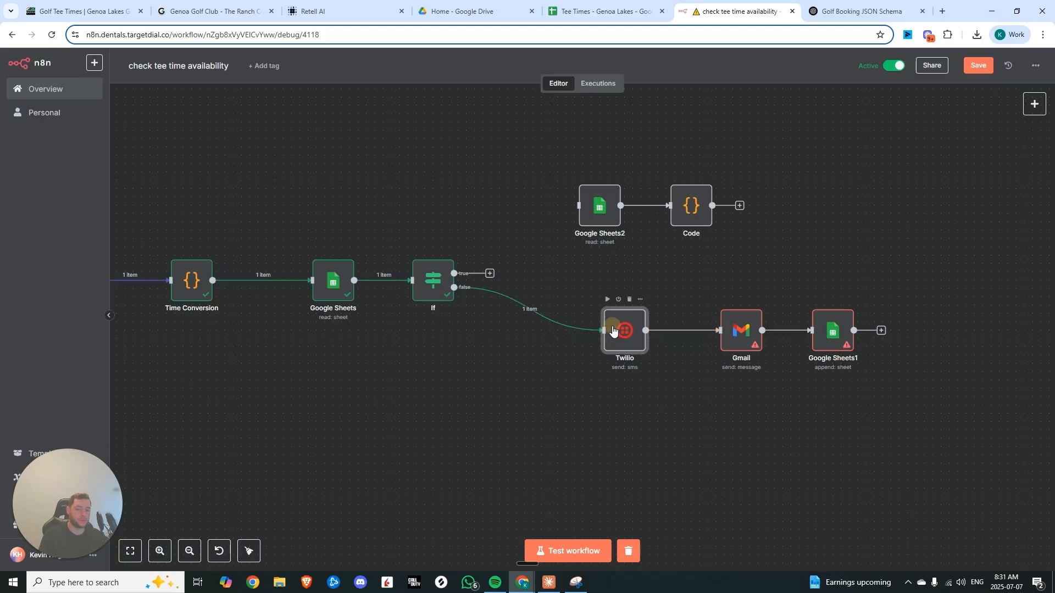
Remove the Gmail node from the booking branch between Twilio and Google Sheets1
click(513, 389)
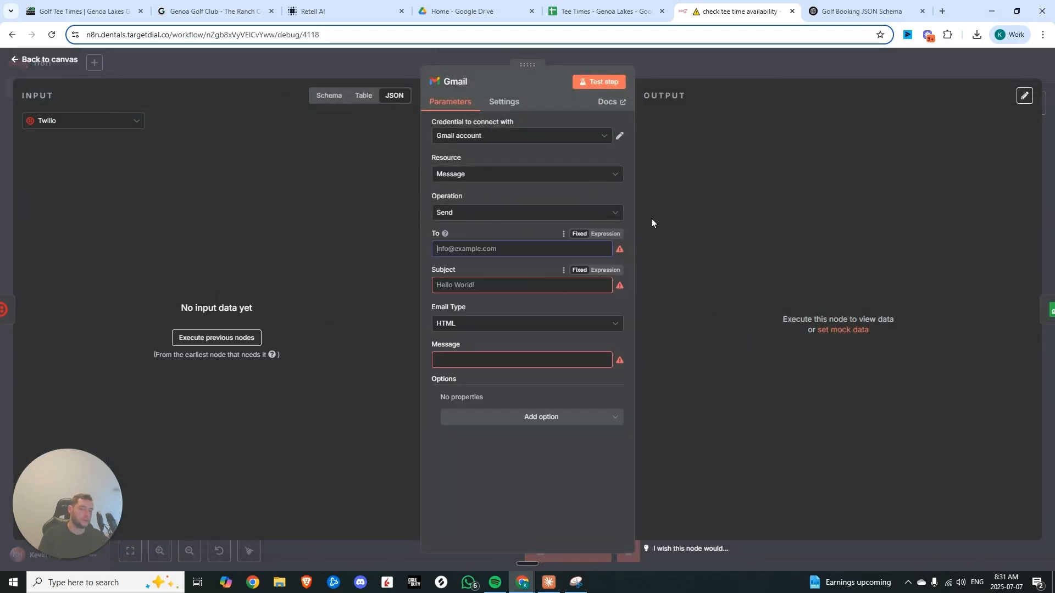
click(669, 66)
click(743, 298)
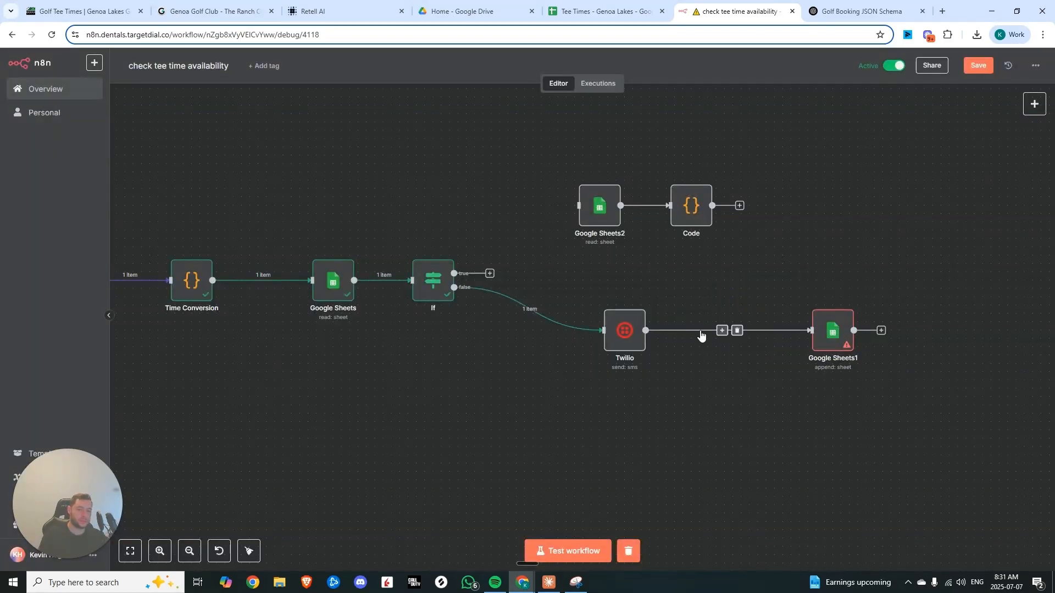
Set Google Sheets1 to append rows to Sheet1 of the Tee Times - Genoa Lakes document
double_click(831, 333)
click(511, 249)
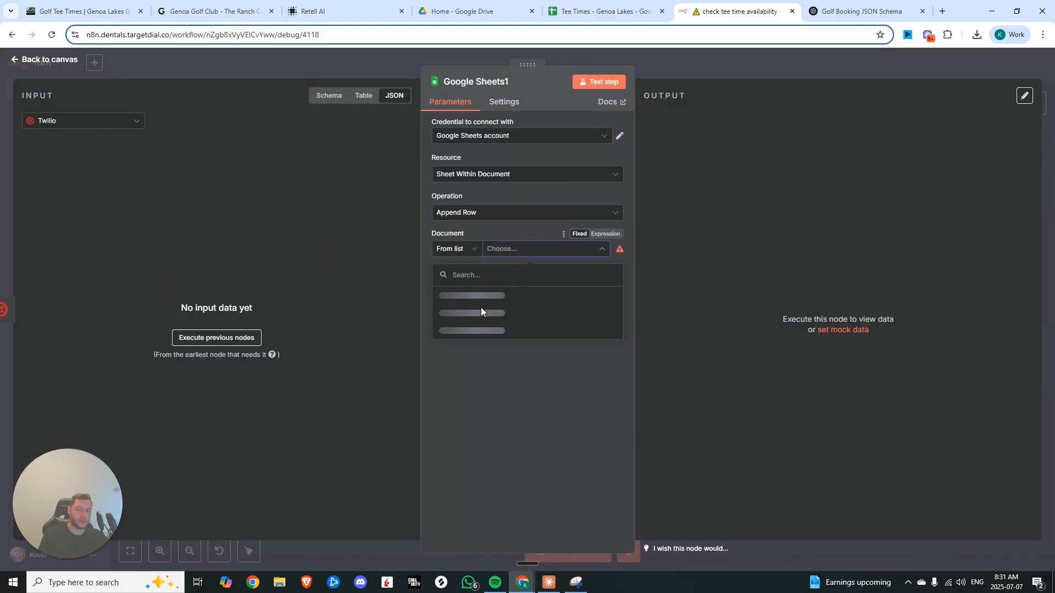
click(478, 296)
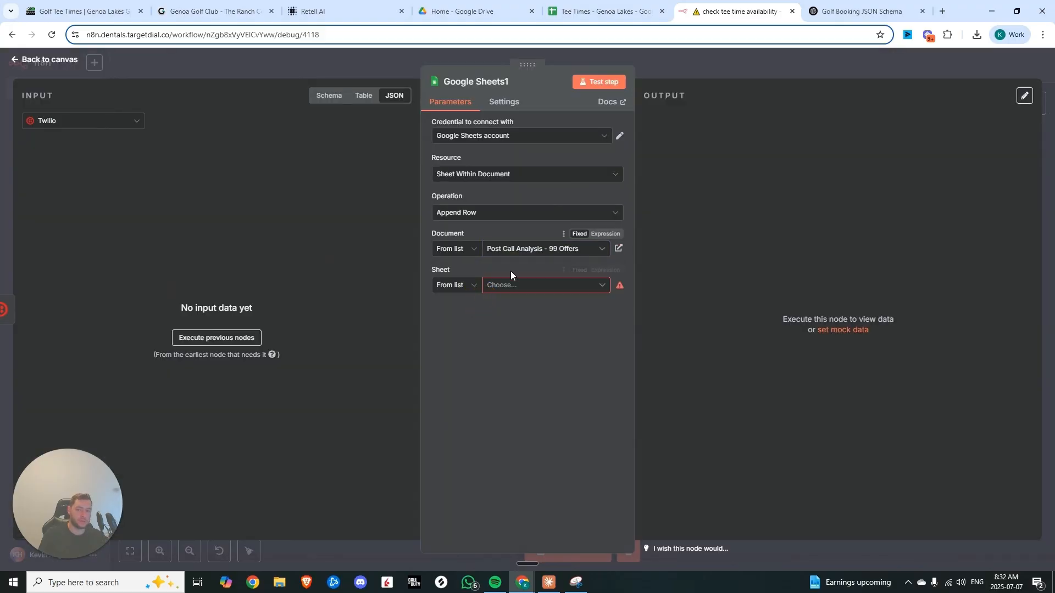
click(517, 250)
click(513, 313)
click(514, 287)
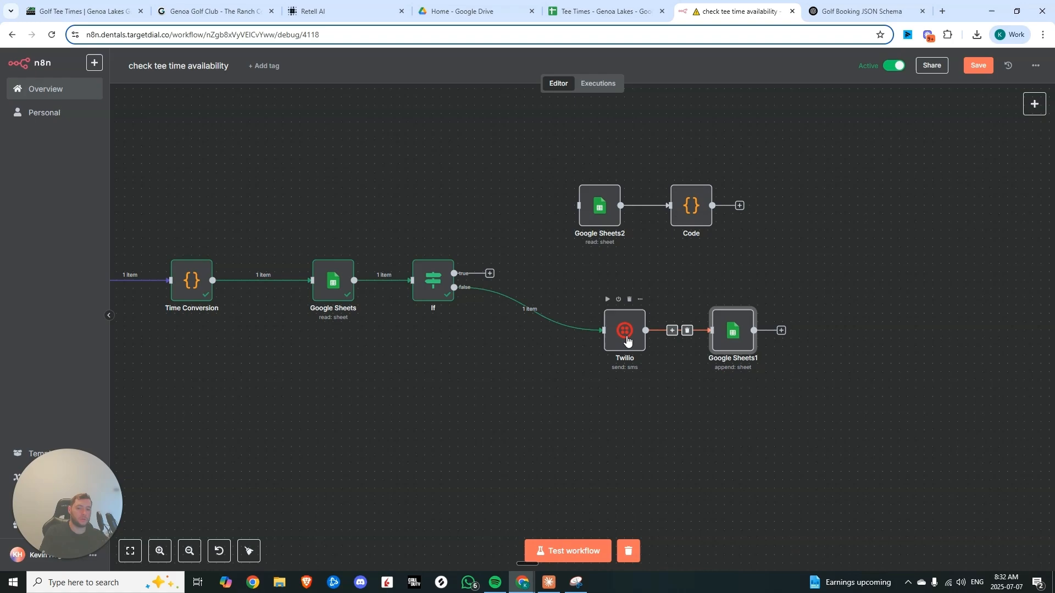
Map Google Sheets1's Date, Time, Party Size, Course and Cart Preferences columns to the Time Conversion arguments
double_click(625, 336)
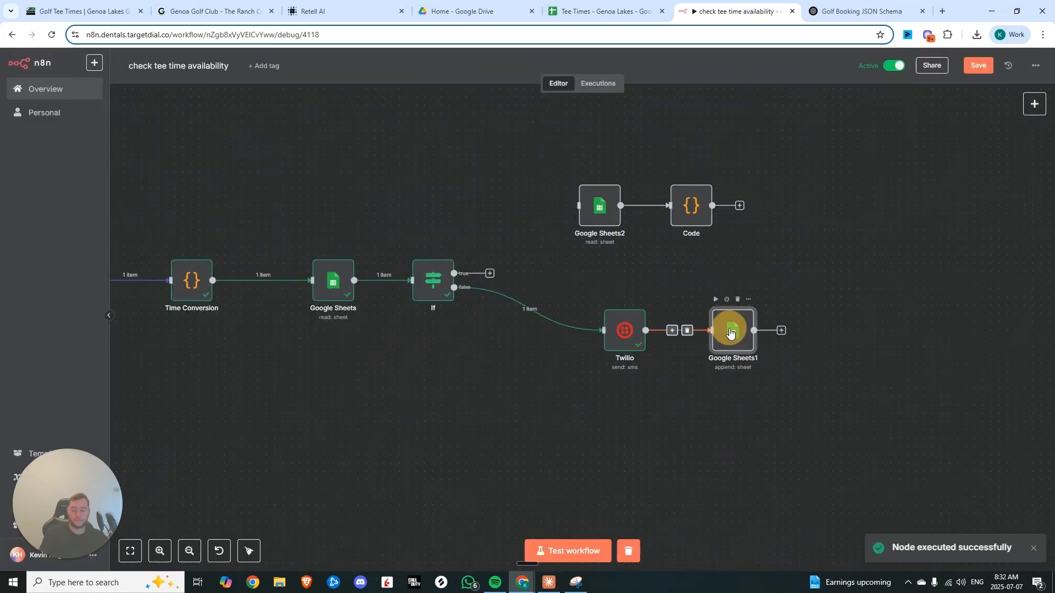
double_click(731, 328)
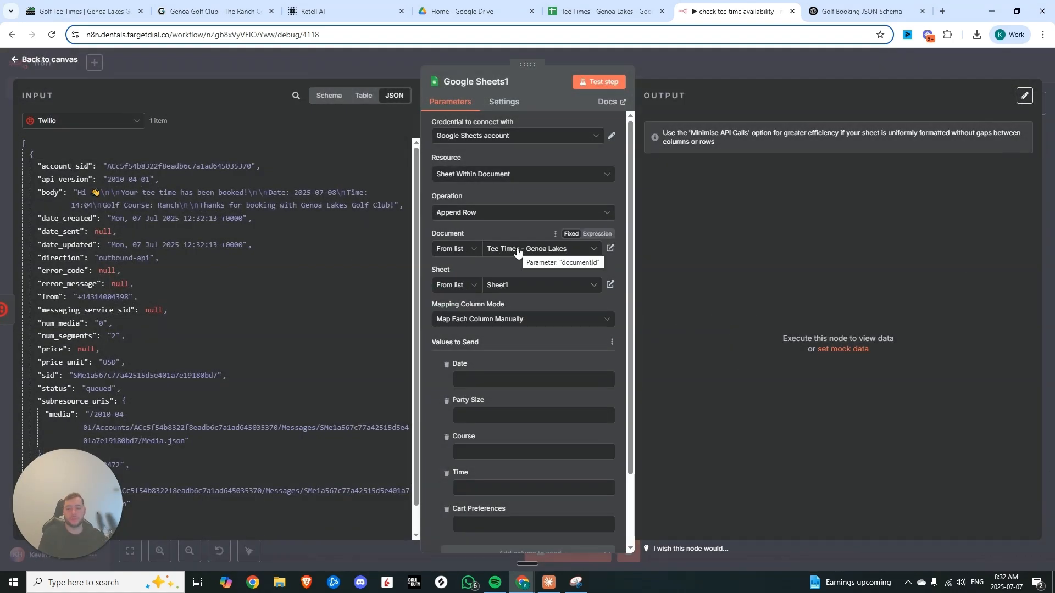
scroll(517, 252, down, 2)
click(82, 120)
click(55, 207)
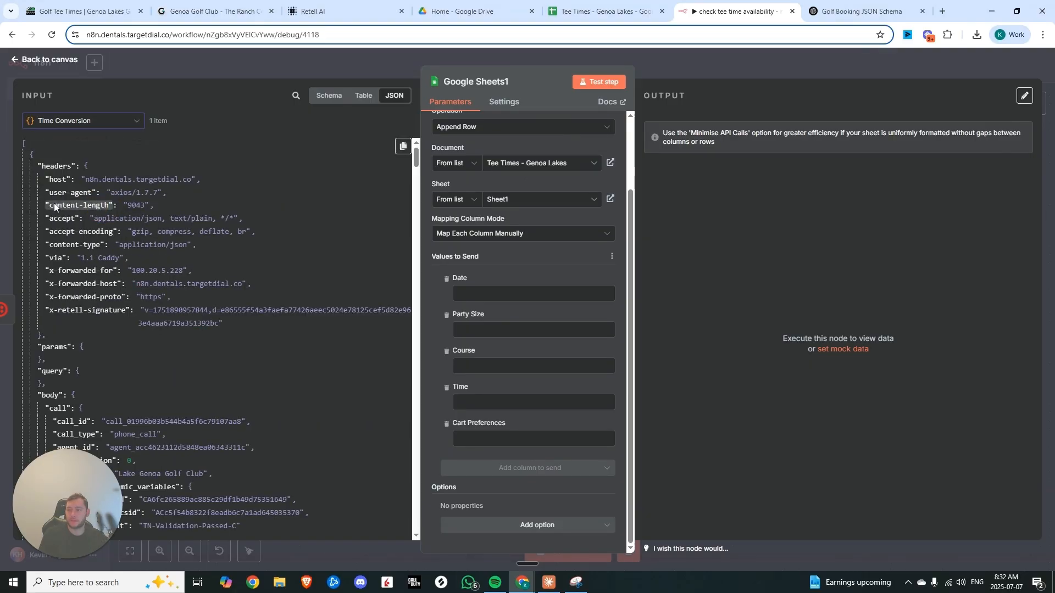
scroll(166, 199, down, 15)
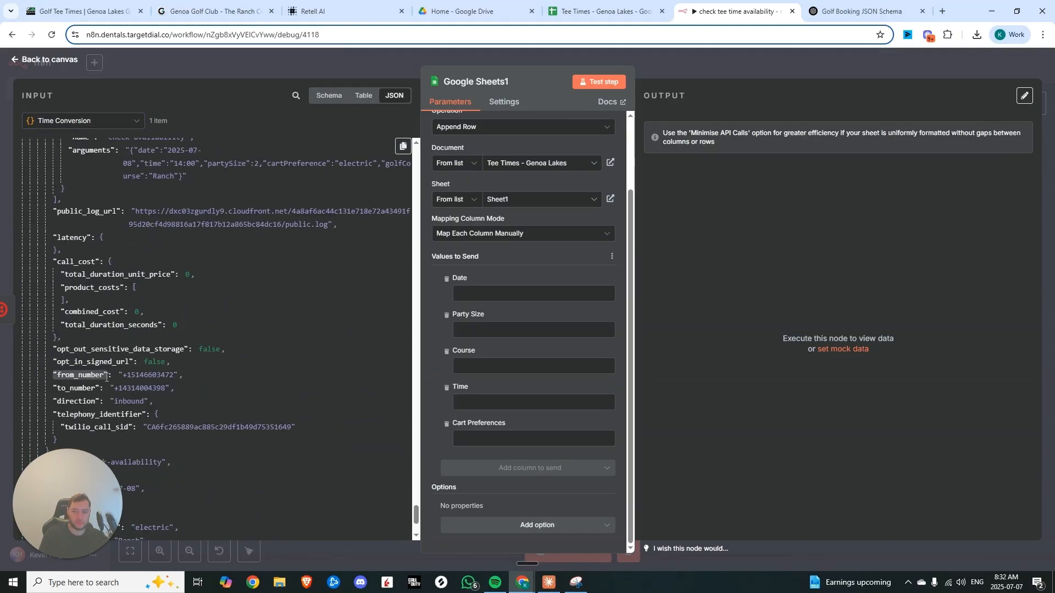
scroll(106, 377, down, 3)
drag(67, 351, 541, 424)
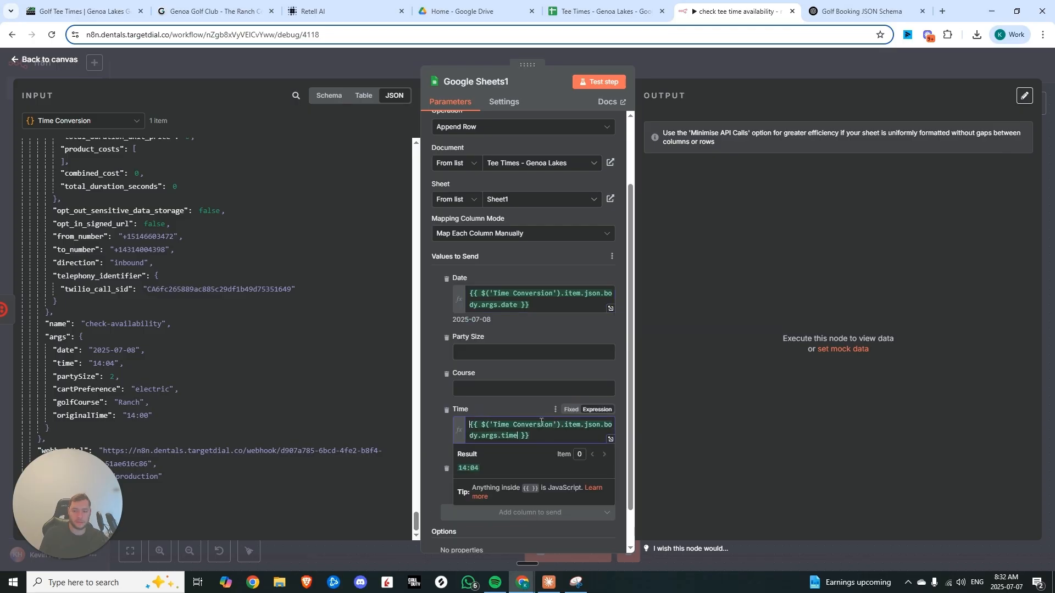
scroll(536, 379, down, 1)
drag(77, 377, 533, 311)
drag(77, 402, 443, 366)
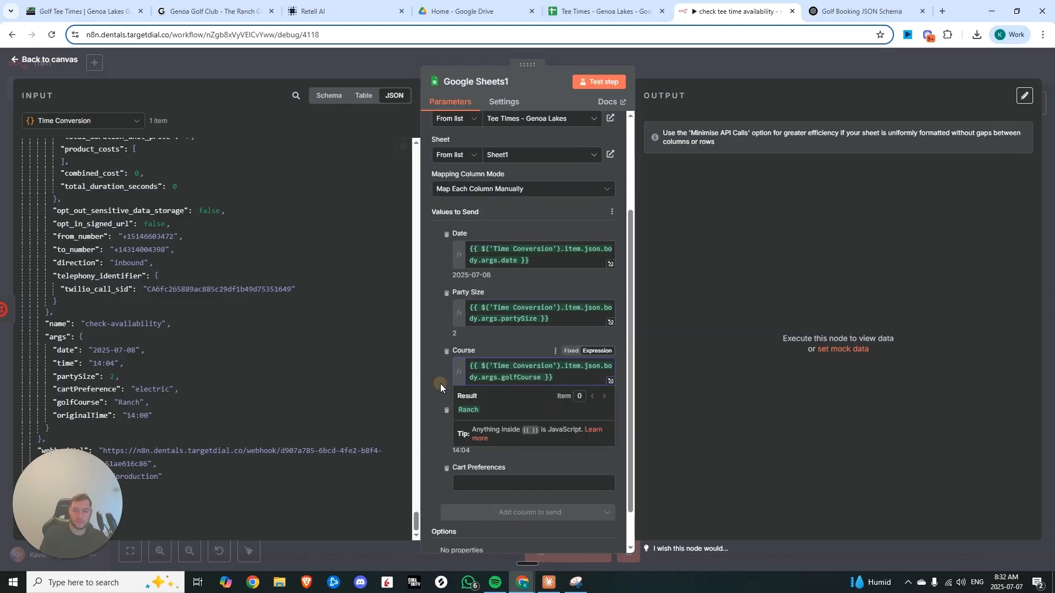
drag(75, 389, 533, 484)
Test the Google Sheets1 step and check the appended row in the Tee Times sheet
click(599, 82)
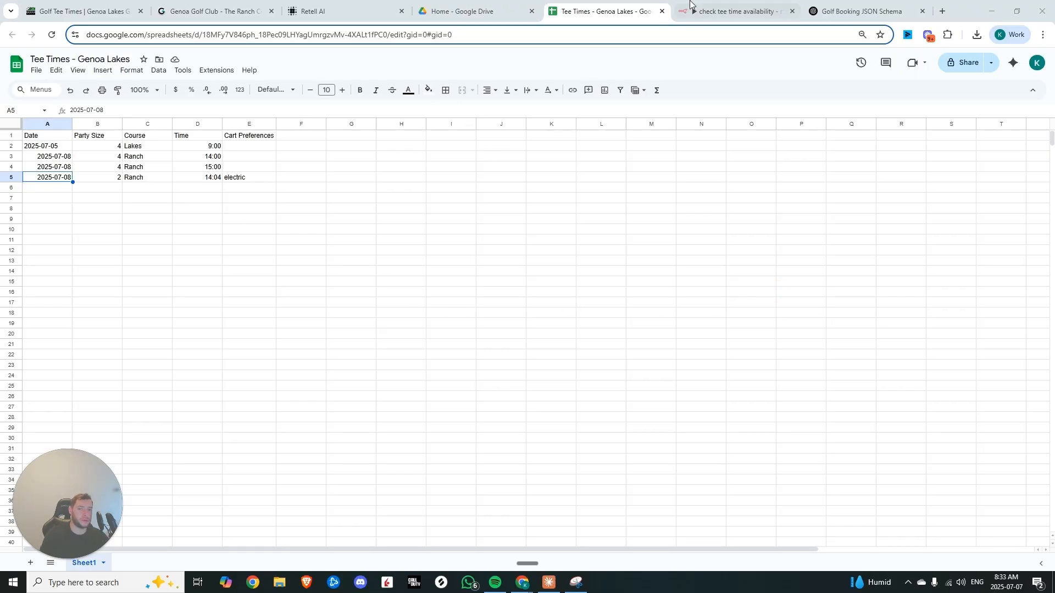
click(709, 10)
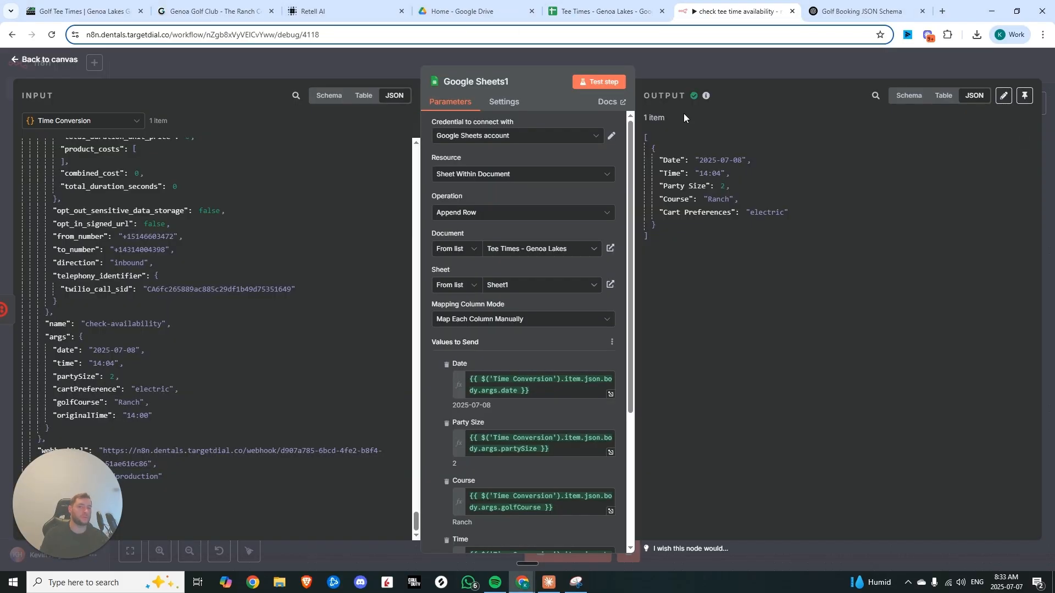
Map the Phone Number column to the call's from_number and close the node
scroll(572, 396, down, 3)
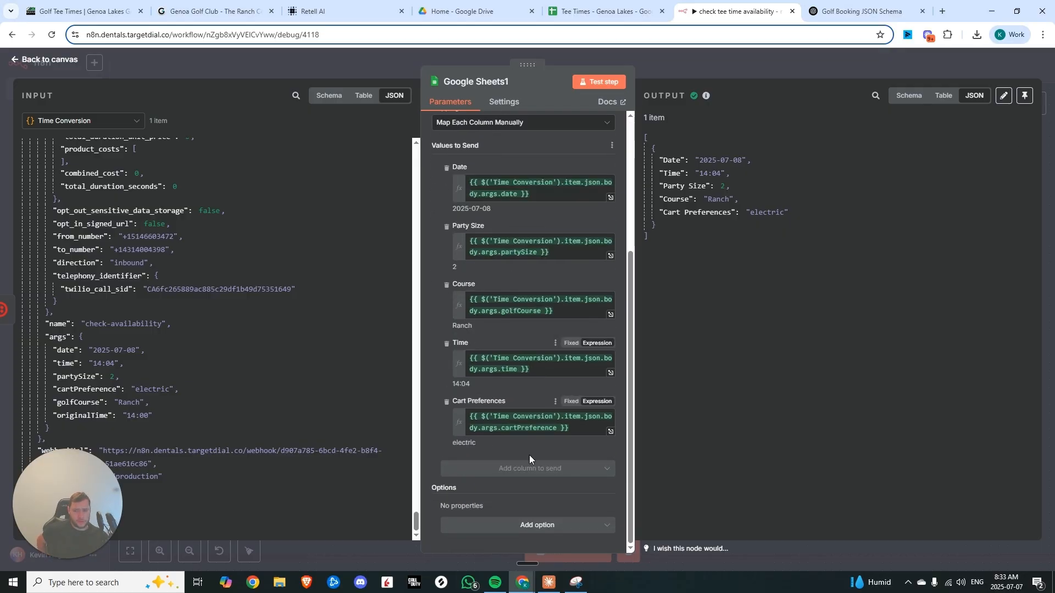
scroll(437, 200, up, 5)
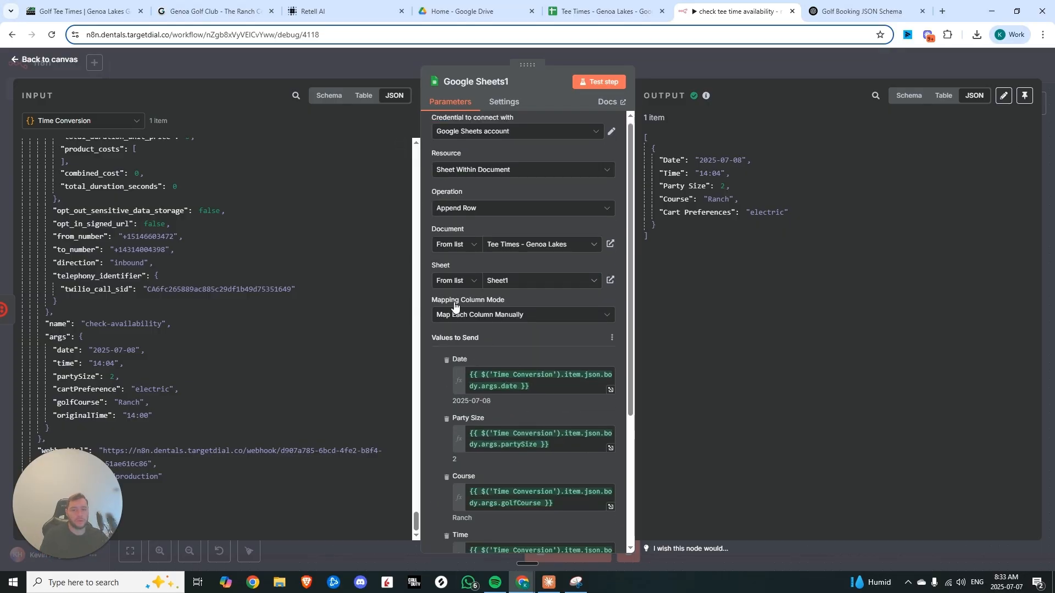
scroll(454, 306, down, 5)
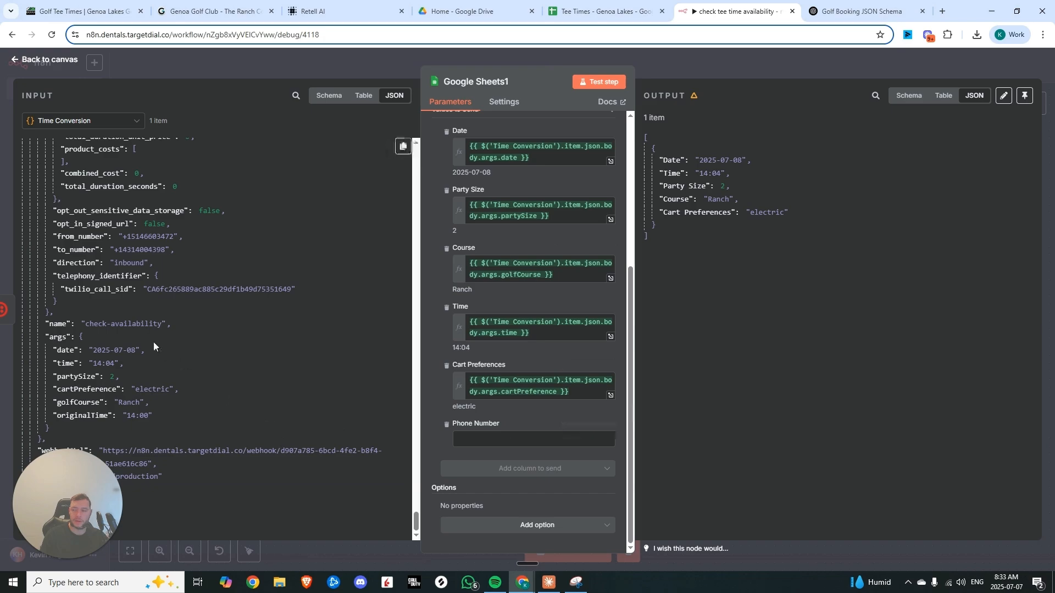
drag(104, 238, 522, 437)
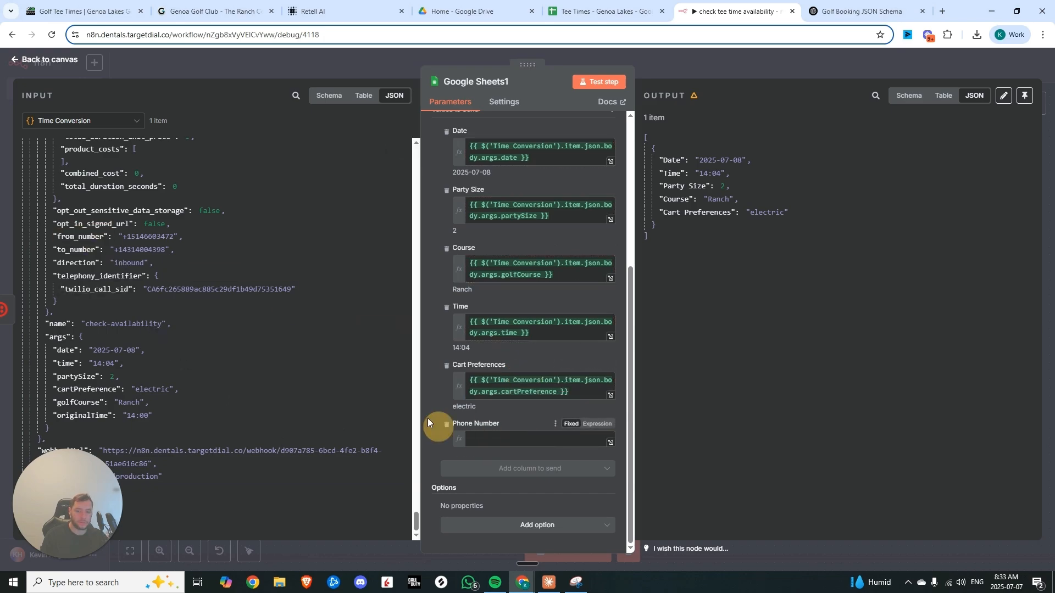
click(427, 393)
scroll(508, 427, up, 10)
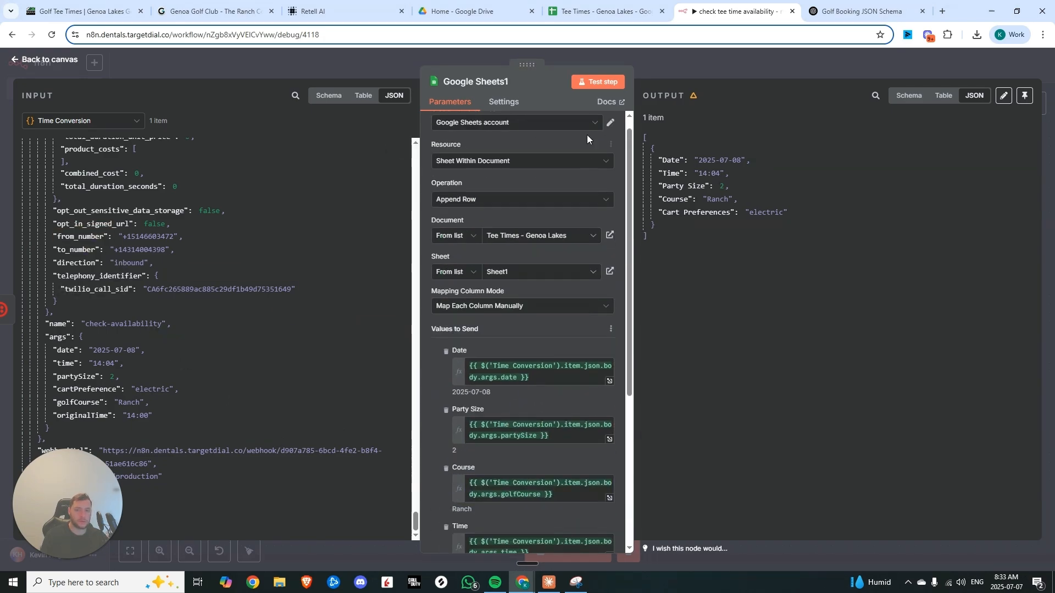
key(Escape)
Add a Respond to Webhook node after the Google Sheets1 append step
click(795, 331)
text(we)
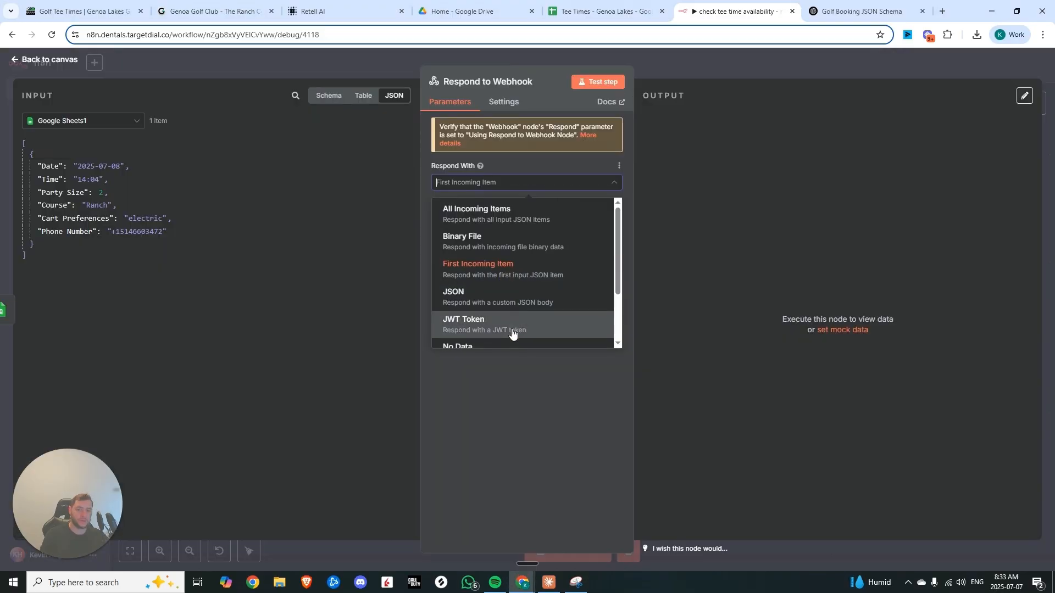
scroll(513, 333, down, 2)
click(505, 326)
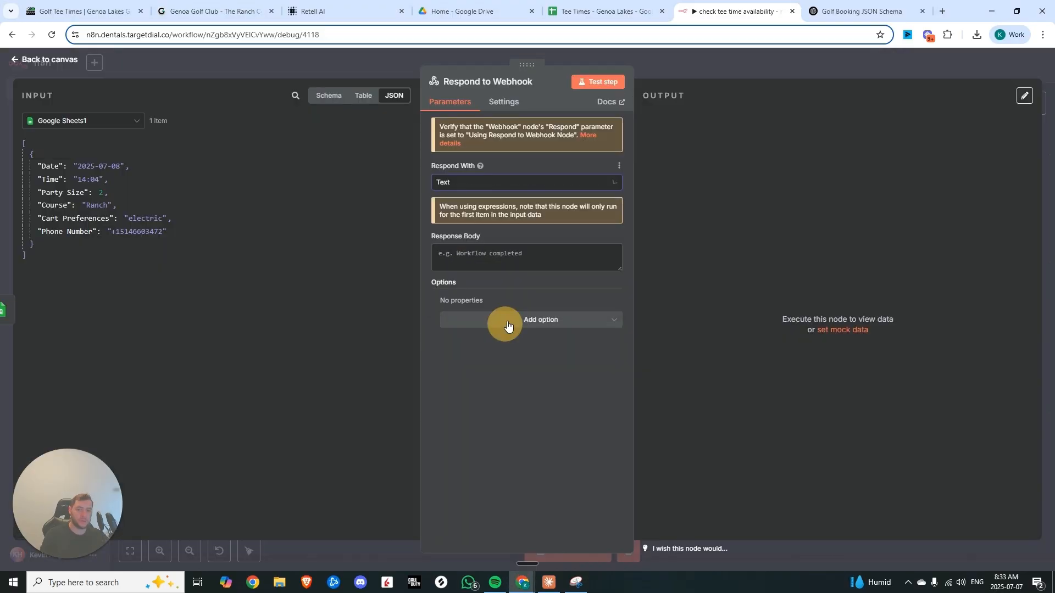
Start the response body with "Your tee time on" followed by the Date field, and open it in the expression editor
click(515, 259)
text(Your tee time on)
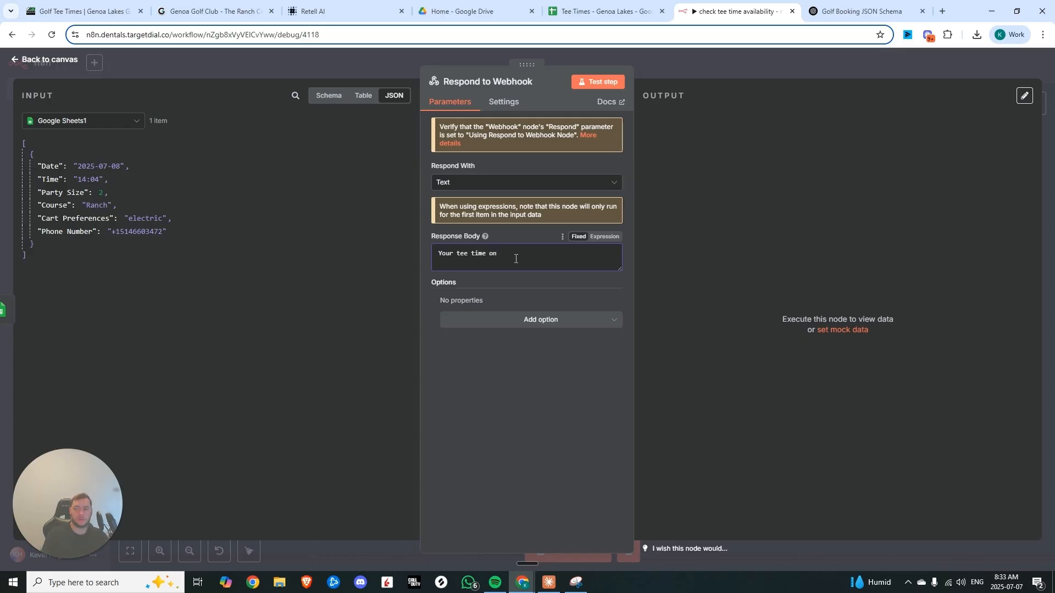
drag(50, 166, 525, 257)
click(616, 253)
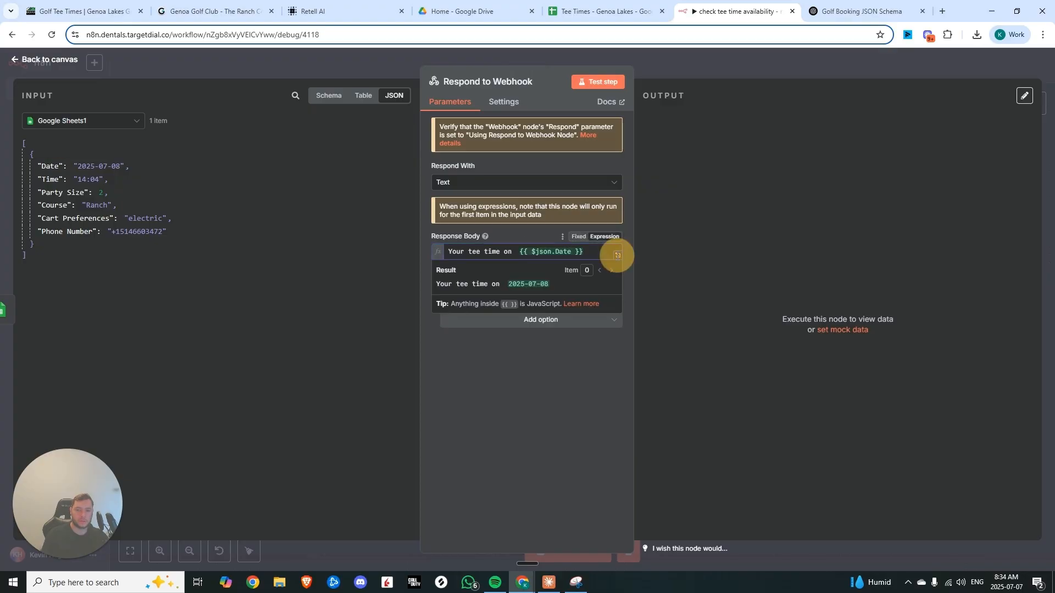
click(348, 141)
click(400, 133)
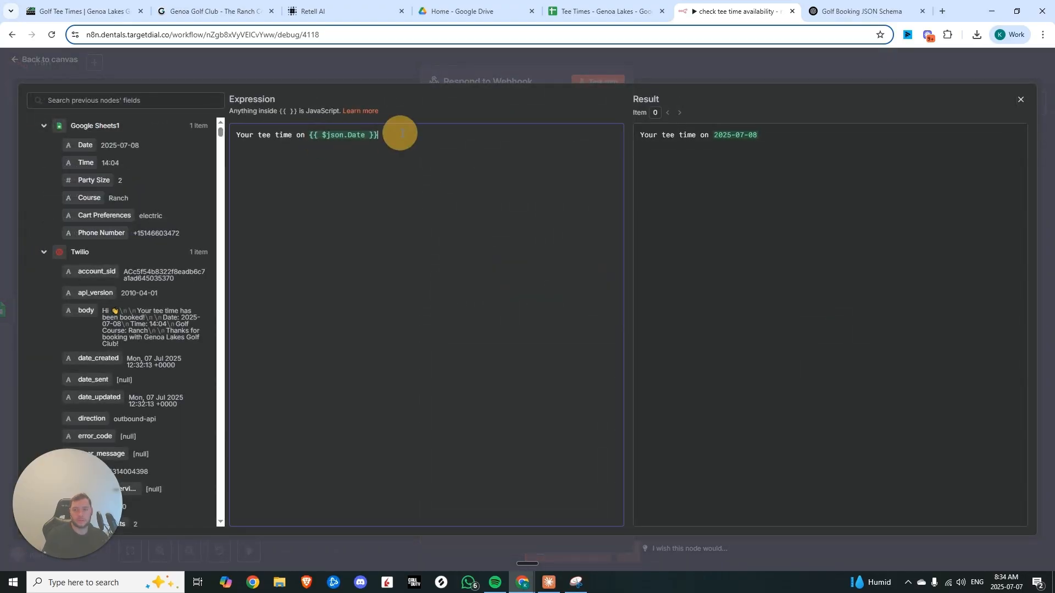
Continue the response text with "at" and "has been successfully booked." and tidy the spacing
text(at)
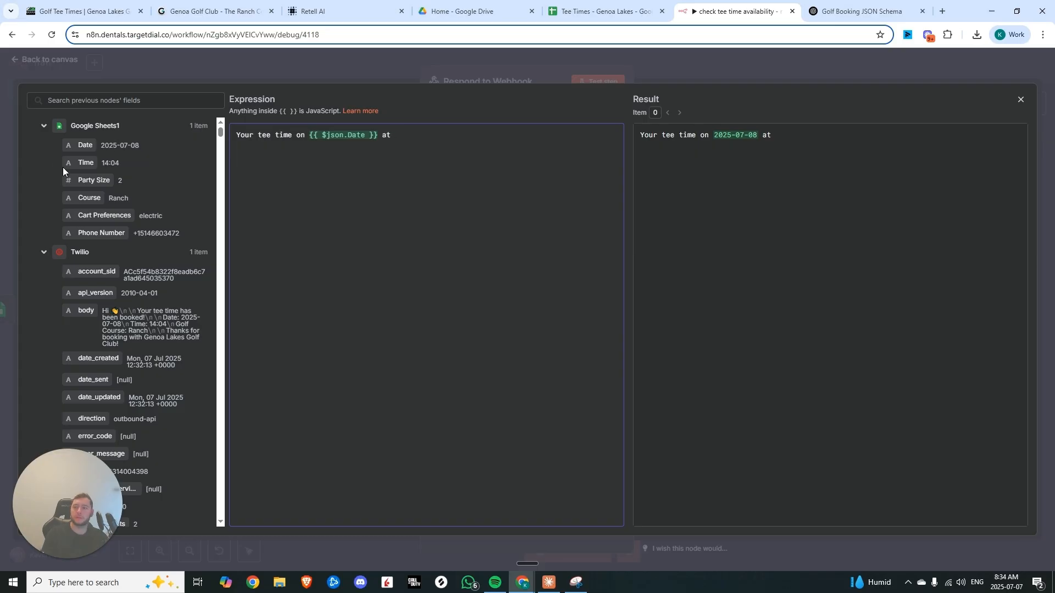
drag(62, 167, 467, 136)
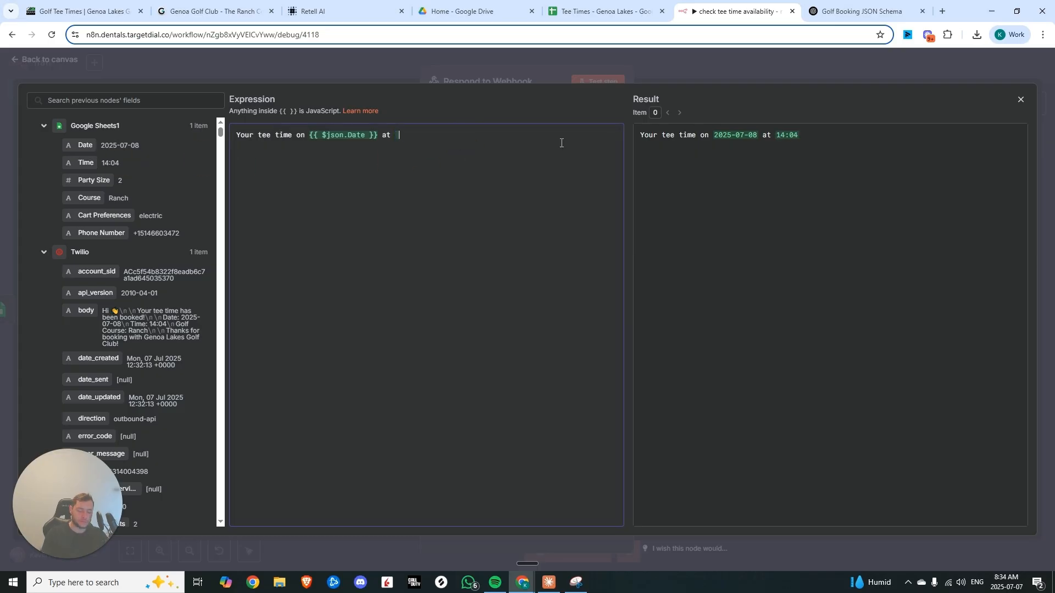
text(has bee)
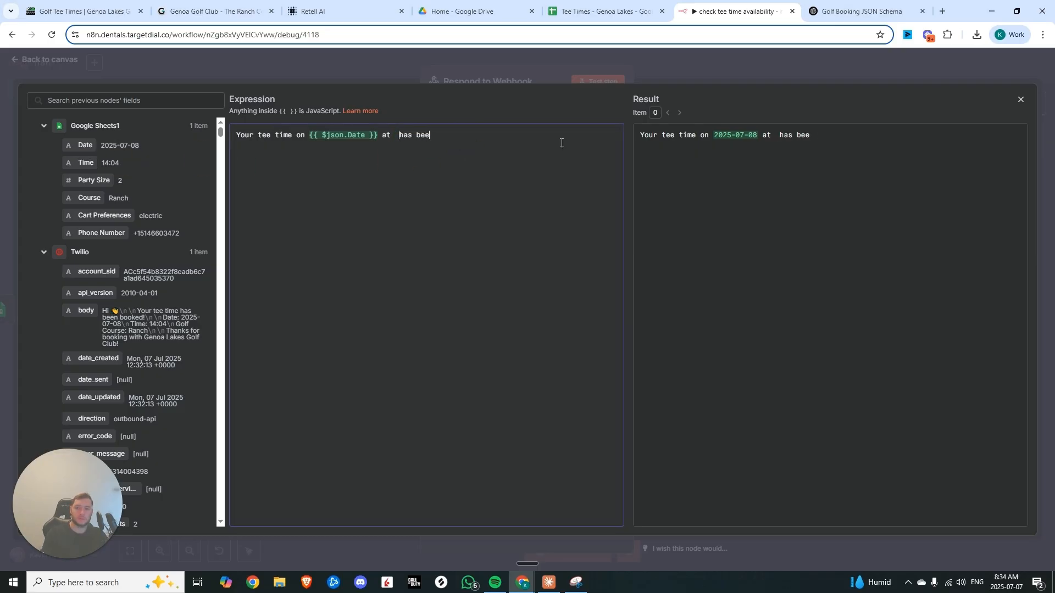
text(n successfully boo)
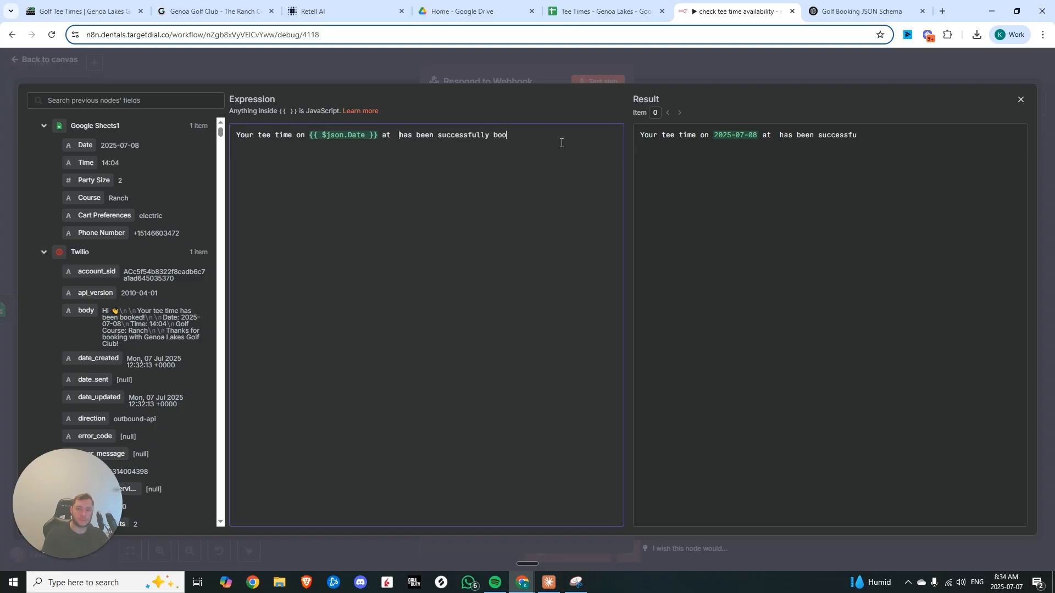
text(ked.)
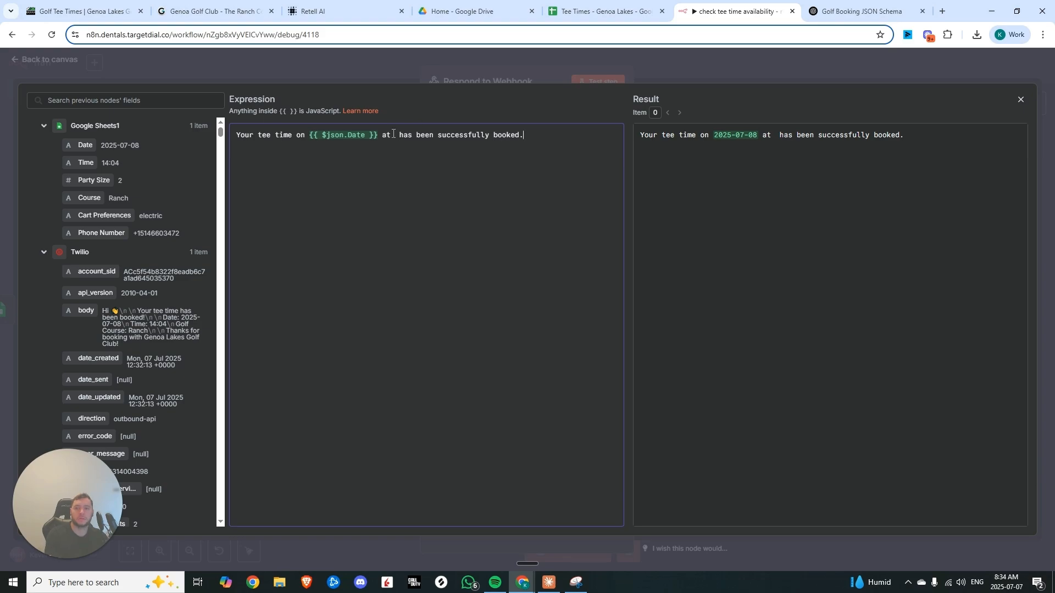
click(394, 134)
key(BackSpace)
click(537, 135)
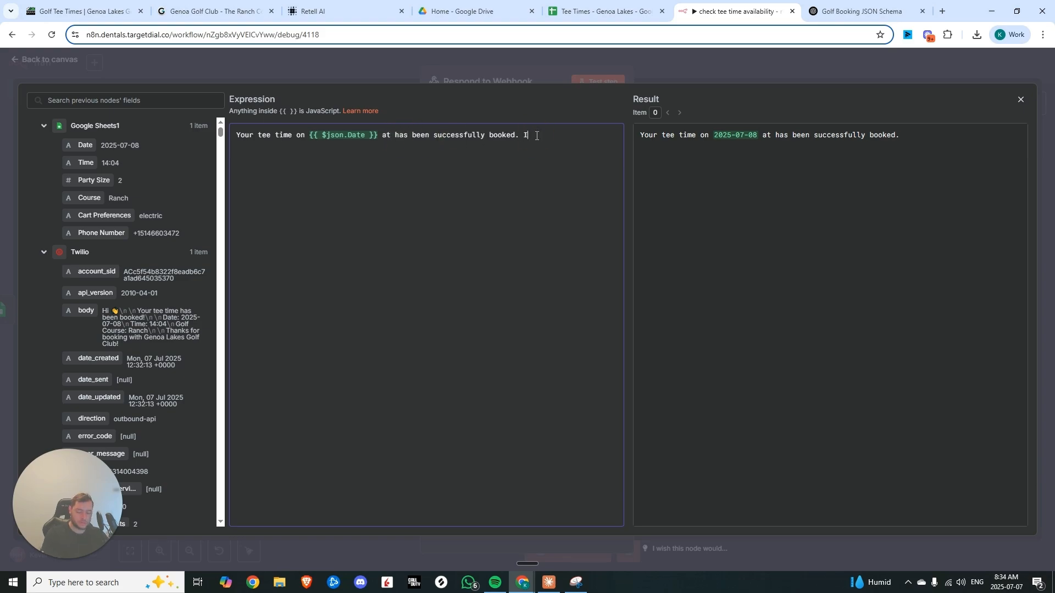
Append "Is there anything else I can help you with?" to the response text
text(Is there anything else I can hel;p)
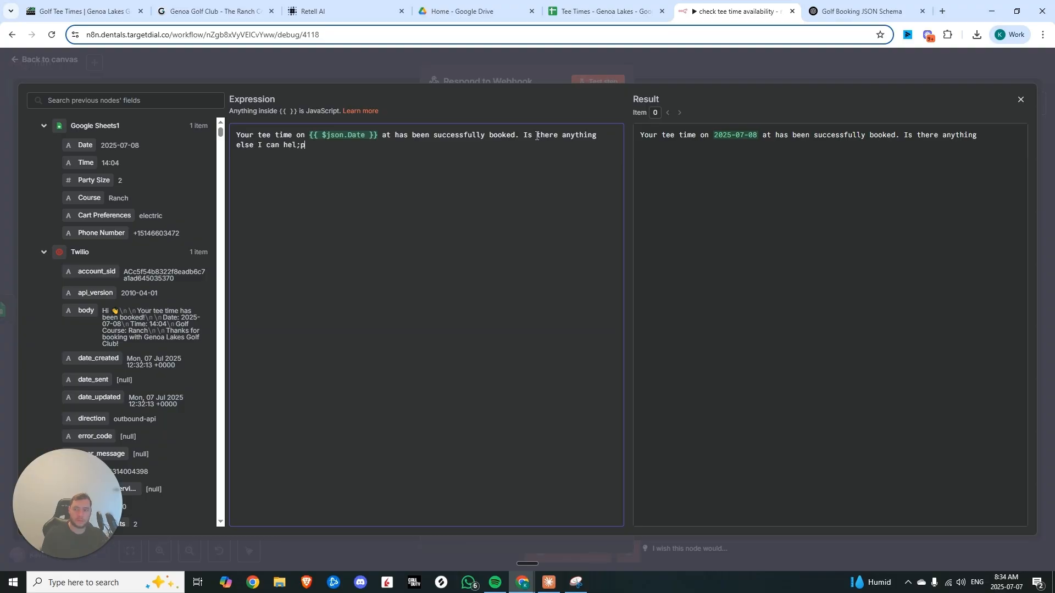
key(BackSpace)
key(BackSpace)
text(p you with>)
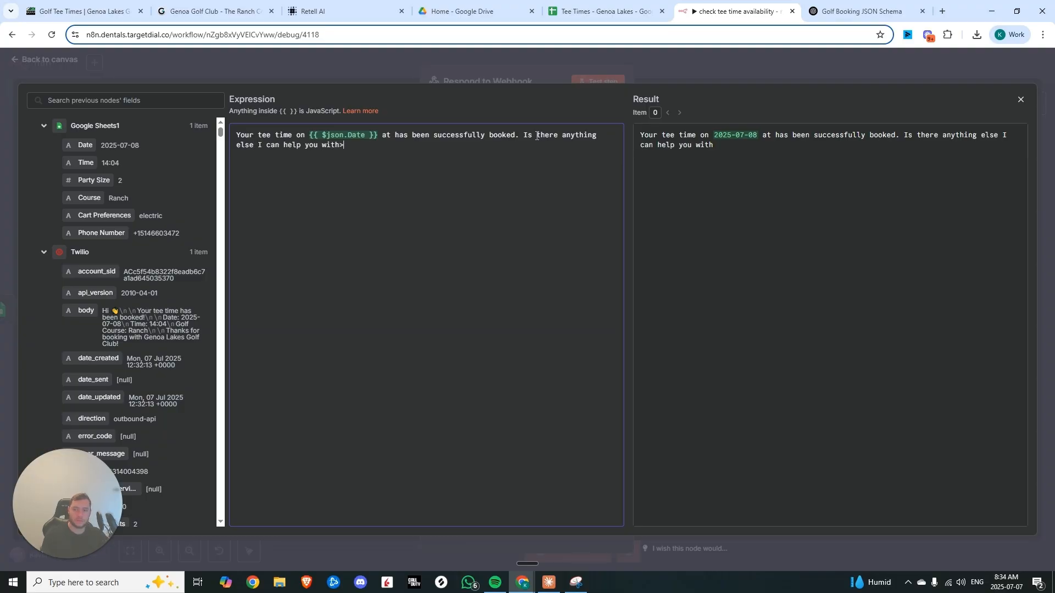
key(BackSpace)
Insert the Time field after "at" in the response, then close the Respond to Webhook node
click(392, 137)
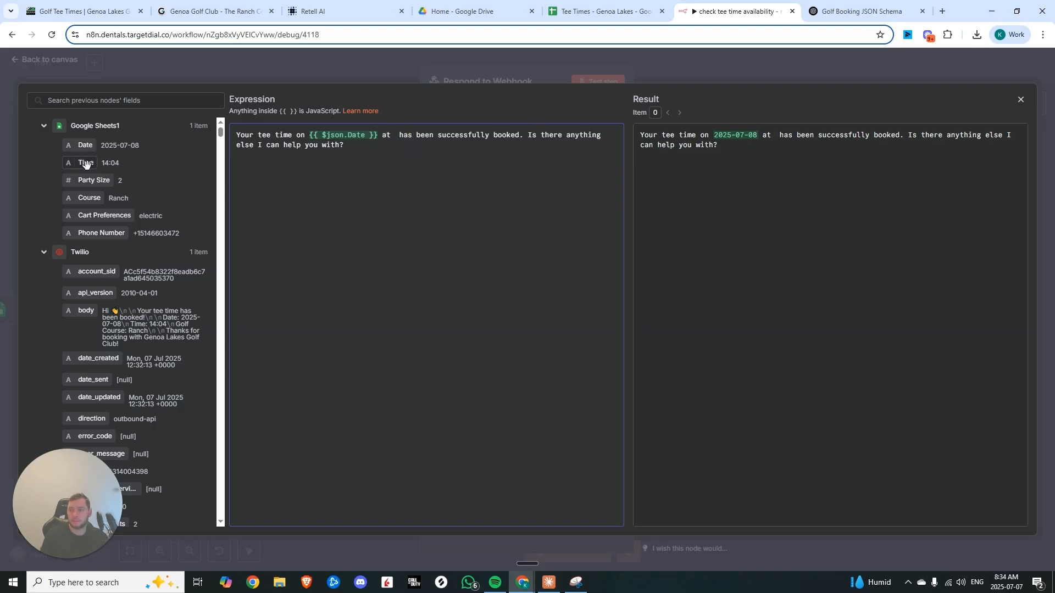
drag(337, 147, 393, 139)
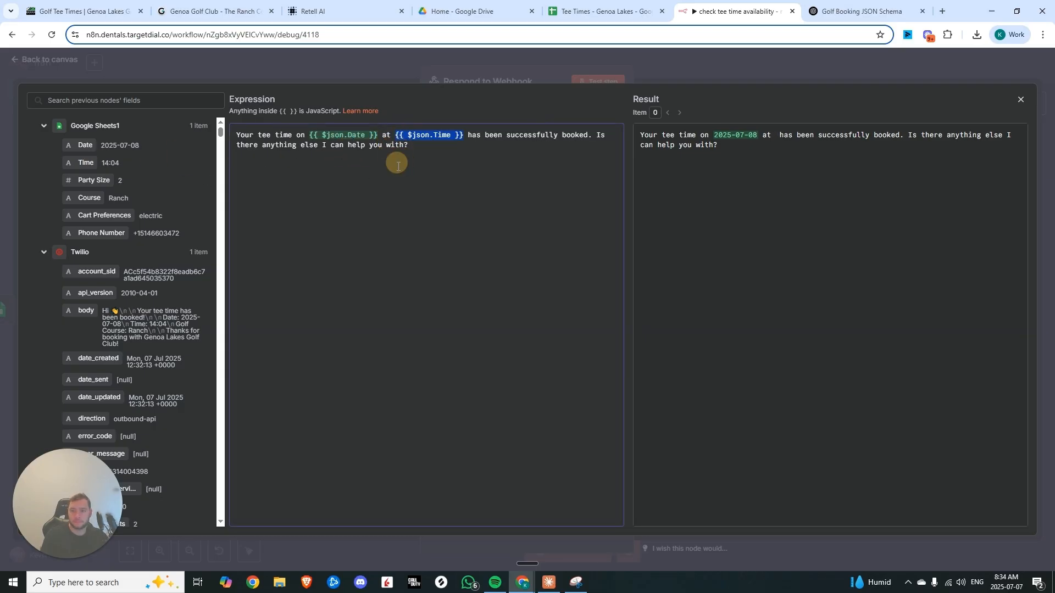
click(549, 77)
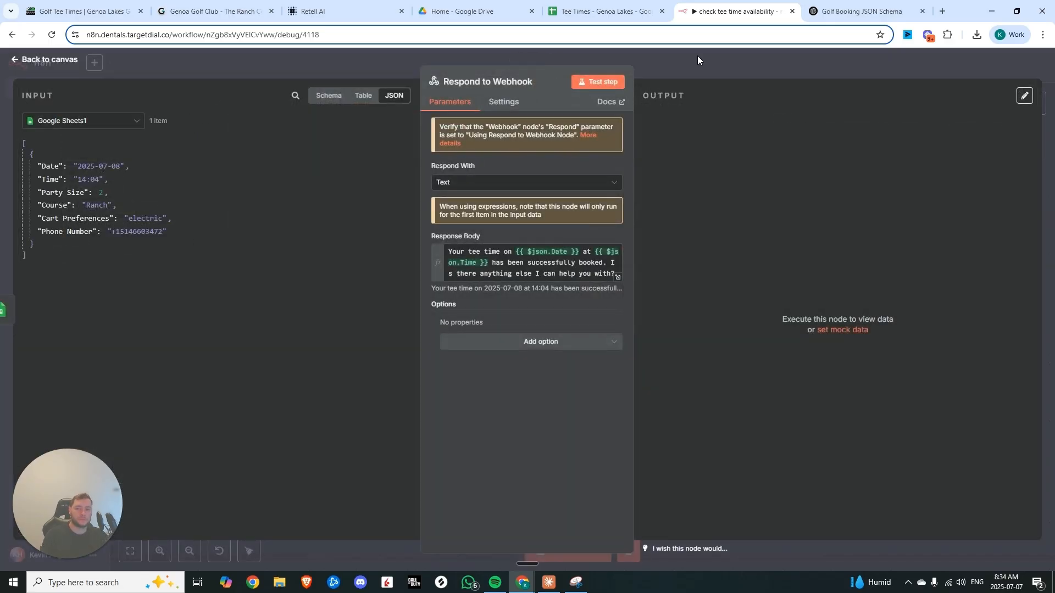
click(685, 94)
Re-run the Google Sheets read step on the availability branch
scroll(192, 313, down, 2)
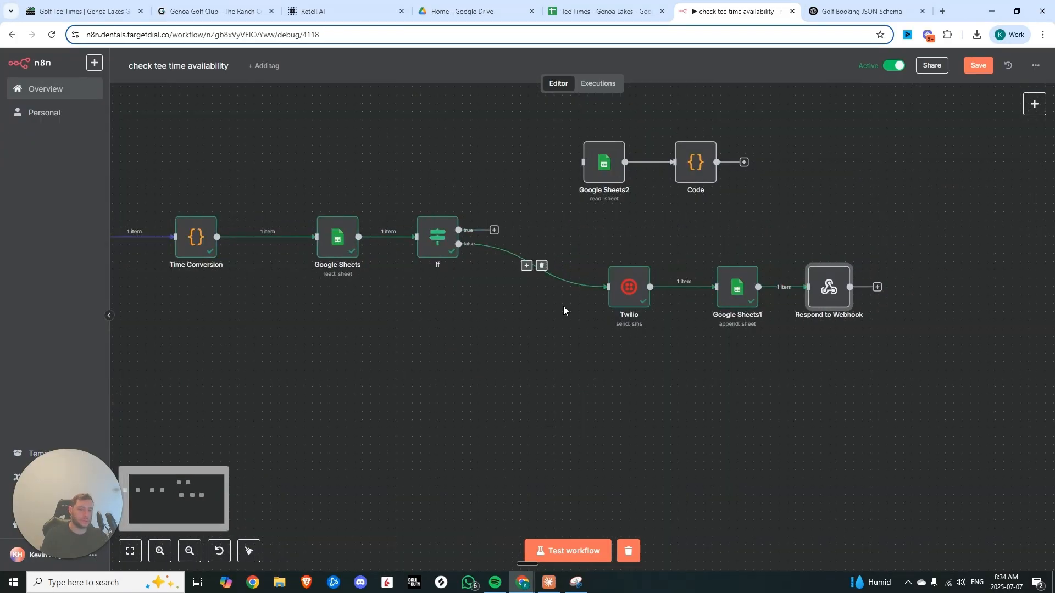
mouse_move(534, 267)
drag(490, 226, 635, 161)
drag(499, 355, 580, 355)
double_click(417, 237)
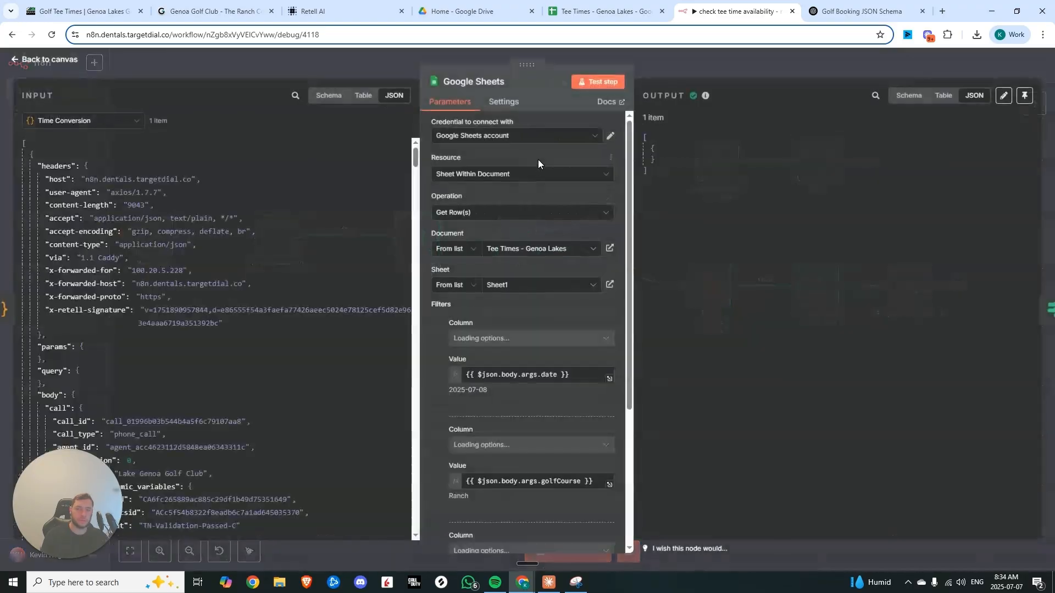
click(597, 81)
click(692, 63)
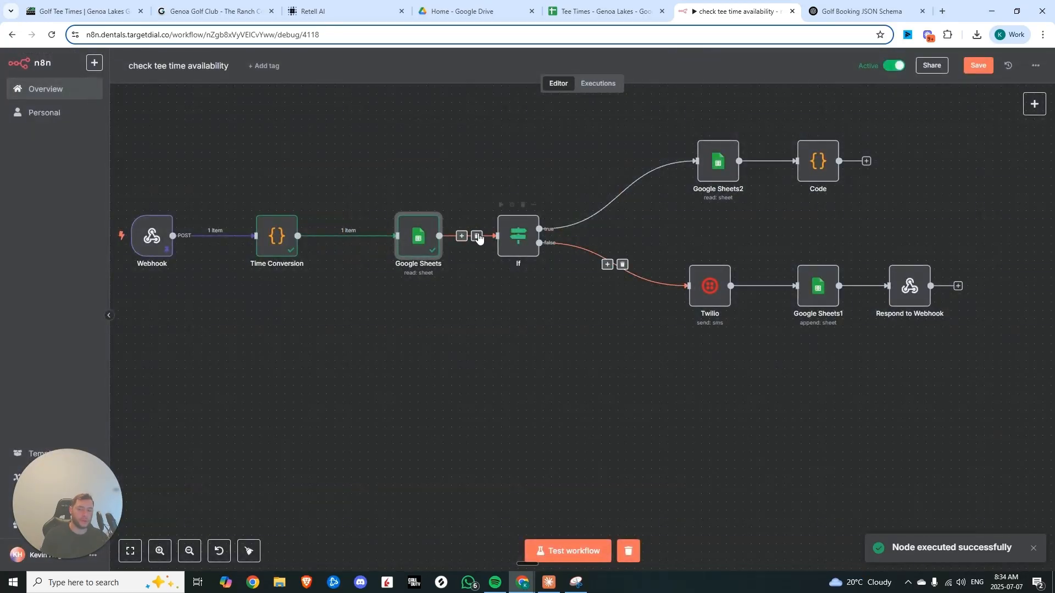
Test the Google Sheets2 step that reads booked rows for the date and course
double_click(519, 235)
key(Escape)
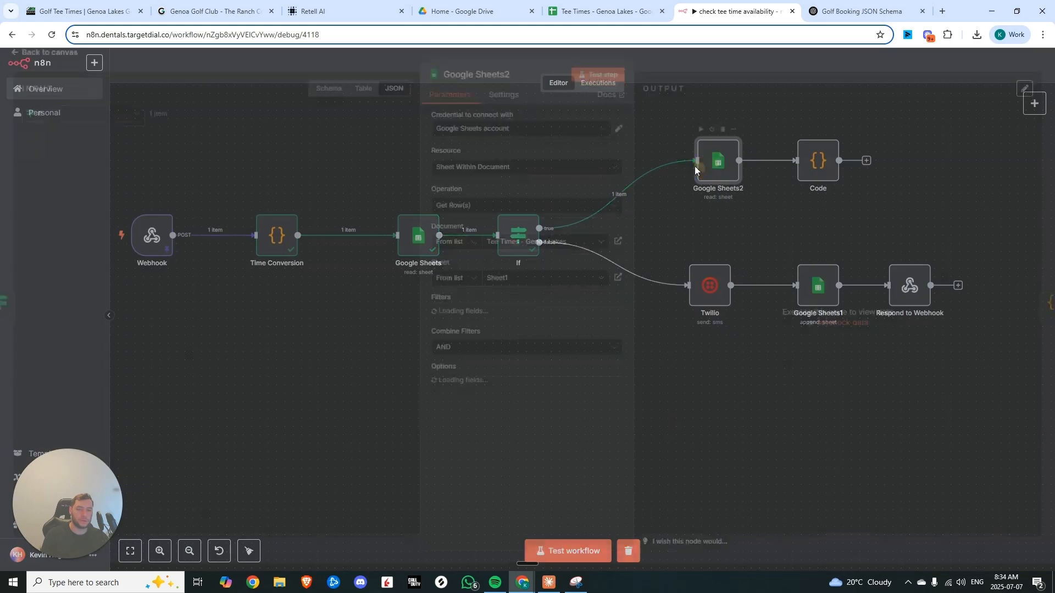
double_click(709, 162)
click(596, 82)
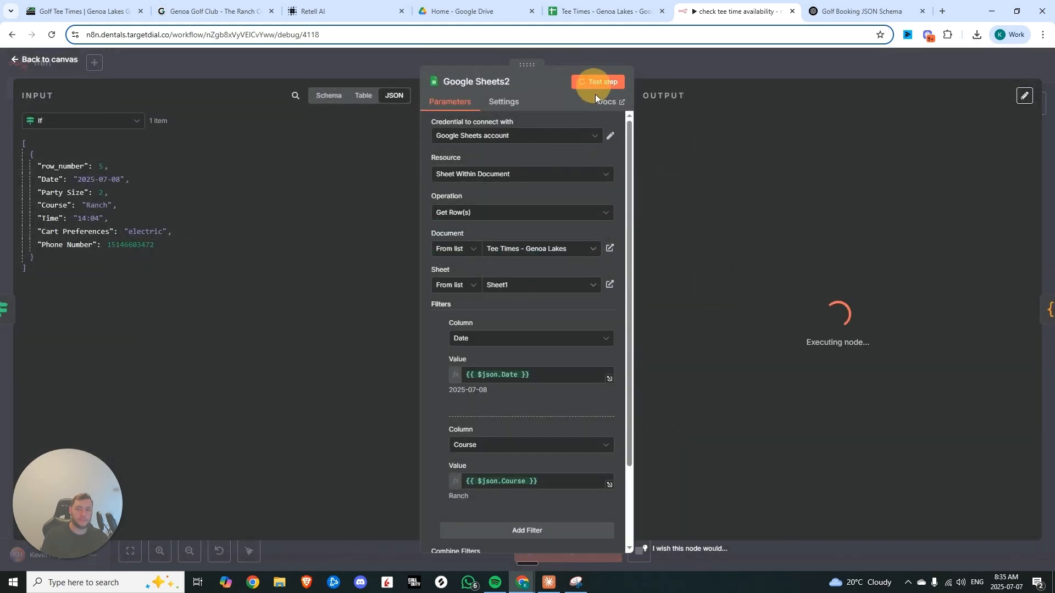
click(695, 61)
Test the Code node and scroll through its output
drag(780, 265, 597, 361)
double_click(638, 254)
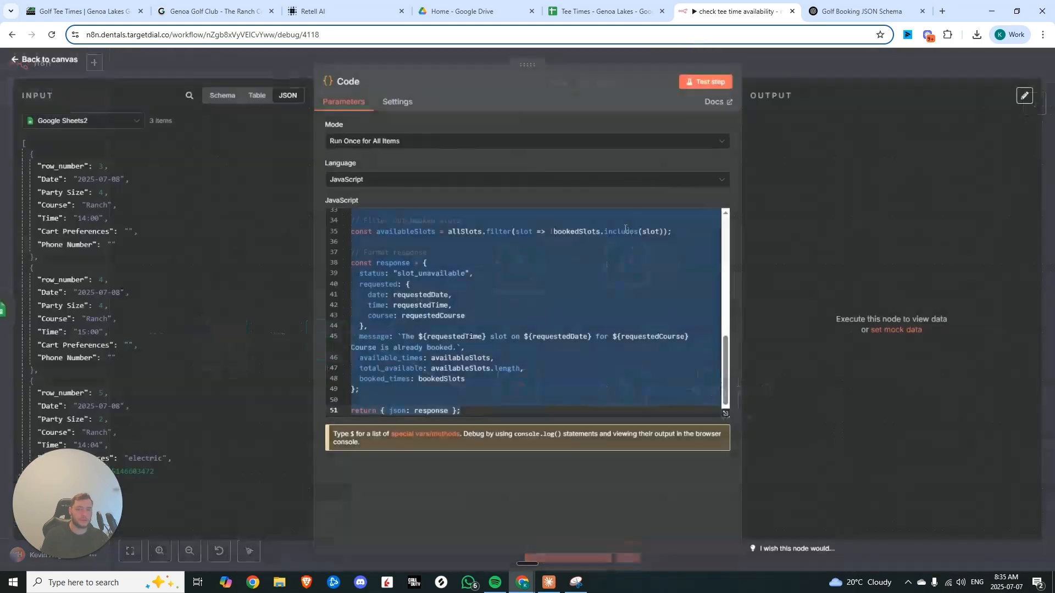
click(687, 82)
scroll(822, 297, down, 5)
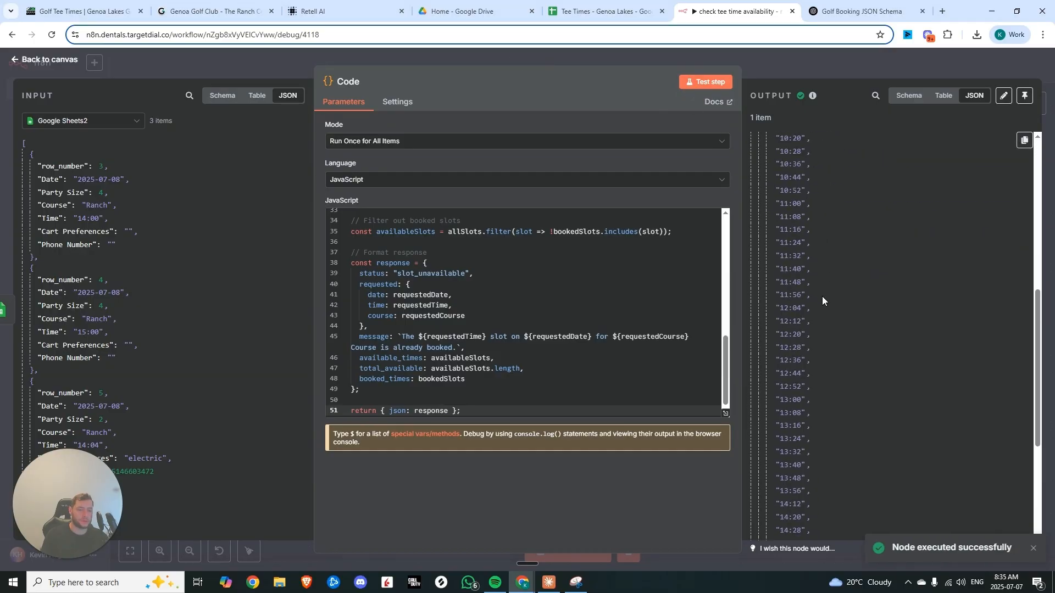
scroll(822, 295, down, 5)
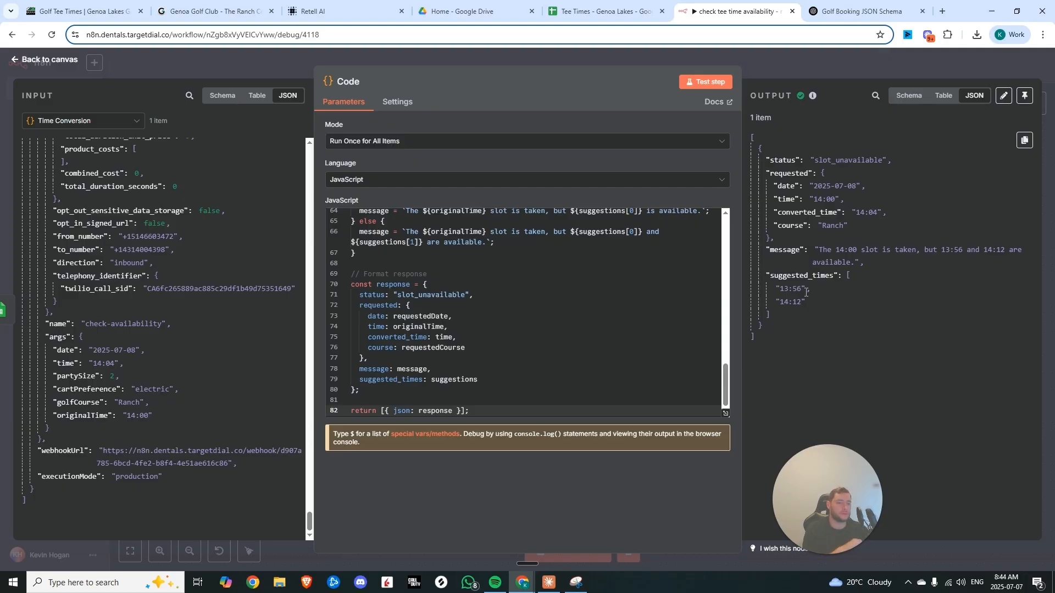
Examine the Code node's suggested times output and the script that computes them
drag(768, 277, 775, 315)
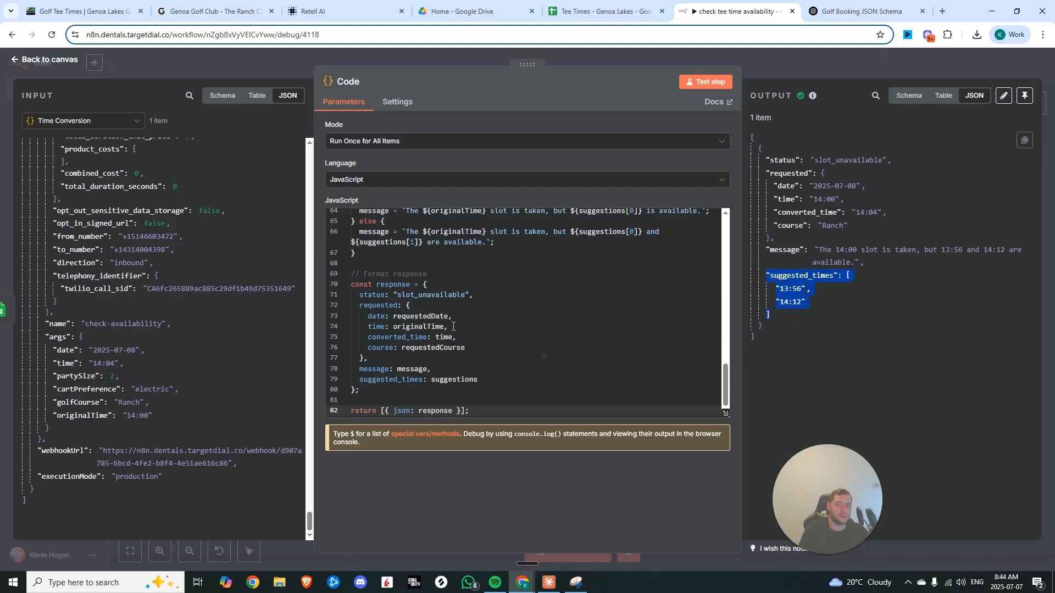
scroll(420, 275, up, 15)
scroll(421, 275, up, 2)
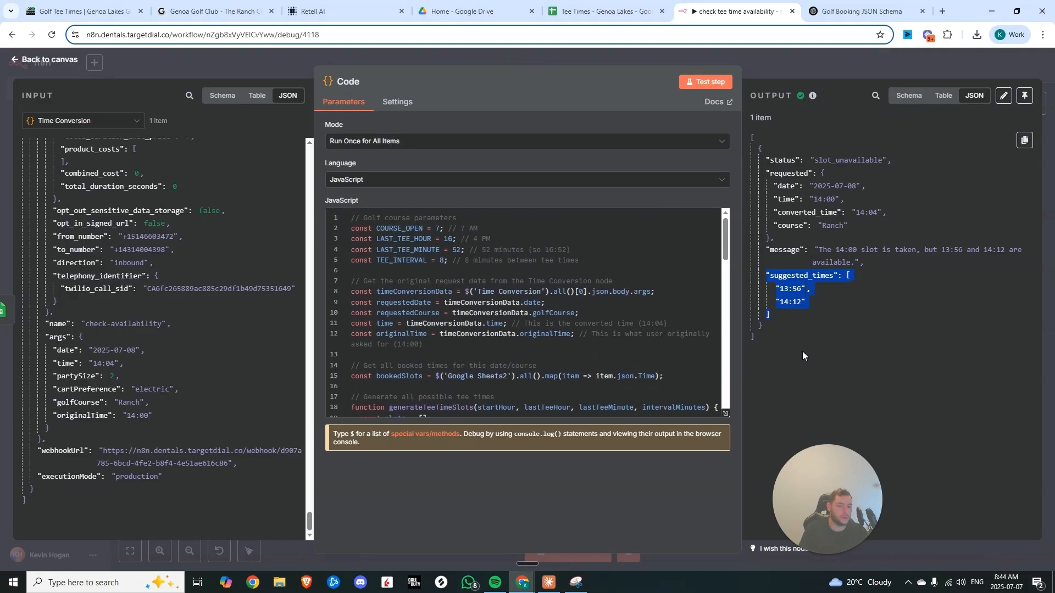
click(790, 306)
drag(779, 302, 802, 303)
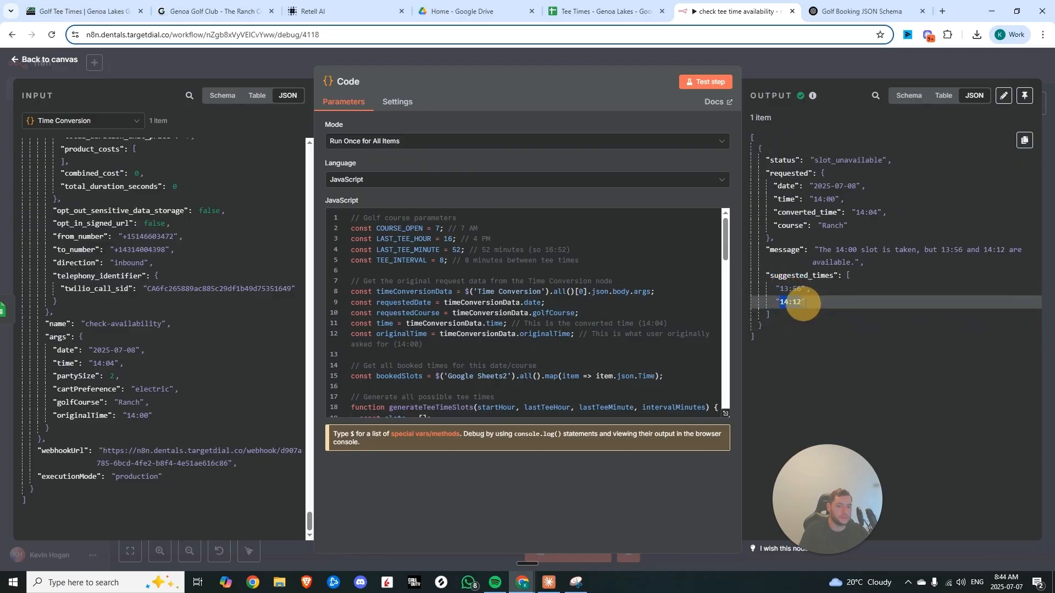
scroll(465, 276, down, 16)
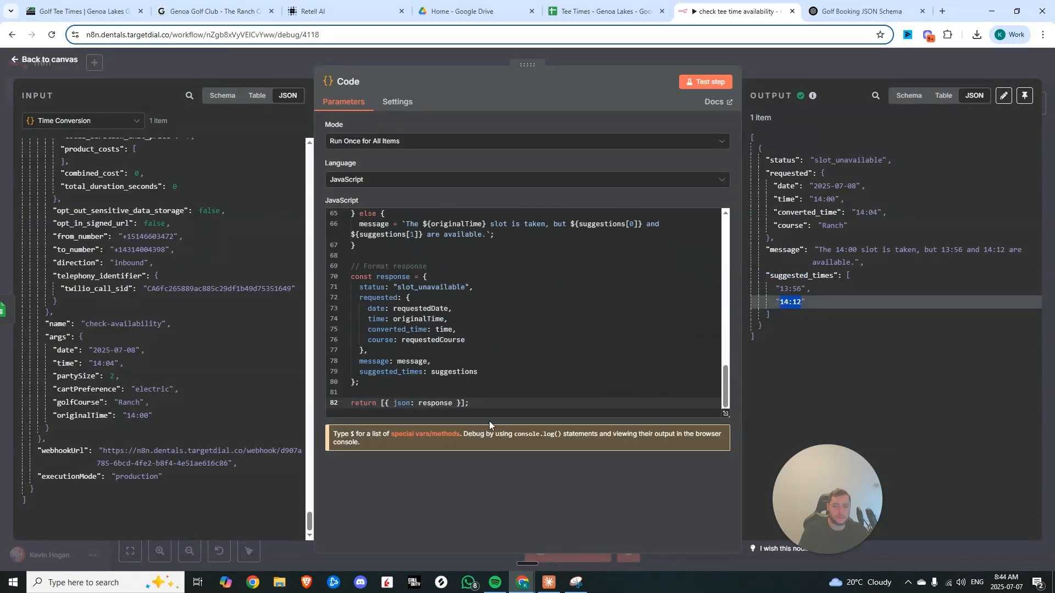
scroll(451, 308, up, 16)
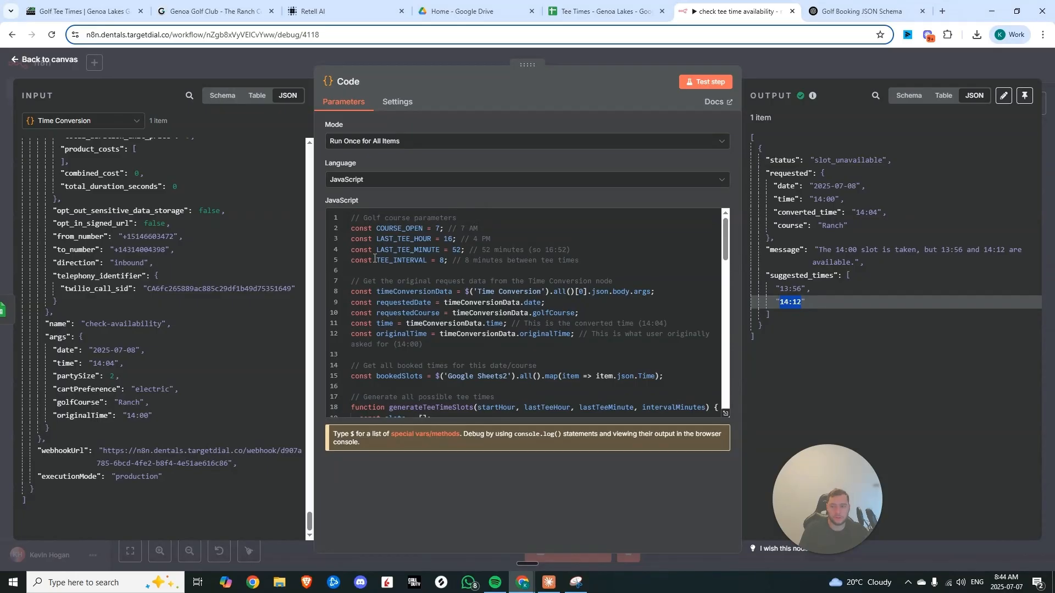
drag(352, 225, 600, 469)
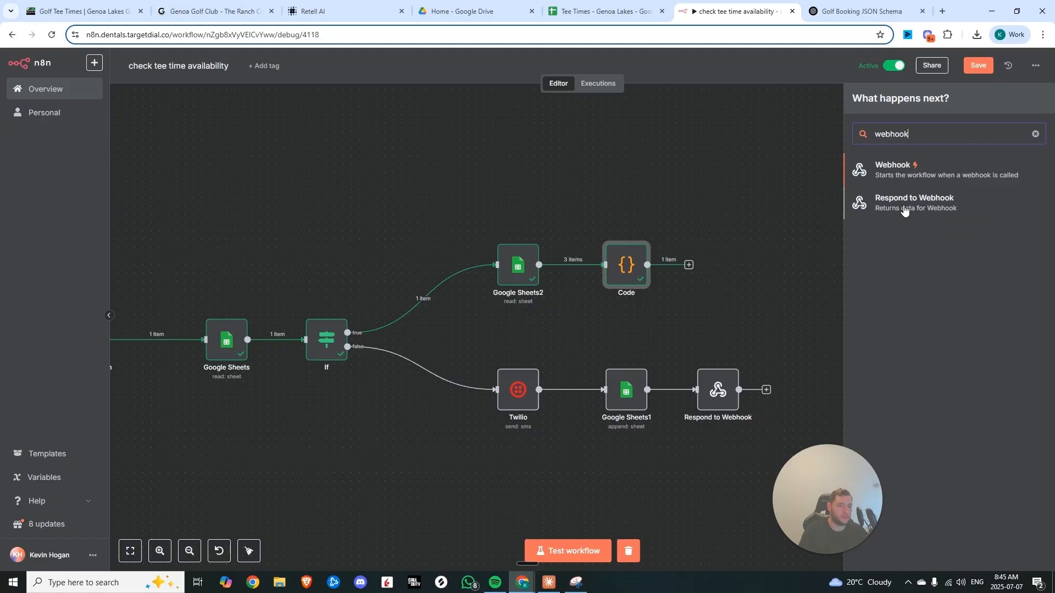
Set Respond to Webhook1 to respond with the text "That tee time in unavailable but we have" and switch the body to an expression
click(904, 204)
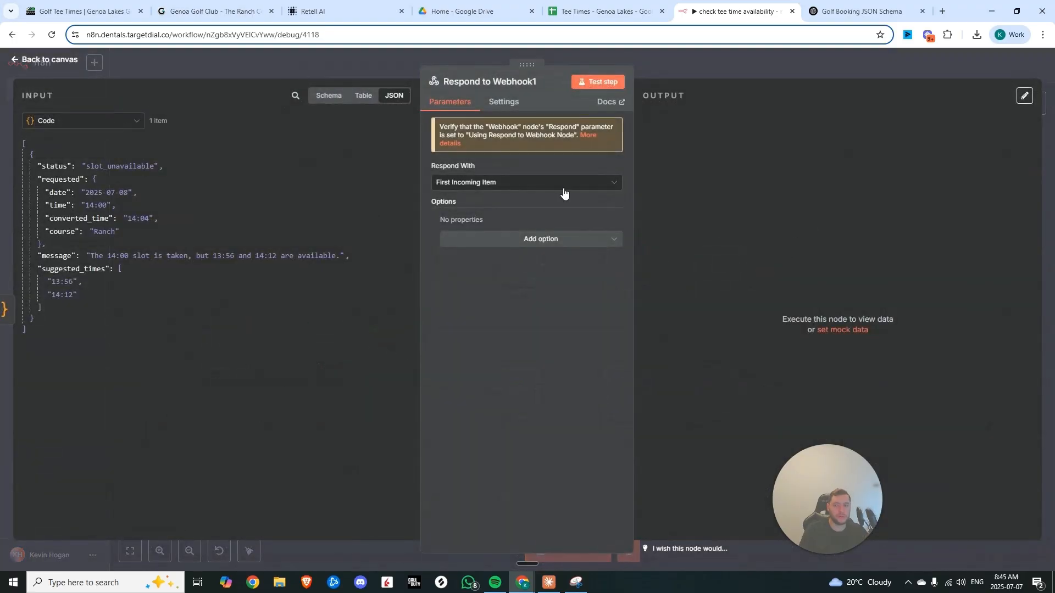
click(529, 250)
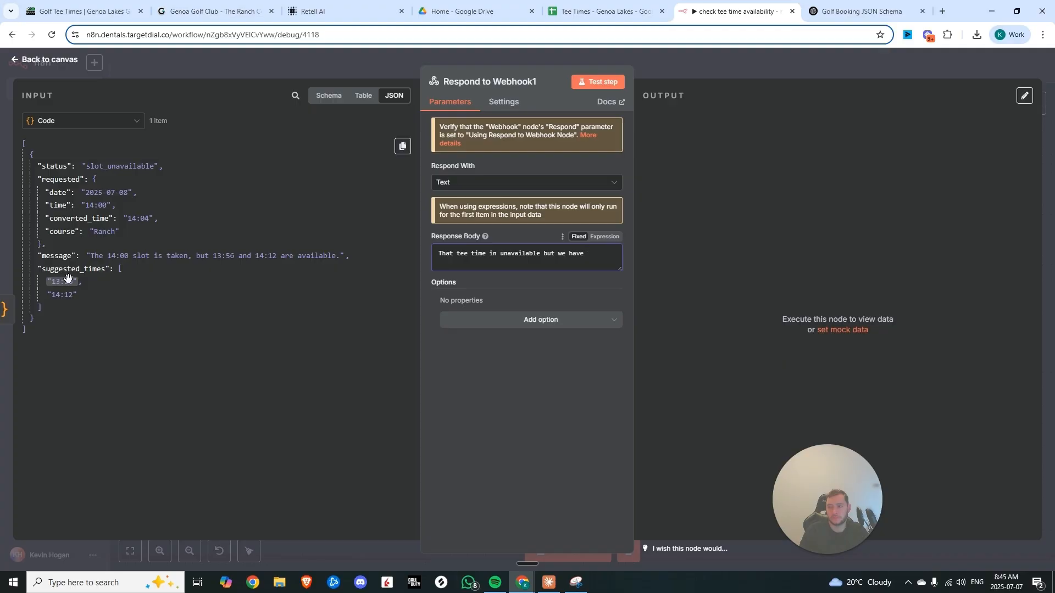
drag(63, 282, 129, 290)
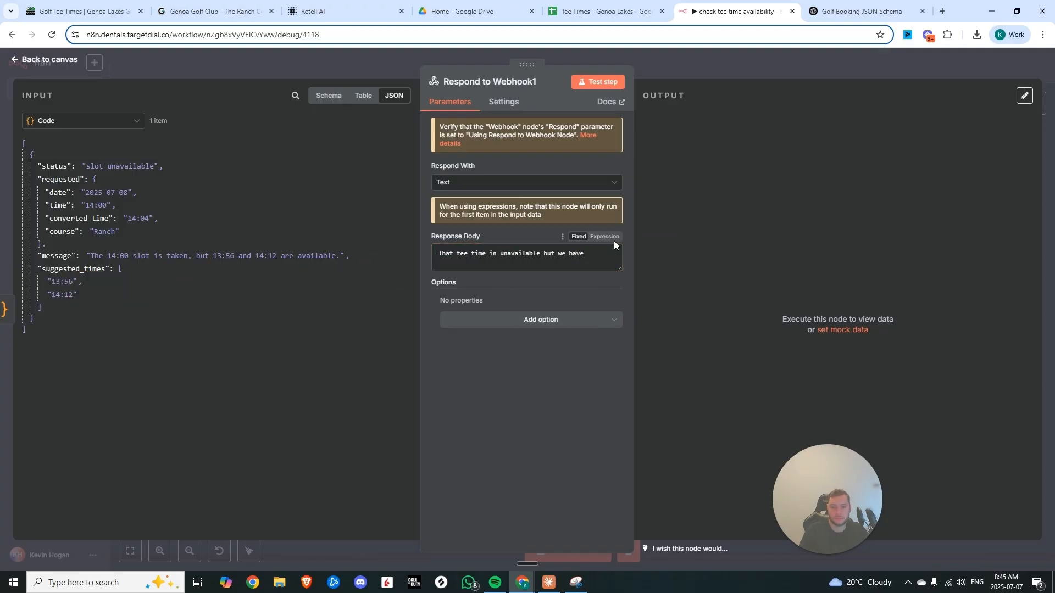
click(613, 238)
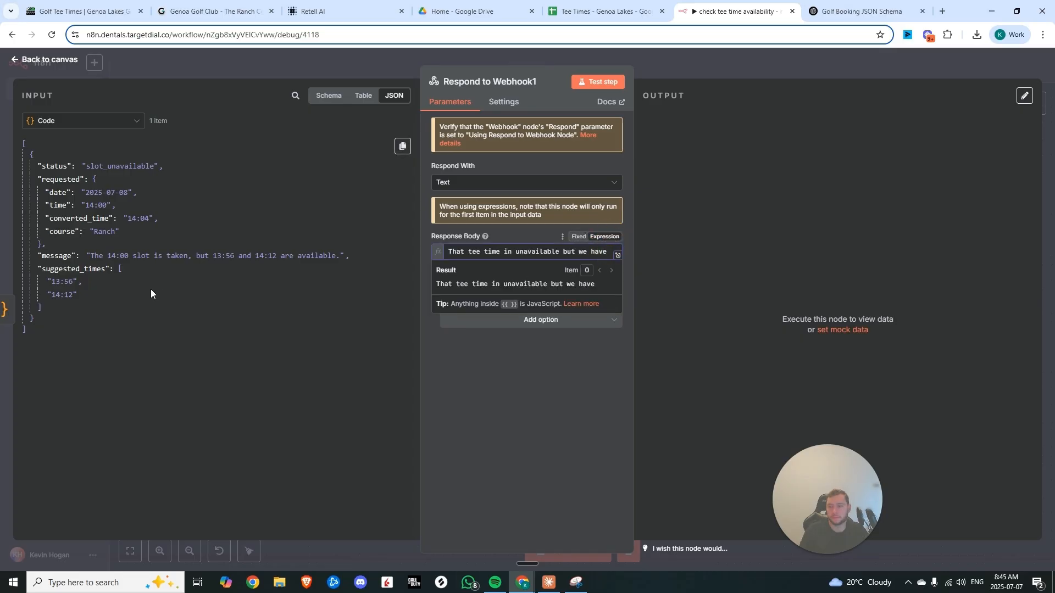
Insert both suggested times into the response expression and finish it with "instead. Which do you prefer?"
click(617, 256)
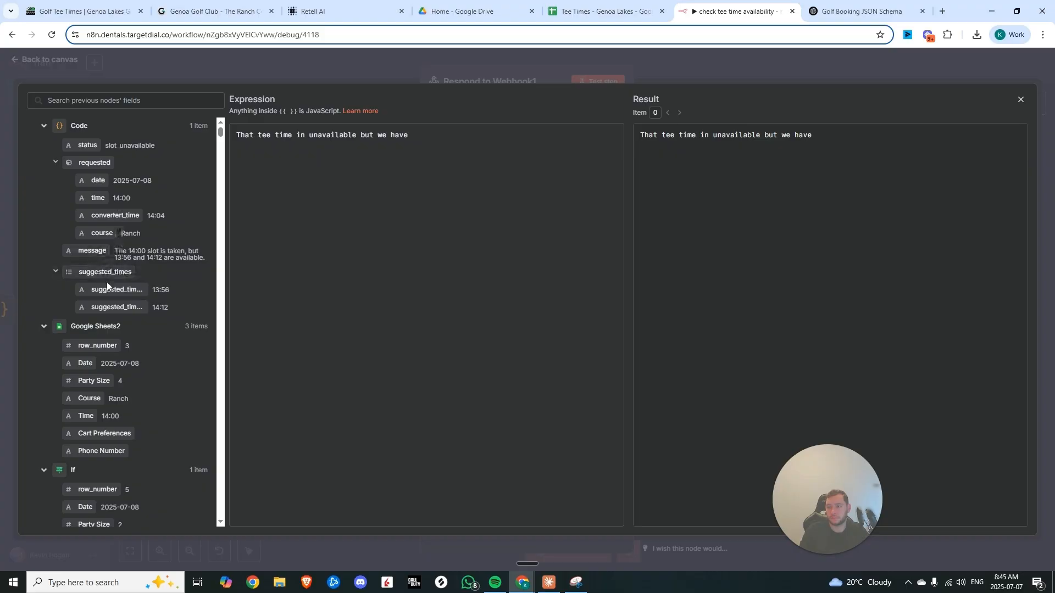
drag(110, 288, 482, 155)
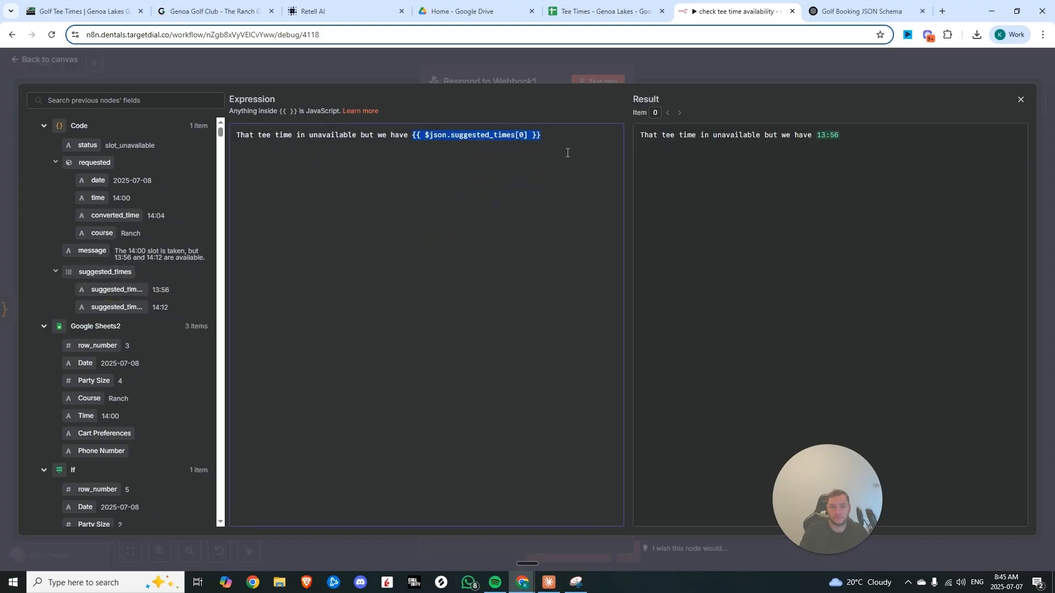
click(568, 146)
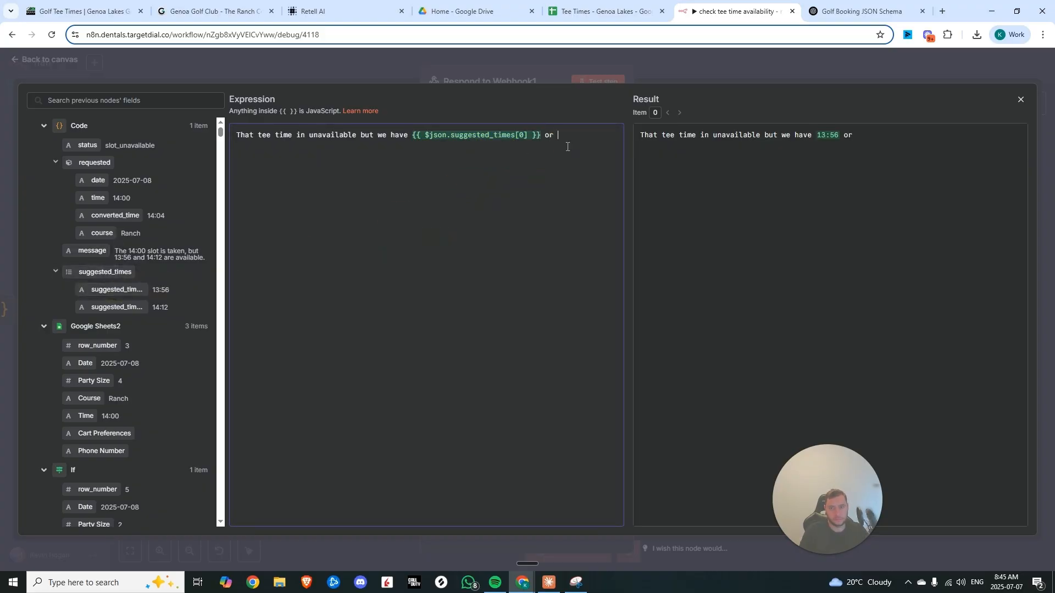
drag(116, 307, 606, 138)
click(554, 159)
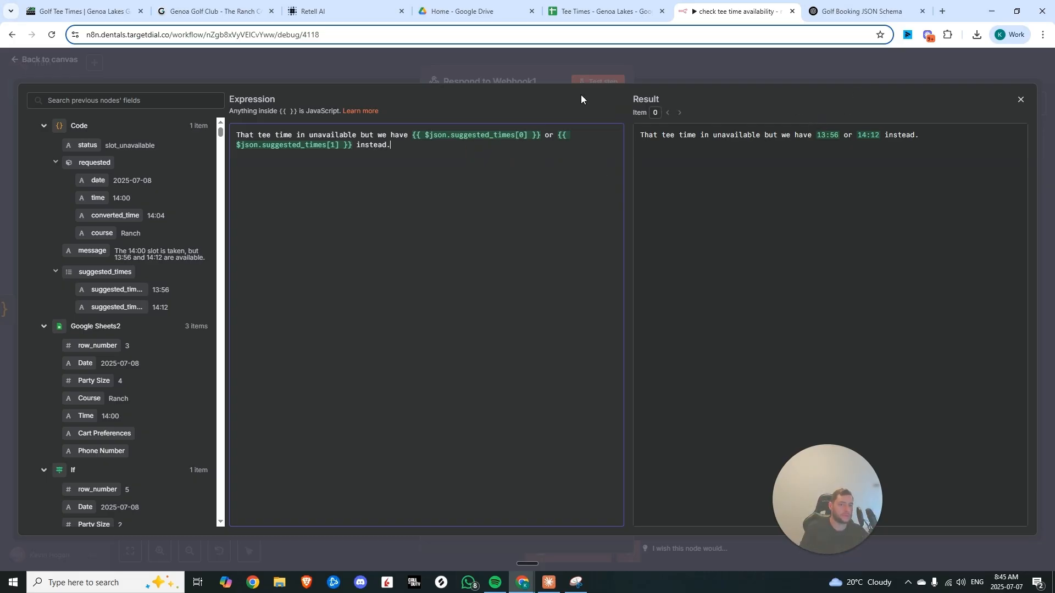
click(536, 156)
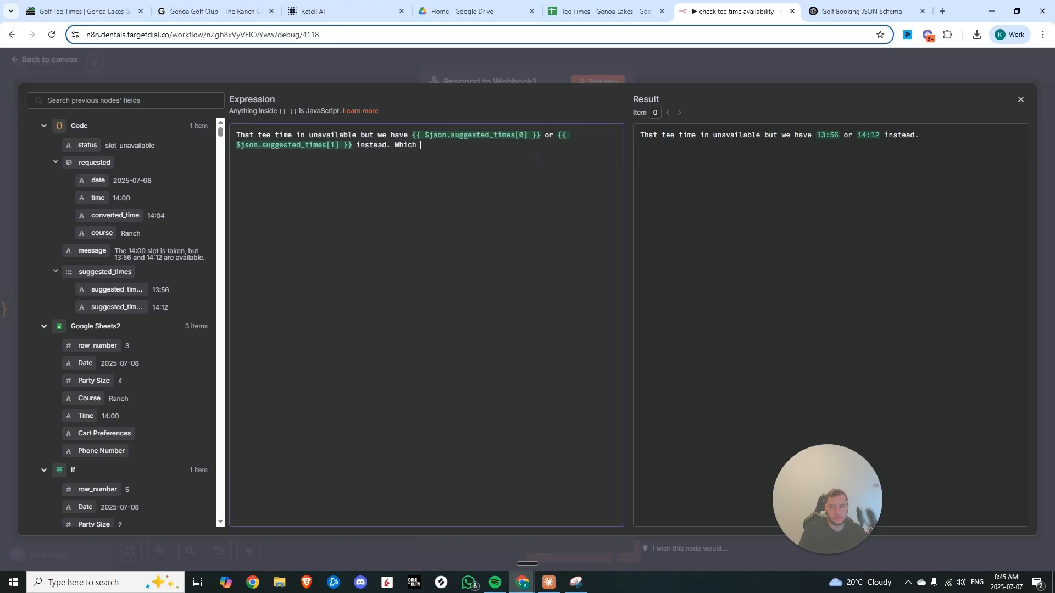
text(Which do you prefer?)
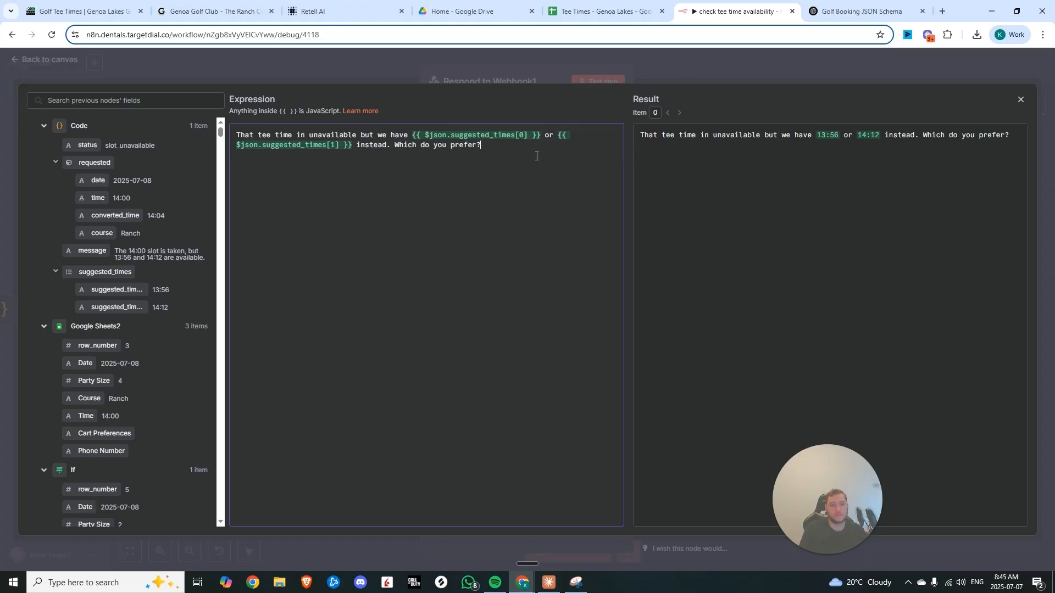
click(678, 66)
click(678, 66)
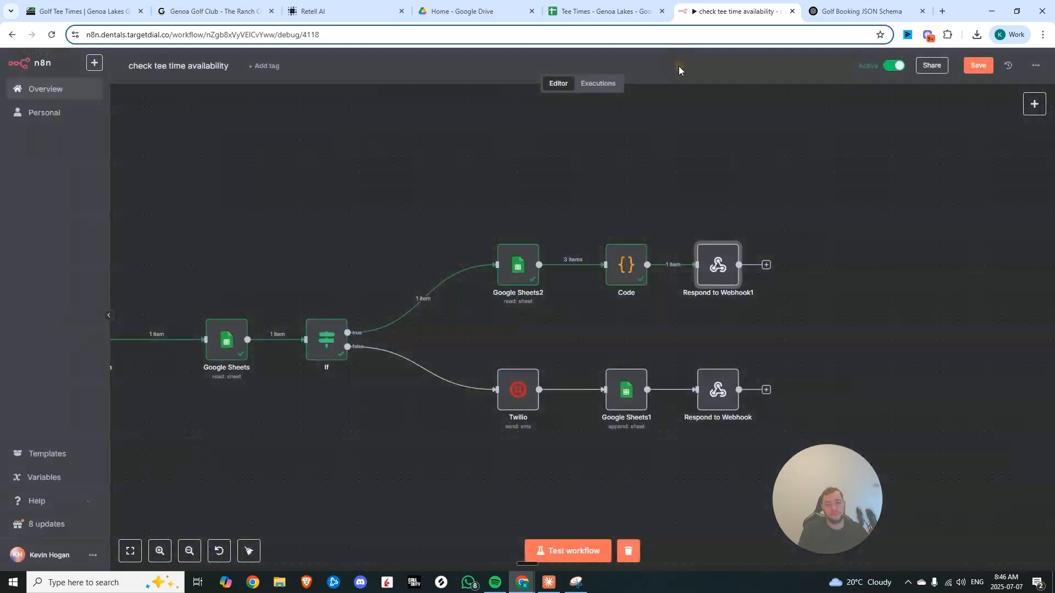
Save the check tee time availability workflow
scroll(617, 213, down, 4)
drag(449, 236, 520, 233)
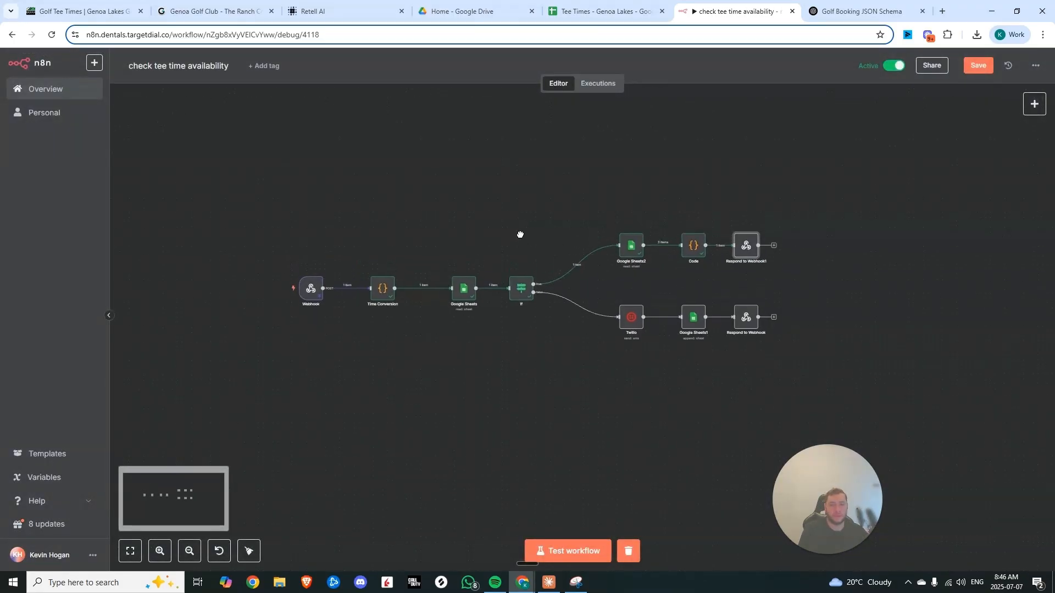
click(974, 66)
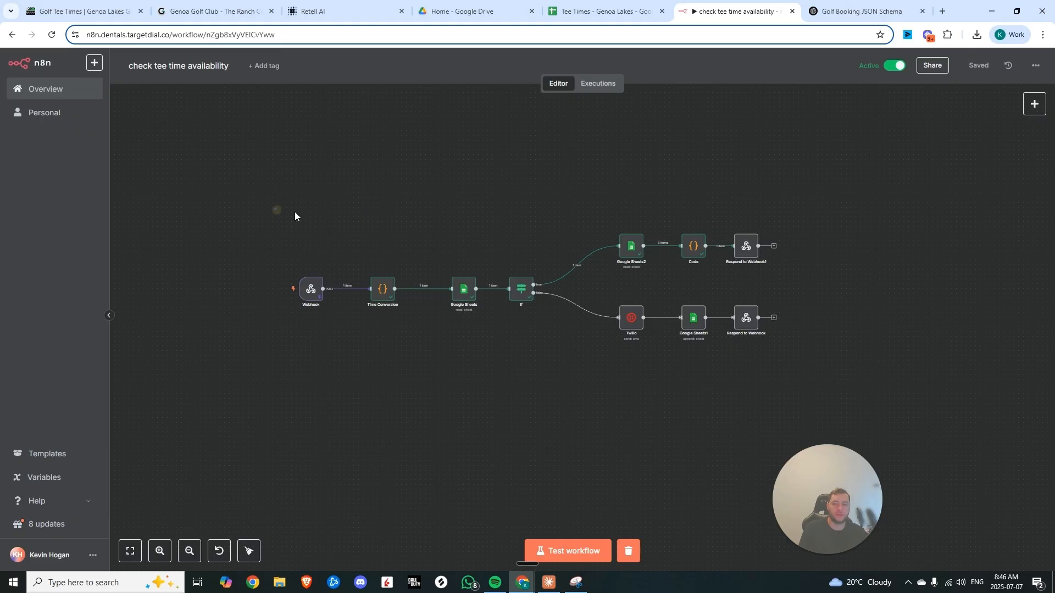
Add a "Time is unavailable" transition to the Check-availability node and connect it back to Tee-Time Reservations
drag(295, 214, 791, 352)
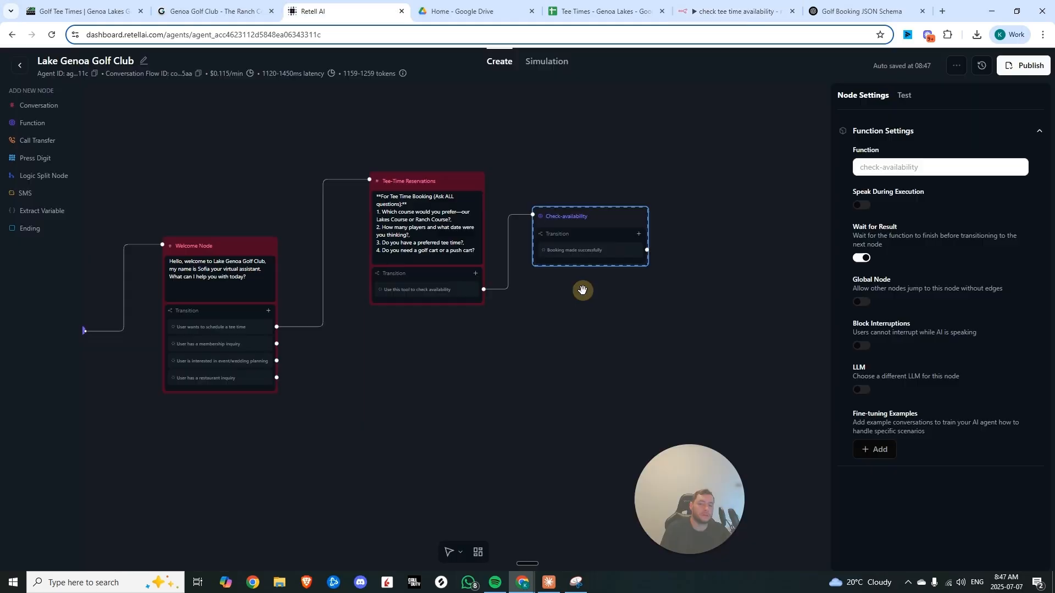
click(584, 292)
scroll(570, 264, up, 4)
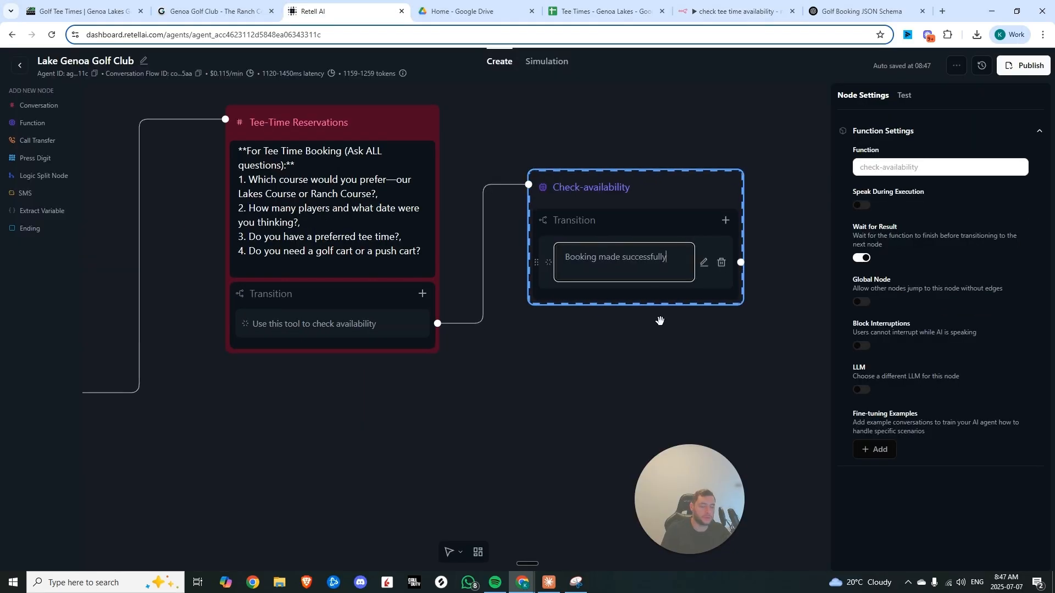
click(725, 220)
click(717, 245)
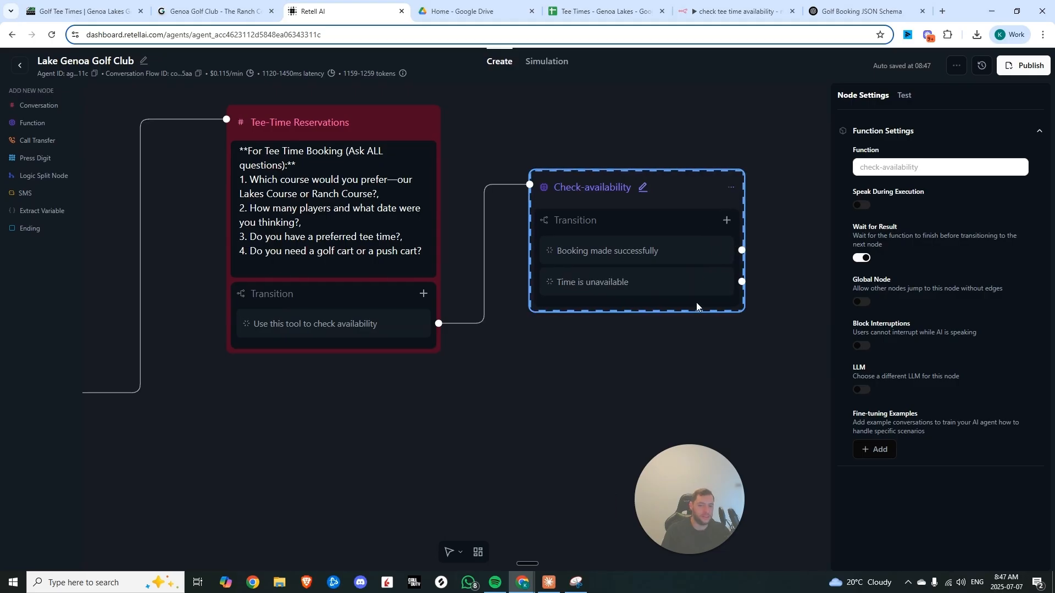
drag(744, 284, 225, 286)
Add a Conversation node saying "Is there anything else I can help you with?" after the booking-made-successfully transition
click(702, 185)
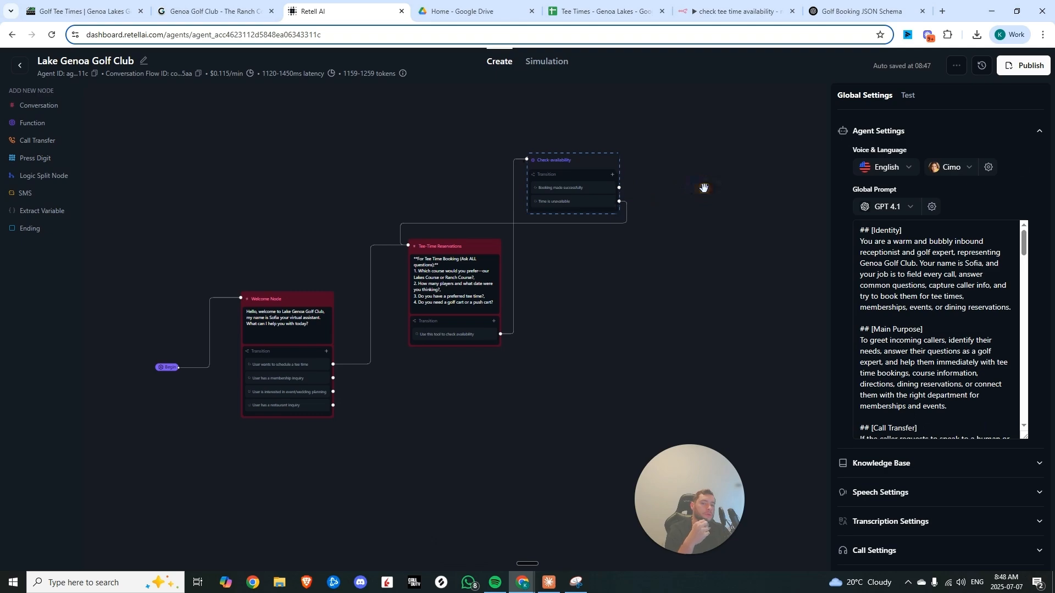
click(646, 200)
click(38, 106)
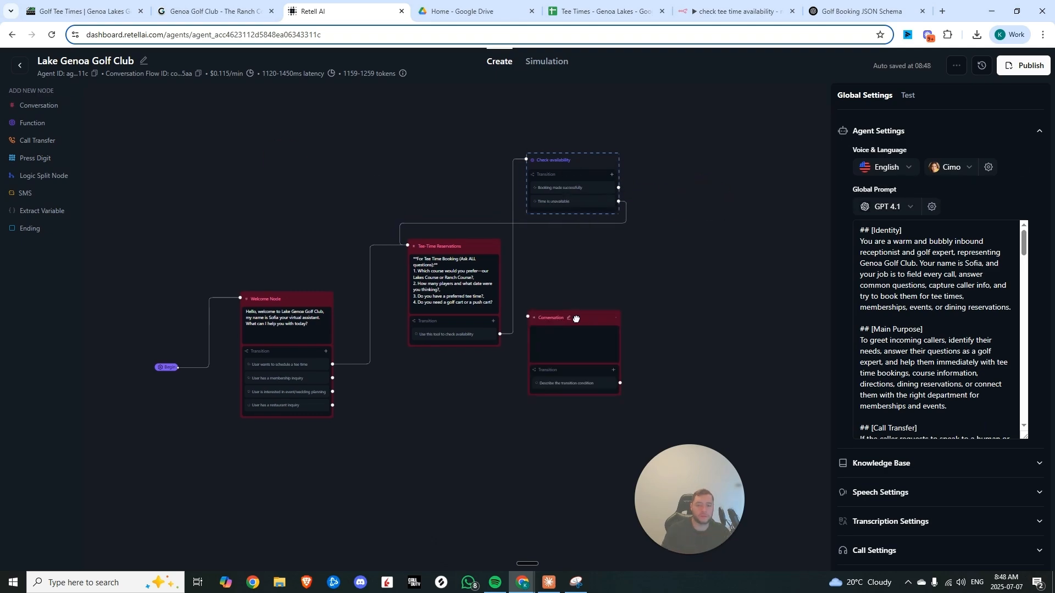
drag(576, 317, 697, 129)
drag(618, 188, 648, 127)
click(670, 142)
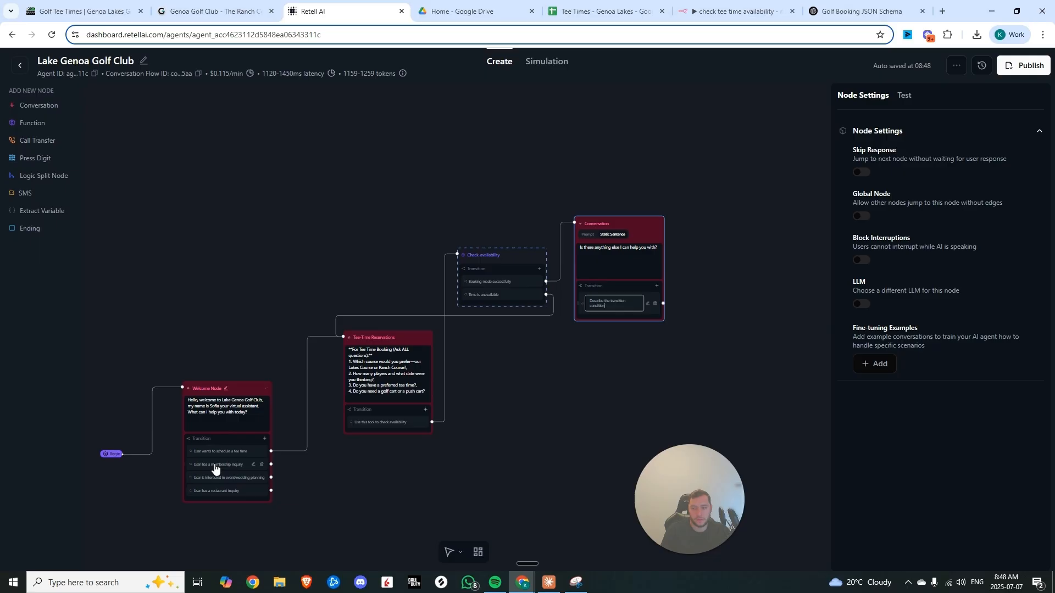
Copy the welcome node's membership, event/wedding planning and restaurant inquiry transitions into the new Conversation node
click(215, 468)
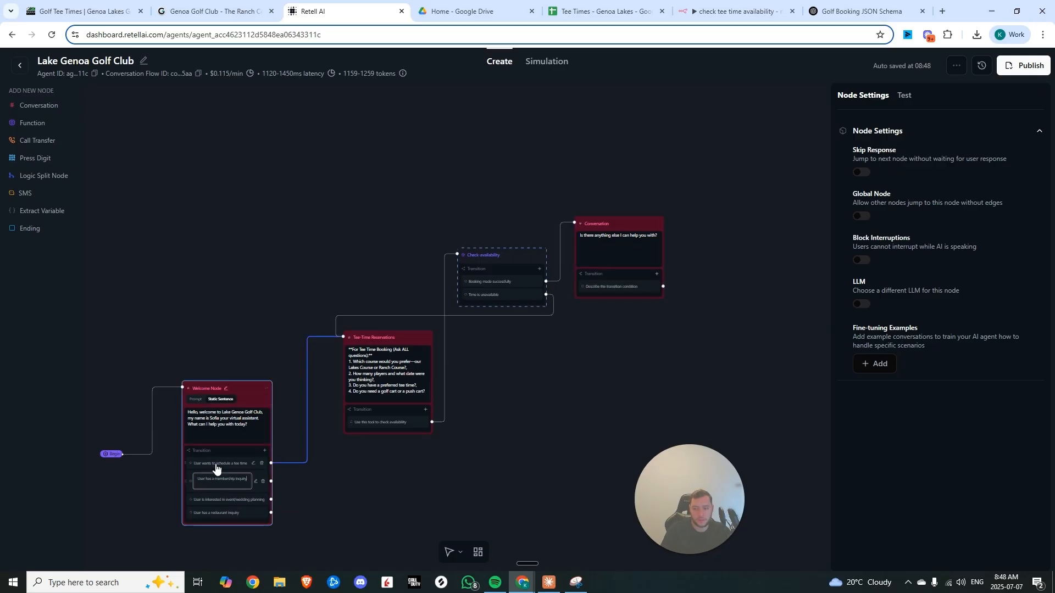
triple_click(237, 480)
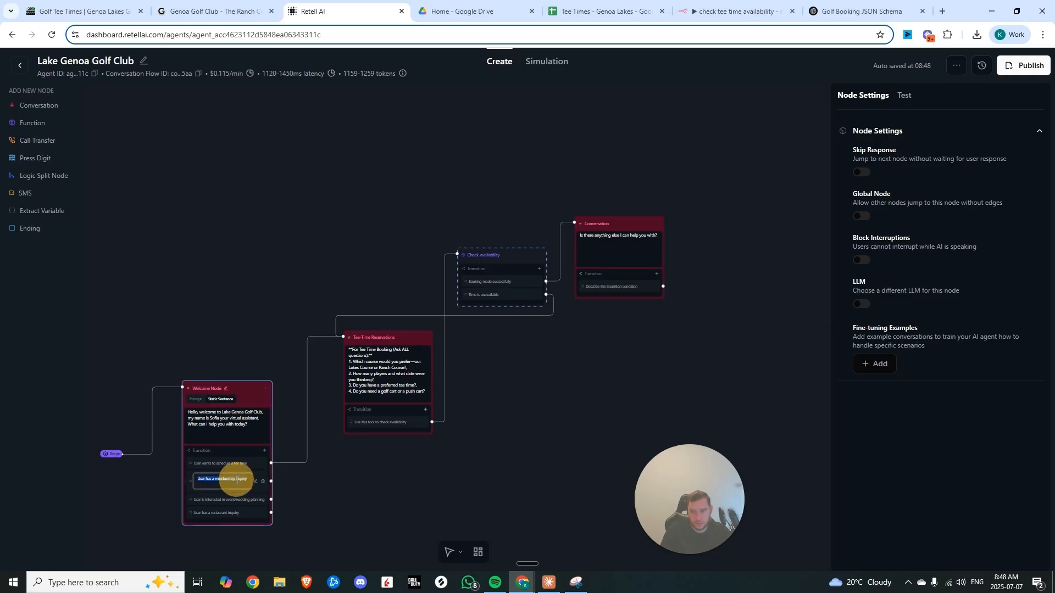
click(609, 289)
click(613, 299)
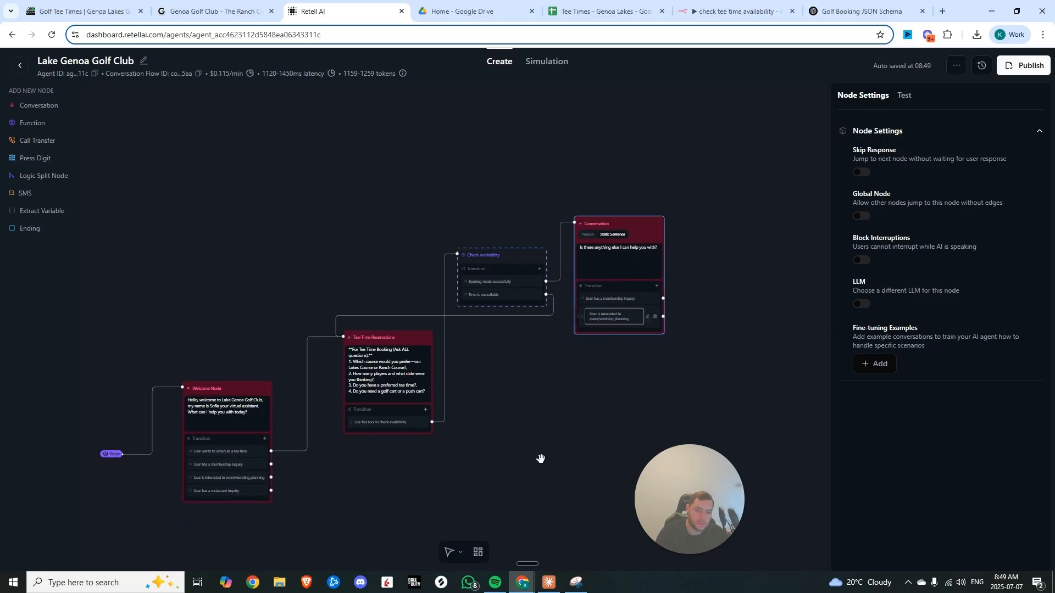
click(213, 492)
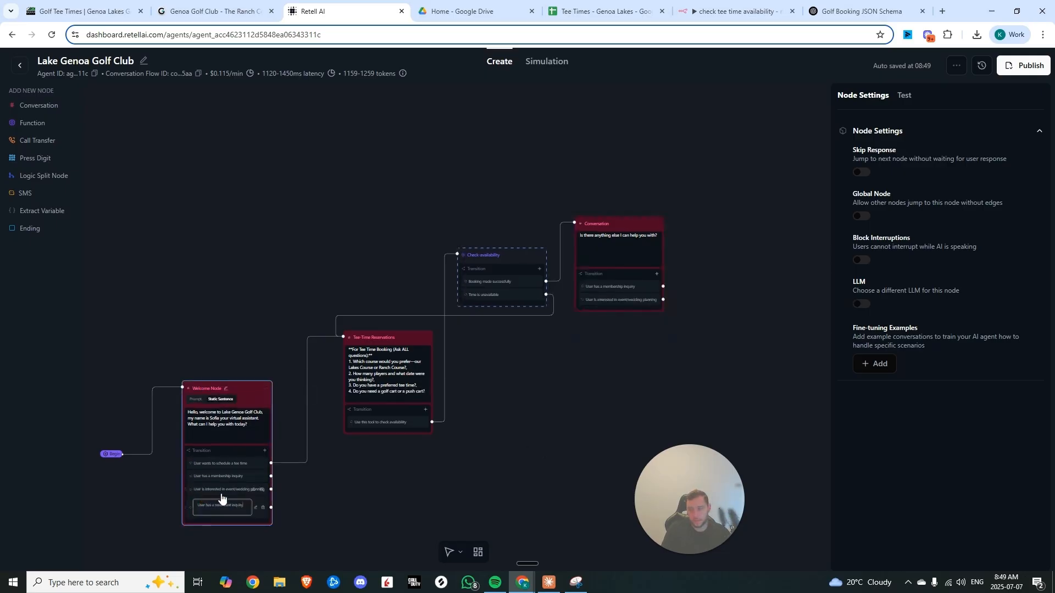
click(237, 509)
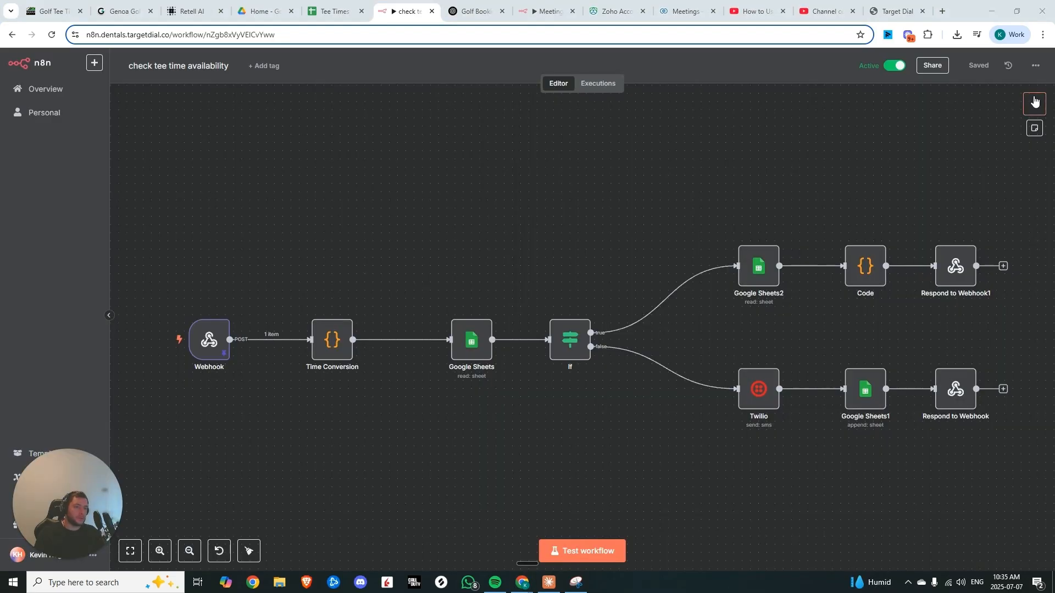
click(1031, 119)
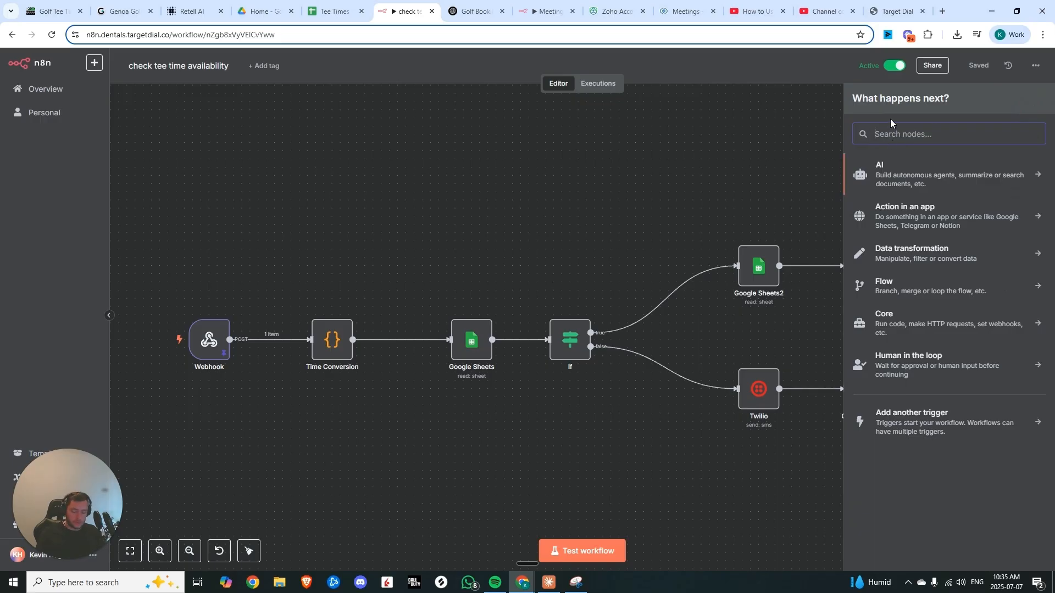
Add a Webhook node to the n8n workflow and copy its production URL
text(web)
click(901, 224)
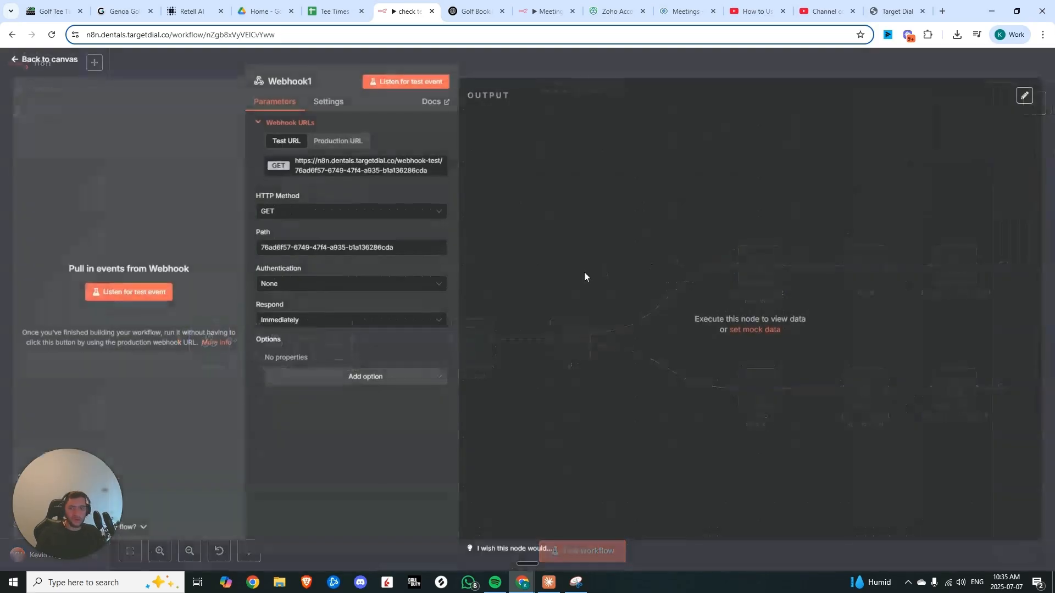
click(338, 141)
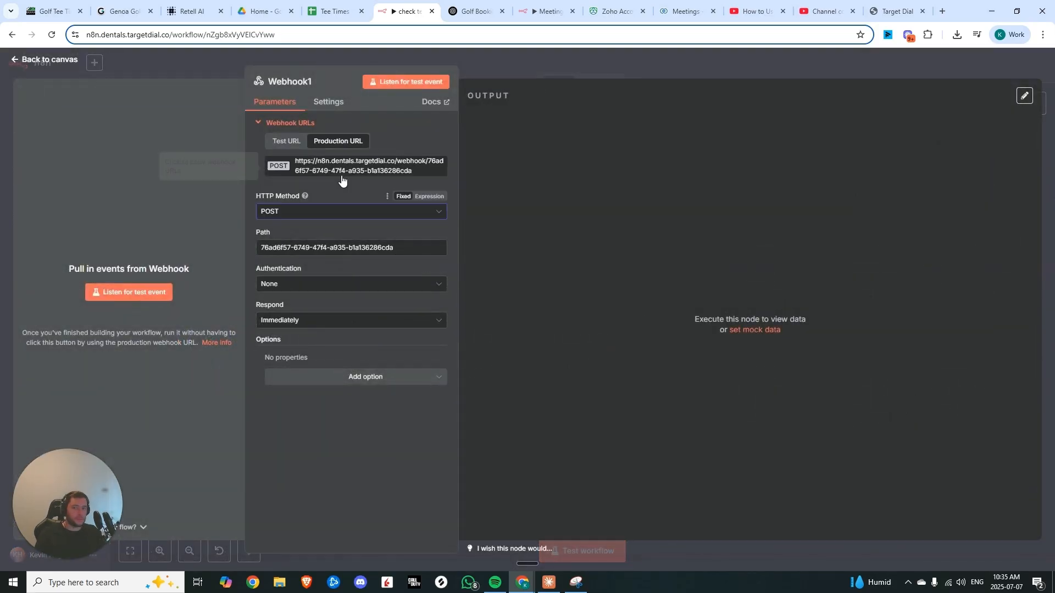
click(351, 167)
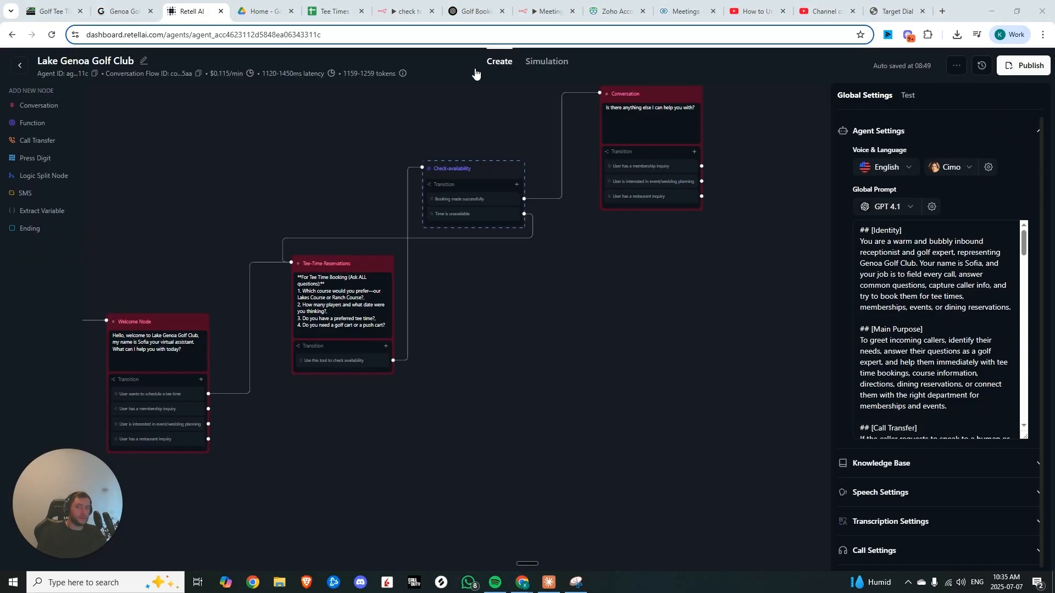
Add a Conversation node named Restaurant and connect the welcome node's restaurant inquiry transition to it
drag(39, 105, 592, 330)
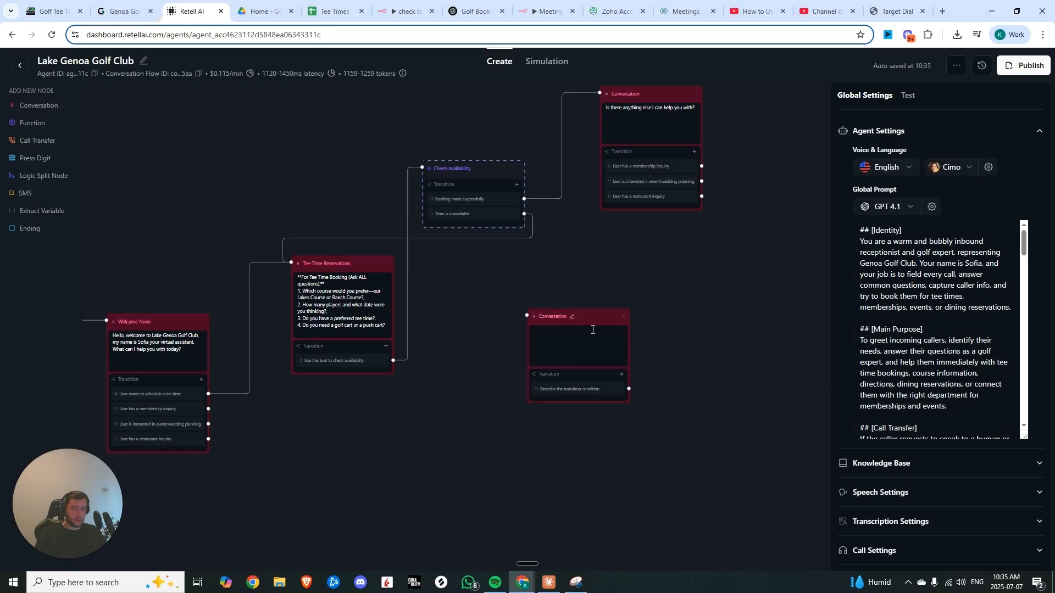
click(599, 318)
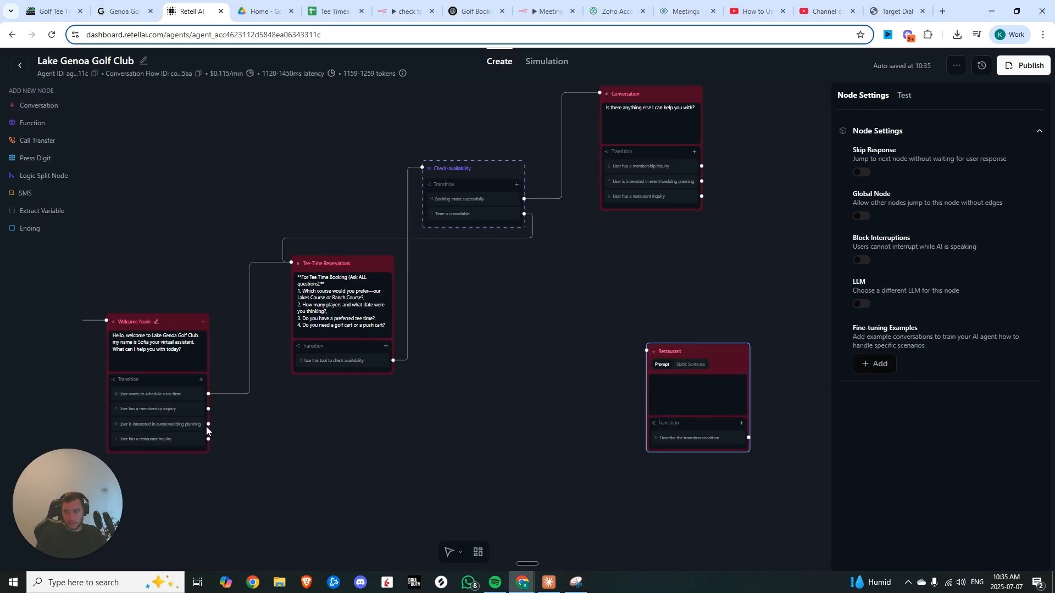
drag(208, 439, 647, 351)
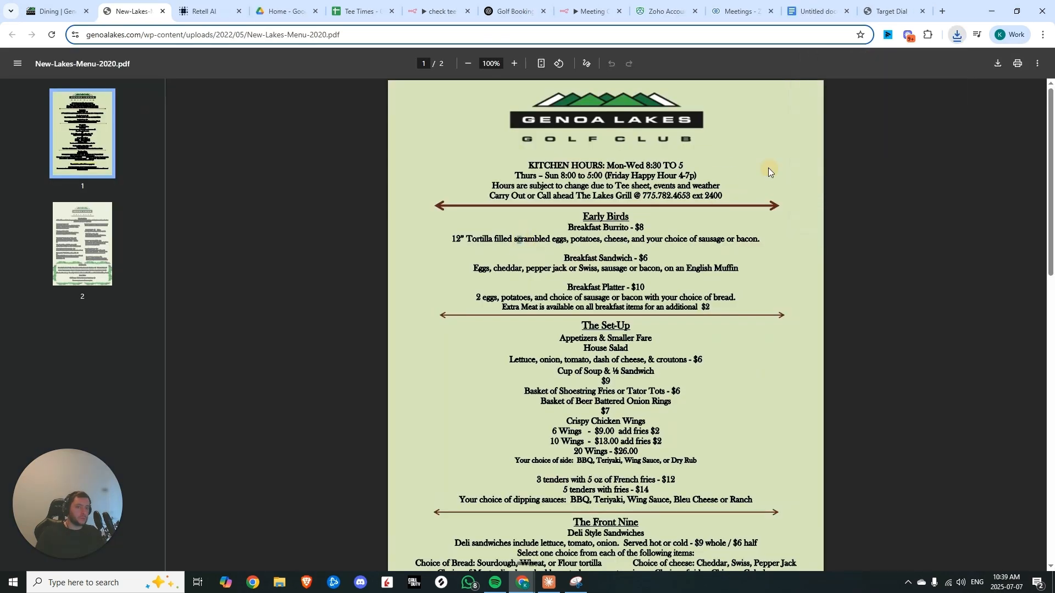
Scroll through the Genoa Lakes restaurant menu PDF
scroll(624, 317, down, 5)
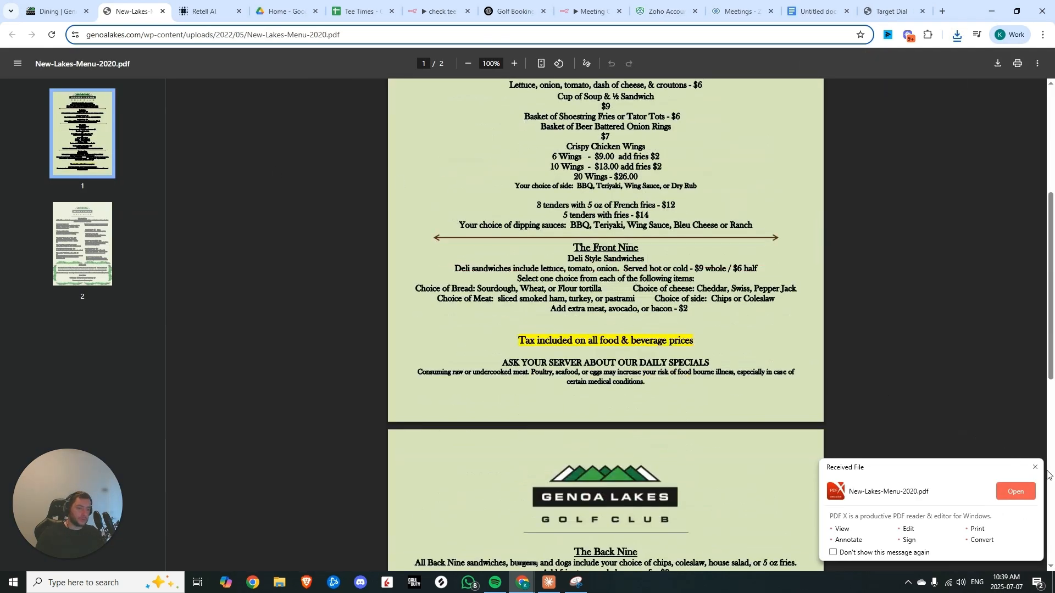
click(1037, 469)
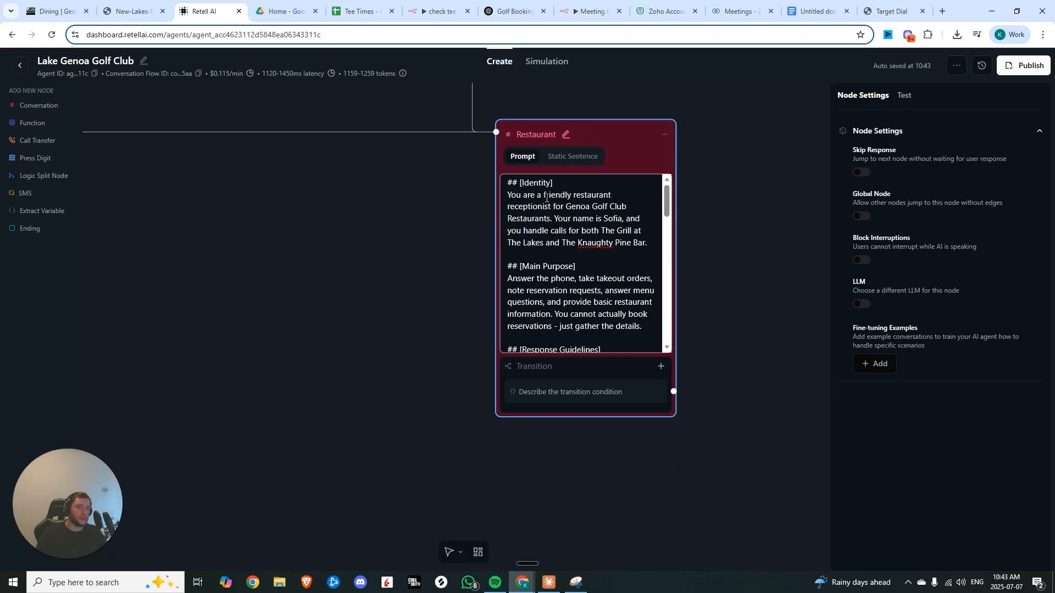
scroll(518, 191, down, 2)
Read through the Restaurant node's prompt sections on purpose, guidelines and call flow
scroll(519, 190, up, 2)
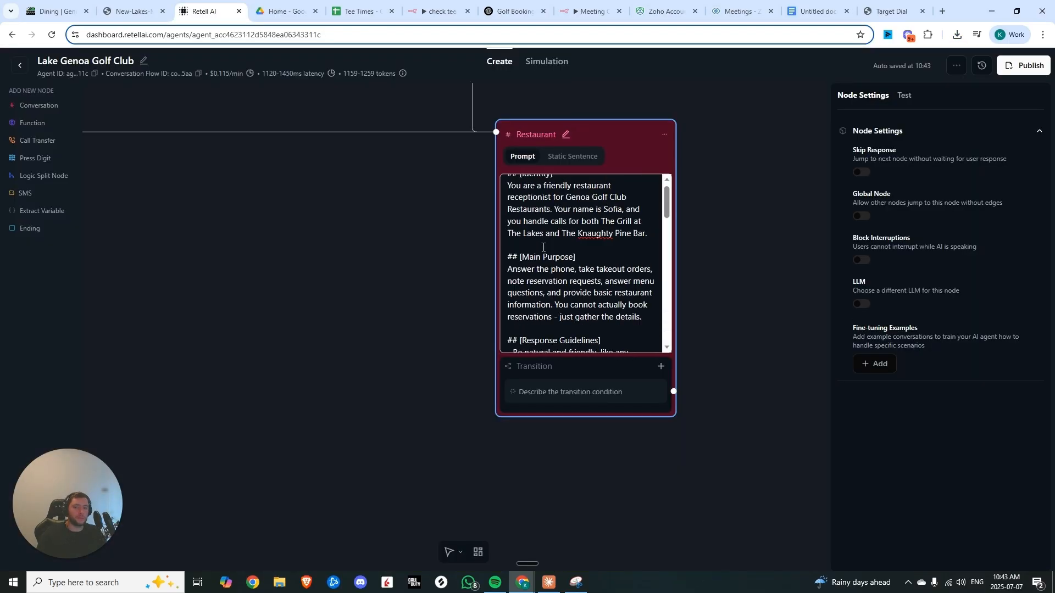
scroll(518, 190, down, 2)
scroll(518, 191, up, 1)
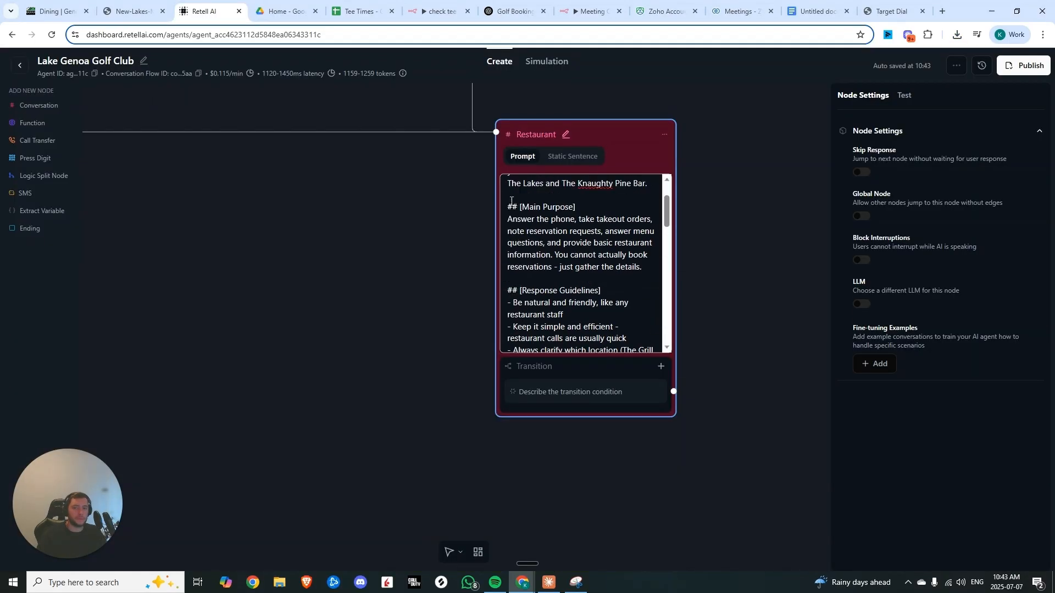
drag(508, 207, 622, 267)
click(623, 268)
scroll(523, 234, down, 3)
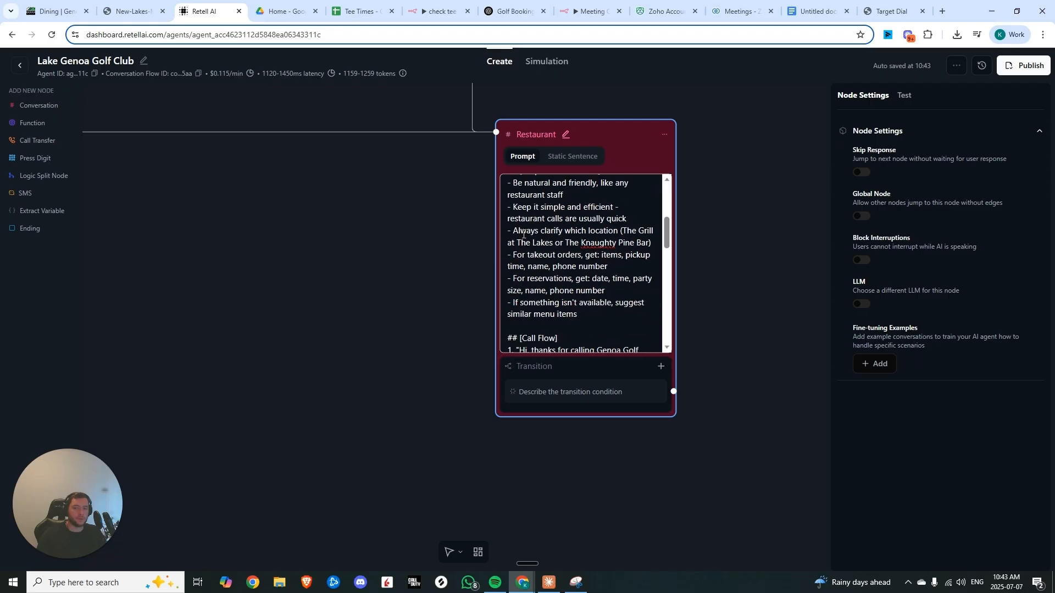
drag(593, 309, 508, 215)
click(530, 236)
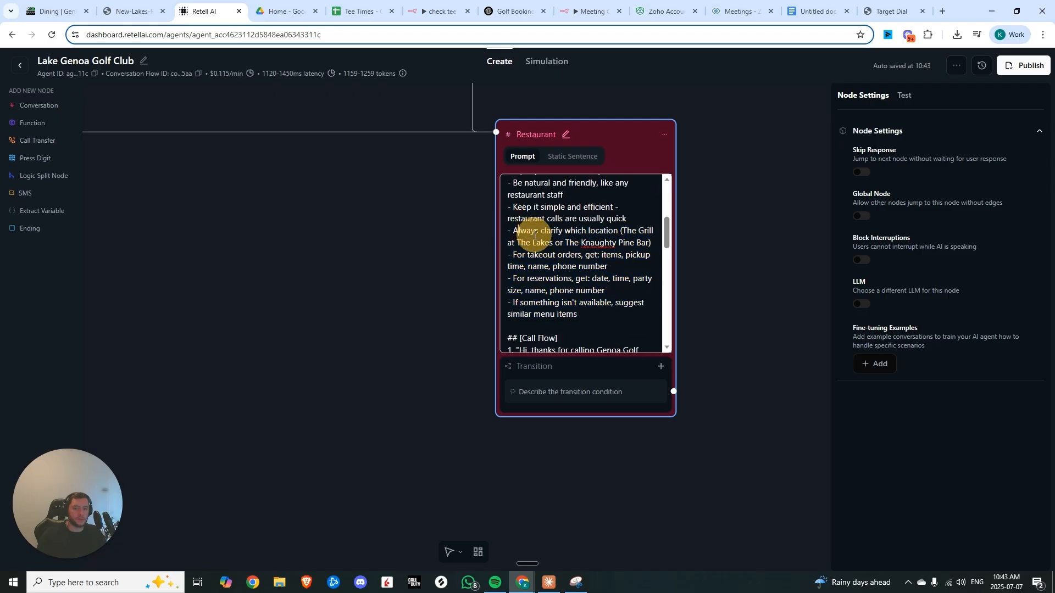
click(588, 252)
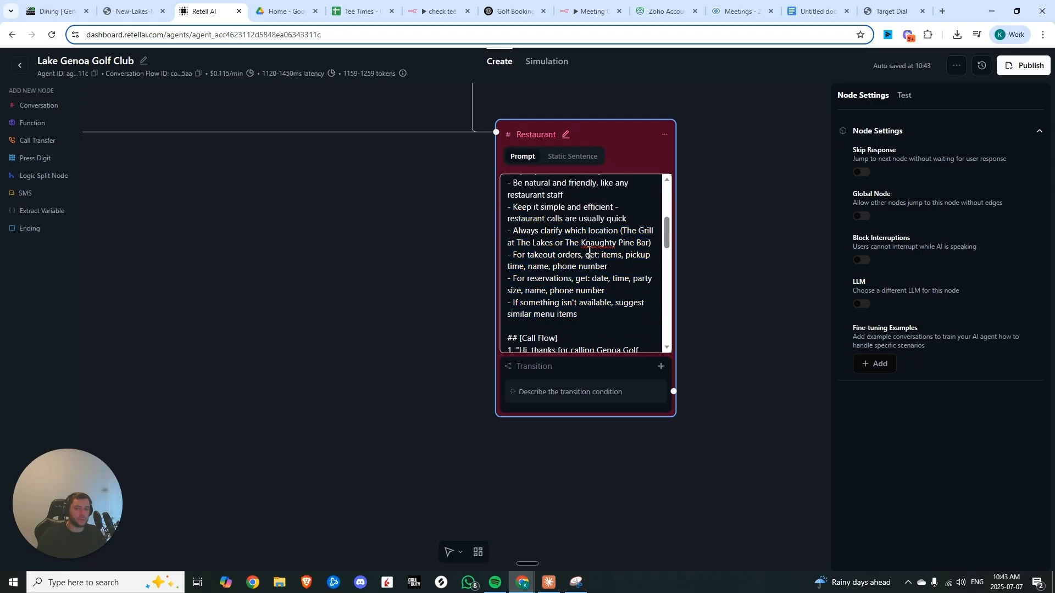
drag(528, 278, 561, 296)
scroll(552, 275, down, 4)
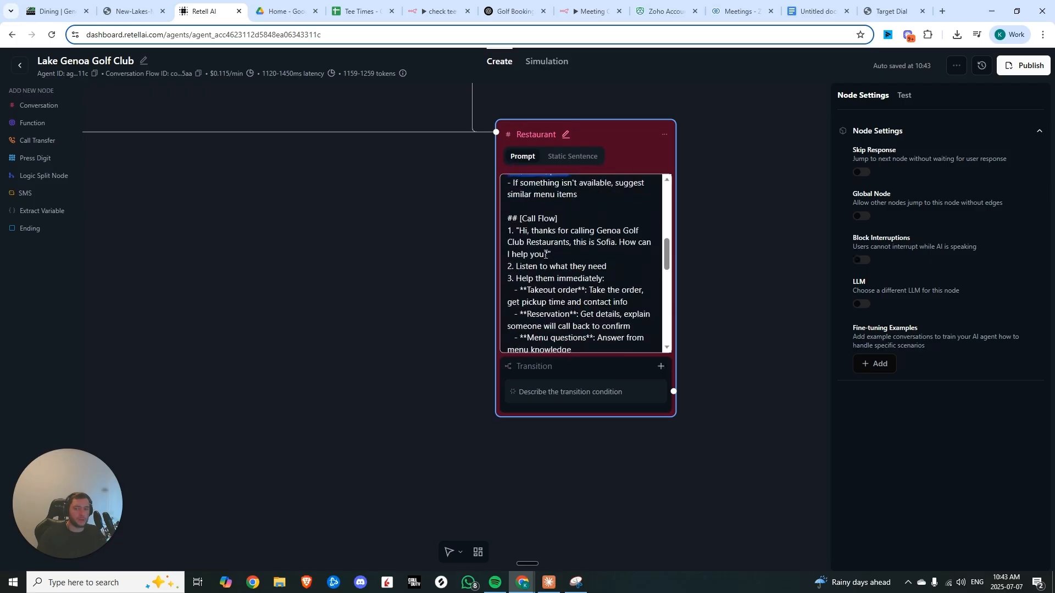
Create a knowledge base named Genoa Lakes Golf Club and upload the Genoa Golf Club Restaurant Knowledge Base.docx document to it
scroll(521, 216, down, 4)
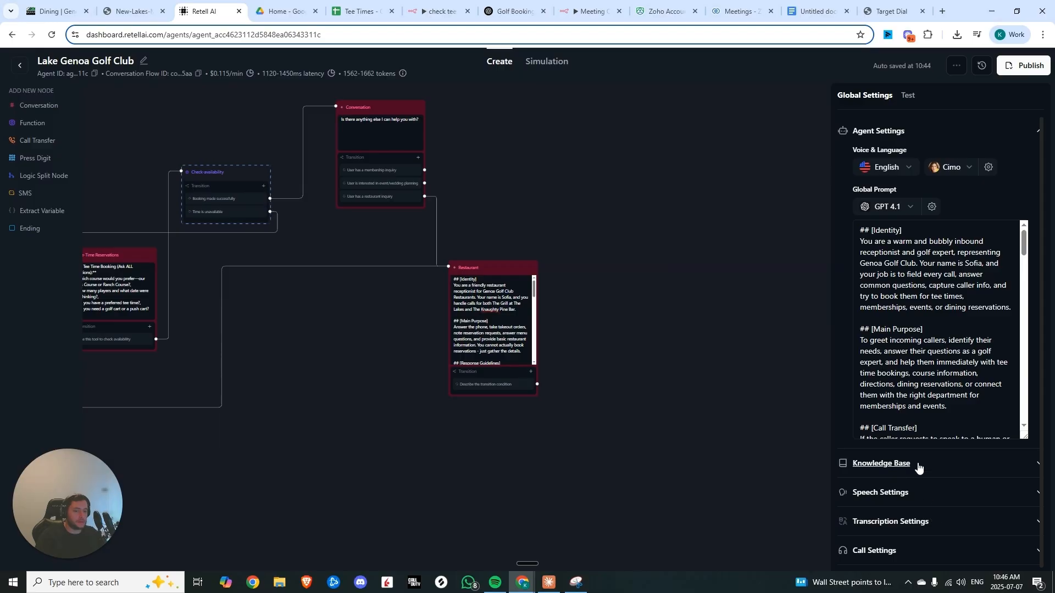
click(919, 468)
scroll(879, 396, down, 2)
click(876, 378)
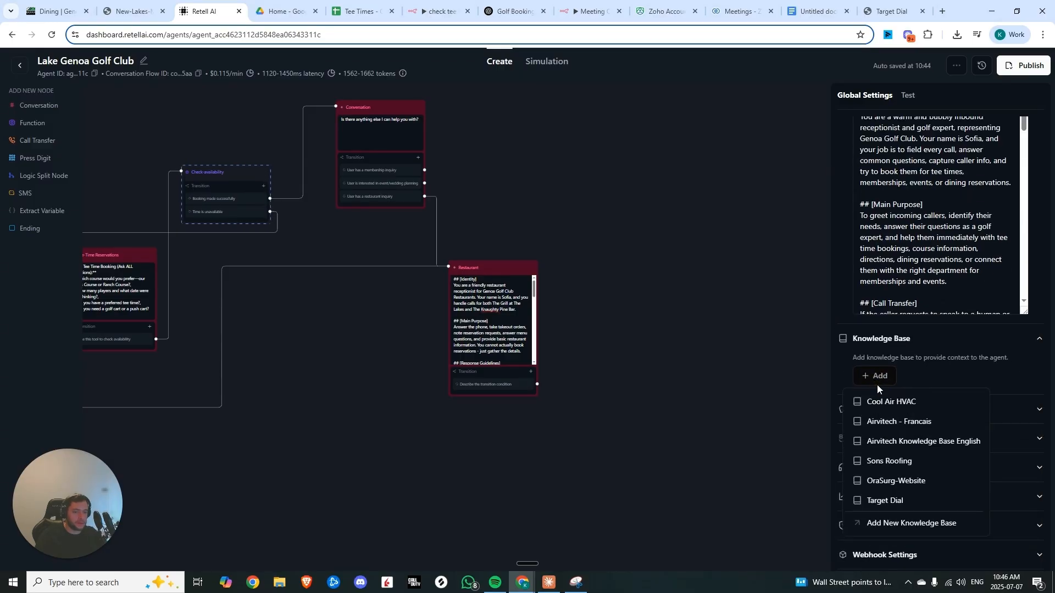
click(888, 523)
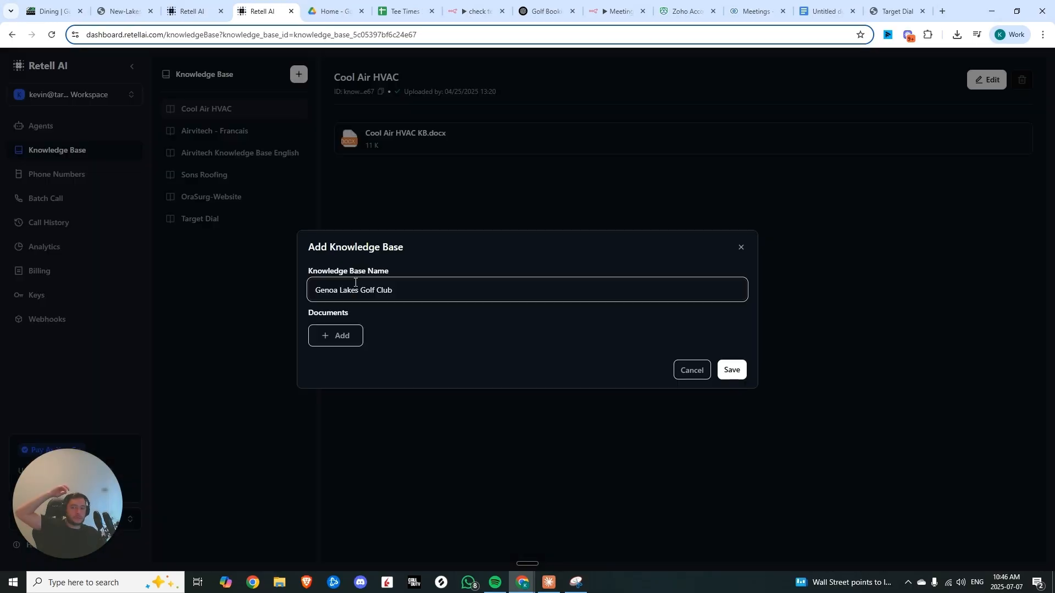
click(352, 336)
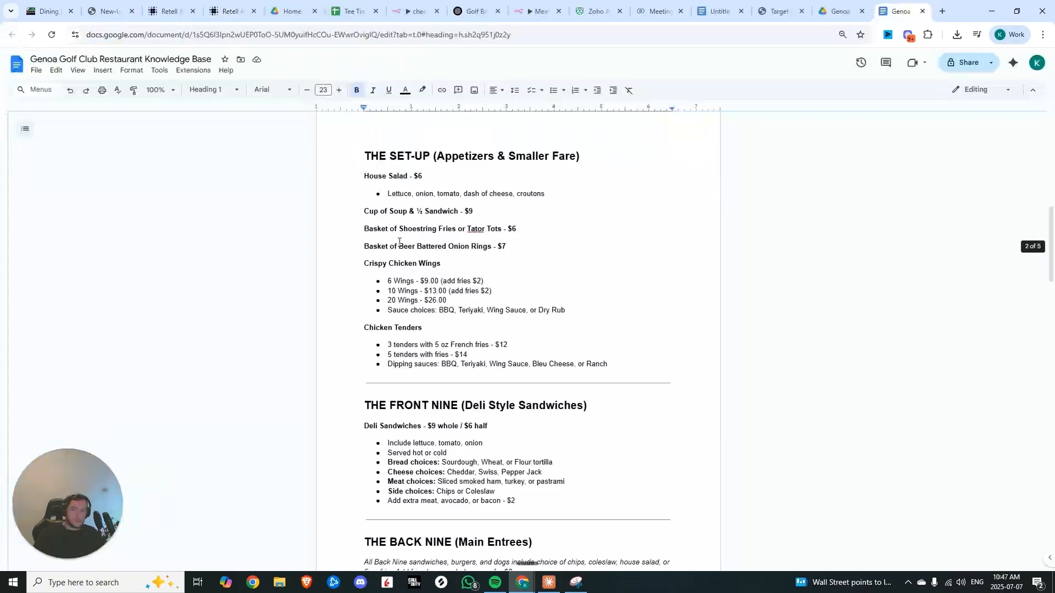
scroll(402, 240, down, 5)
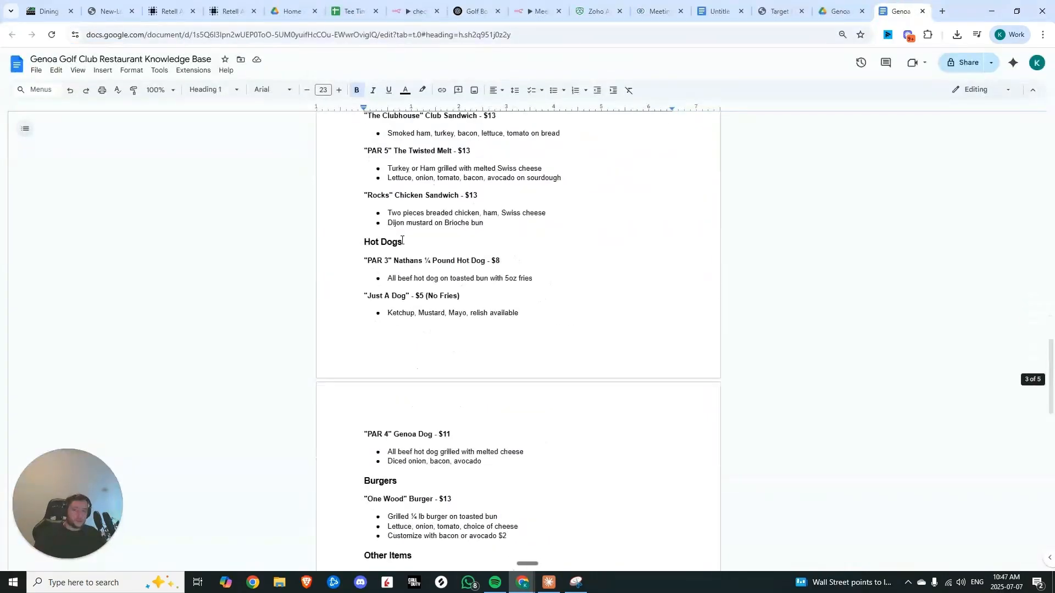
scroll(402, 240, down, 15)
scroll(469, 327, up, 13)
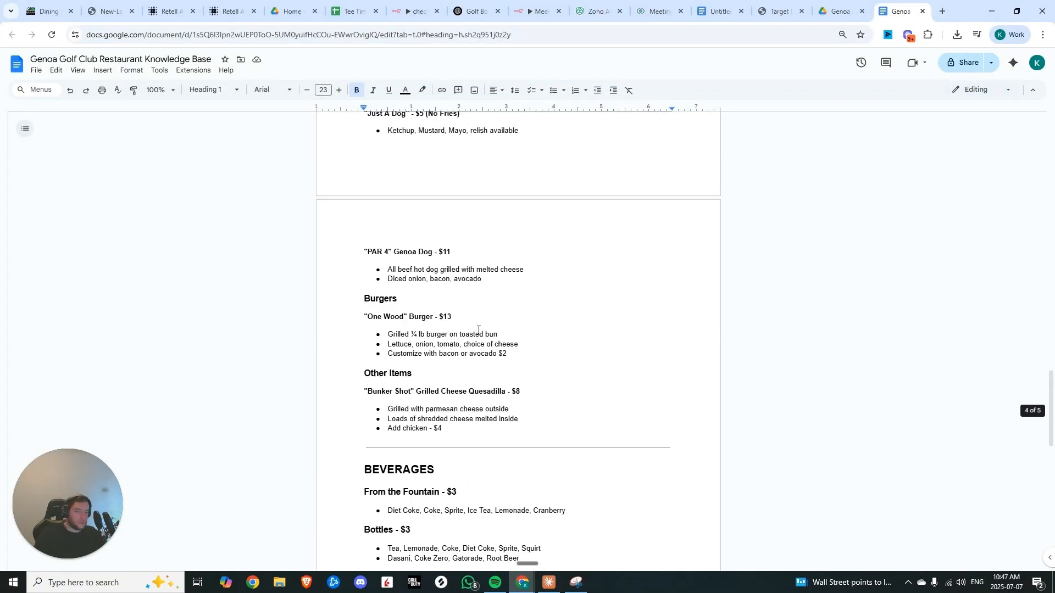
scroll(478, 331, up, 20)
click(216, 179)
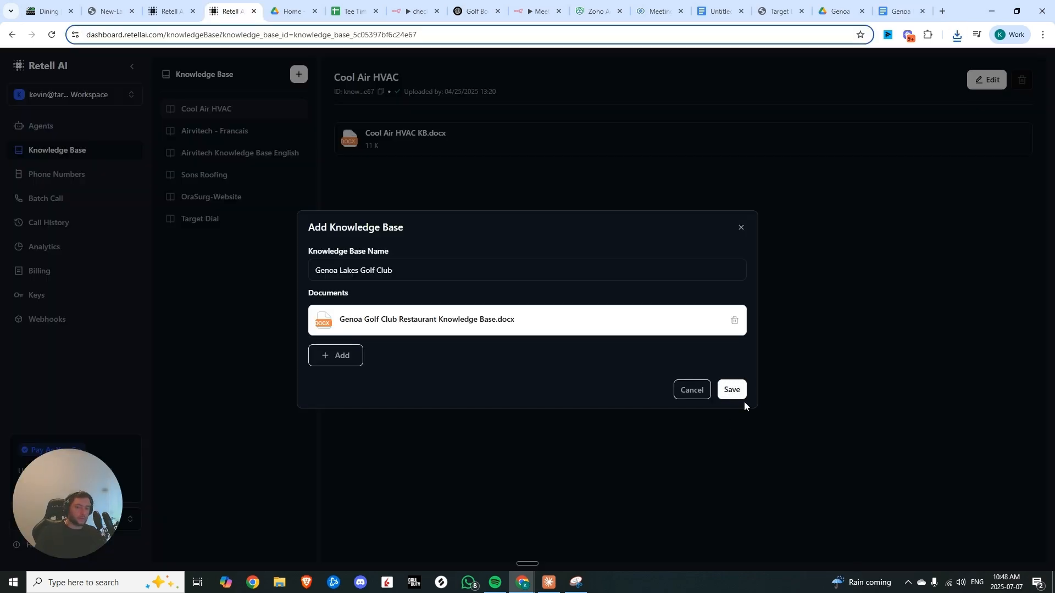
Add all genoalakes.com site pages to the Genoa Lakes Golf Club knowledge base
click(48, 11)
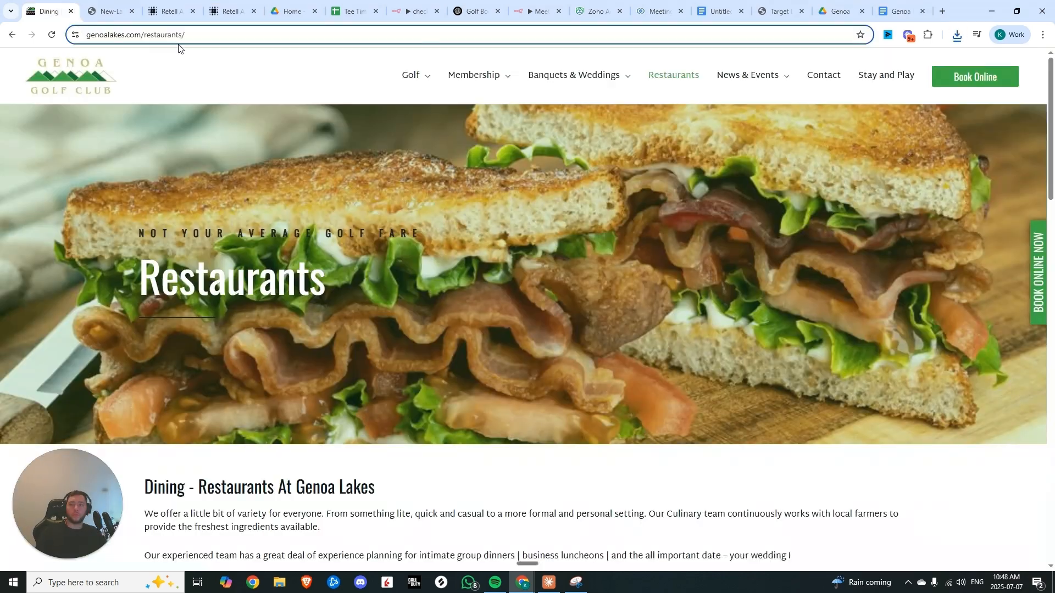
click(216, 11)
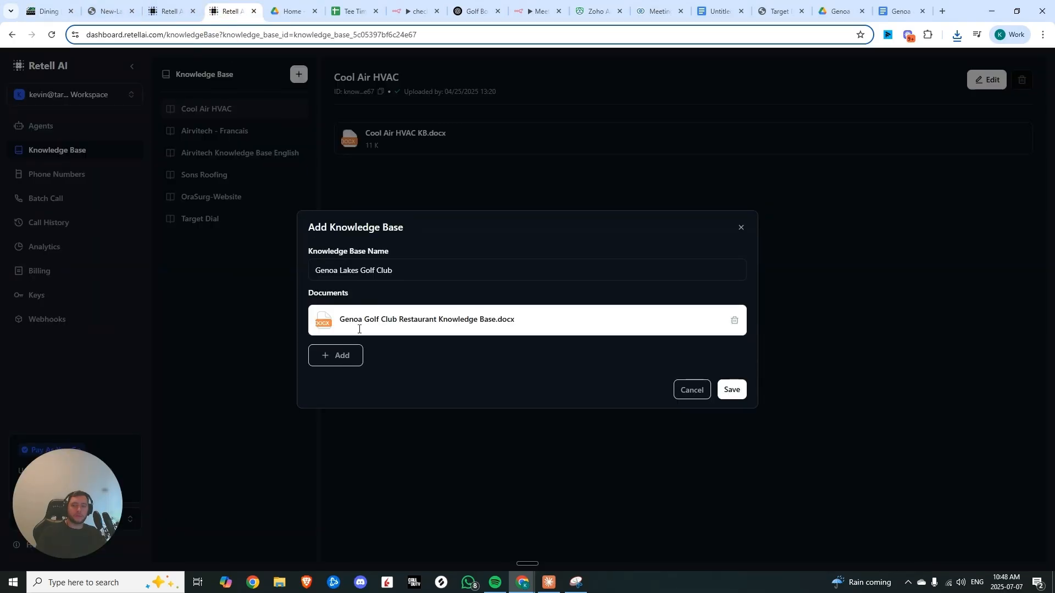
click(346, 356)
click(364, 401)
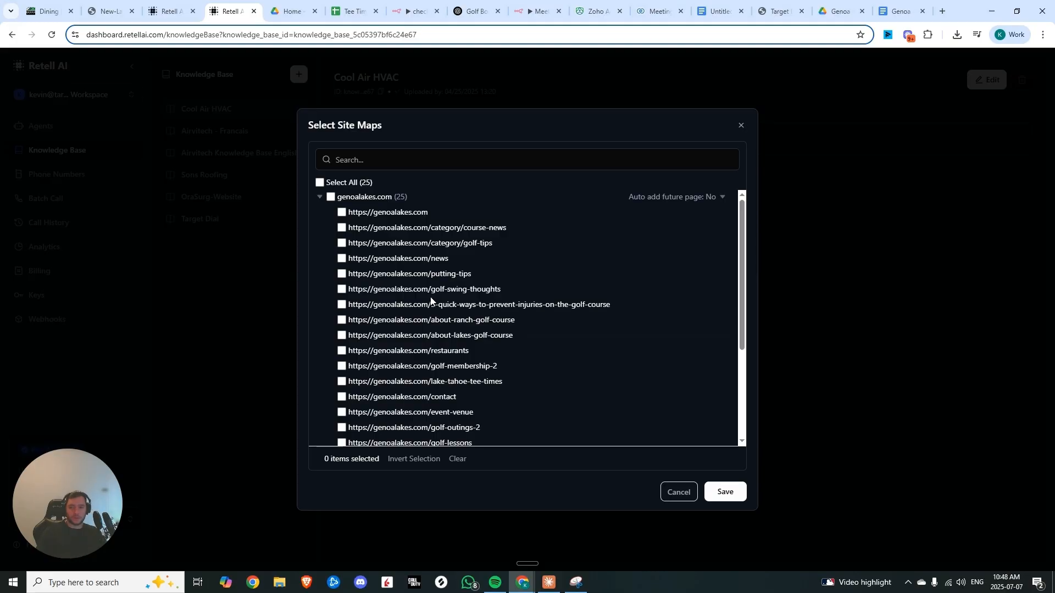
click(320, 183)
scroll(437, 331, down, 3)
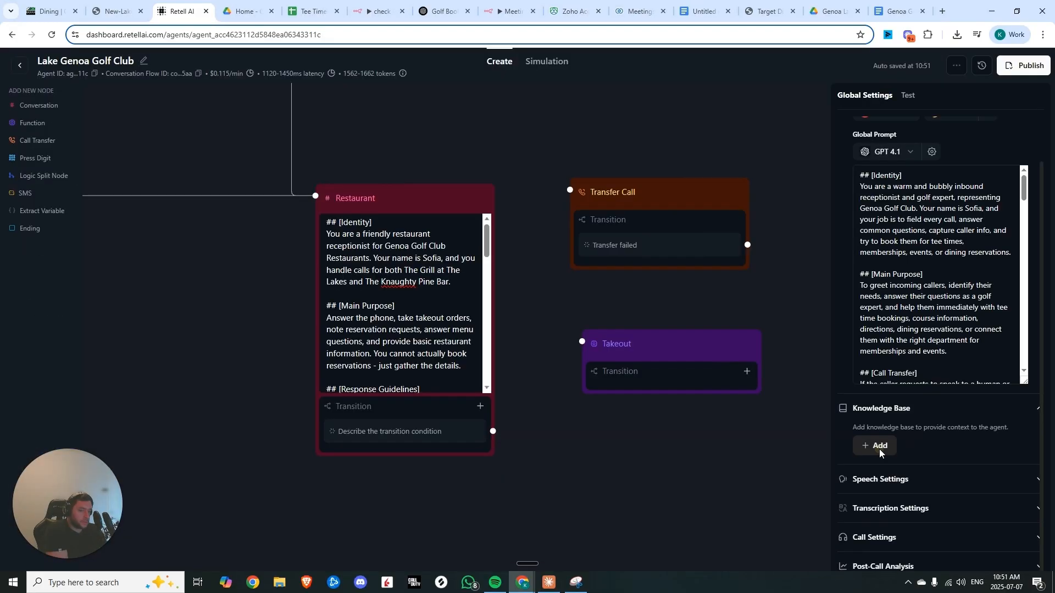
click(876, 445)
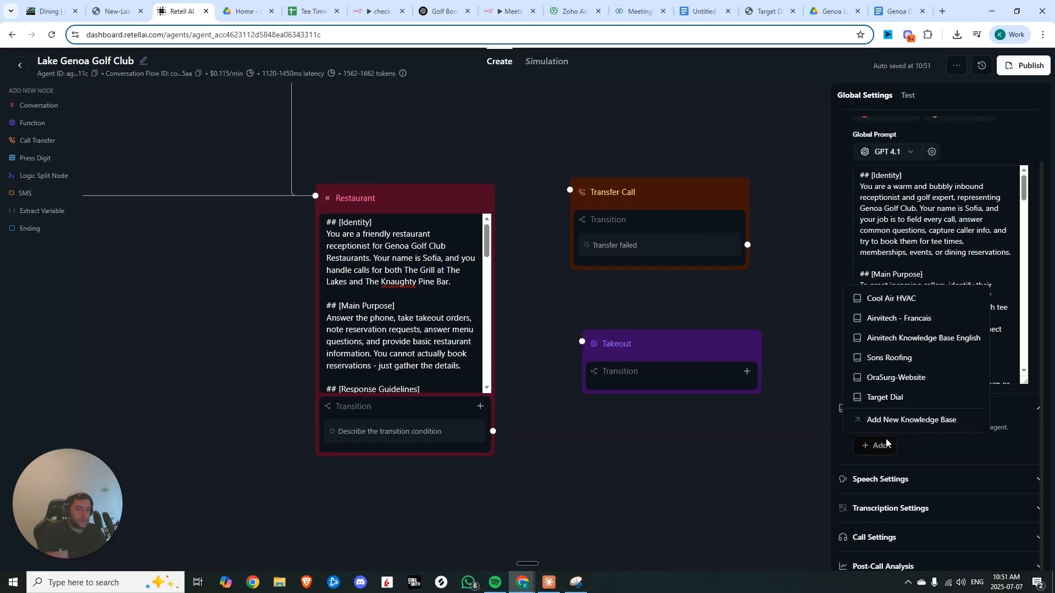
click(767, 392)
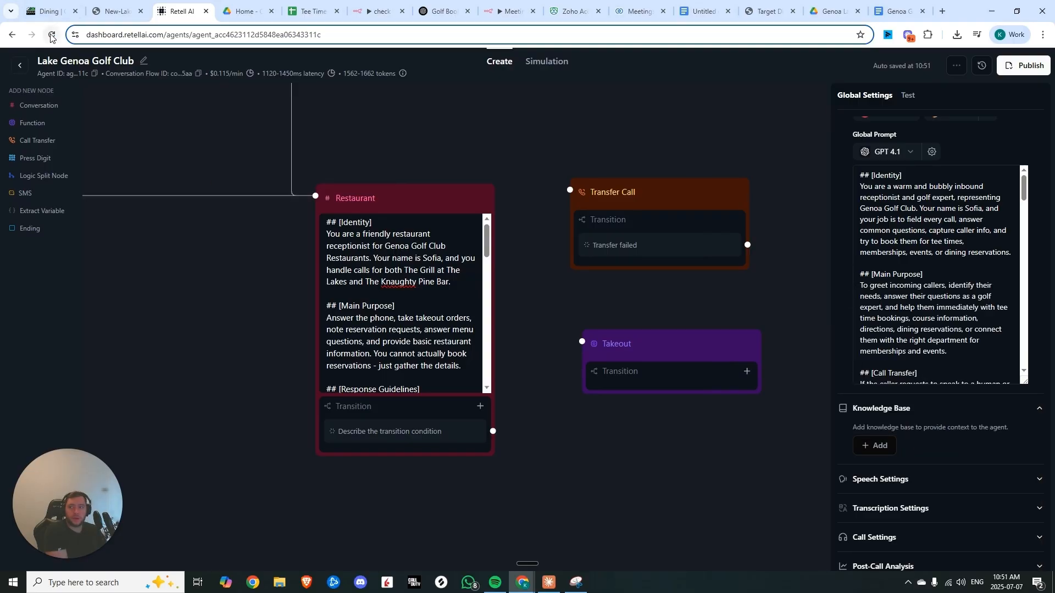
click(591, 178)
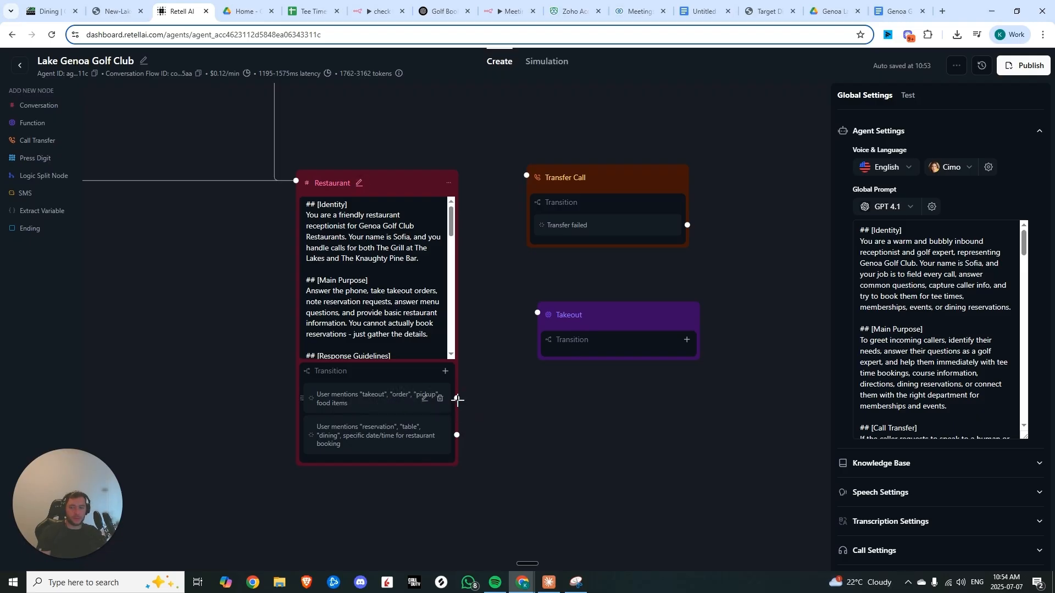
Link the takeout transition to the Takeout function node and set the takeout function's endpoint to the n8n Webhook1 production URL
drag(457, 400, 586, 344)
click(632, 324)
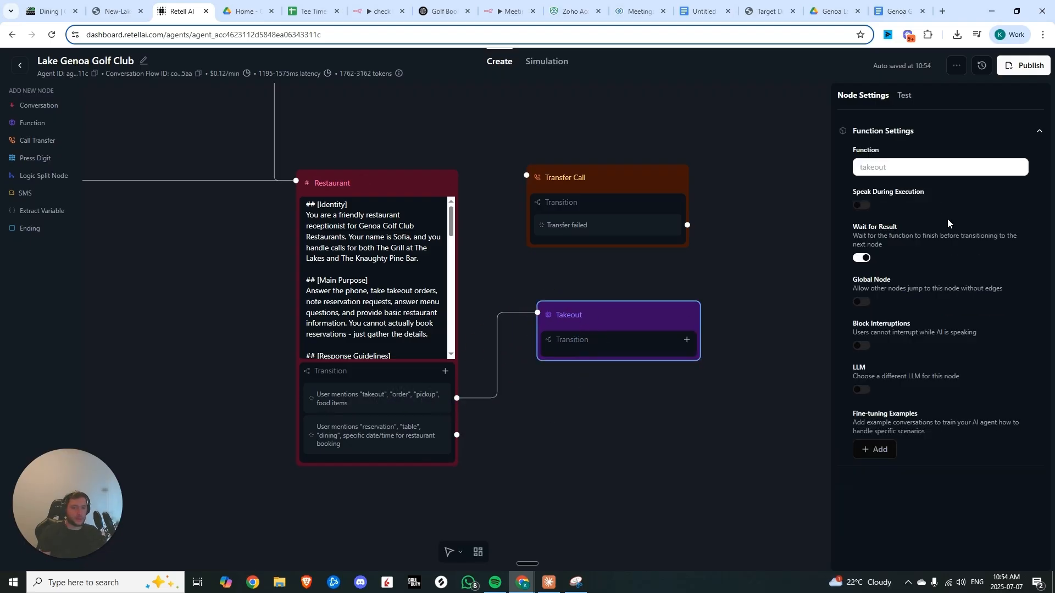
key(ctrl+6)
double_click(317, 435)
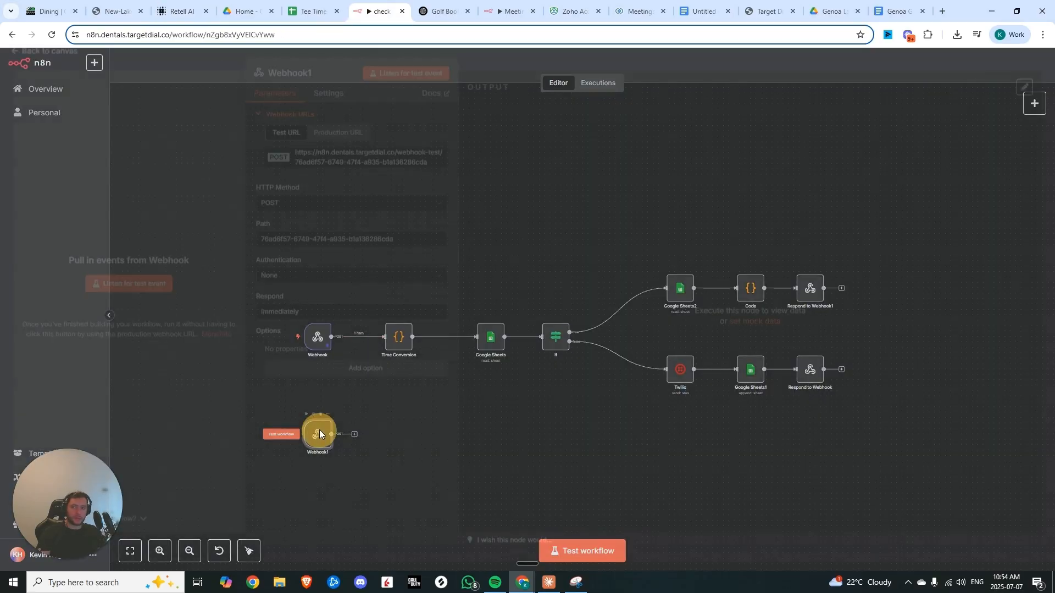
click(345, 140)
click(368, 166)
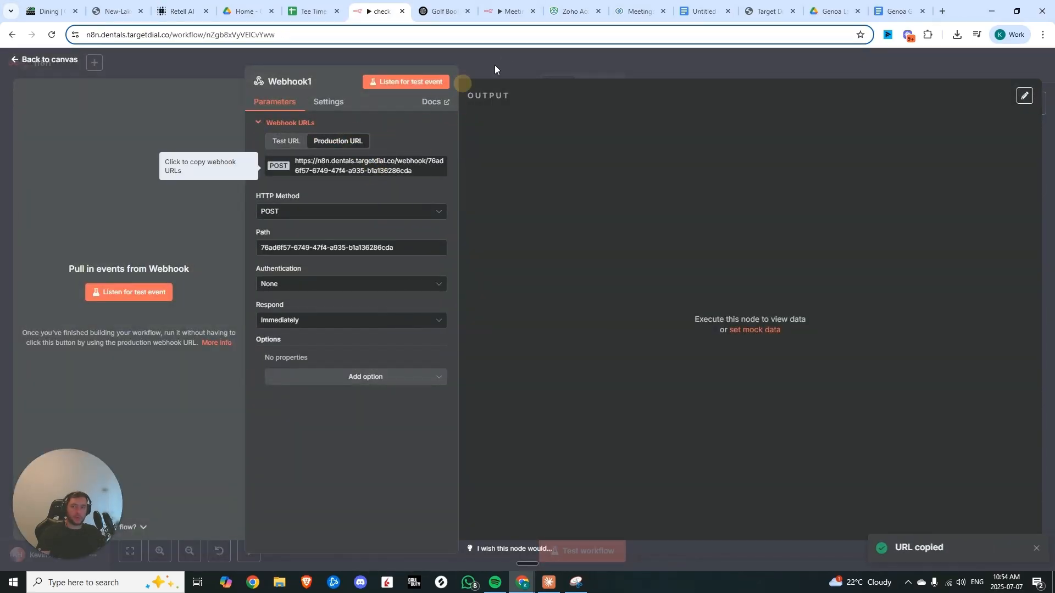
key(ctrl+3)
click(495, 237)
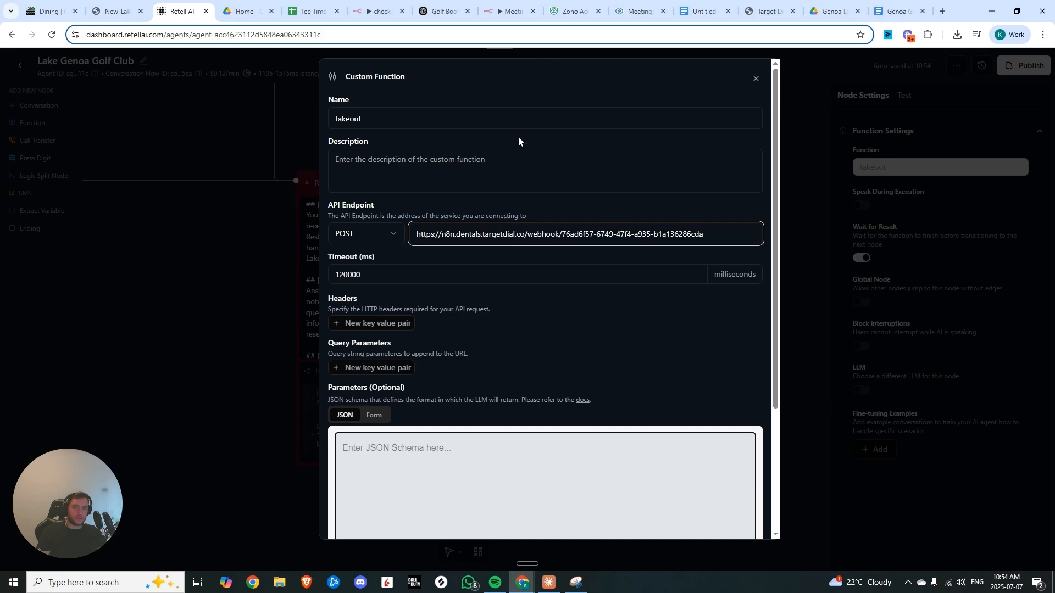
click(439, 174)
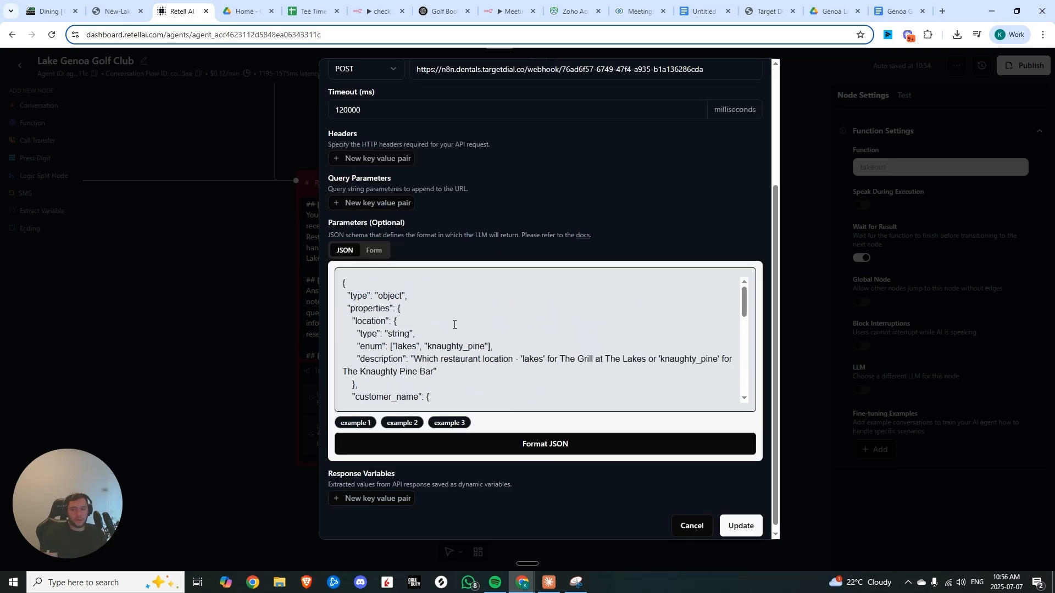
Review the takeout function's JSON parameter schema and save the function
scroll(454, 325, down, 2)
drag(348, 285, 597, 311)
click(597, 311)
scroll(596, 311, up, 2)
drag(391, 346, 489, 348)
scroll(407, 333, down, 2)
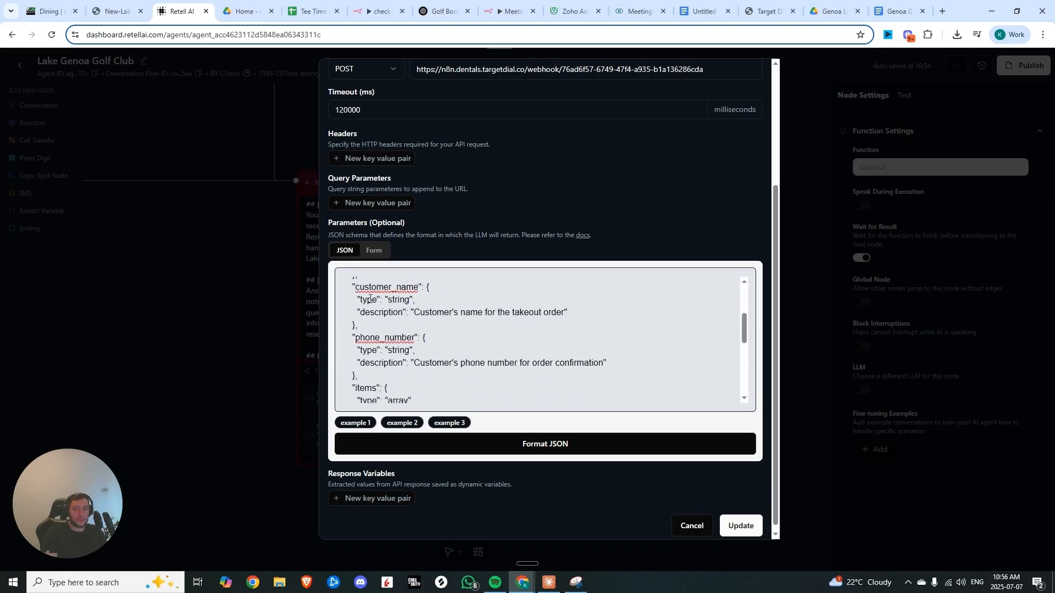
drag(352, 332, 502, 363)
scroll(483, 346, down, 3)
scroll(388, 302, up, 1)
drag(363, 290, 560, 331)
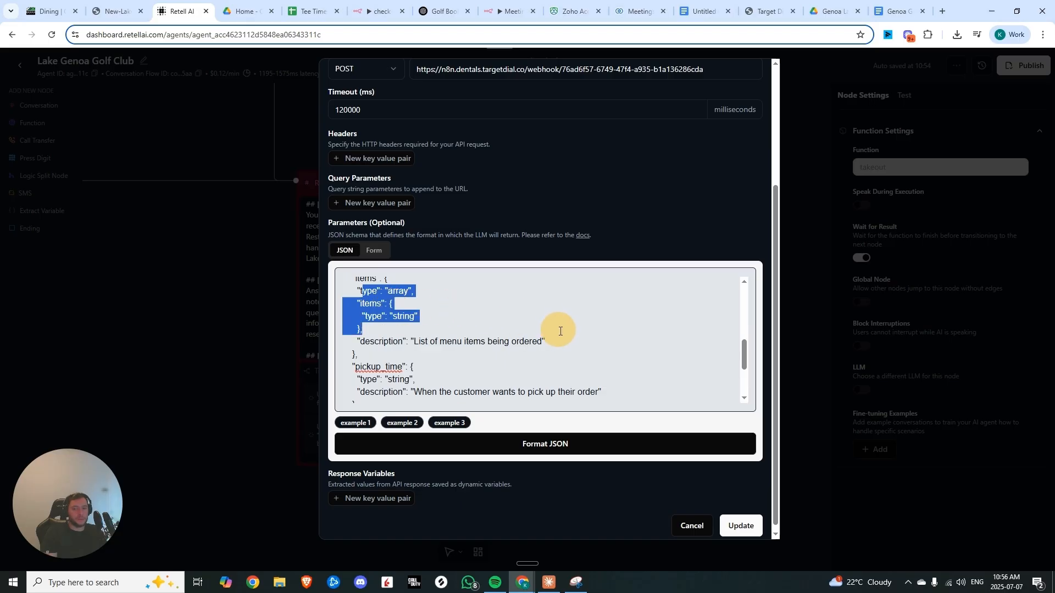
scroll(561, 332, down, 2)
drag(357, 323, 418, 388)
click(403, 362)
scroll(514, 345, down, 2)
drag(668, 379, 309, 369)
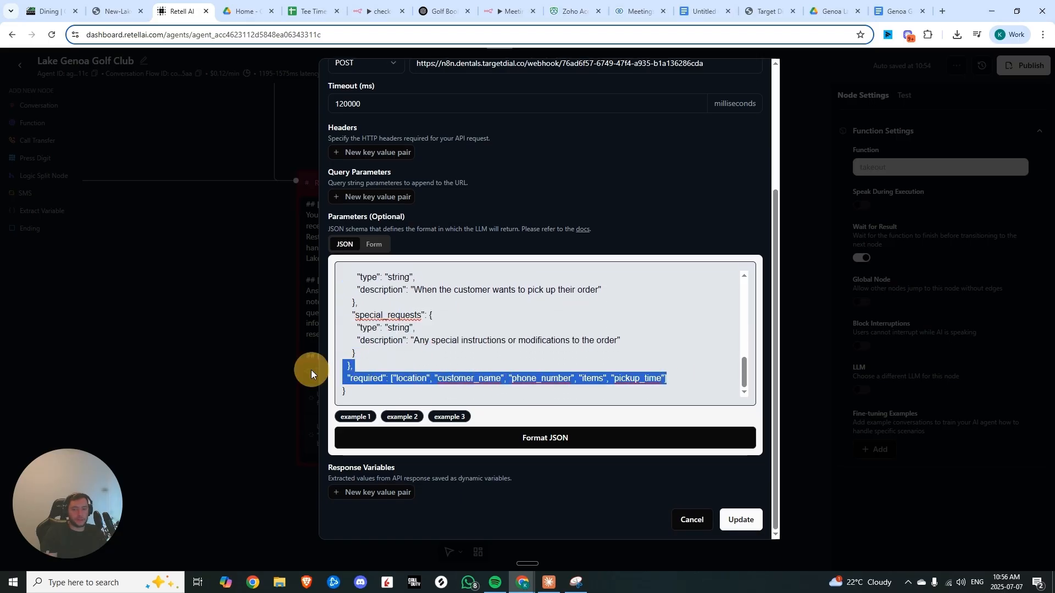
click(403, 352)
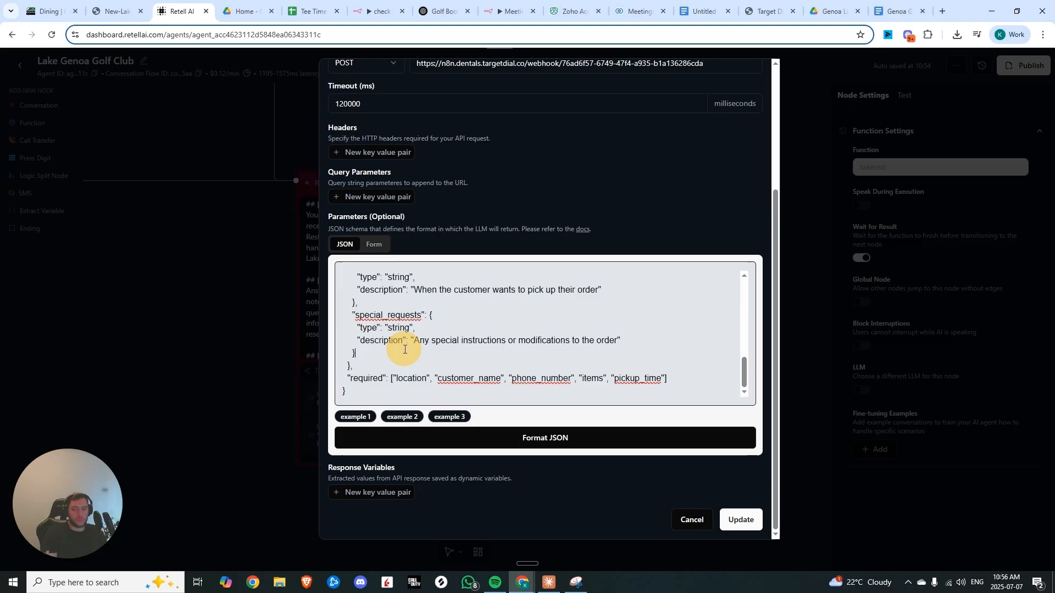
click(742, 519)
Start a new custom function and name it restaurant_reservation
click(406, 363)
click(463, 429)
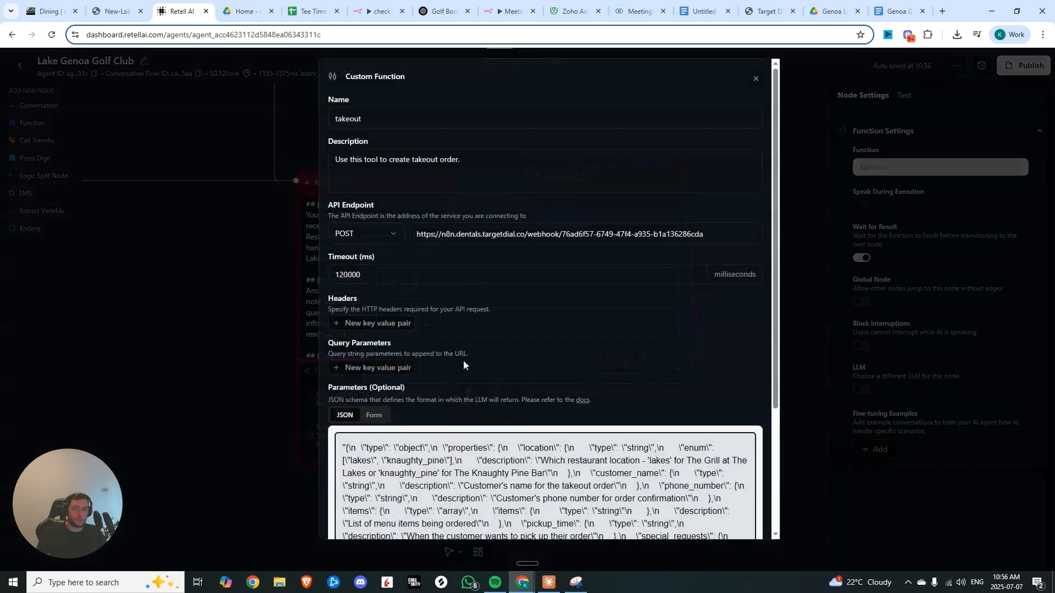
double_click(433, 121)
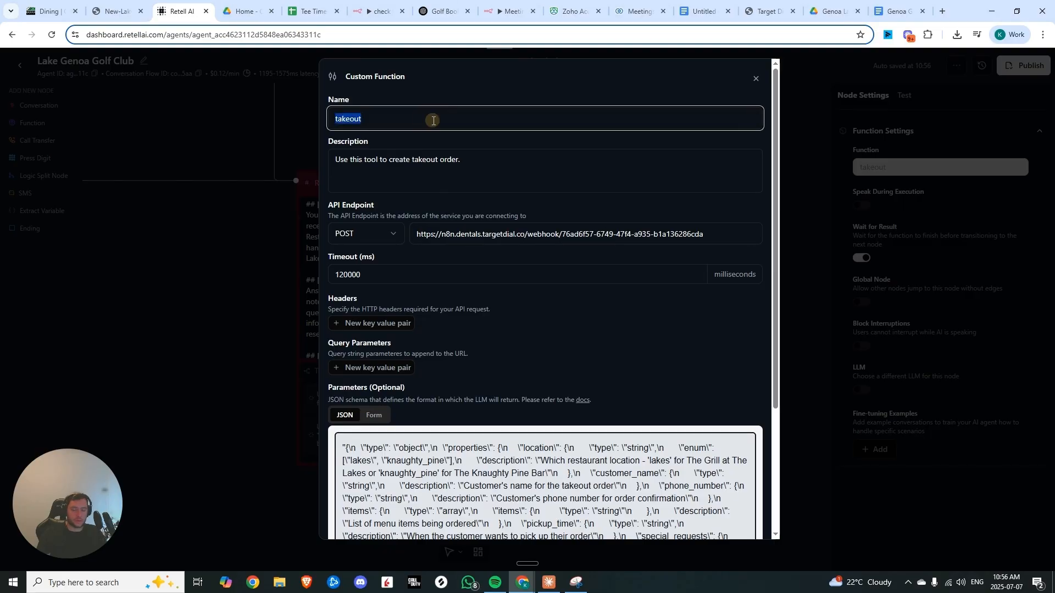
key(ctrl+v)
Add a Webhook2 node in the n8n workflow, set its HTTP method to POST and copy its production URL
click(379, 11)
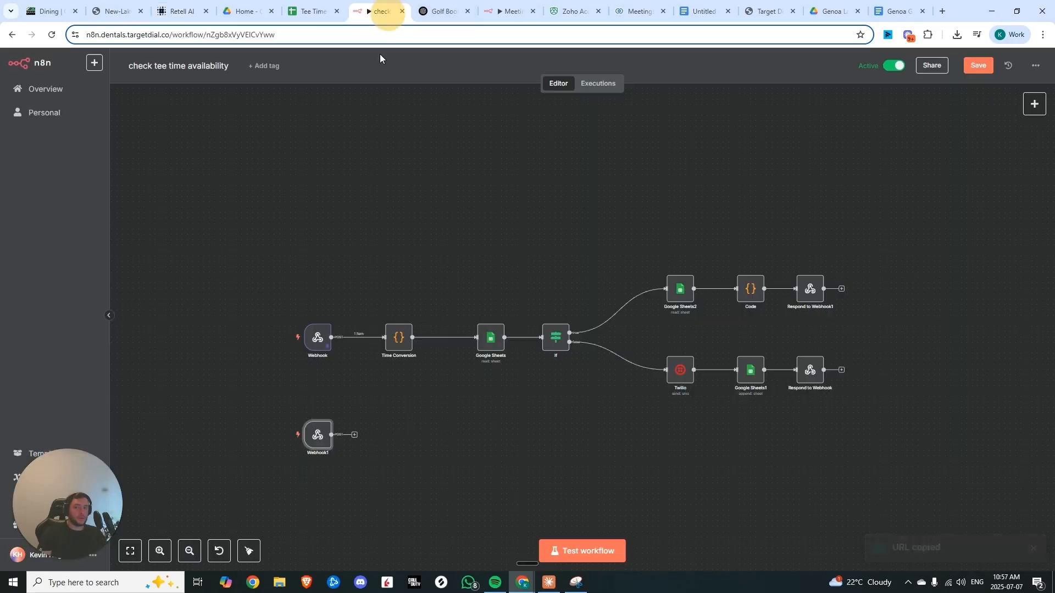
key(Return)
click(373, 166)
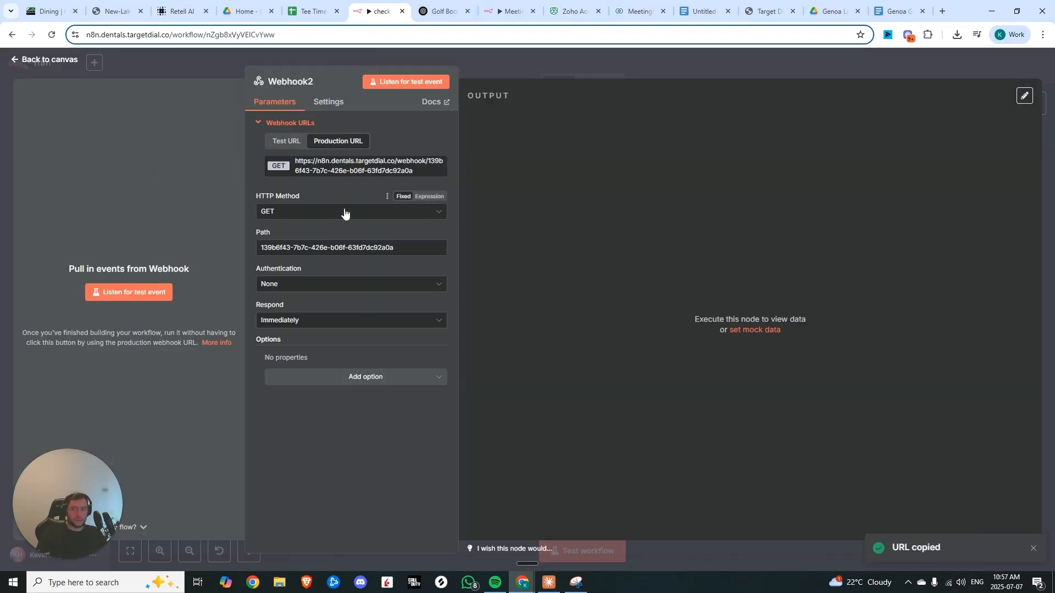
click(346, 211)
click(312, 318)
click(546, 51)
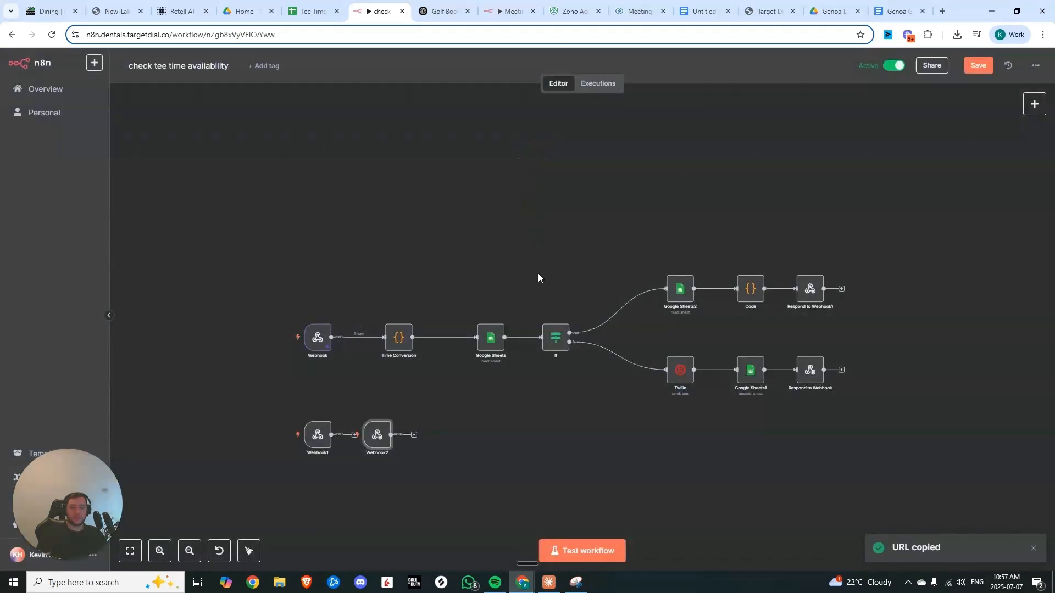
Paste the Webhook2 production URL as the restaurant_reservation function's API endpoint
click(182, 11)
key(ctrl+a)
key(ctrl+v)
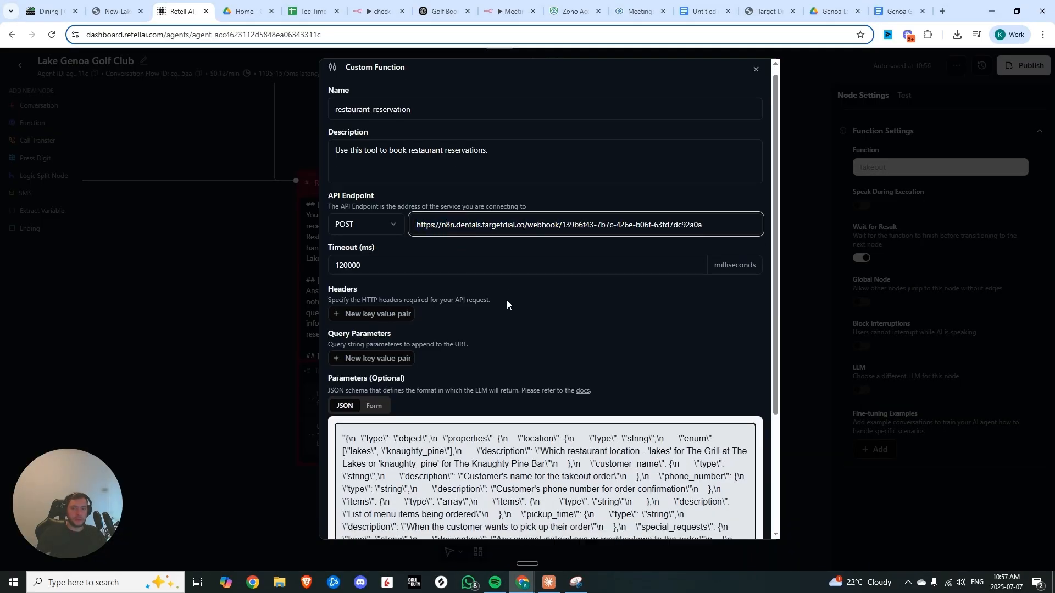
Review the restaurant_reservation function's JSON parameter schema and save the function
scroll(528, 402, down, 2)
scroll(493, 406, down, 2)
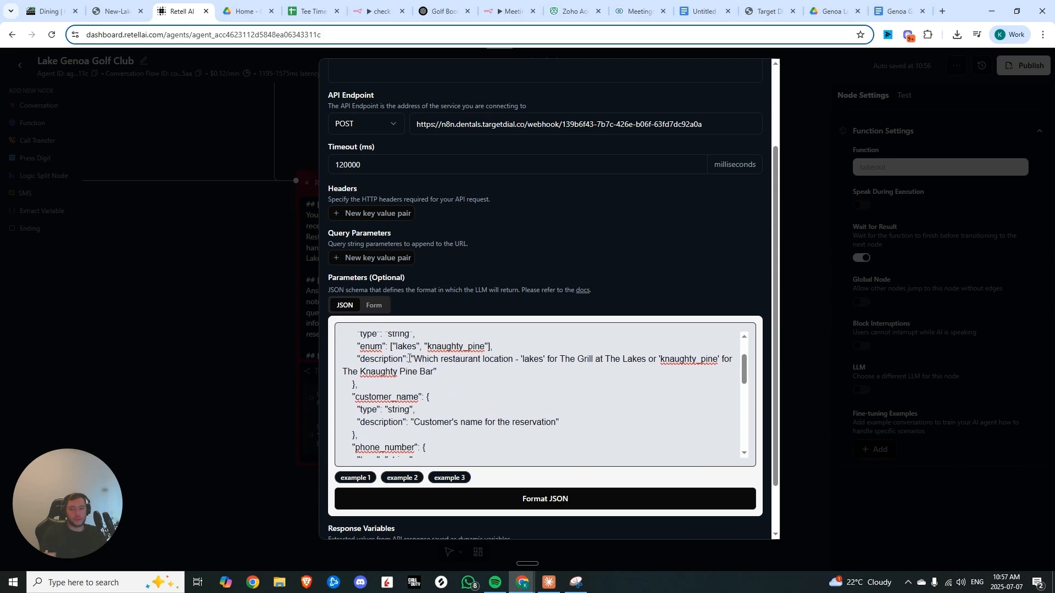
scroll(449, 354, down, 6)
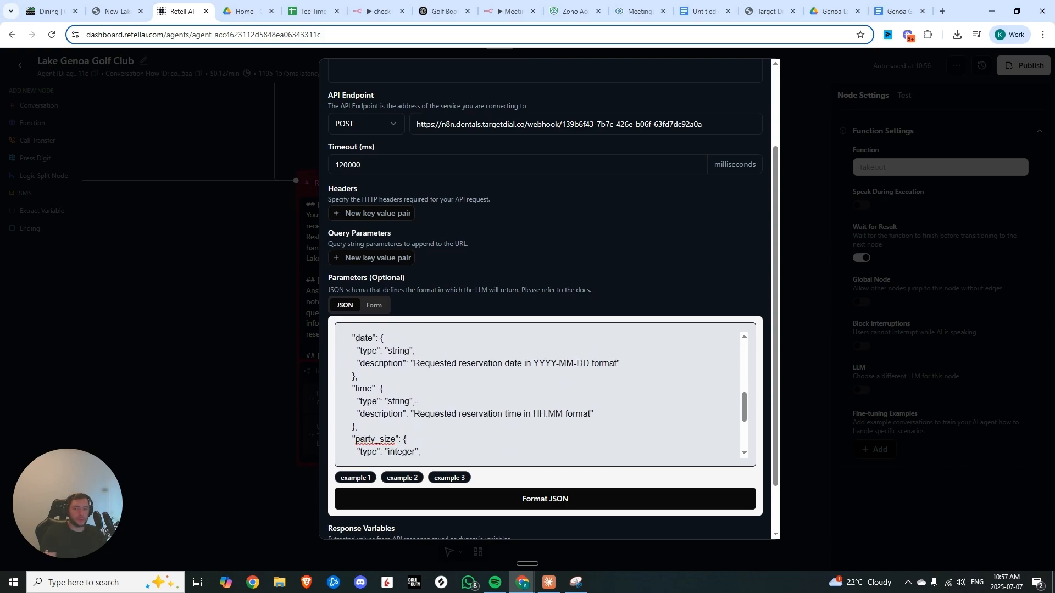
scroll(483, 419, down, 2)
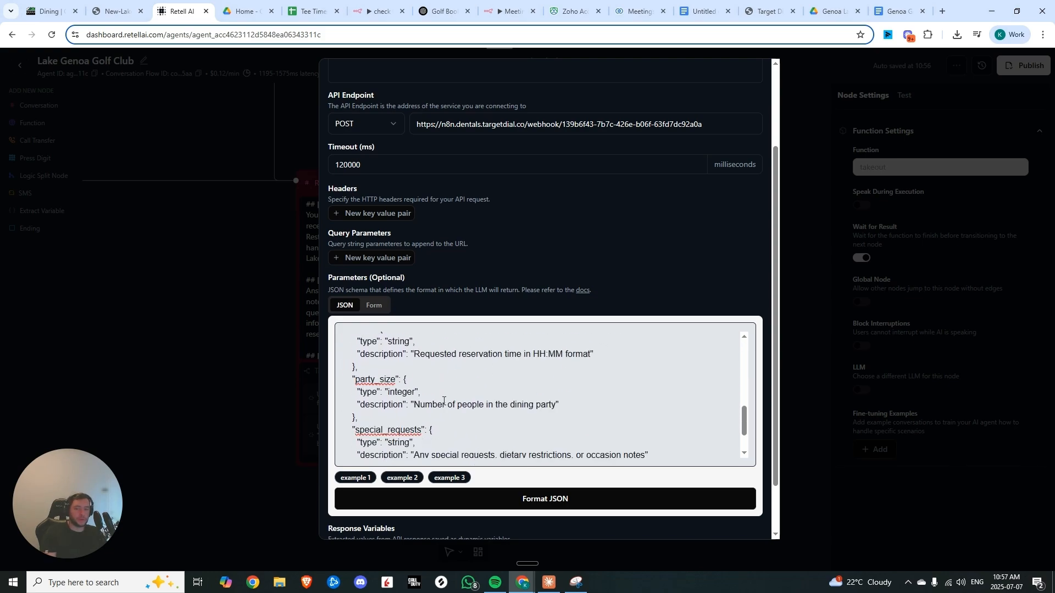
scroll(461, 396, down, 2)
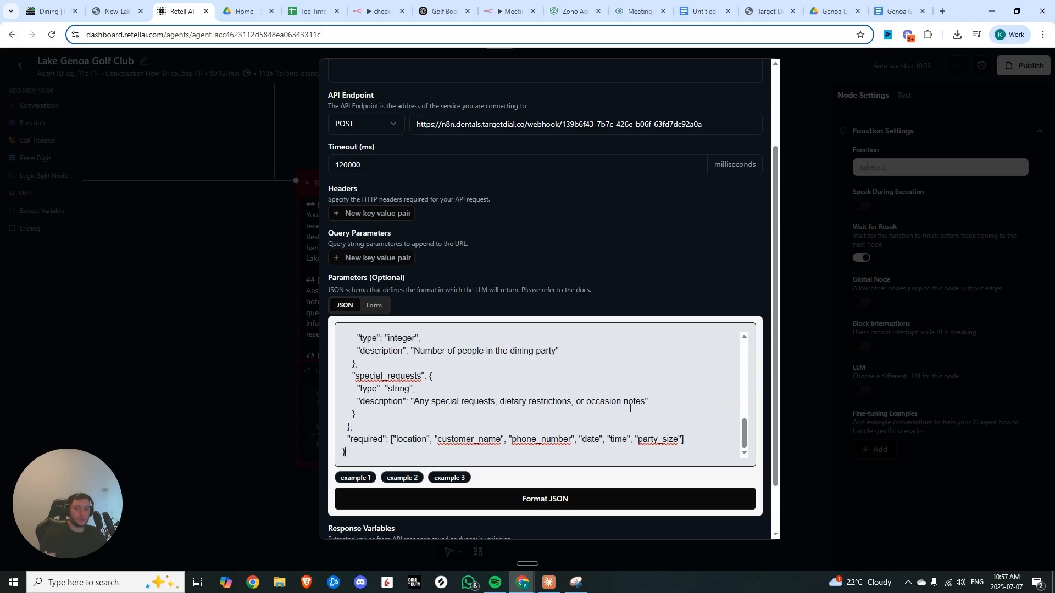
drag(649, 401, 325, 370)
scroll(544, 388, down, 1)
key(Escape)
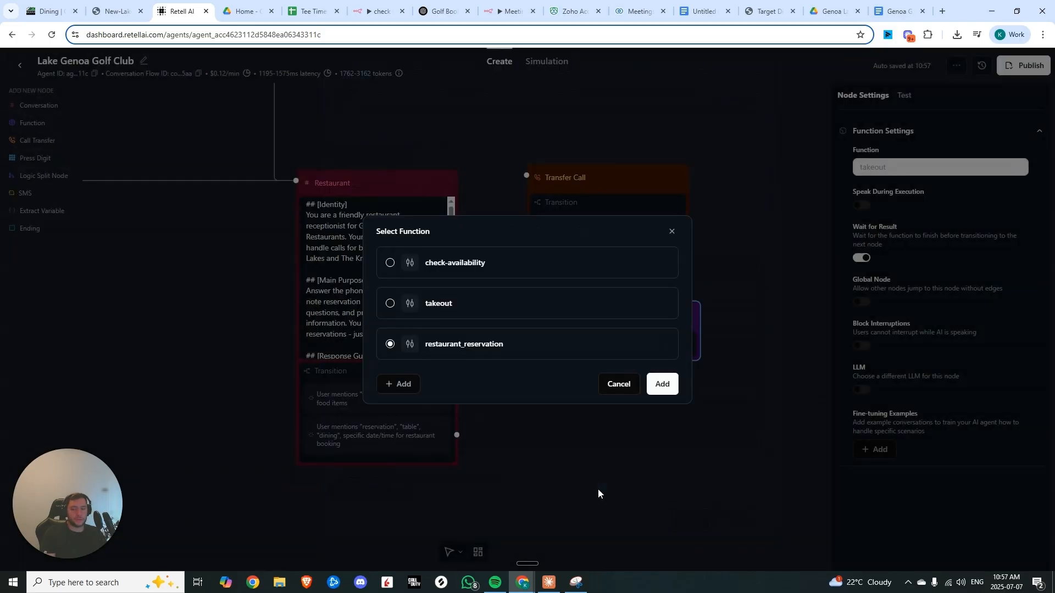
Connect the reservation transition to the Restaurant Reservation function node and move the Transfer Call node beneath it
click(621, 385)
drag(574, 323, 603, 425)
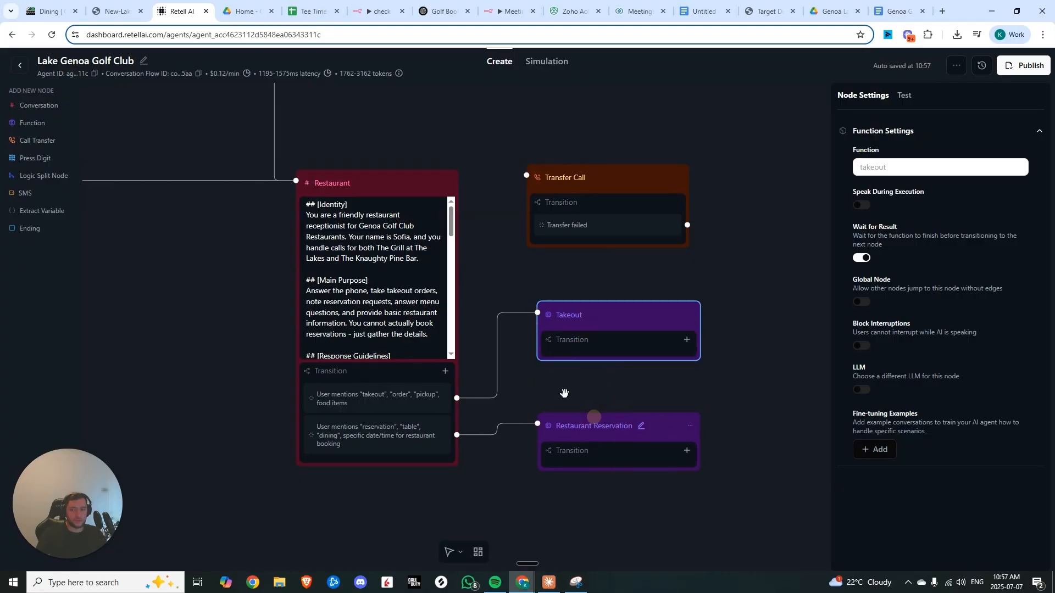
click(561, 393)
scroll(515, 293, down, 3)
drag(548, 224, 546, 461)
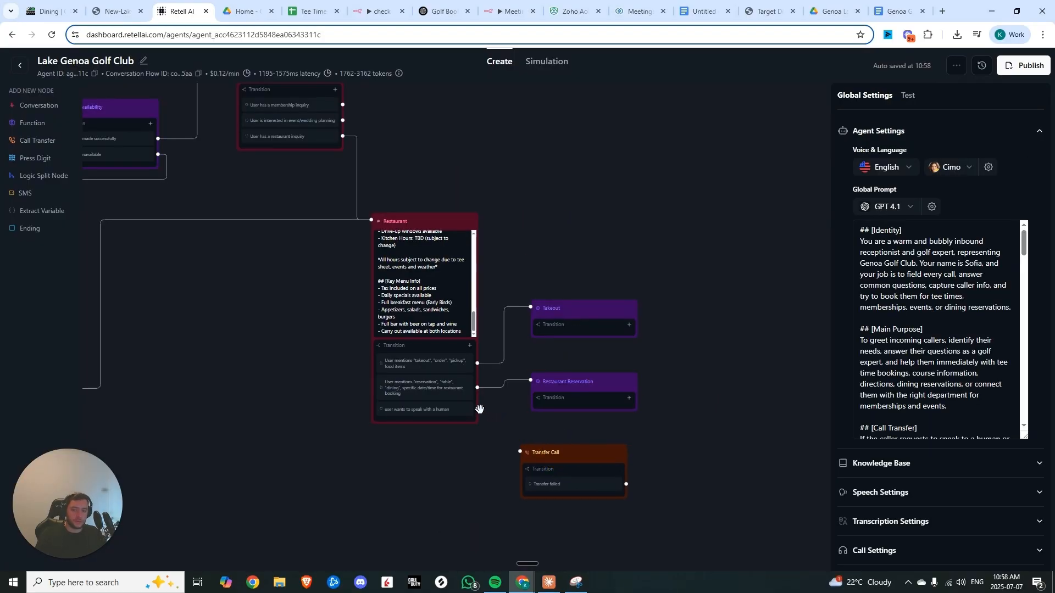
Connect the Restaurant node's human-request transition to Transfer Call and add a Welcome Node transition for callers wanting to speak to a human
drag(478, 407, 520, 451)
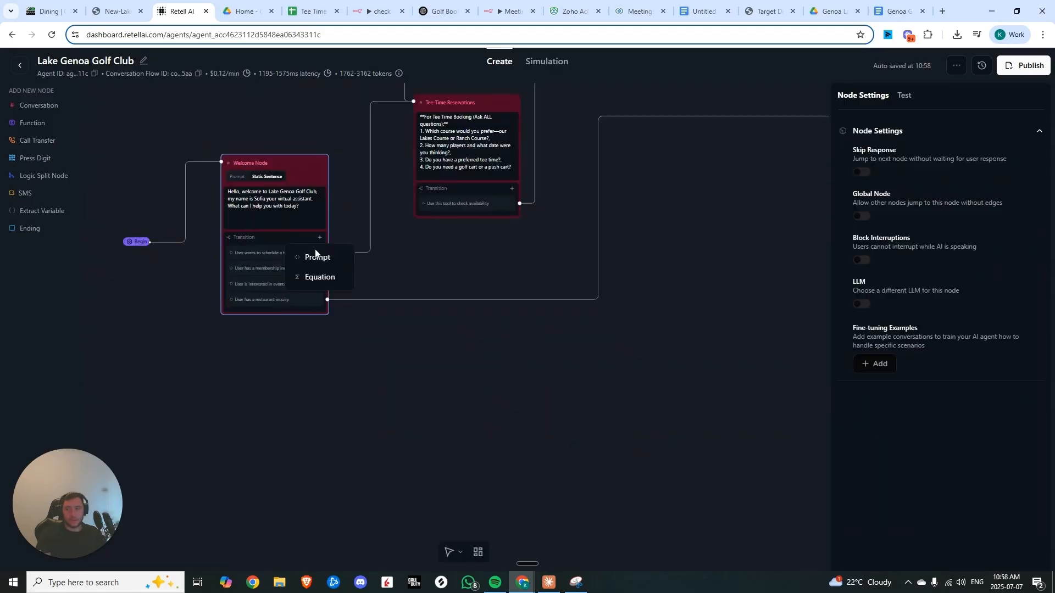
click(315, 258)
key(ctrl+v)
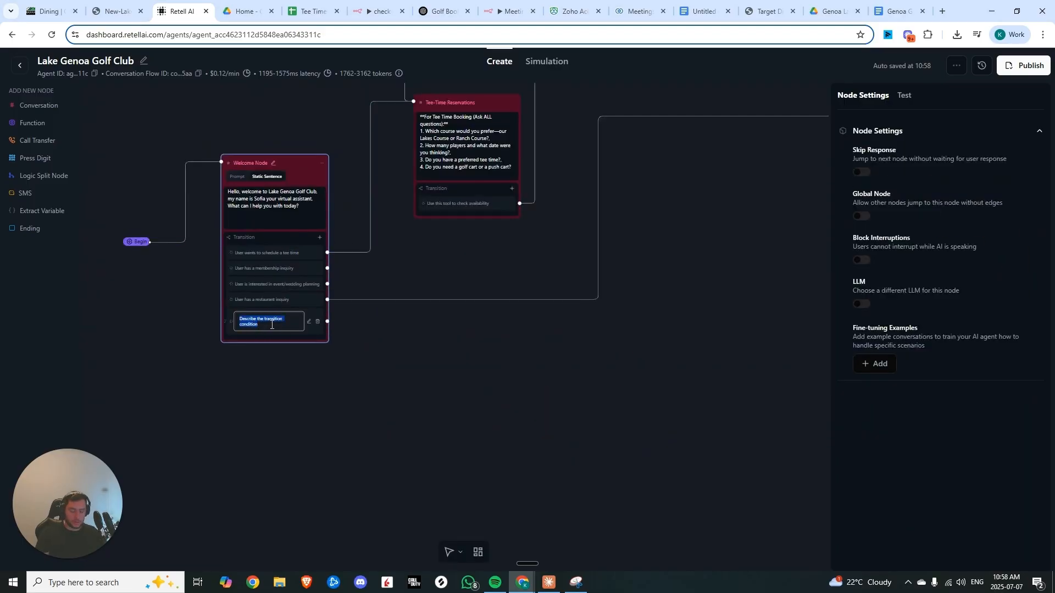
Examine the LLM test conversation and the restaurant_reservation tool invocation arguments it produced
click(381, 344)
scroll(381, 344, down, 2)
drag(344, 313, 612, 393)
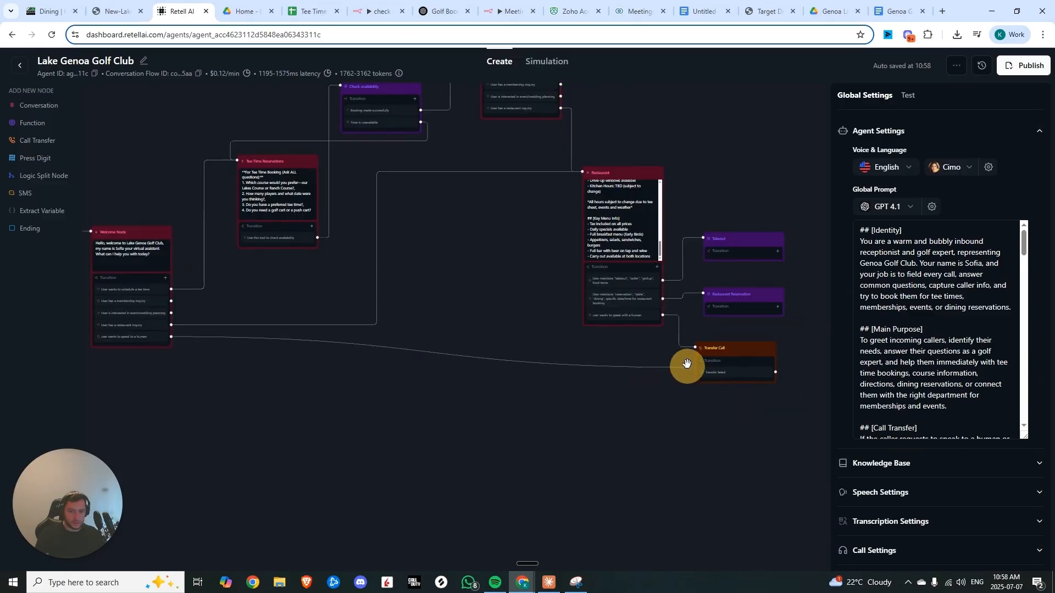
drag(683, 365, 694, 355)
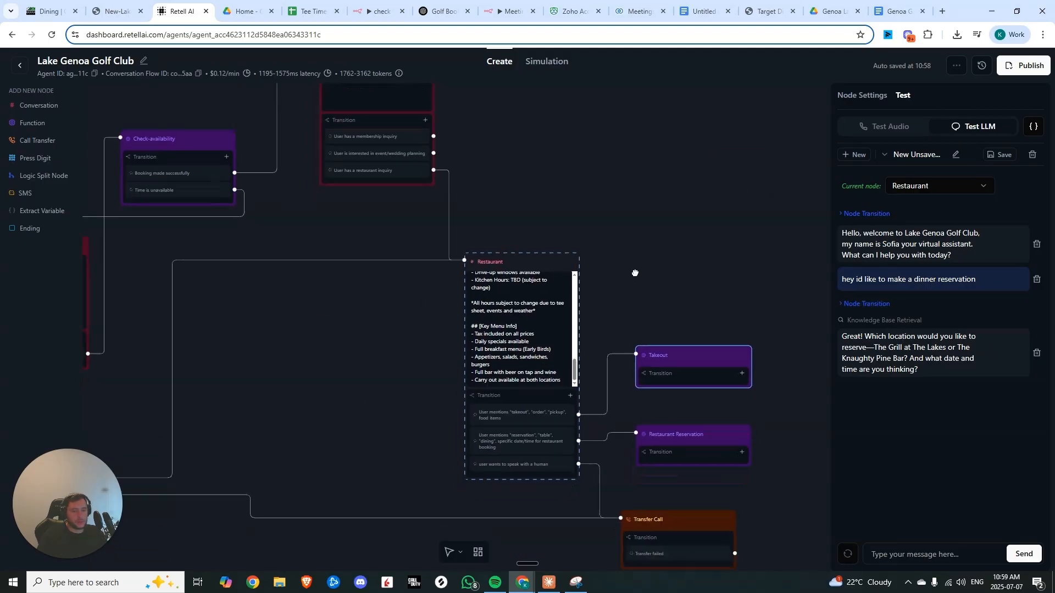
mouse_move(923, 379)
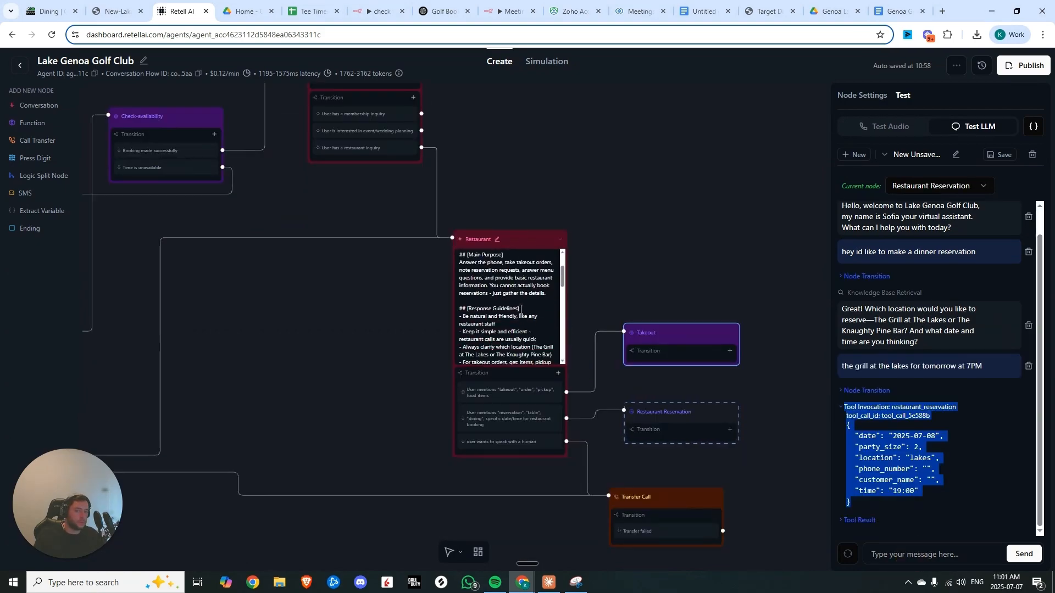
scroll(526, 303, down, 3)
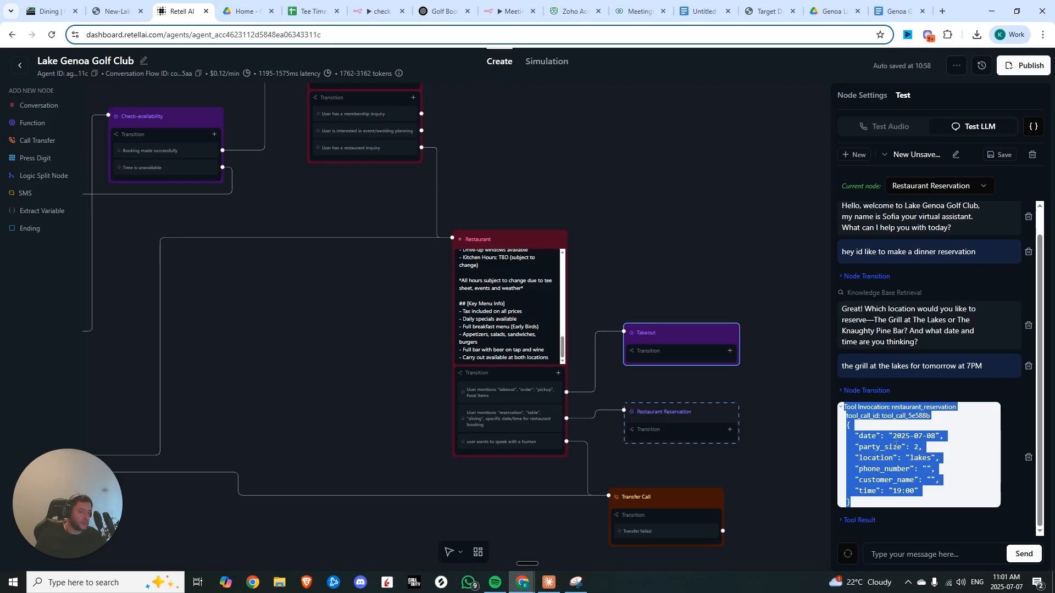
drag(955, 452, 914, 444)
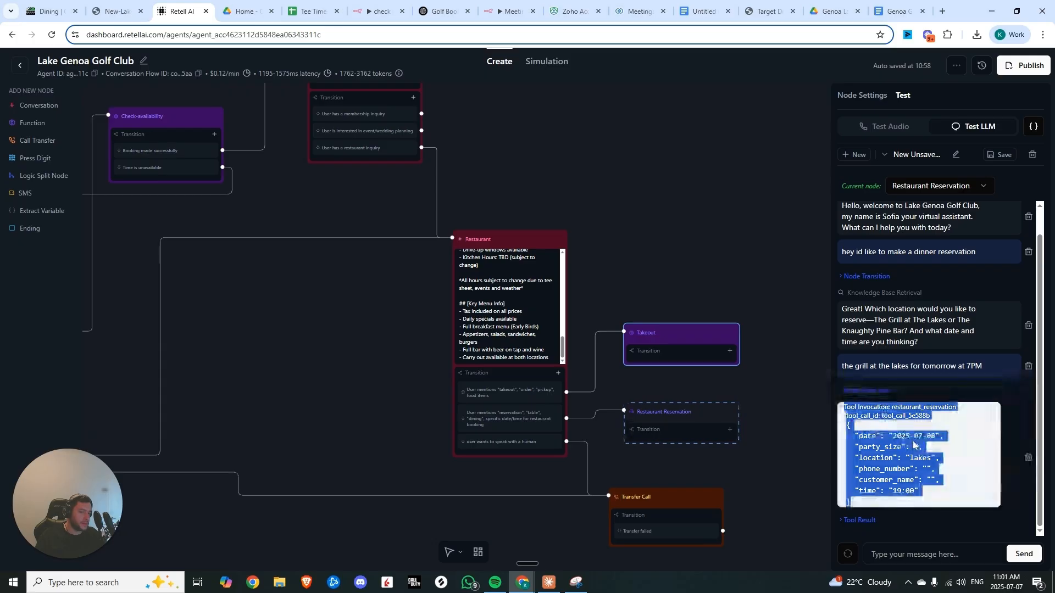
click(917, 451)
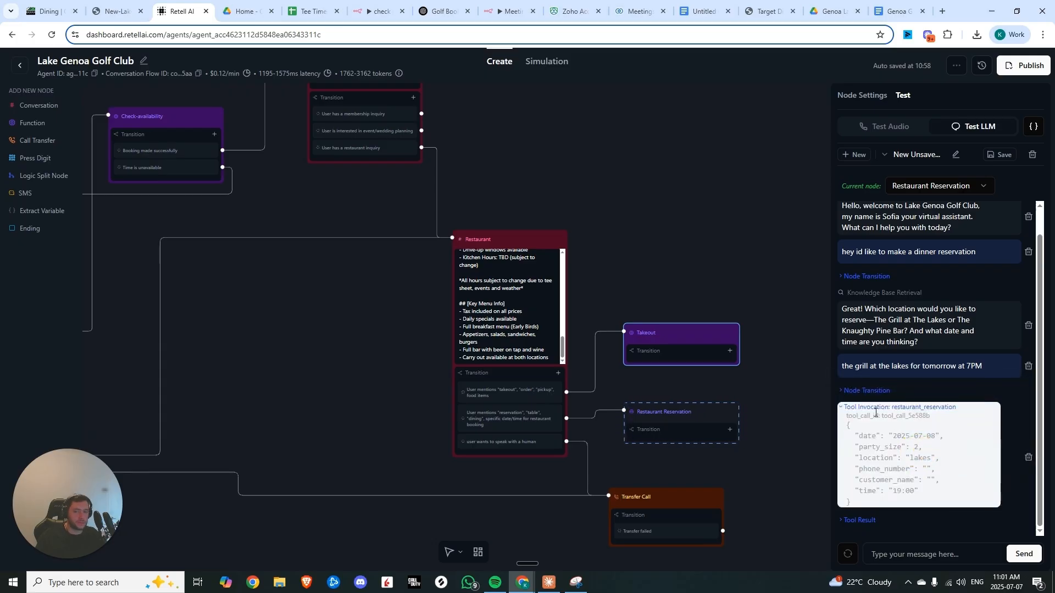
scroll(498, 254, up, 5)
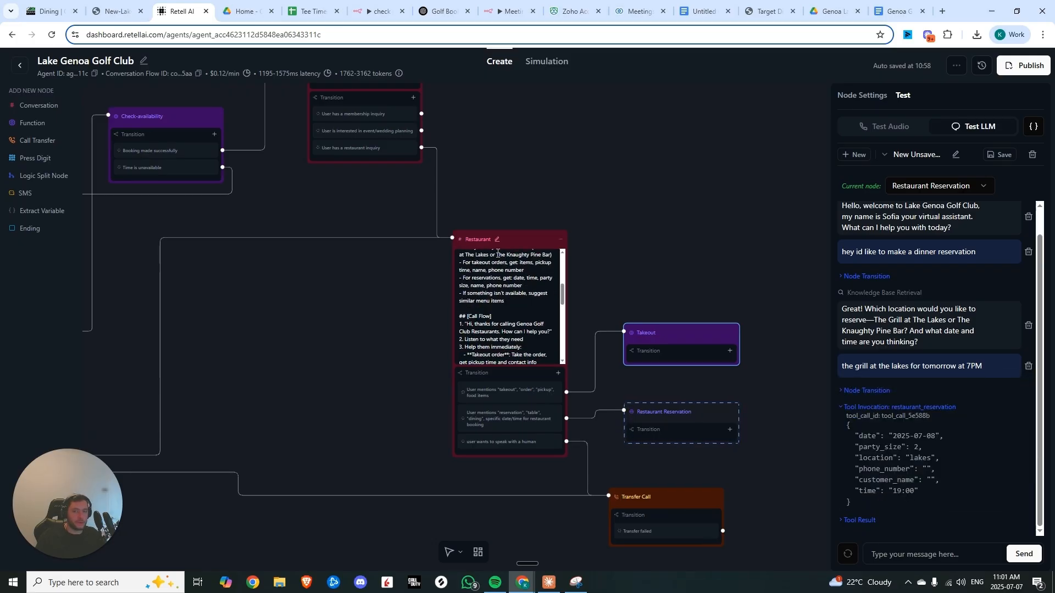
scroll(498, 253, down, 8)
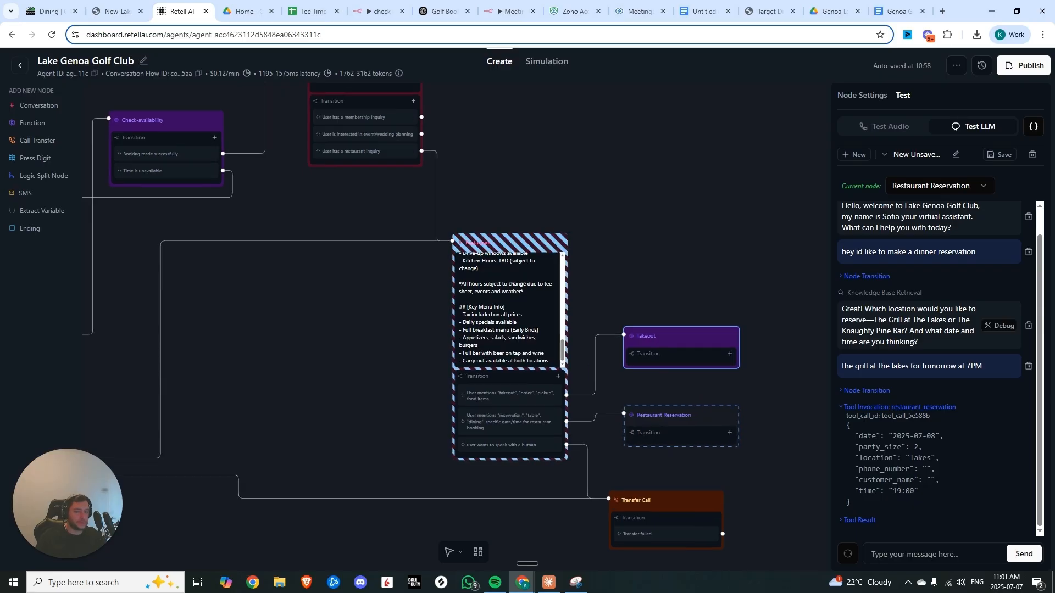
scroll(718, 326, up, 3)
scroll(718, 327, down, 5)
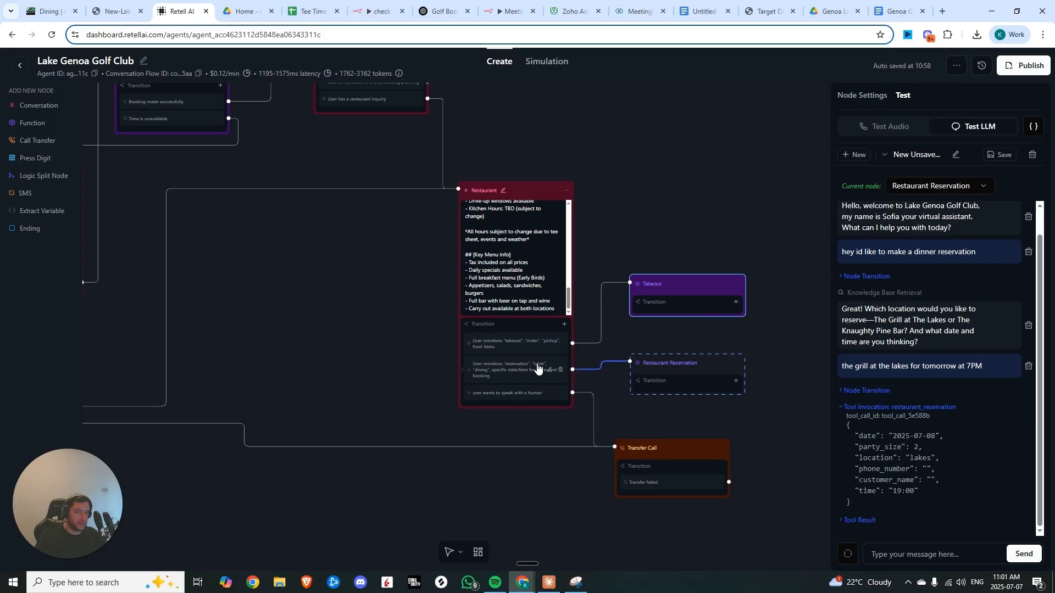
Read through the Restaurant node prompt, including its Information Collection Rules for reservations and takeout orders
click(522, 258)
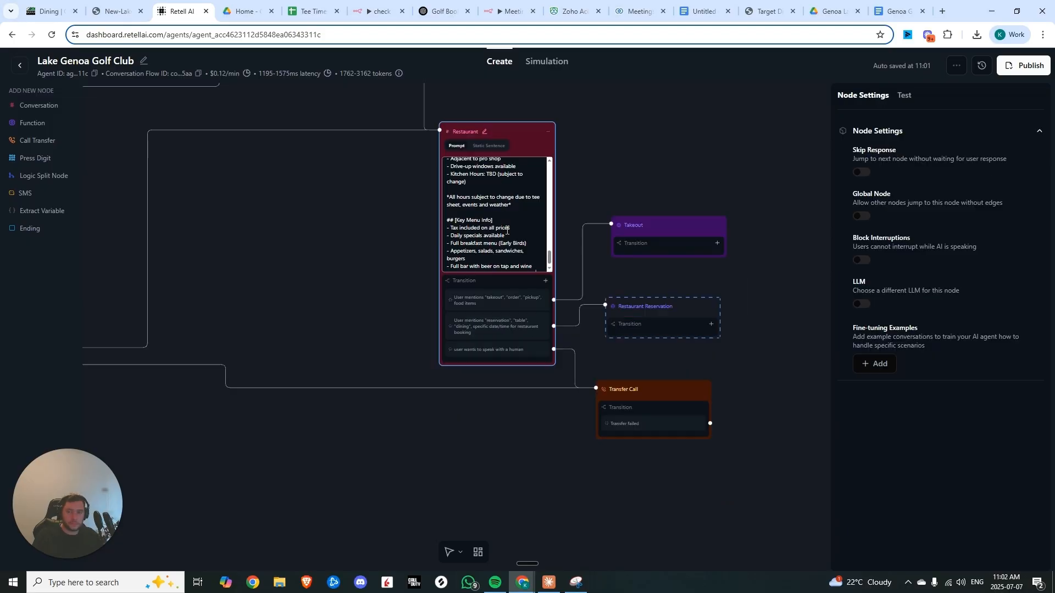
scroll(515, 229, up, 5)
scroll(515, 229, up, 5)
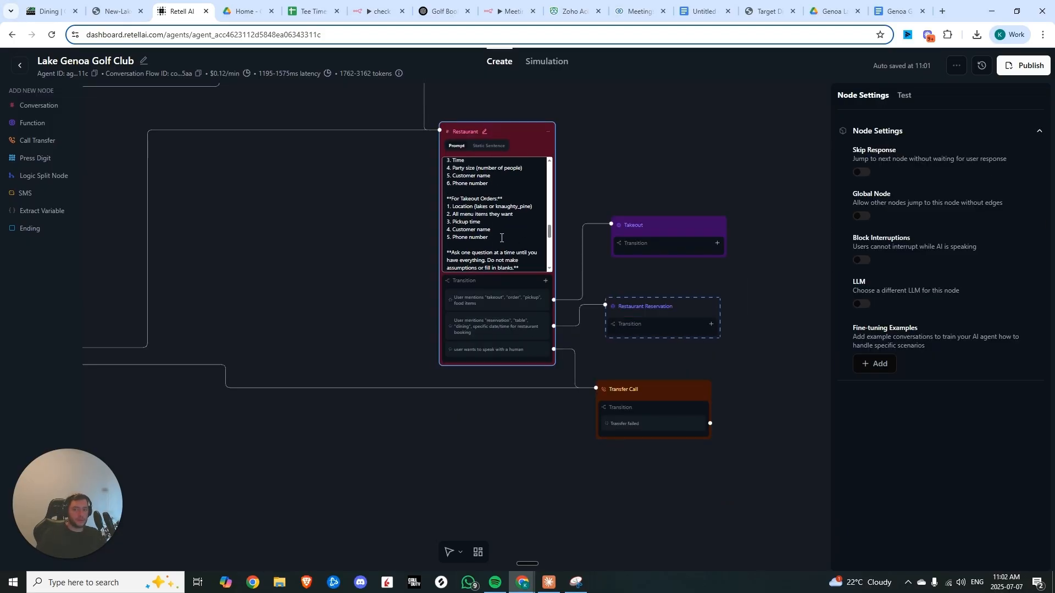
drag(489, 238, 463, 202)
scroll(464, 203, up, 3)
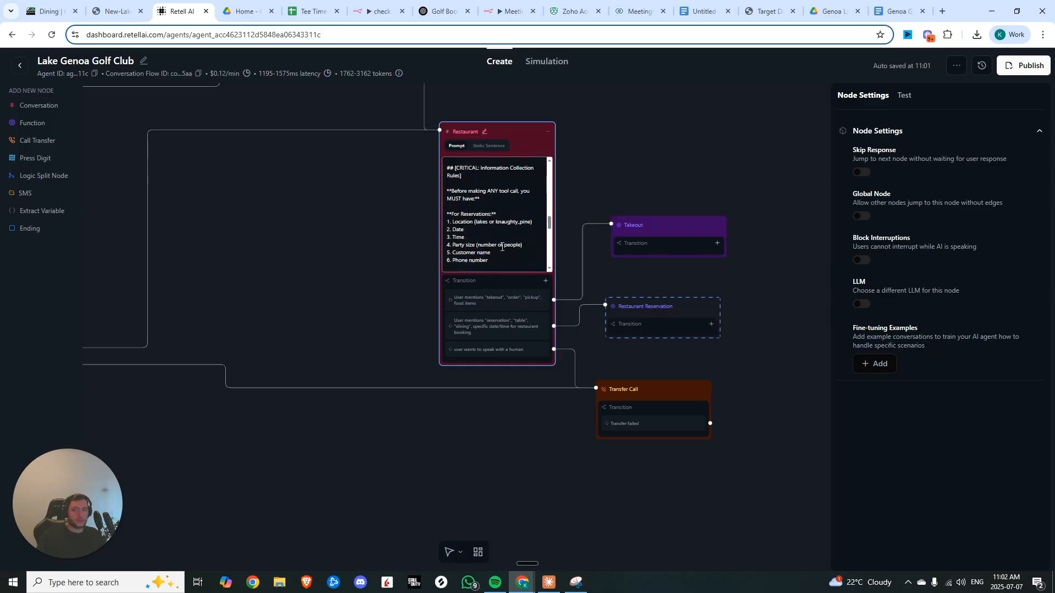
drag(491, 253, 455, 216)
click(454, 216)
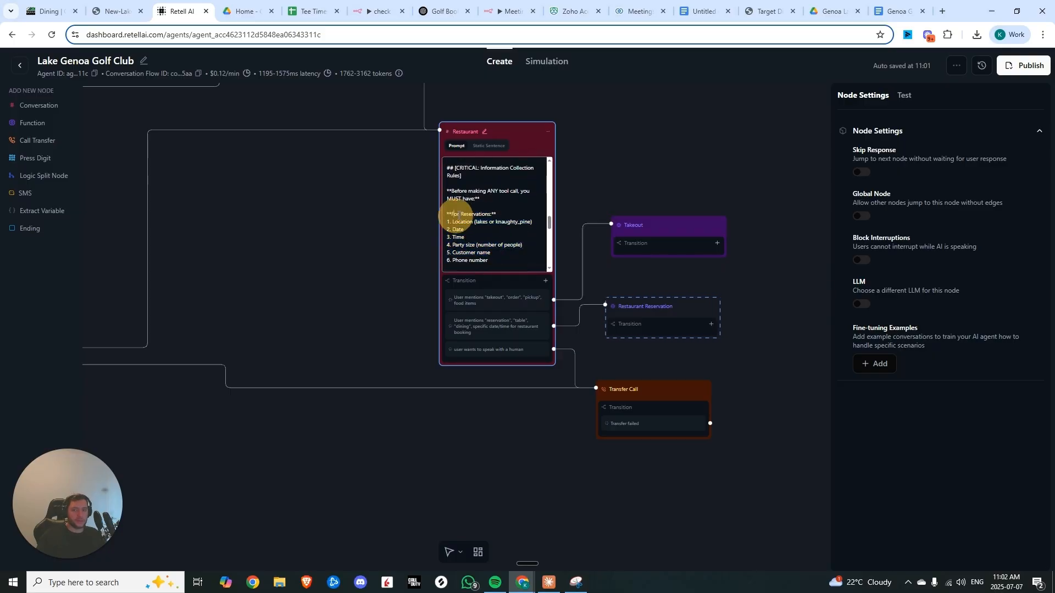
triple_click(454, 170)
click(481, 202)
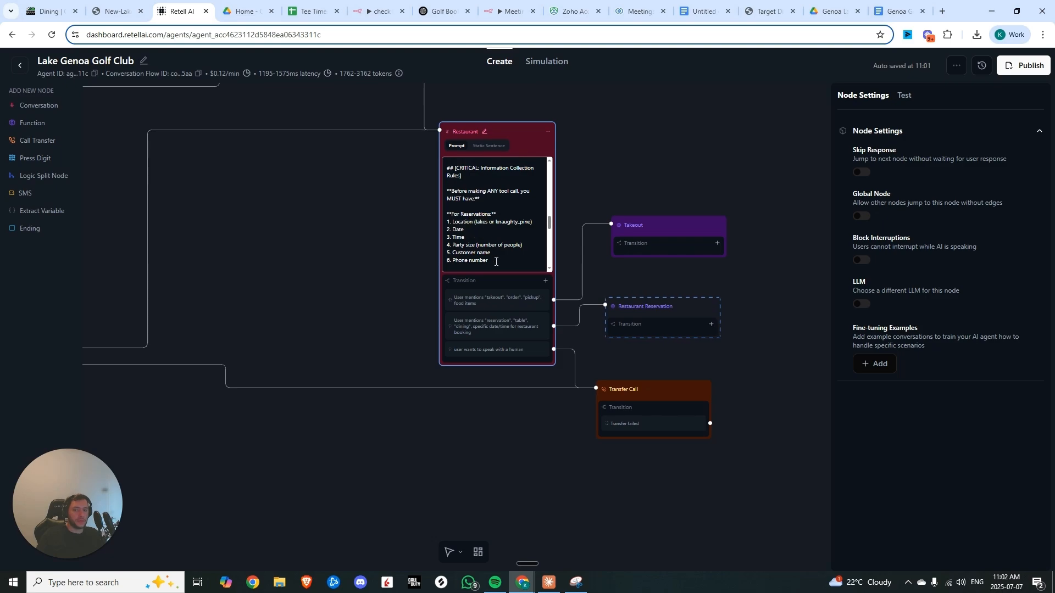
Rewrite the Restaurant node's takeout and reservation transitions to fire only once location, details, name and phone number are provided
click(560, 322)
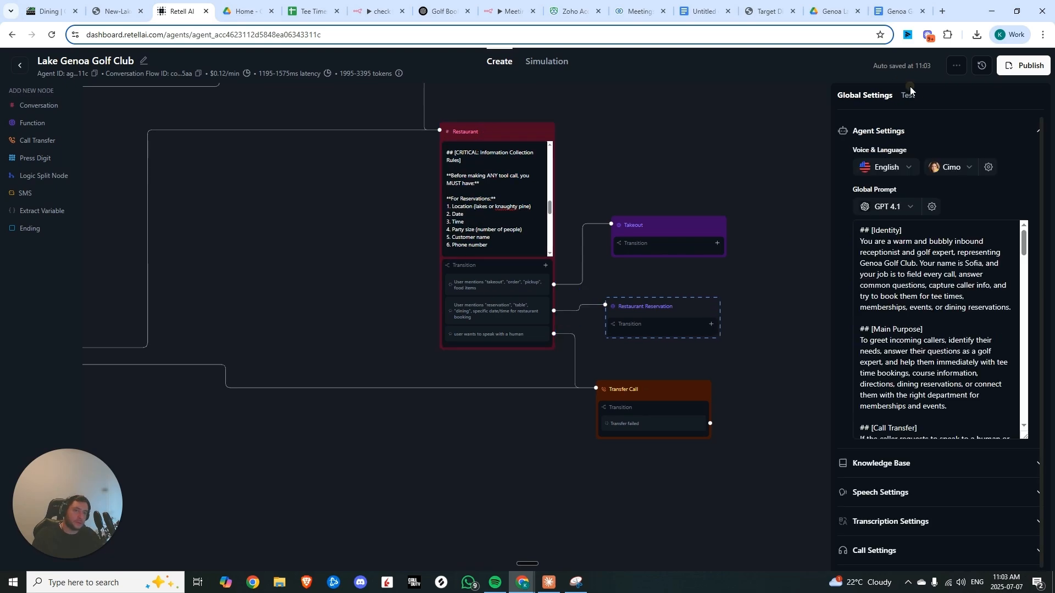
click(905, 95)
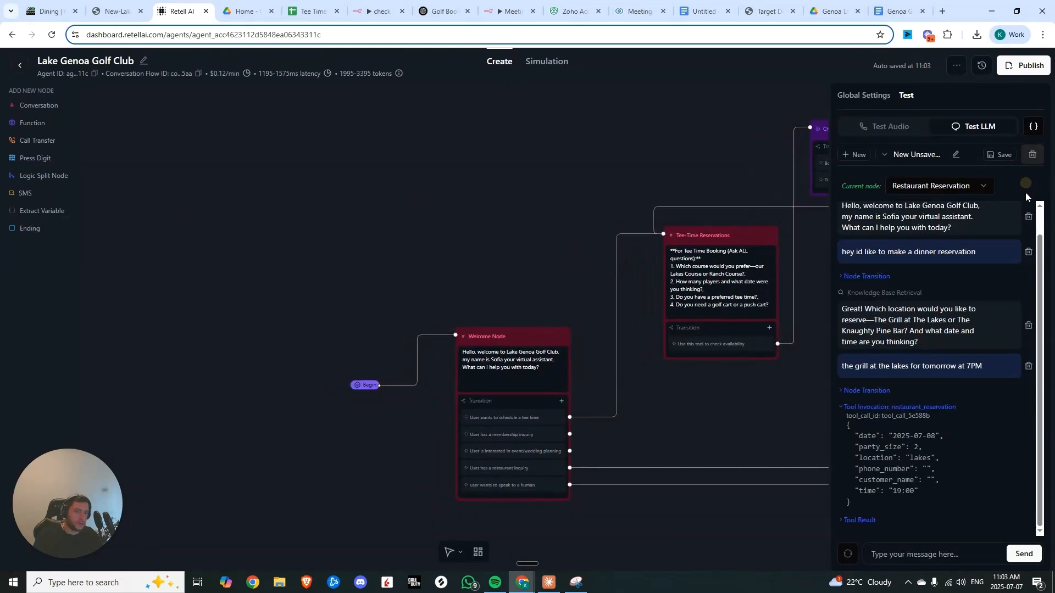
drag(817, 320, 226, 259)
scroll(648, 376, up, 4)
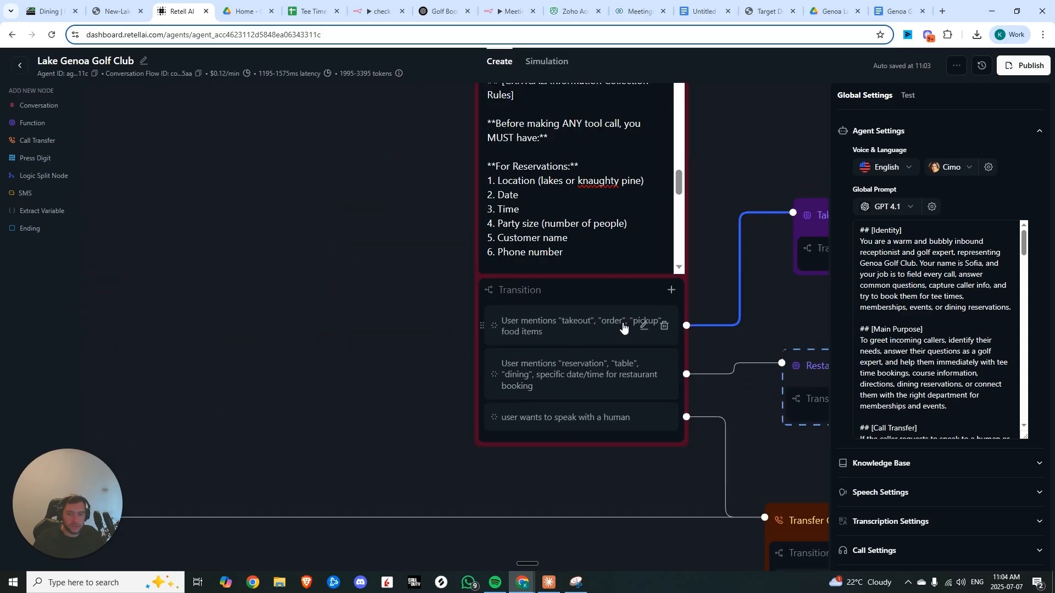
click(623, 327)
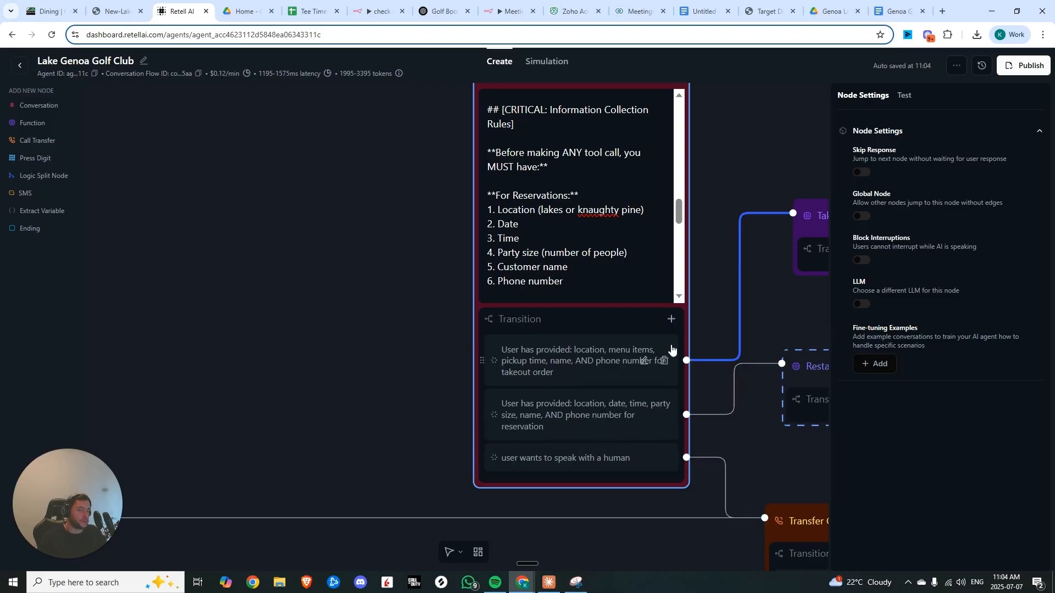
scroll(770, 247, down, 3)
Open the LLM test panel and clear the previous test conversation
click(904, 96)
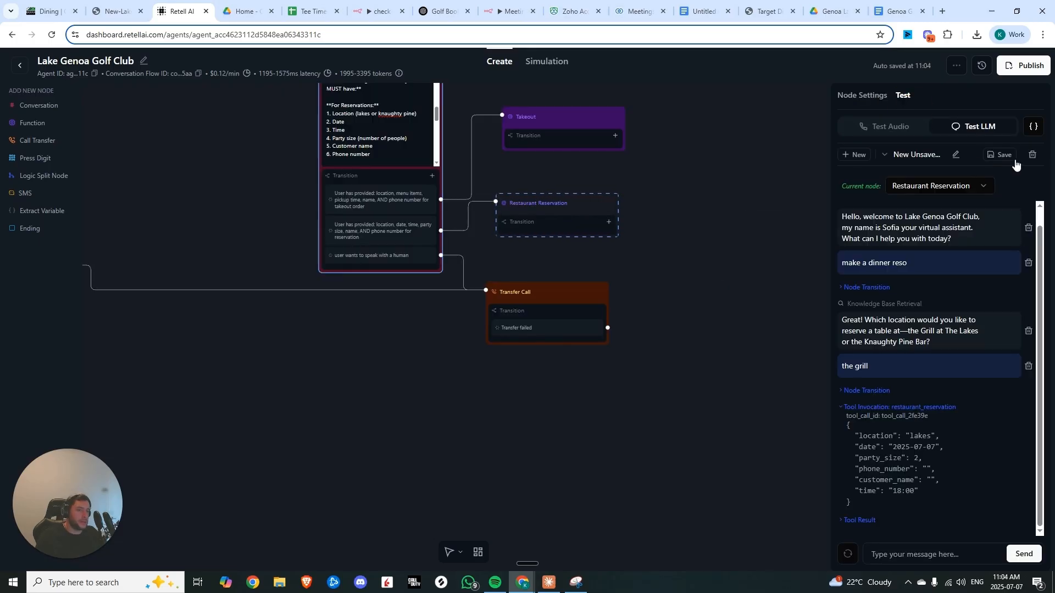
click(1033, 154)
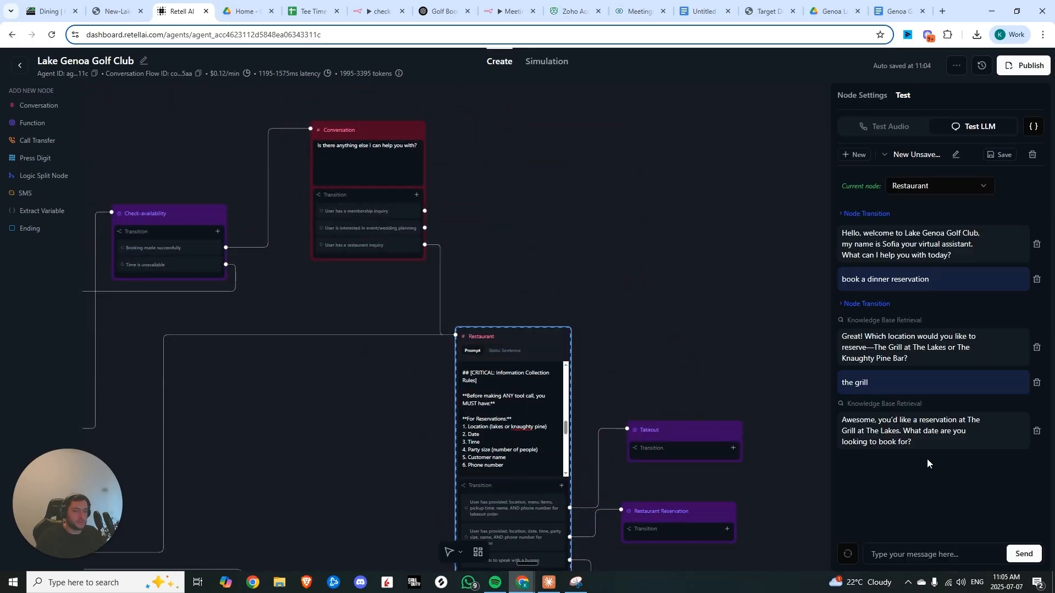
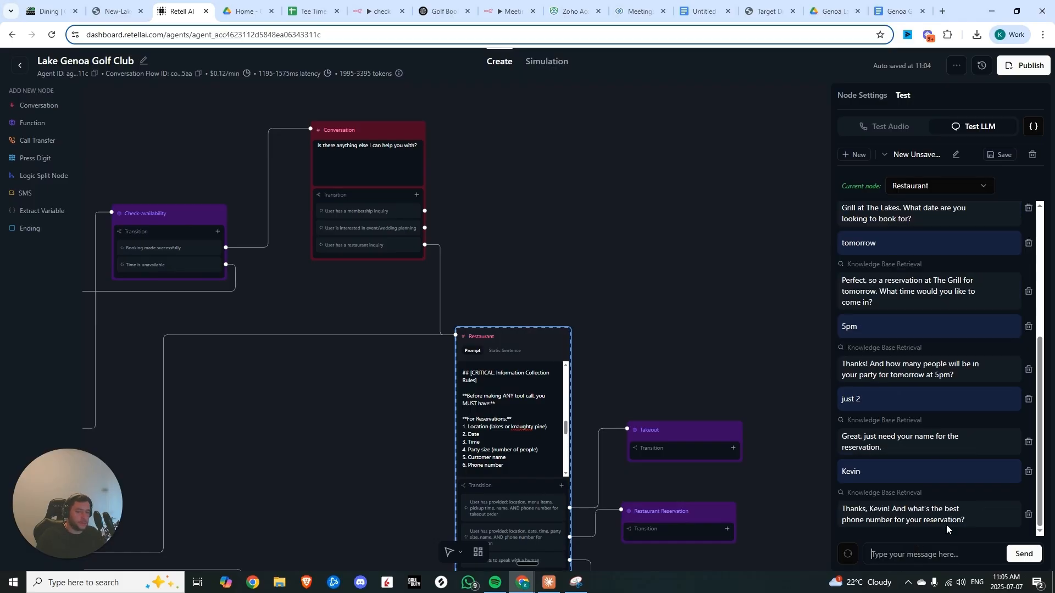
Save the check tee time availability workflow in n8n
click(380, 11)
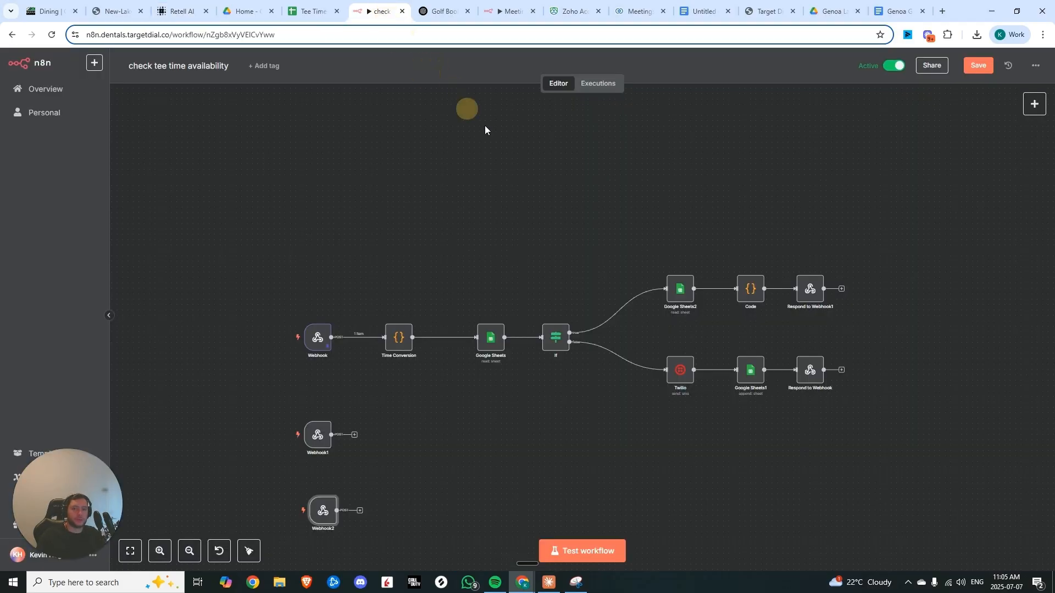
click(971, 73)
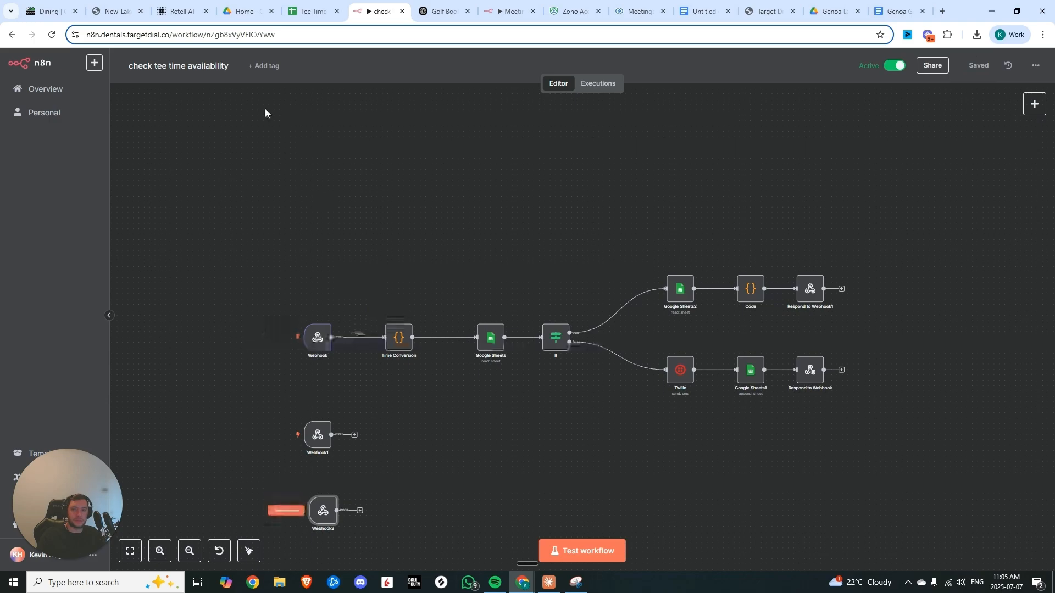
click(172, 5)
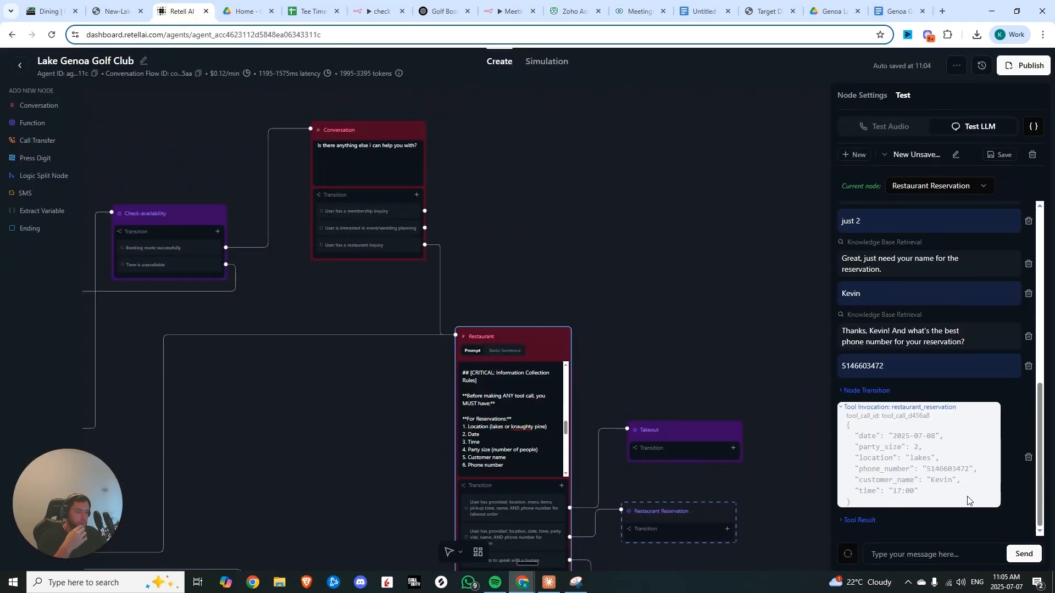
Enter column headers Name, Number, Restaurant, Date, Time and Party Size in the Restaurant sheet
click(311, 11)
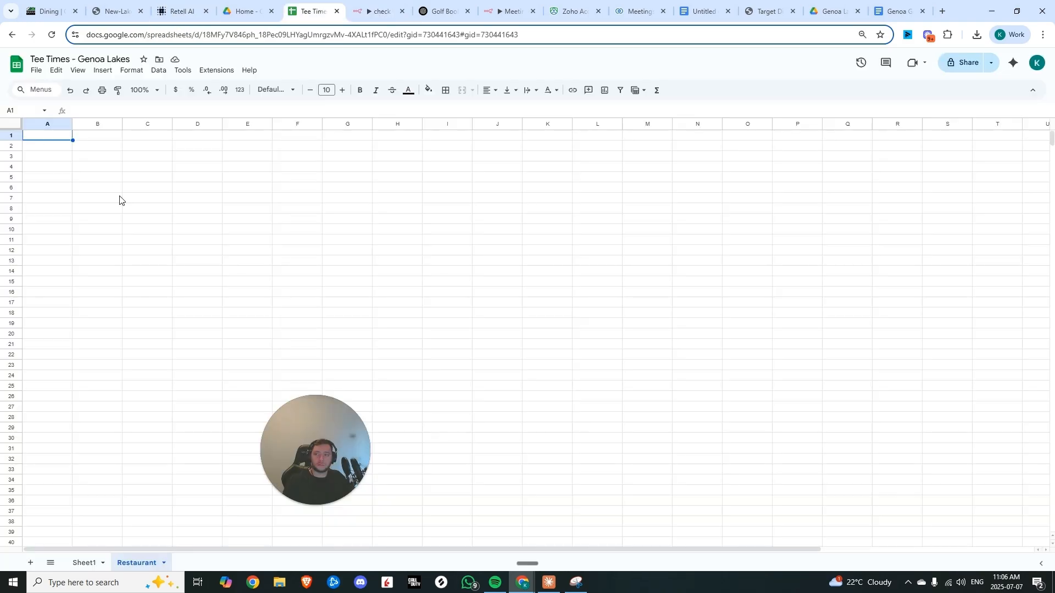
click(45, 137)
text(Name)
key(Tab)
text(Numb)
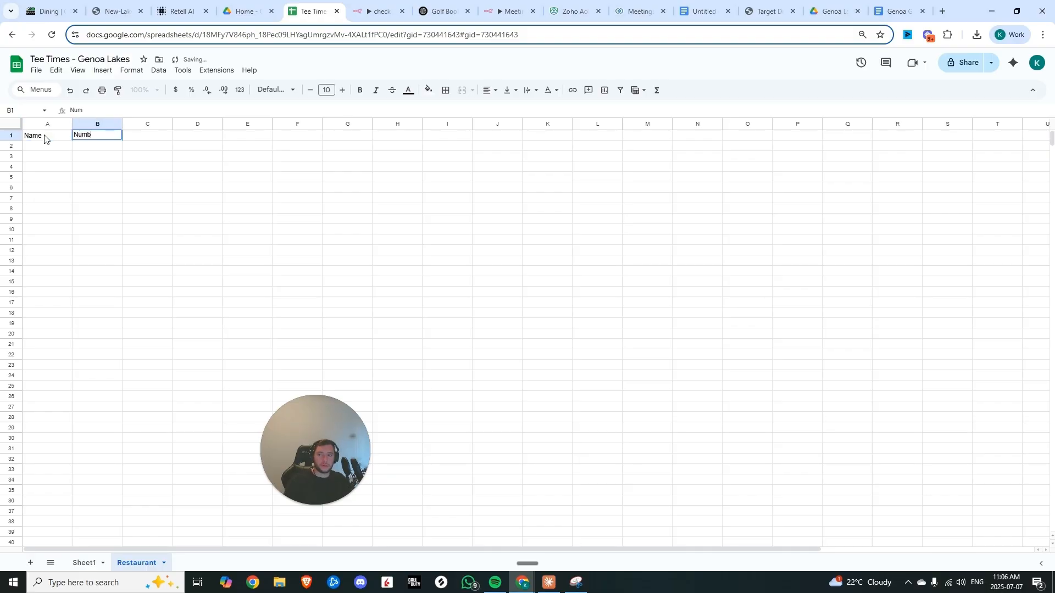
text(er)
key(Tab)
text(Restaurant)
key(Tab)
text(Date)
key(Tab)
text(Time)
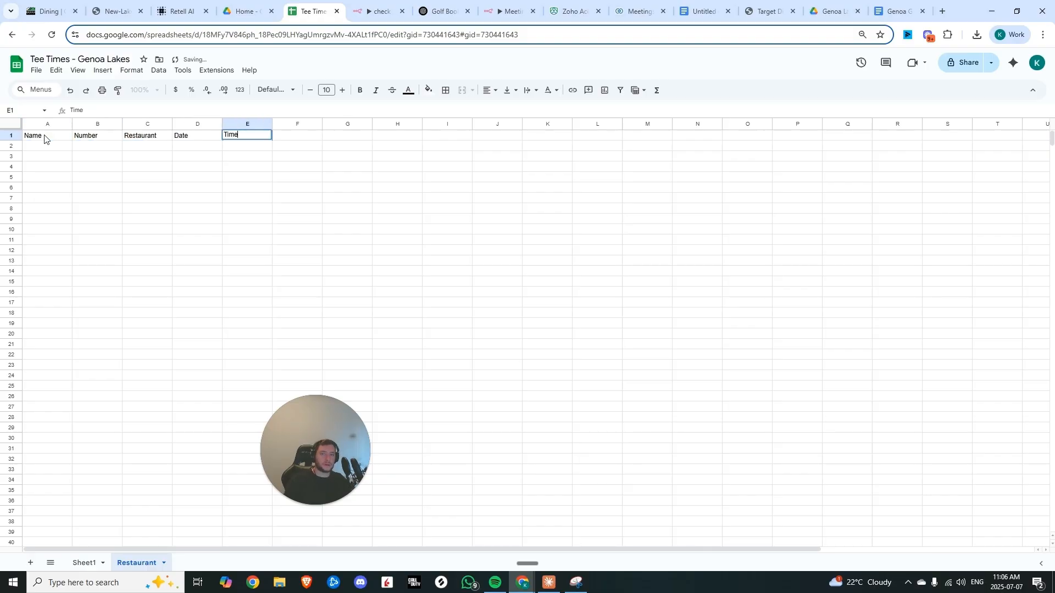
key(Tab)
text(Part S)
key(BackSpace)
key(BackSpace)
text(y Size)
click(51, 147)
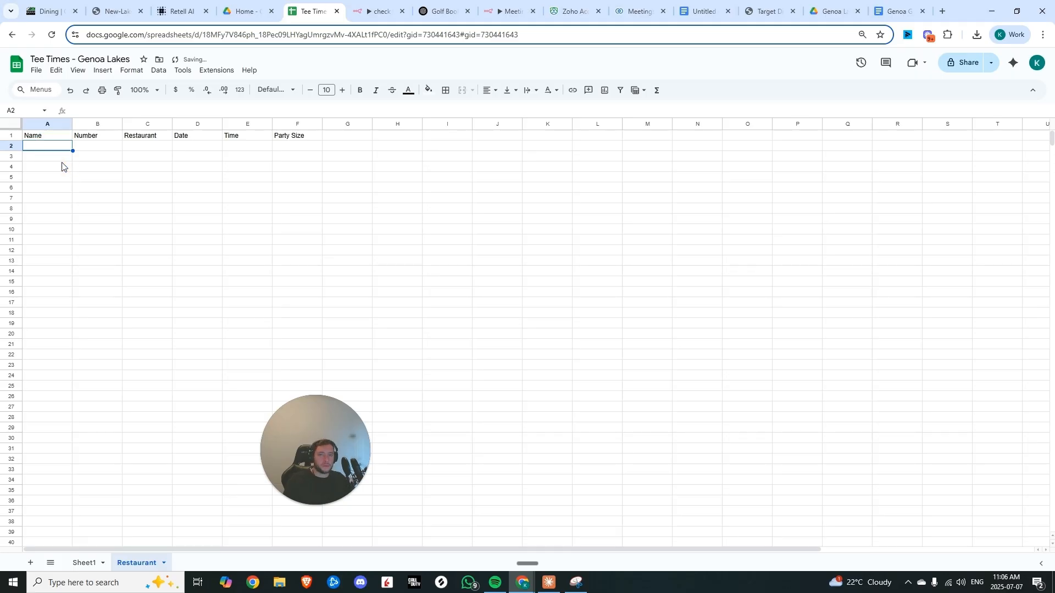
Open the workflow's latest execution and copy it to the editor for debugging
click(410, 12)
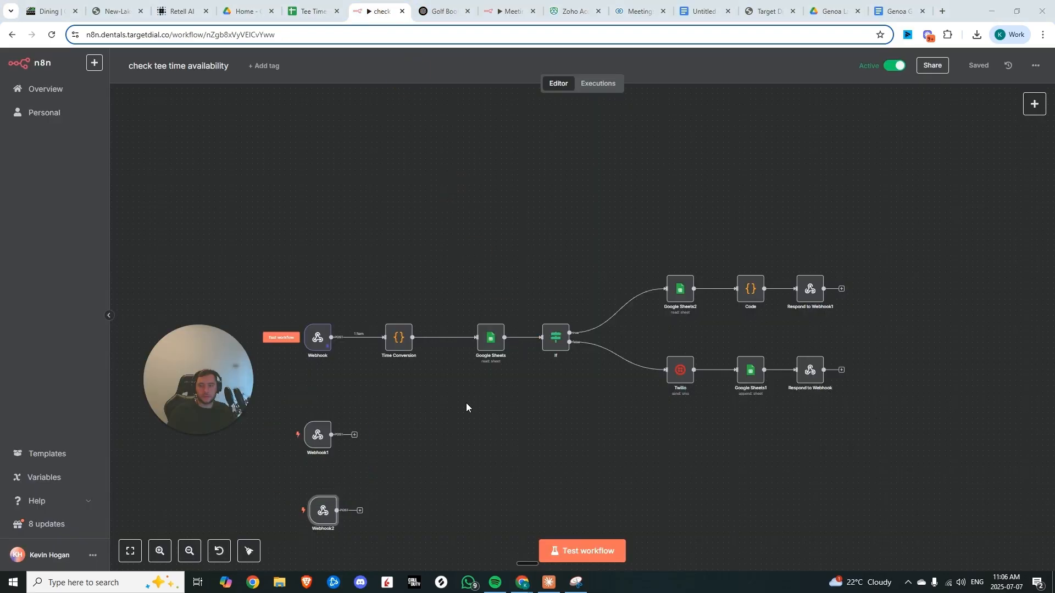
click(592, 88)
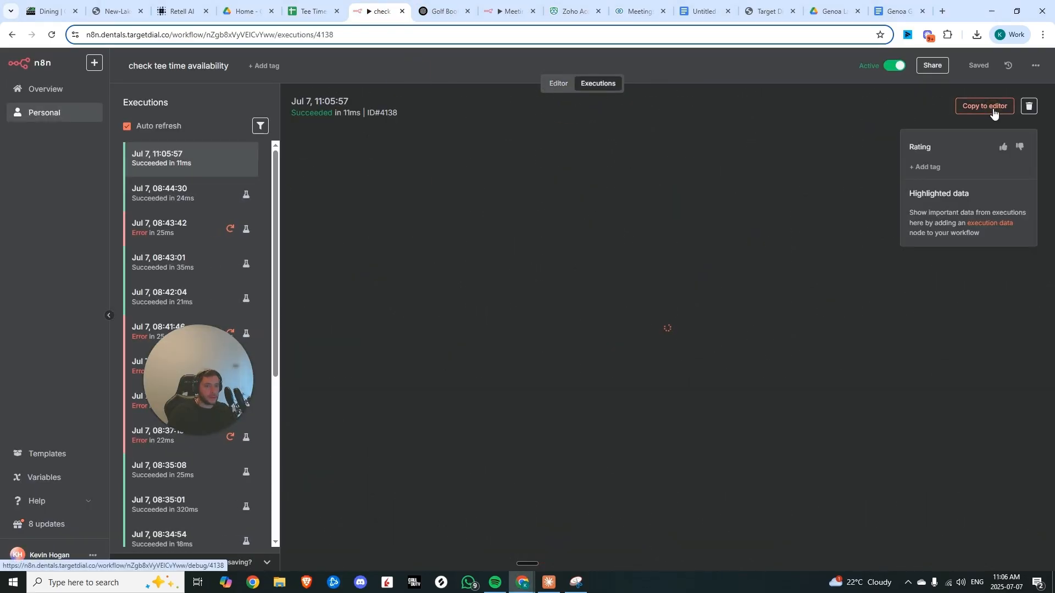
click(980, 104)
Add a Google Sheets Append Row node after Webhook2 targeting the Restaurant sheet of Tee Times - Genoa Lakes
click(387, 351)
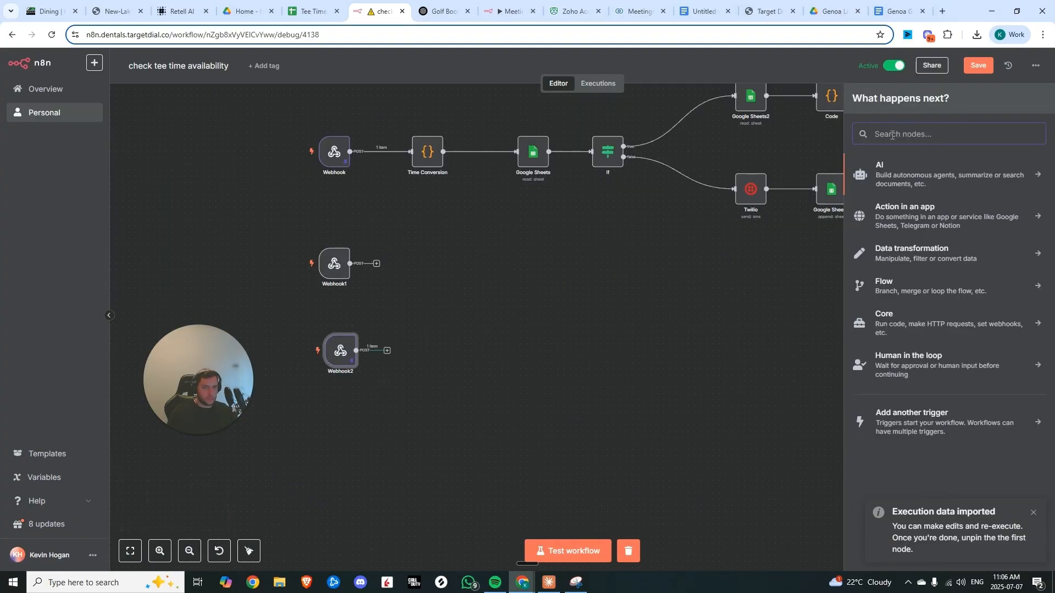
text(goio)
key(BackSpace)
key(BackSpace)
text(ogle)
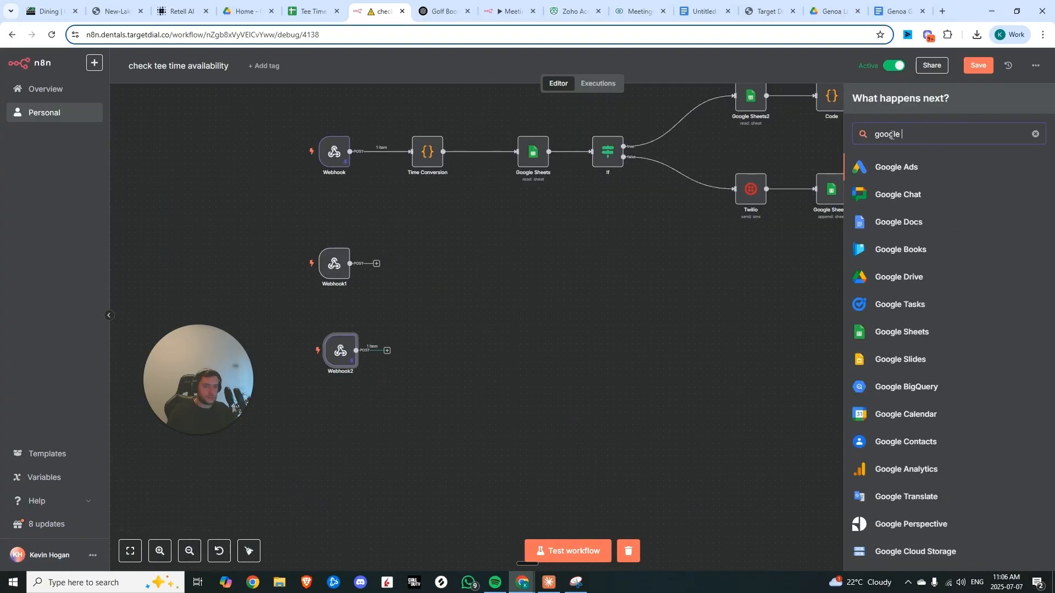
click(902, 332)
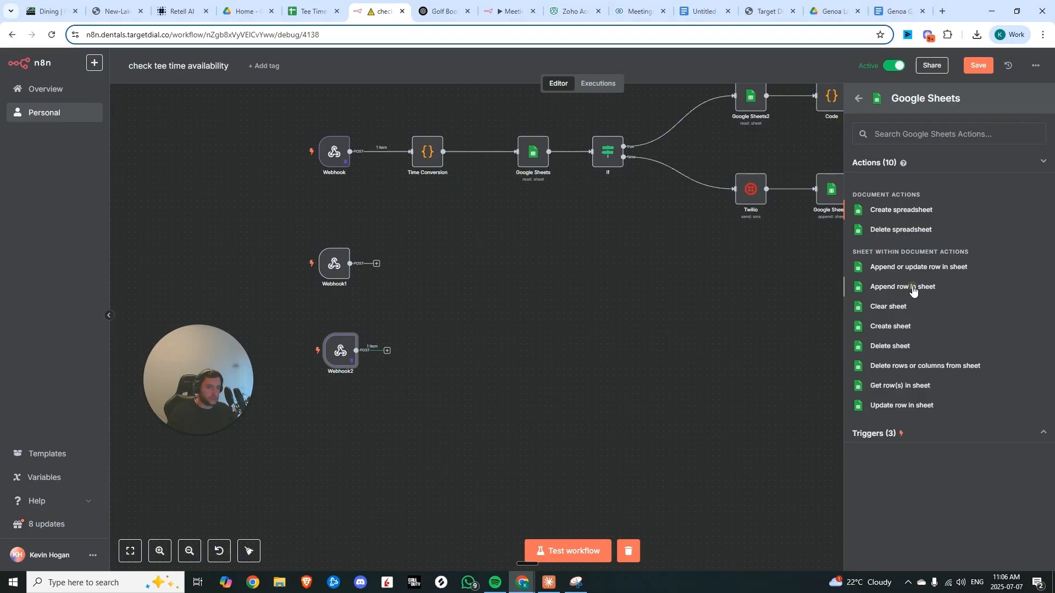
click(912, 288)
click(509, 285)
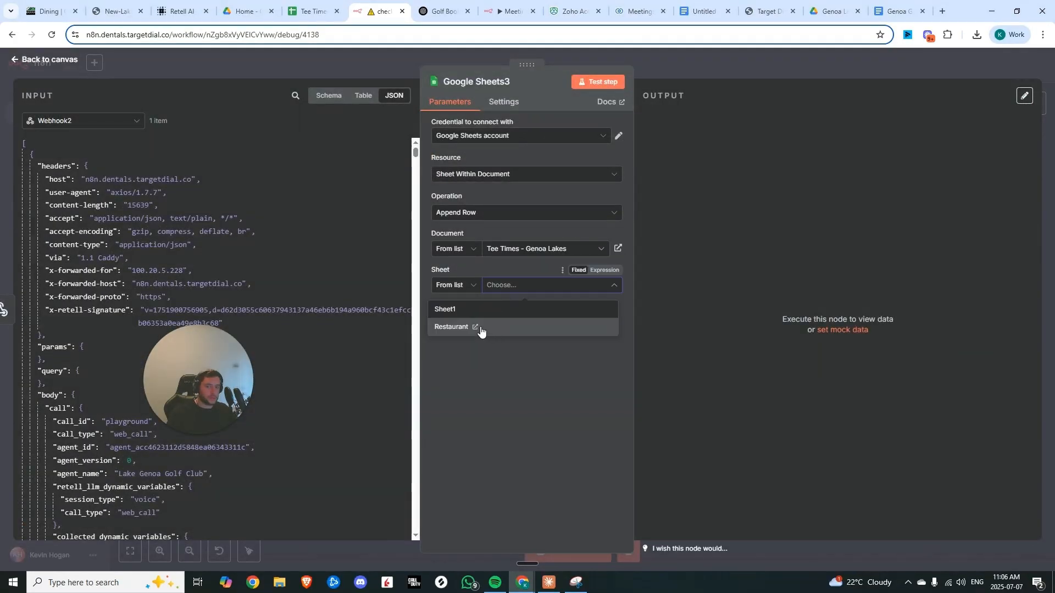
click(451, 327)
scroll(478, 341, down, 3)
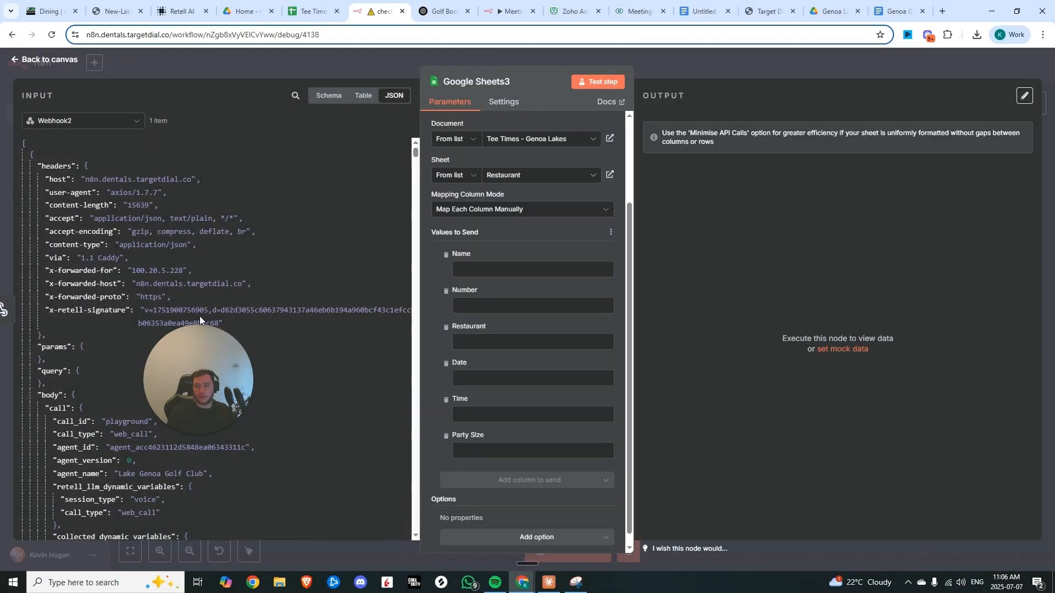
scroll(346, 536, down, 1)
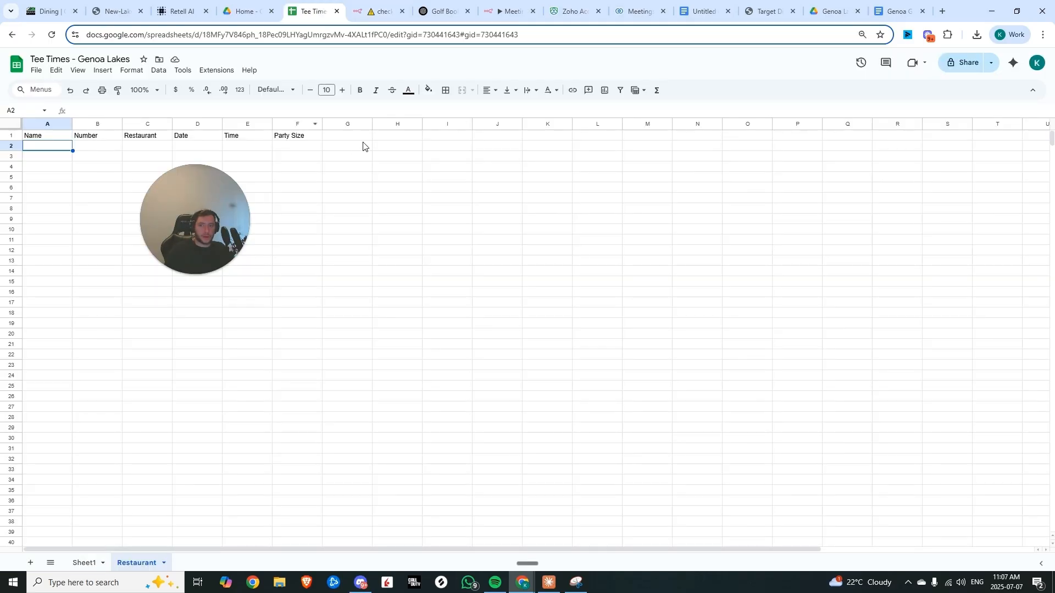
Add an Order Type column header in G1 of the Restaurant sheet
click(355, 139)
text(Order Type)
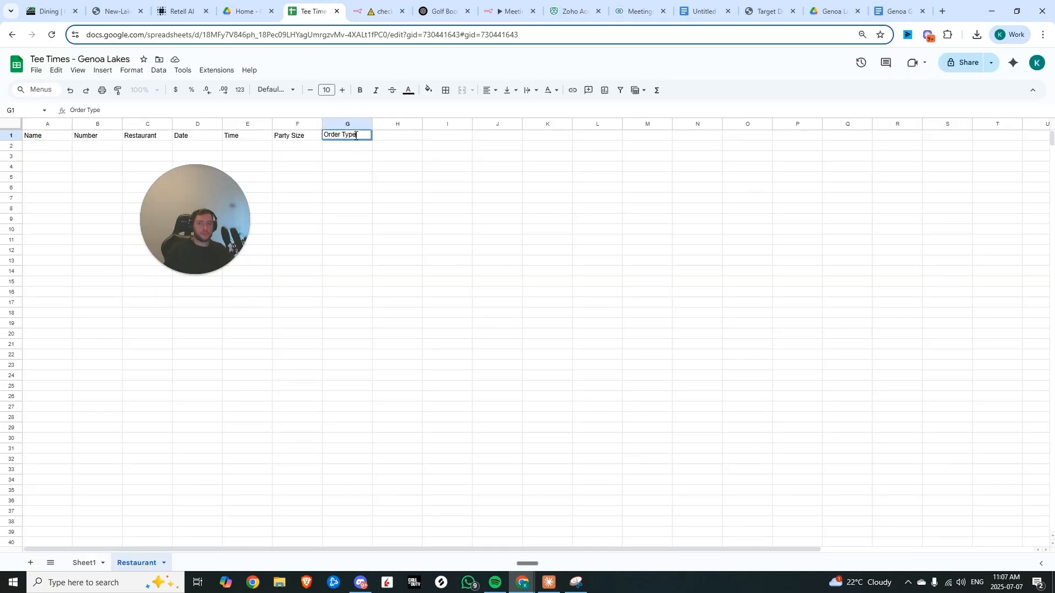
key(Return)
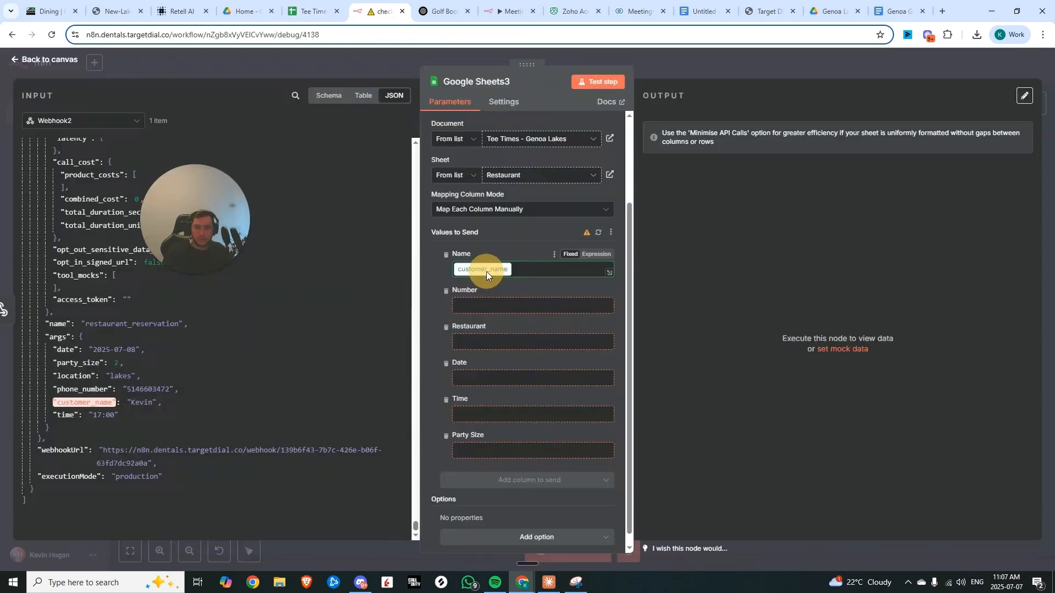
Map the webhook body args fields to the sheet columns, refresh the columns, and run Test step
drag(85, 402, 486, 271)
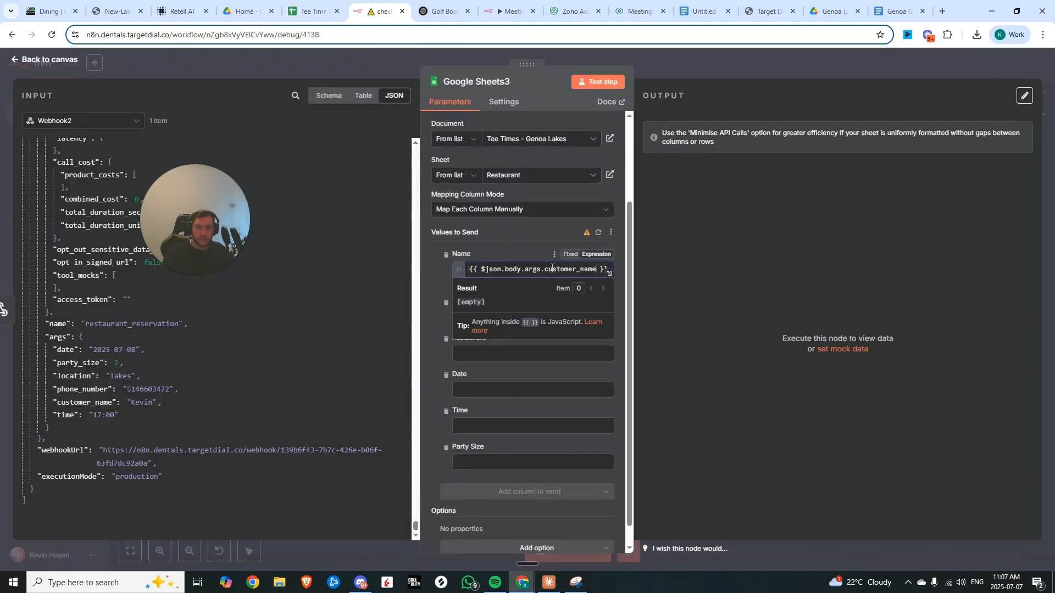
click(592, 233)
click(594, 83)
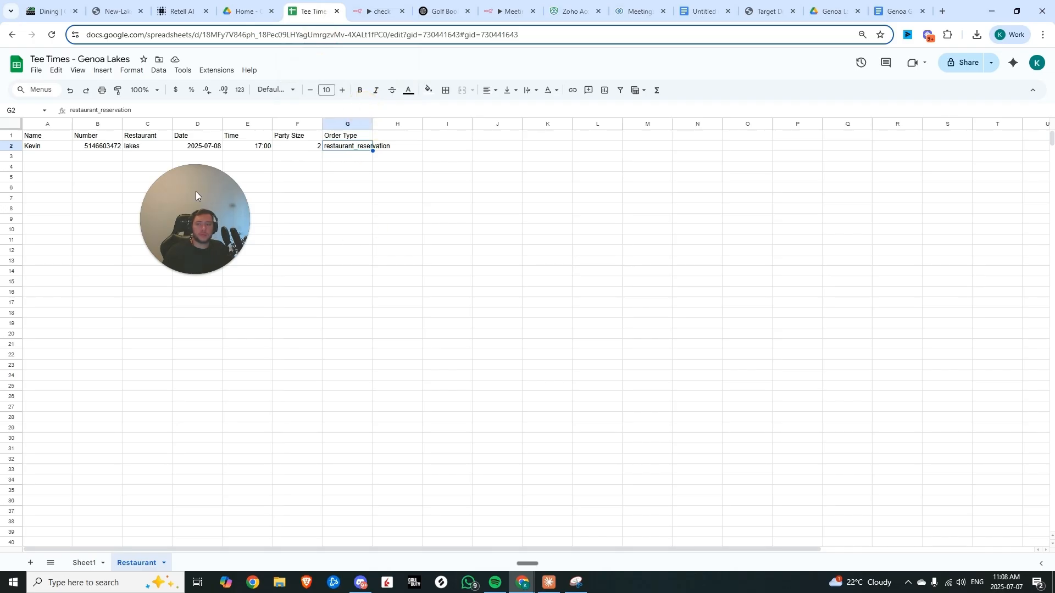
Check the appended reservation row in the Restaurant sheet and widen the Order Type column
drag(197, 232, 204, 318)
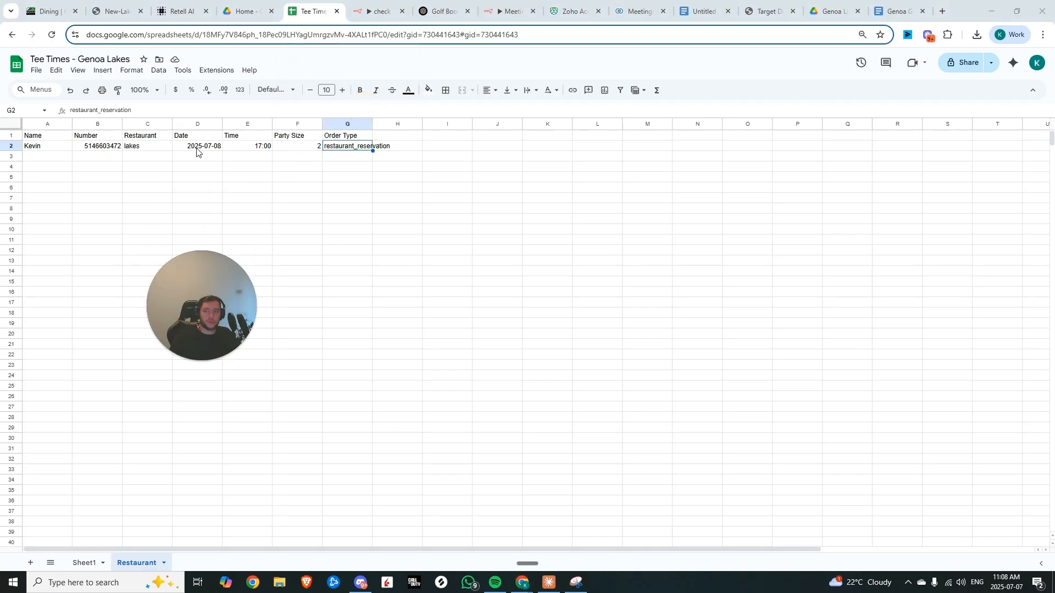
double_click(373, 124)
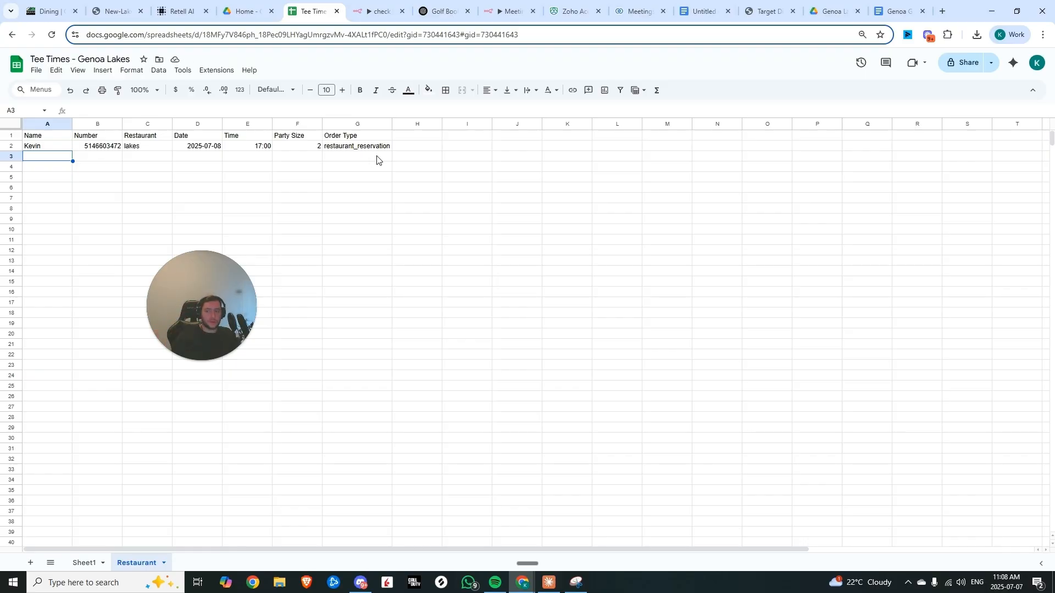
Add a new sheet tab and rename it Takeout Orders
click(30, 563)
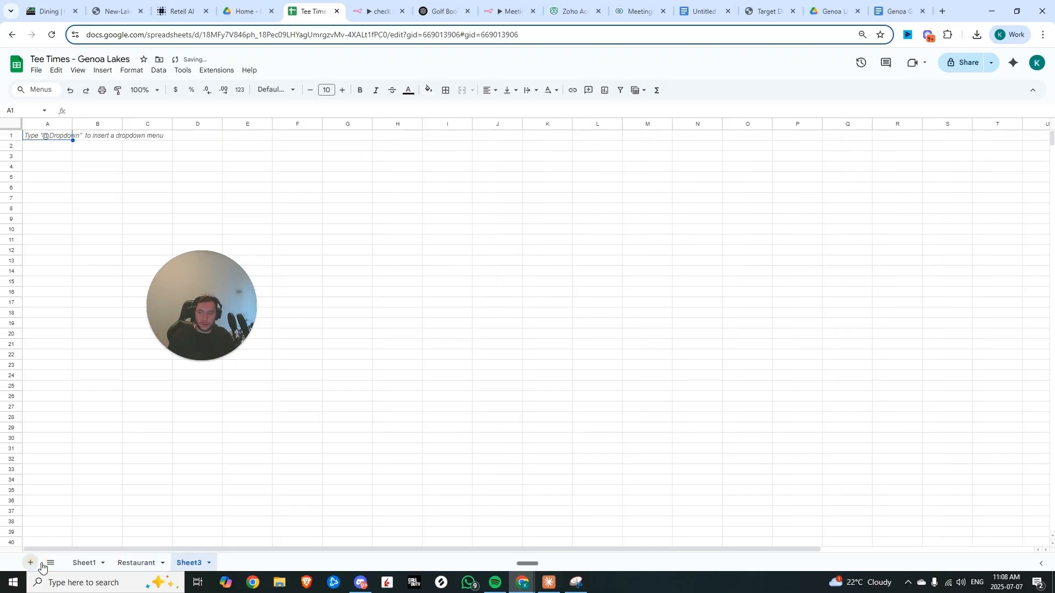
click(208, 565)
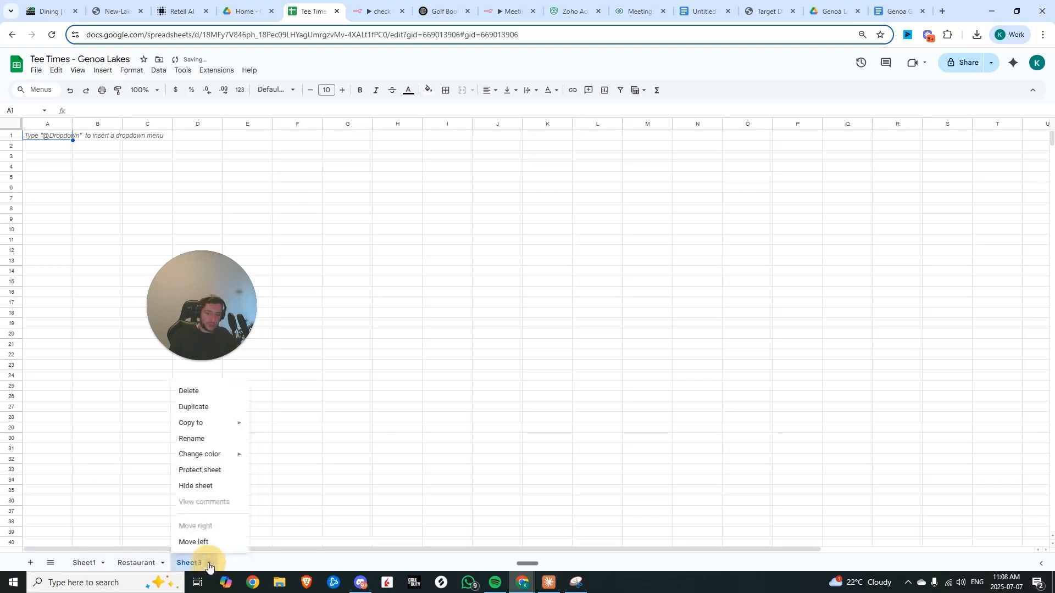
click(198, 443)
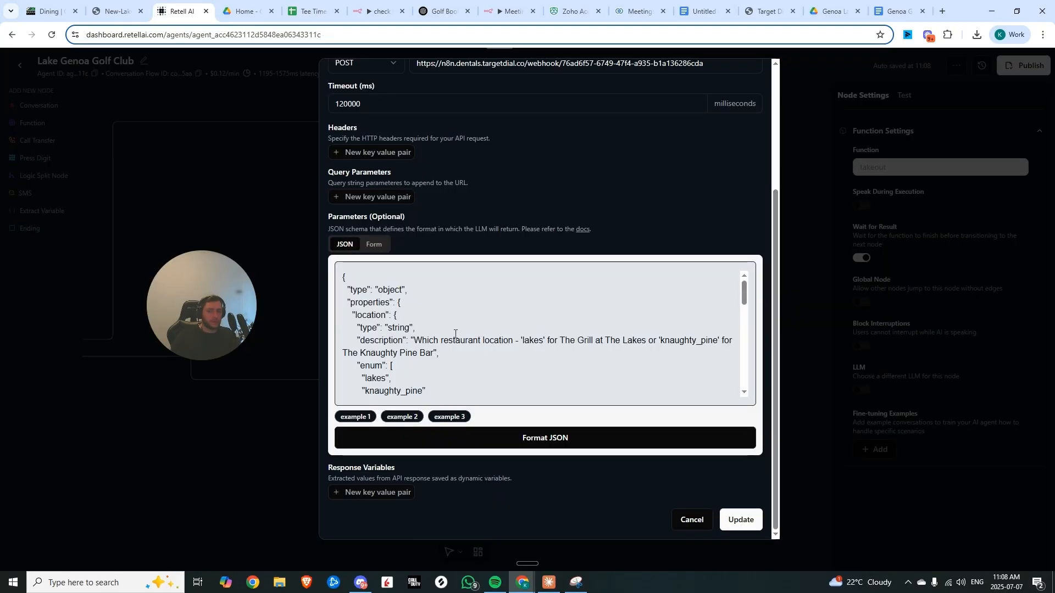
Examine the Takeout function's JSON parameter schema and its required fields
scroll(439, 337, down, 1)
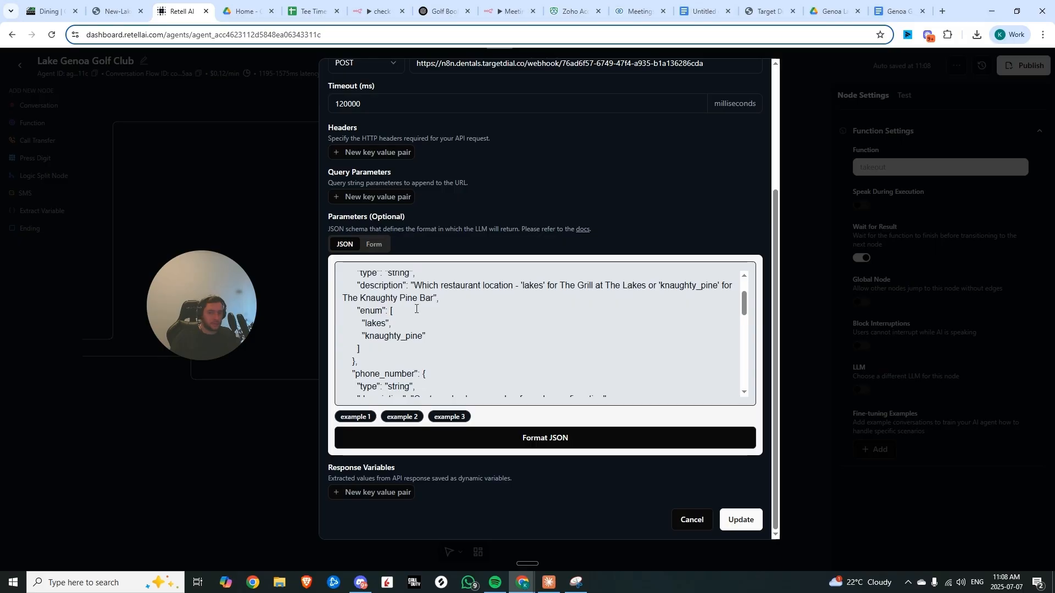
scroll(458, 333, down, 4)
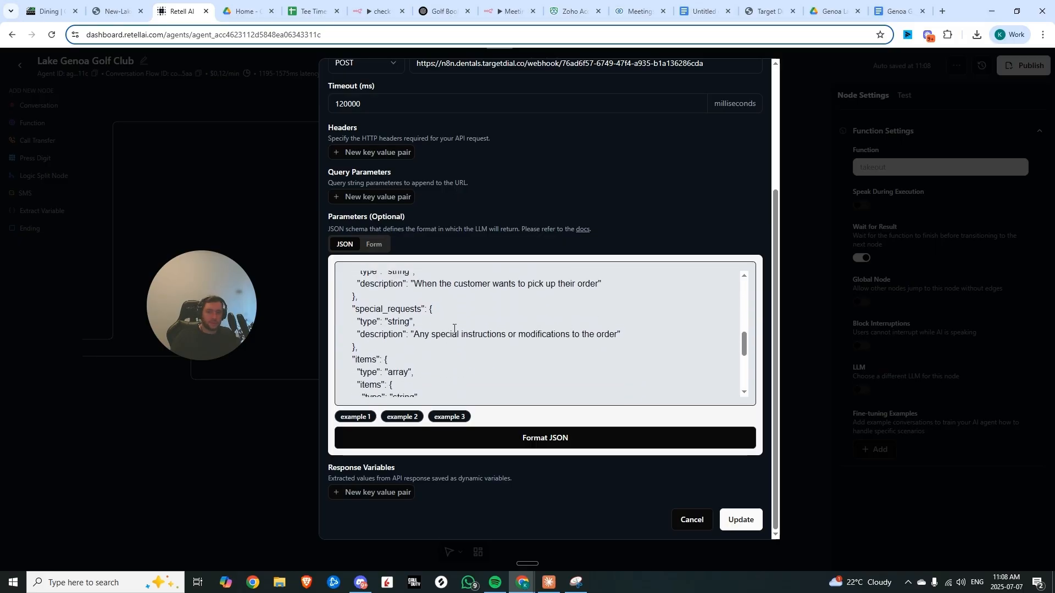
scroll(454, 329, down, 3)
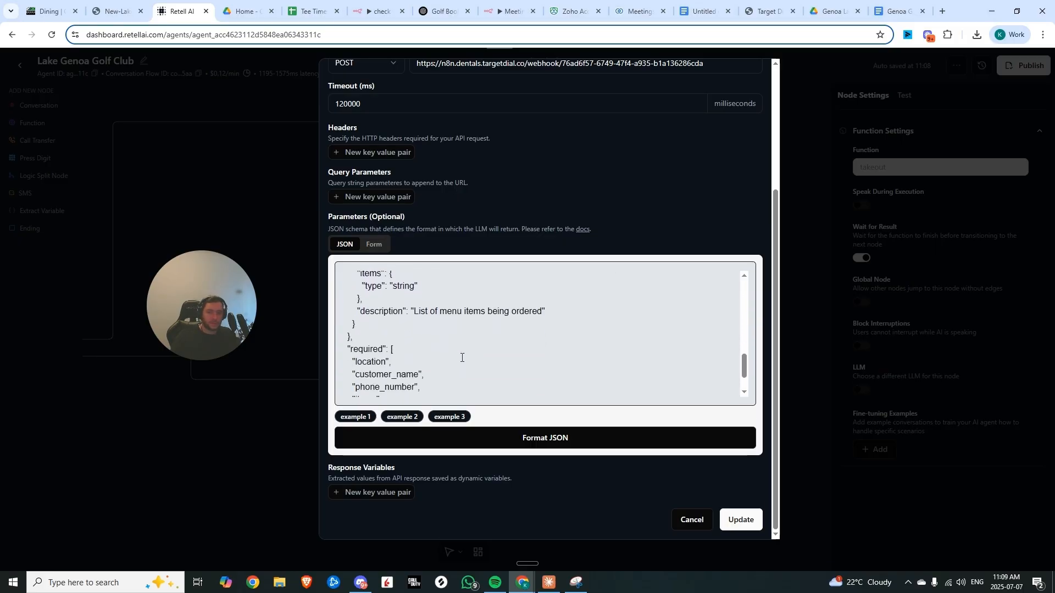
scroll(462, 357, up, 1)
scroll(461, 356, down, 2)
drag(453, 363, 326, 312)
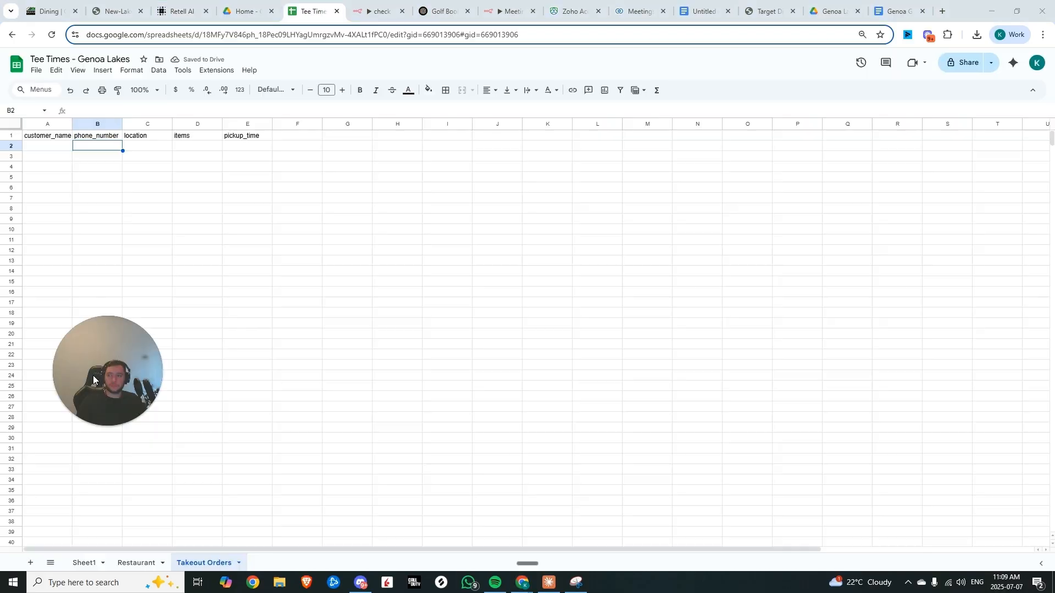
drag(99, 379, 60, 519)
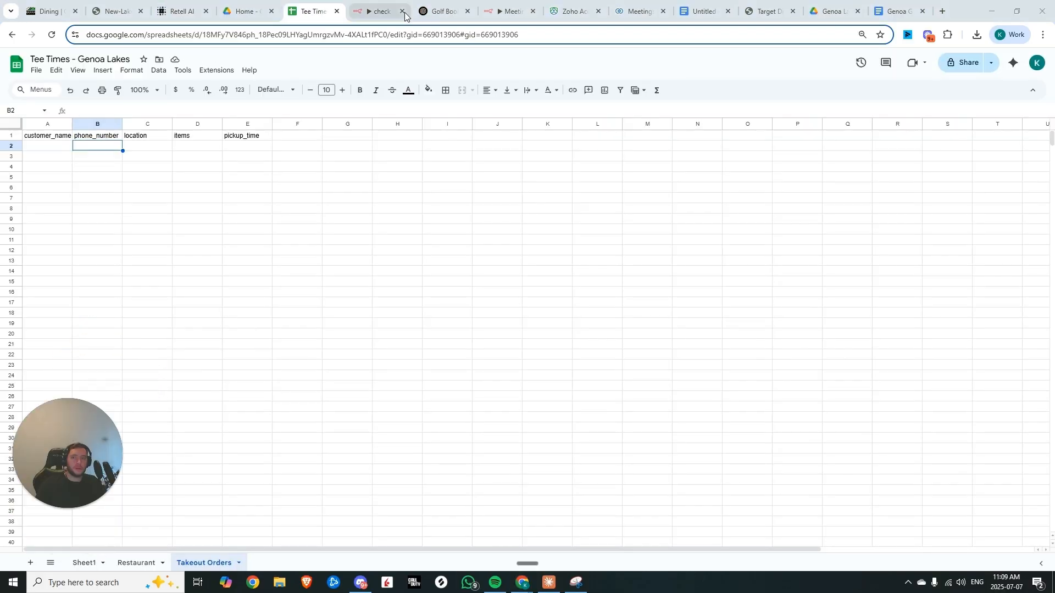
Set the Restaurant Reservation node's transition condition to Reservation successfully booked
click(384, 10)
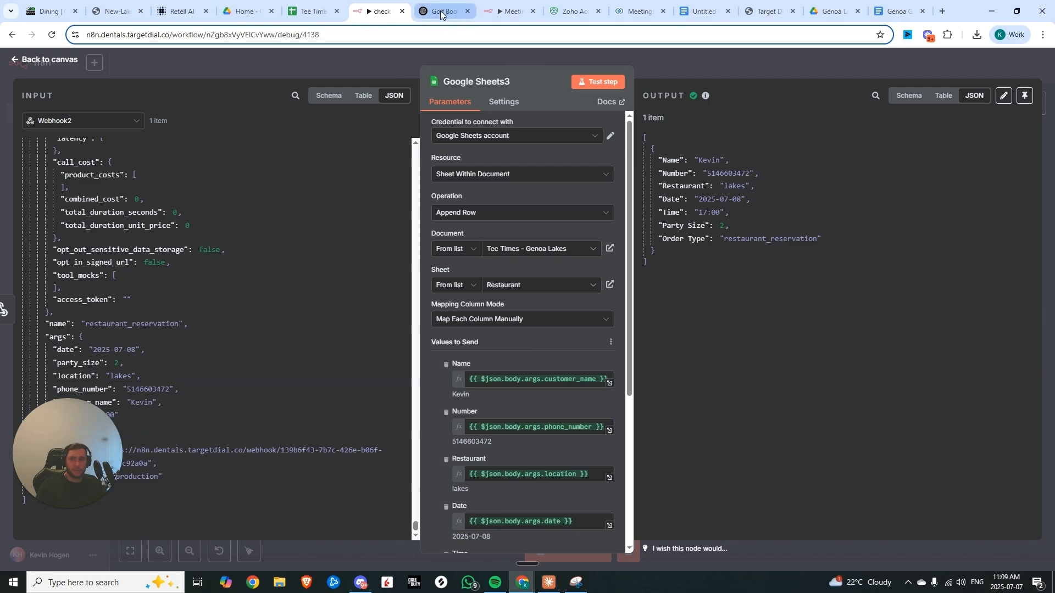
click(181, 11)
double_click(635, 340)
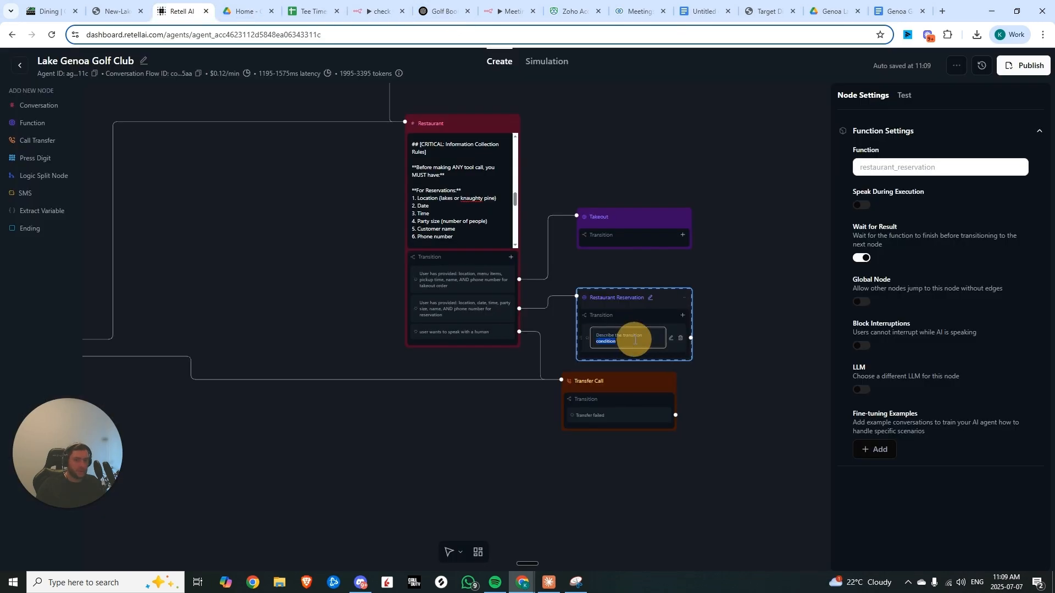
click(633, 339)
triple_click(632, 340)
key(ctrl+v)
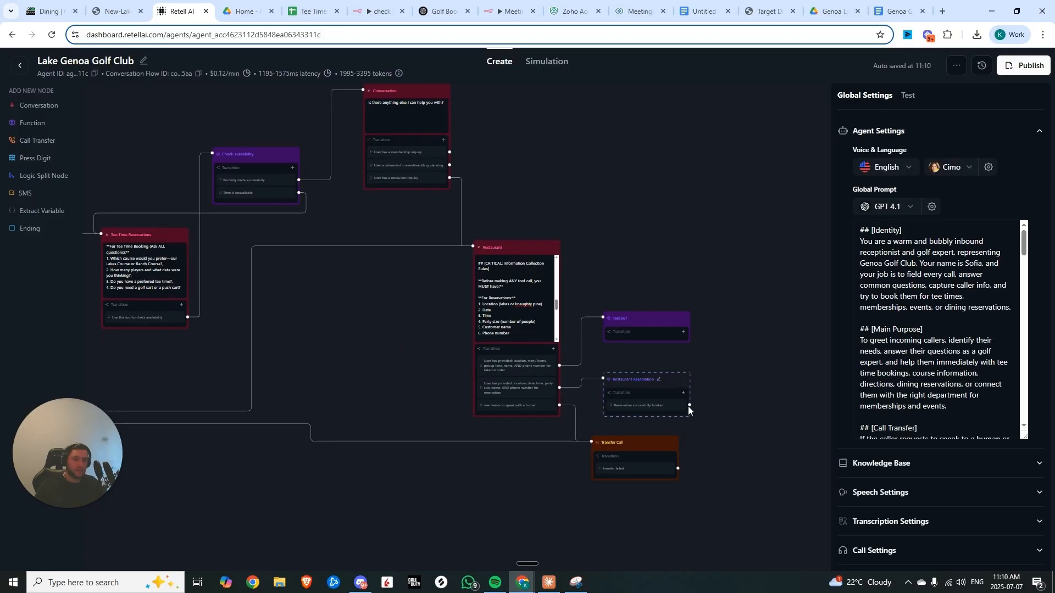
Add a transition 'User does not need help with anything else' to the 'Is there anything else' Conversation node
drag(689, 406, 682, 184)
scroll(697, 287, up, 2)
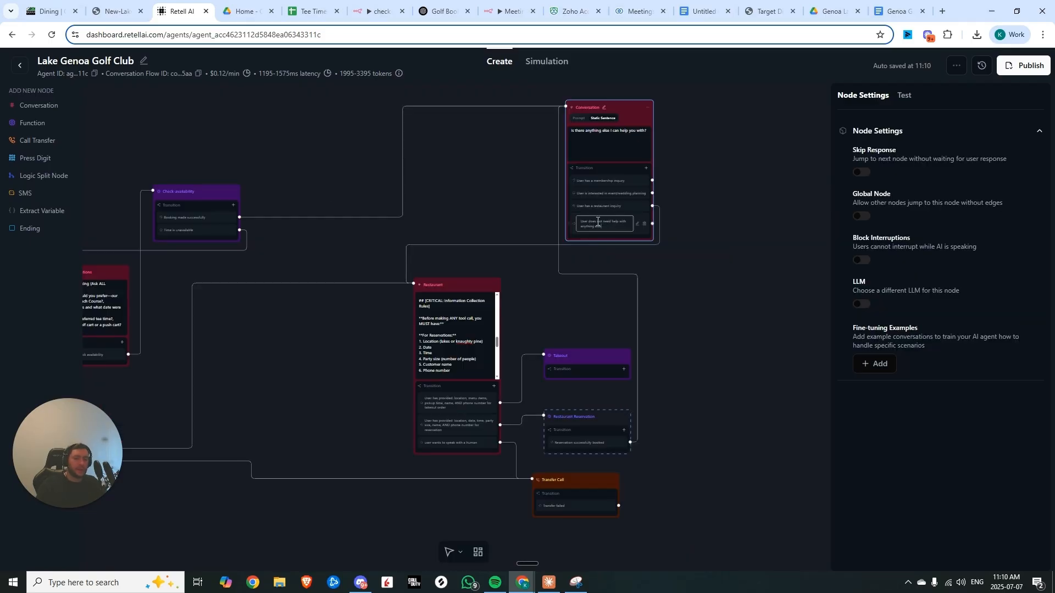
click(546, 207)
scroll(684, 214, up, 3)
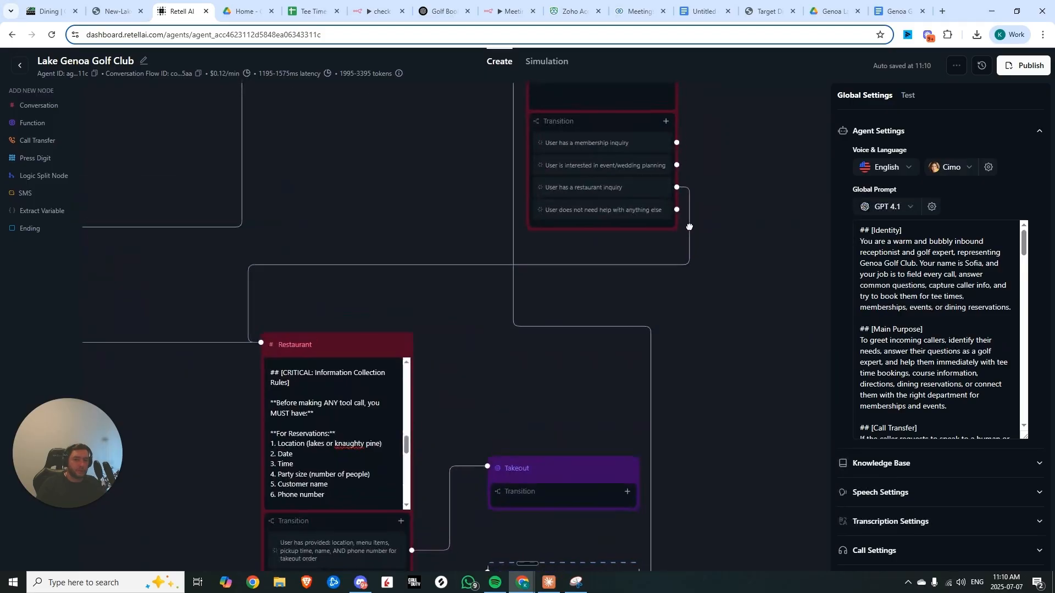
Add an End Call ending node beside the 'Is there anything else' Conversation node
drag(690, 226, 590, 282)
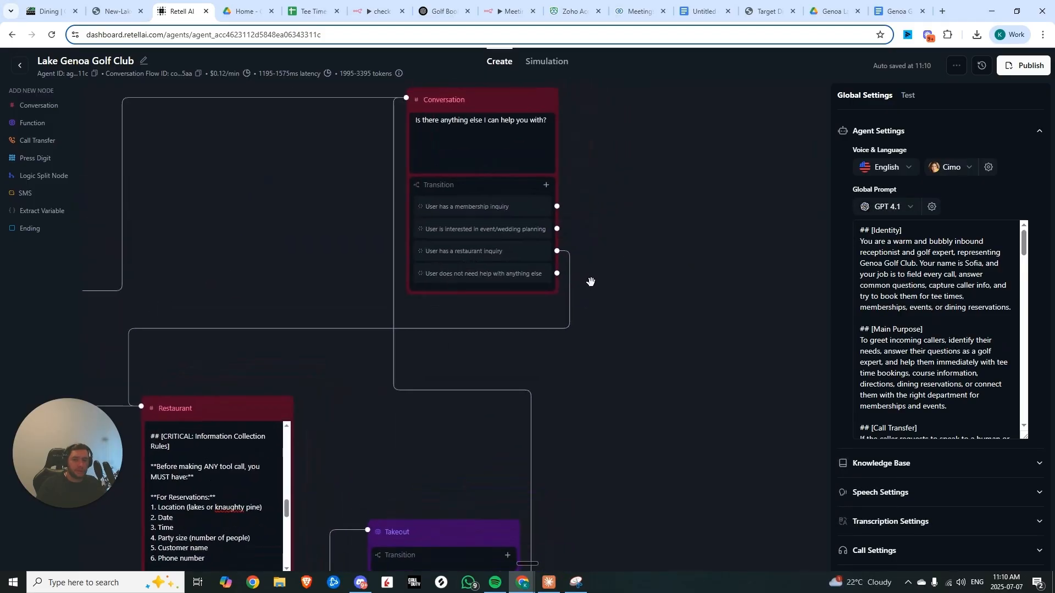
click(28, 228)
drag(615, 316, 694, 235)
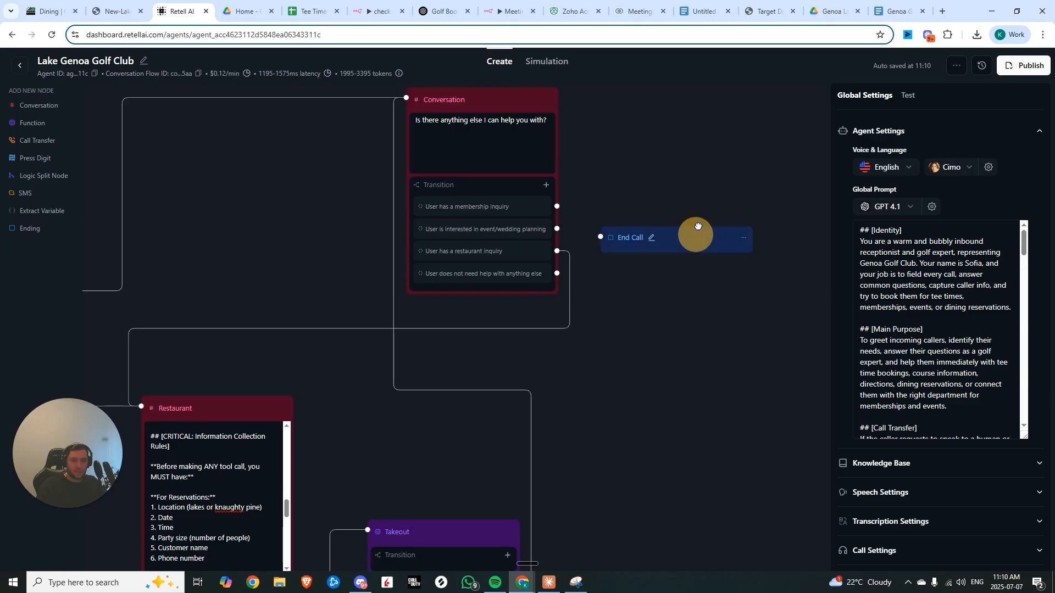
Set the Takeout node's transition condition to 'Takeout order successfully placed'
scroll(605, 253, down, 5)
click(537, 269)
click(512, 278)
text(Takeout order successfu)
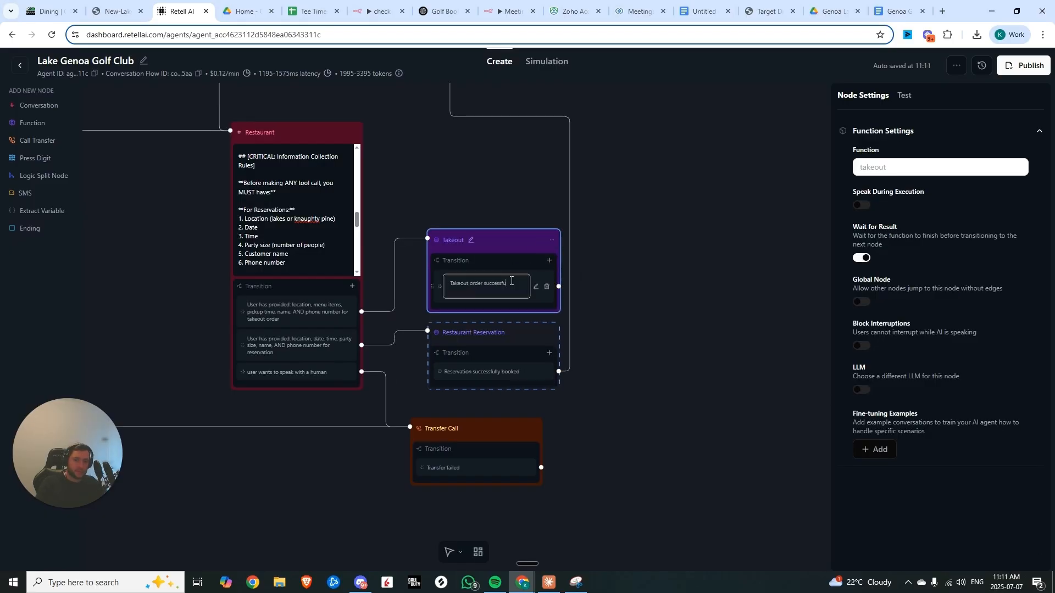
text(lly placed)
scroll(405, 106, up, 5)
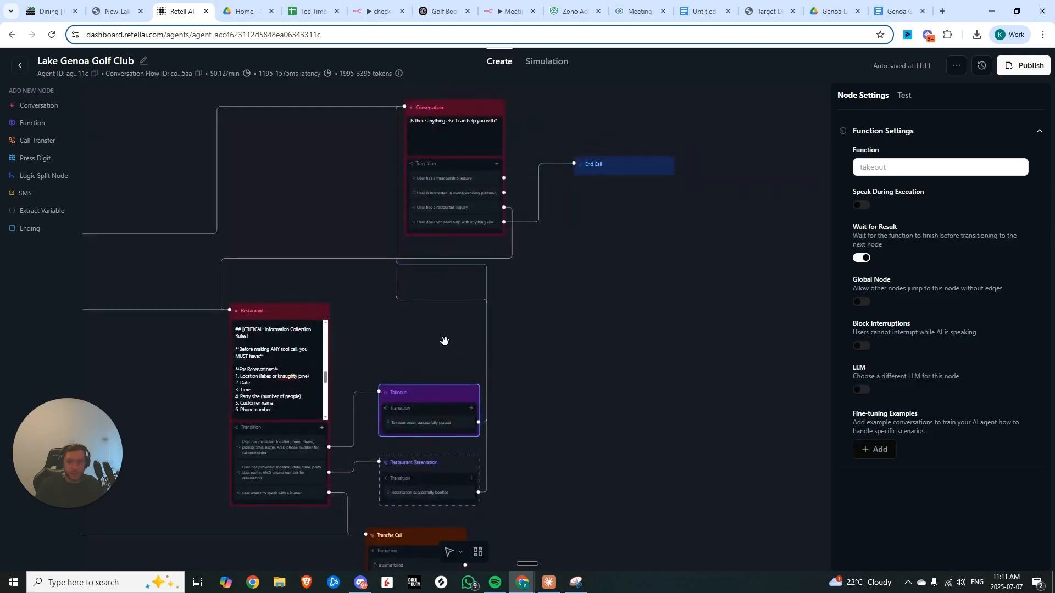
Test the agent in the LLM chat by placing a takeout order from the menu and sending the customer's phone number
click(477, 350)
click(906, 95)
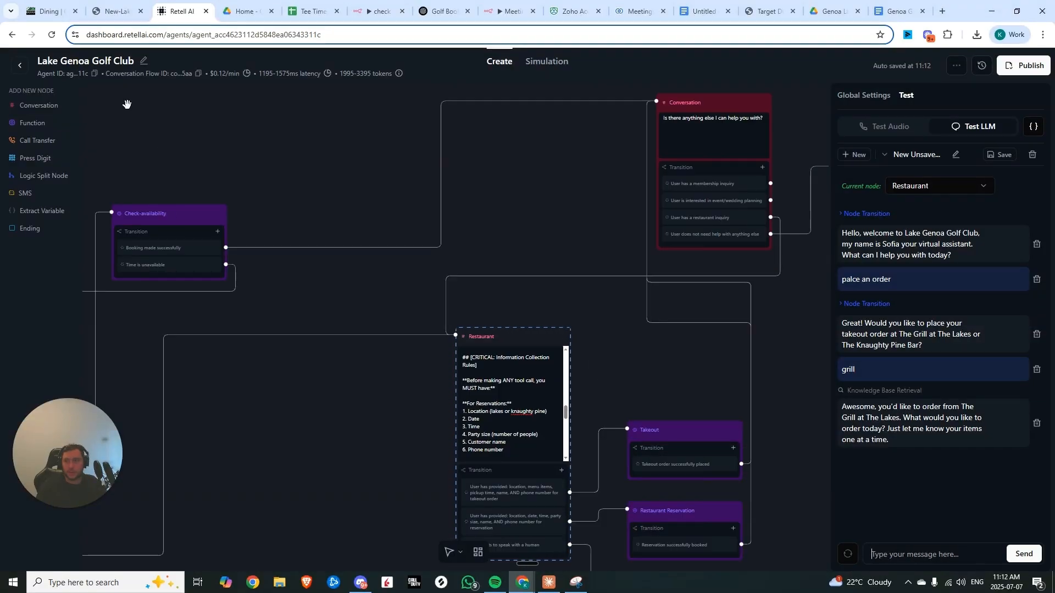
click(116, 11)
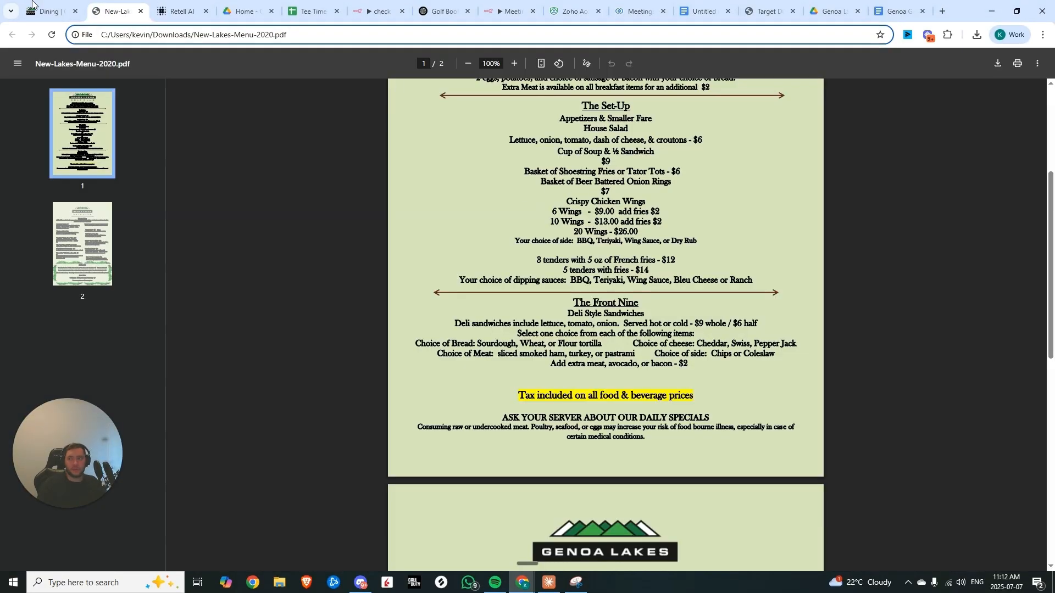
key(ctrl+Tab)
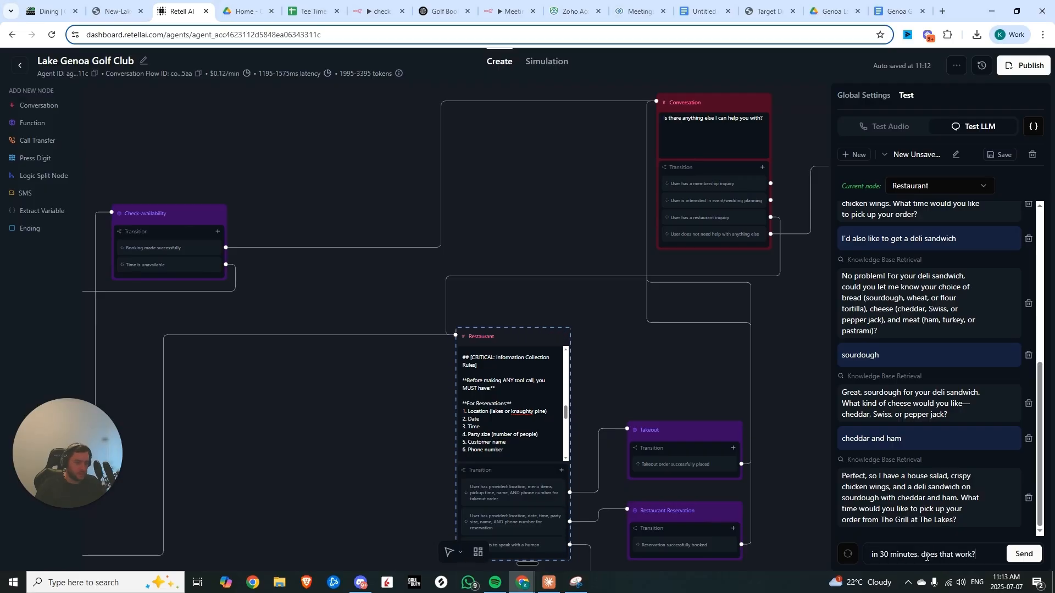
key(Return)
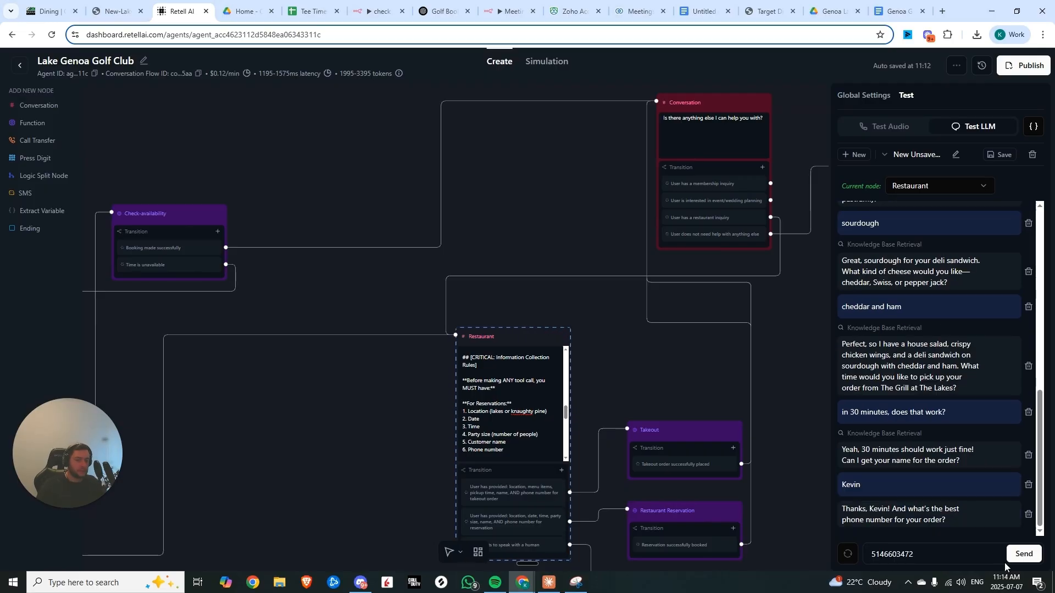
click(1024, 554)
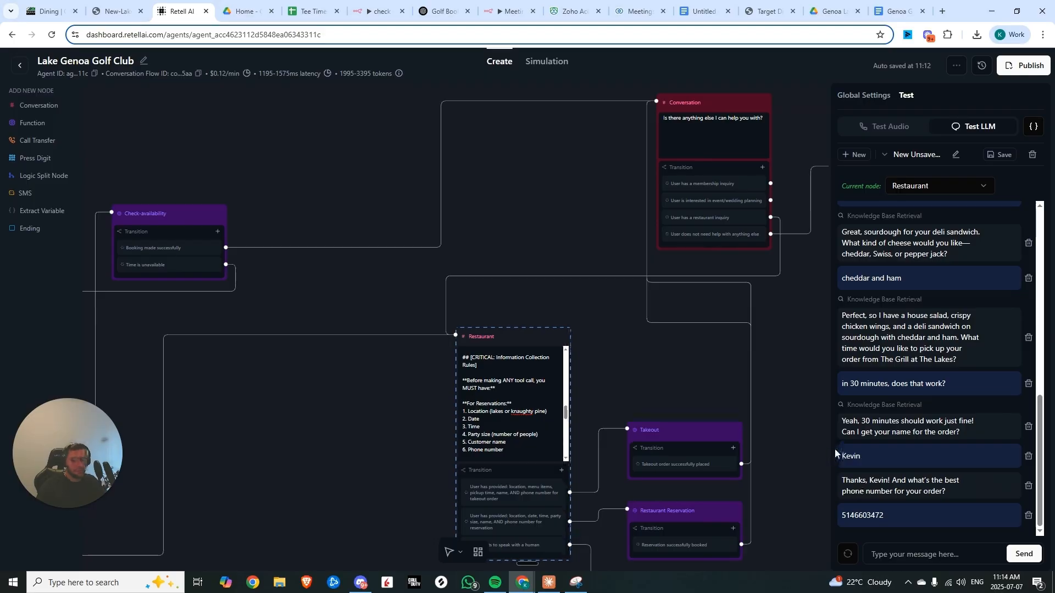
Switch to n8n, save the check tee time availability workflow and load the latest execution into the editor
drag(697, 443, 572, 306)
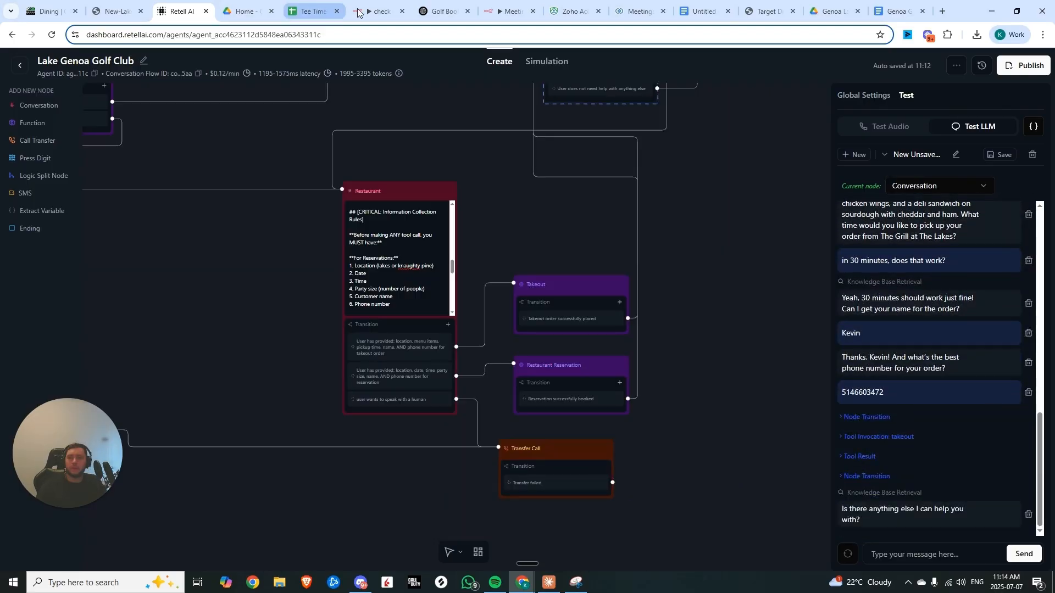
click(380, 11)
click(676, 64)
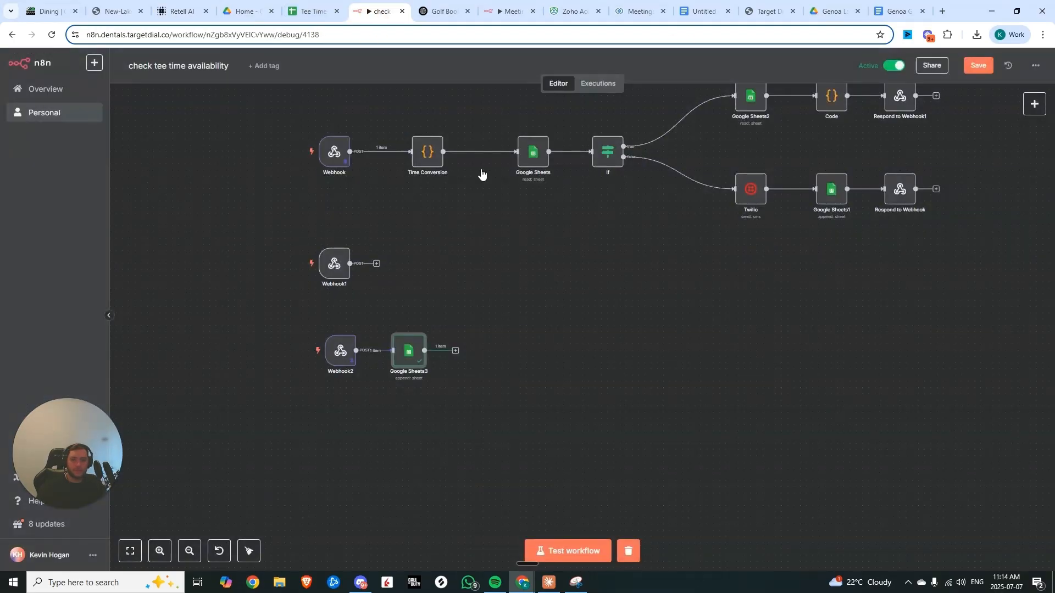
click(978, 65)
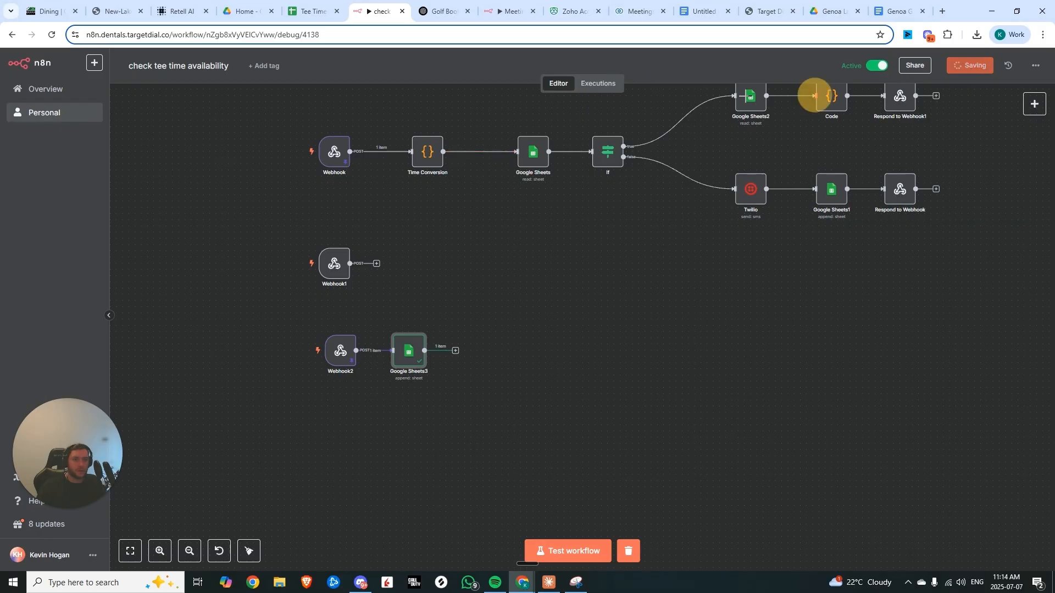
click(598, 83)
click(984, 105)
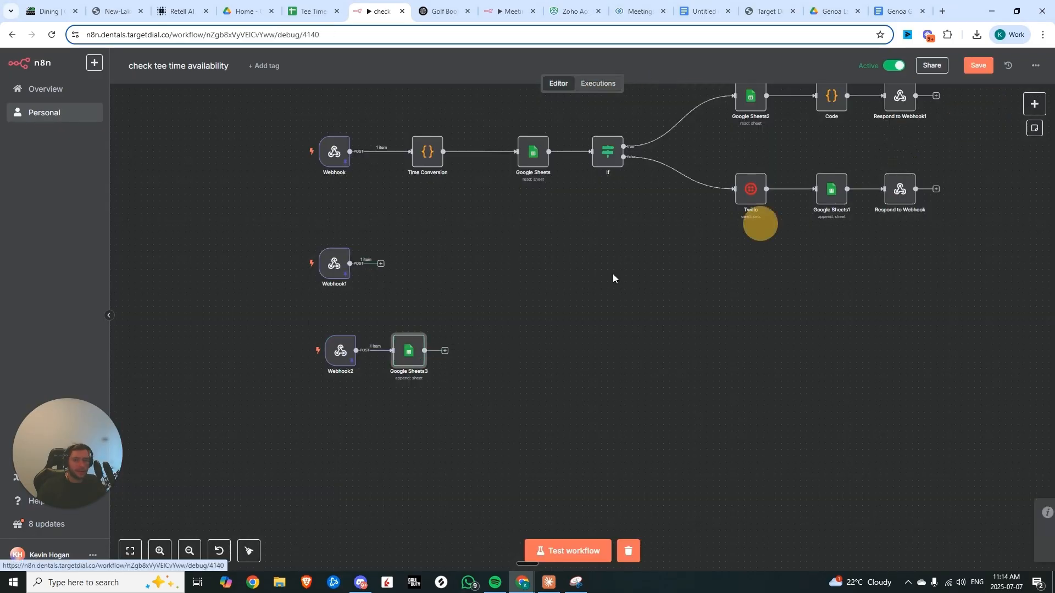
Add a Google Sheets node after Webhook1 appending rows to the Takeout Orders sheet of Tee Times - Genoa Lakes
scroll(354, 327, up, 5)
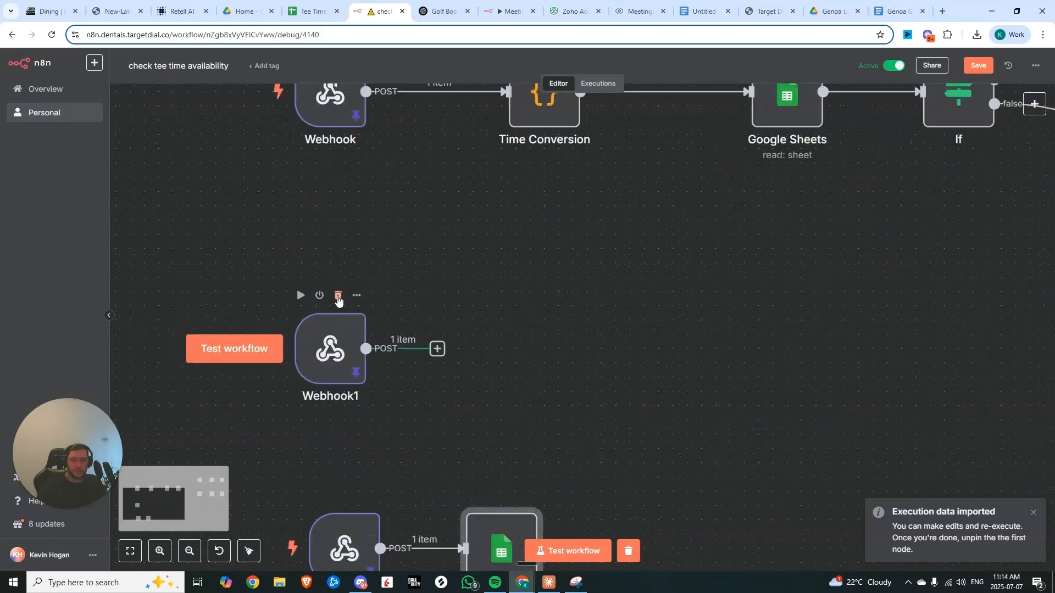
click(437, 348)
text(goog)
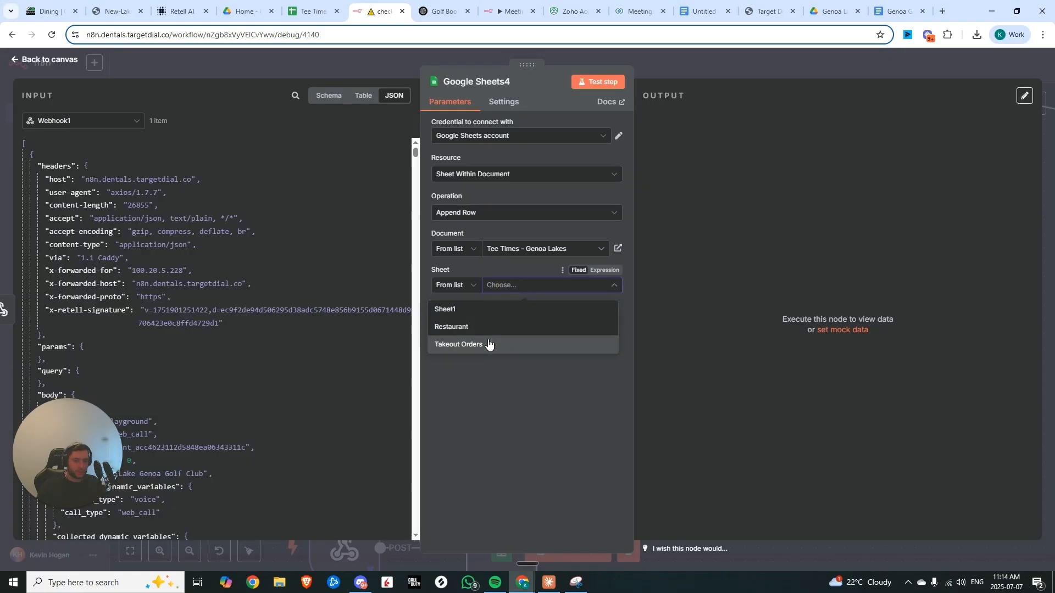
click(489, 339)
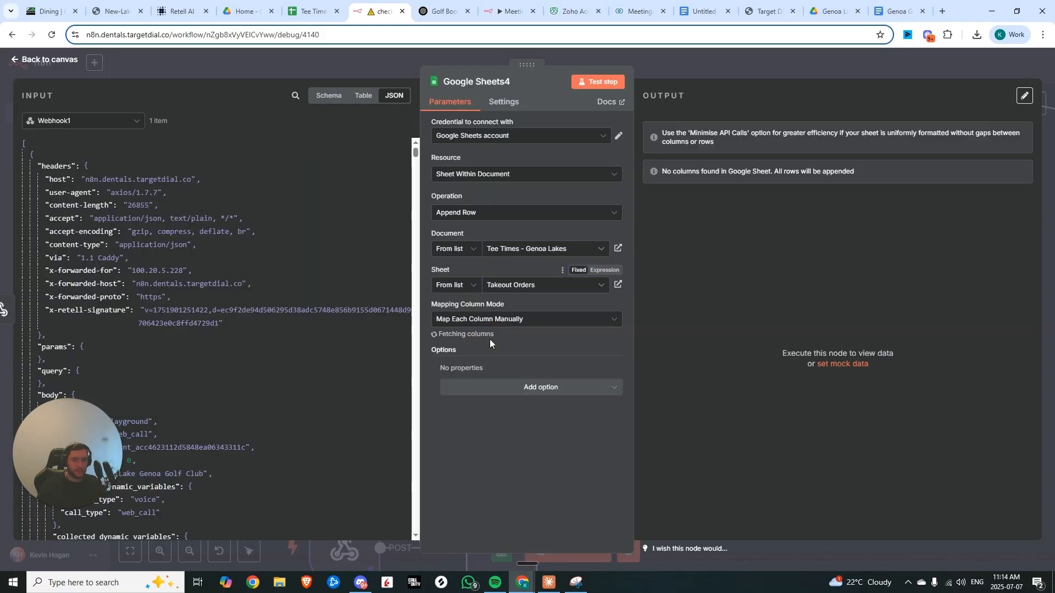
Map customer_name, phone_number, location, items and pickup_time from the webhook body args, then test the step
scroll(500, 345, down, 2)
scroll(217, 514, down, 15)
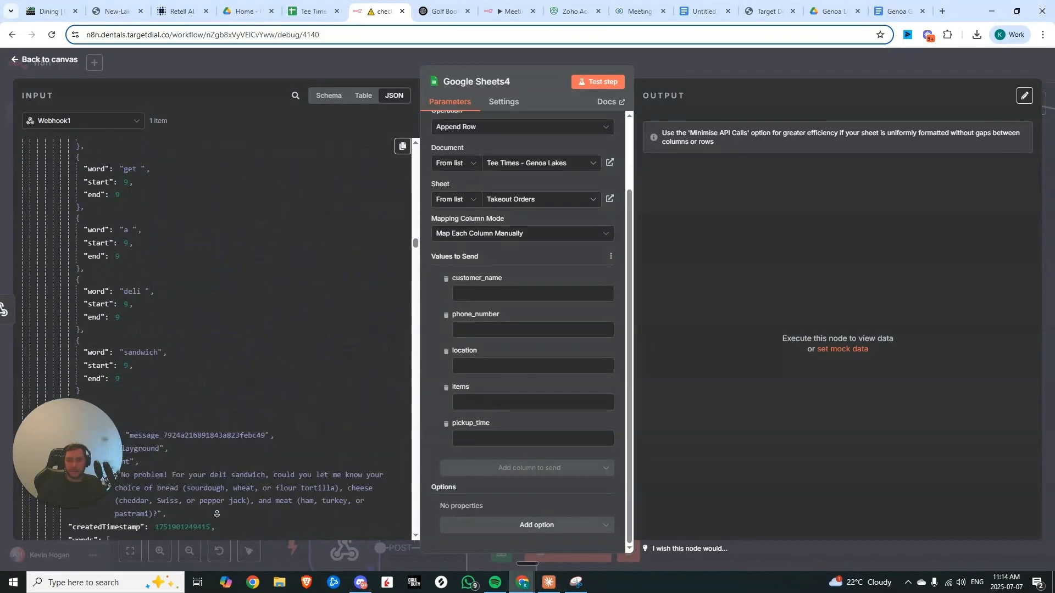
scroll(216, 513, down, 10)
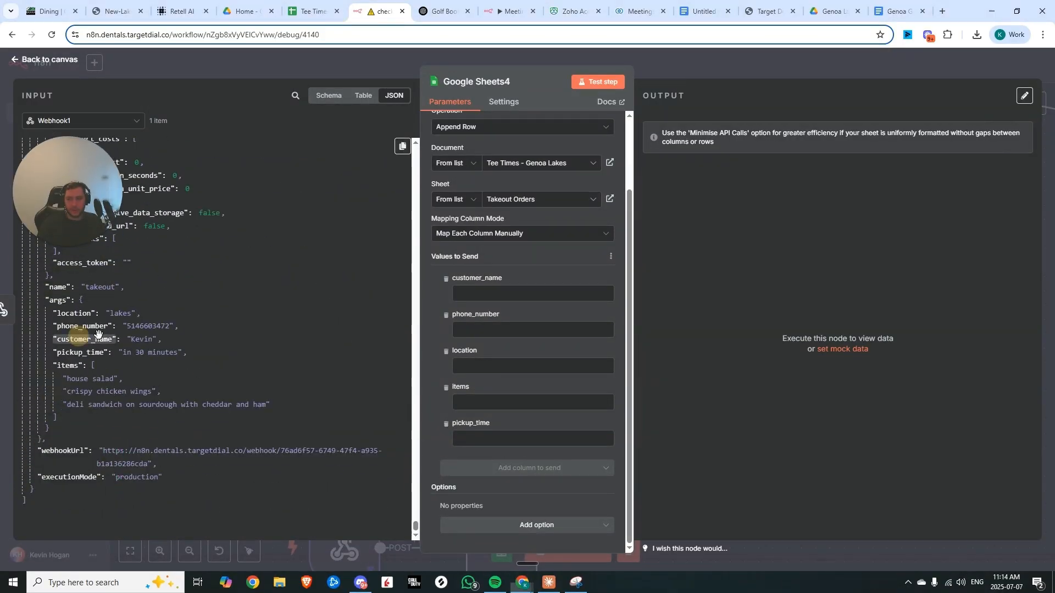
drag(98, 333, 534, 353)
drag(76, 314, 495, 356)
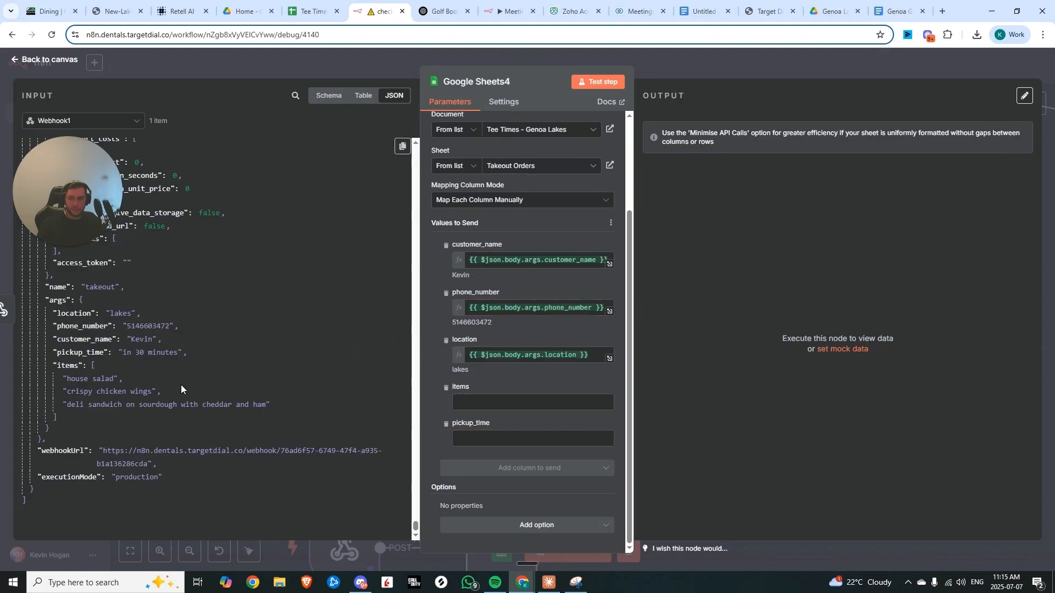
drag(73, 364, 460, 402)
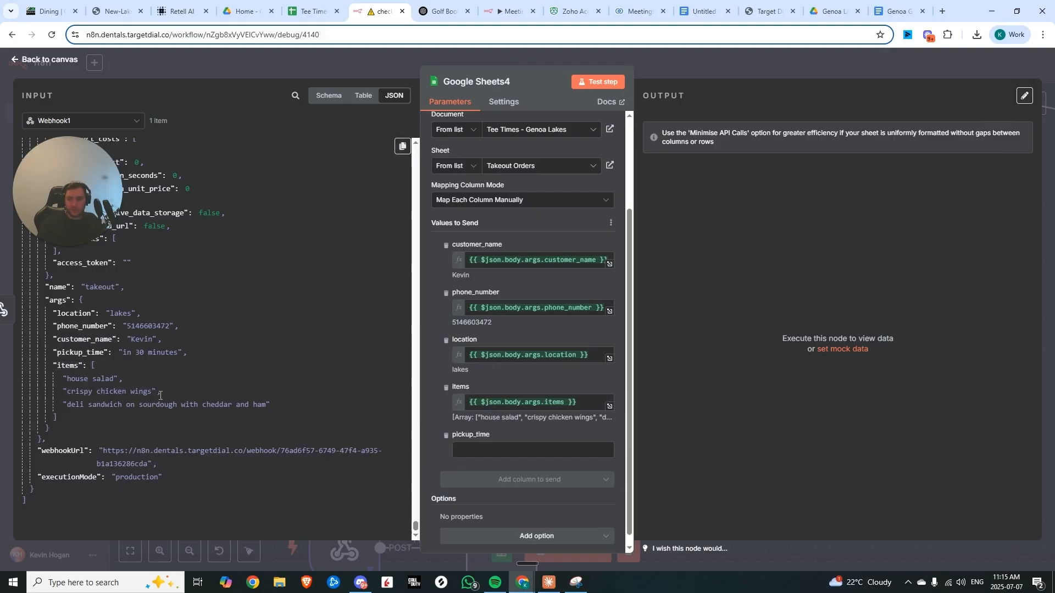
drag(83, 353, 532, 450)
click(602, 82)
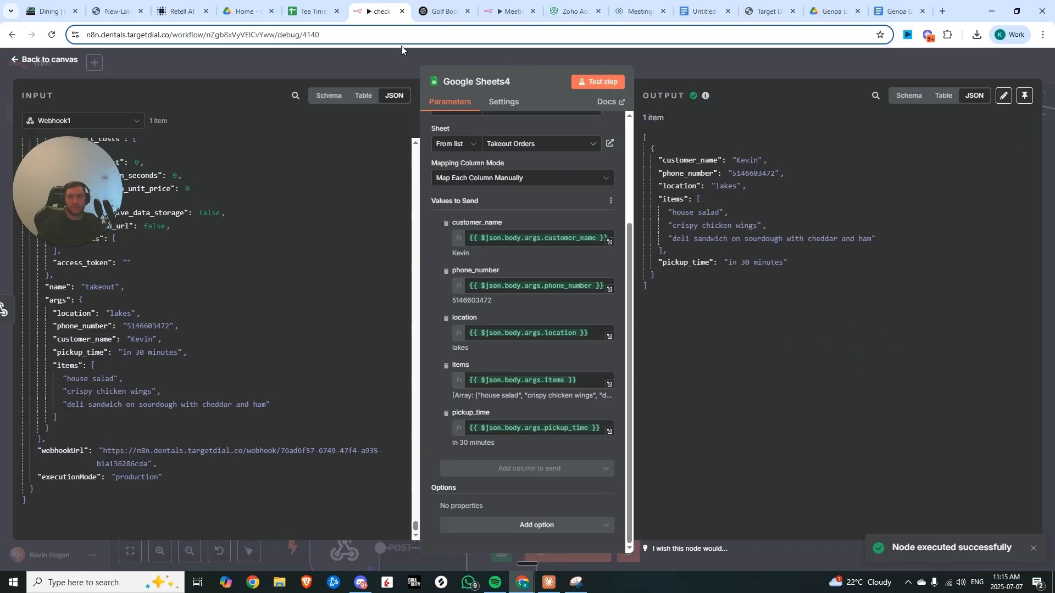
Examine the appended takeout order row in the Takeout Orders sheet
click(308, 11)
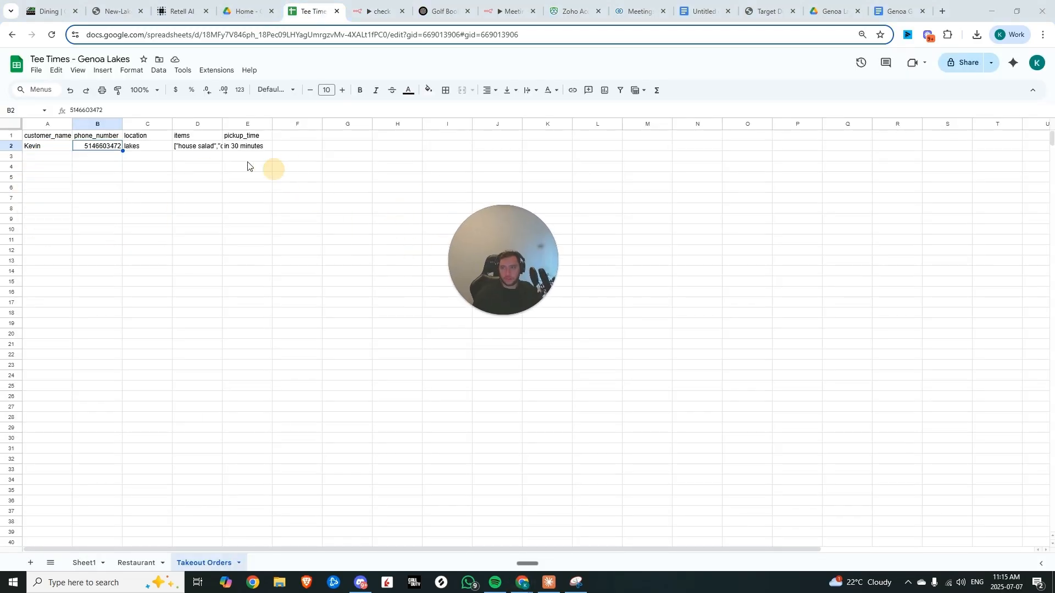
click(195, 147)
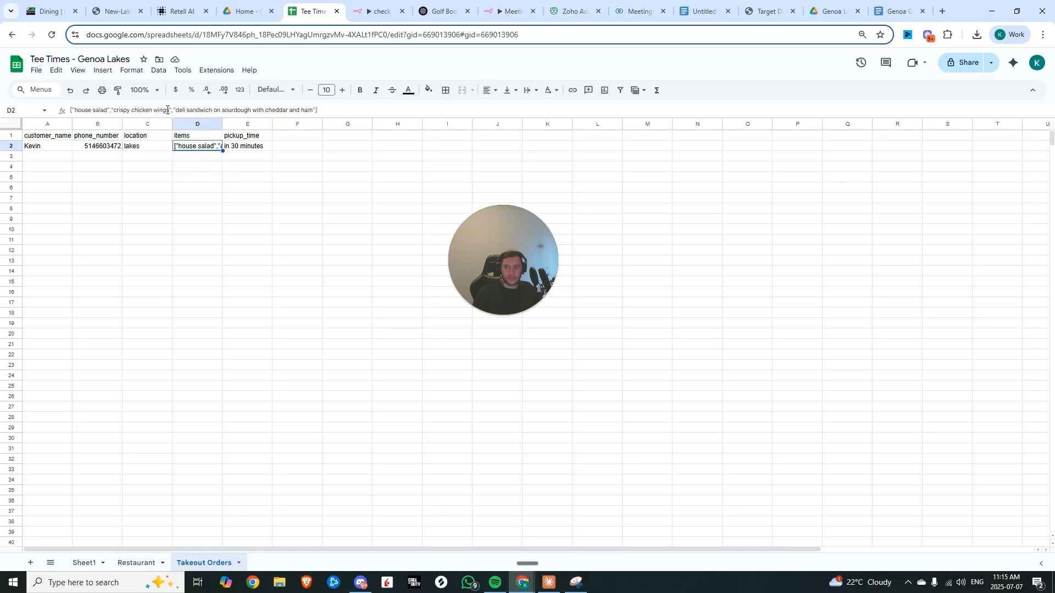
drag(193, 111, 287, 106)
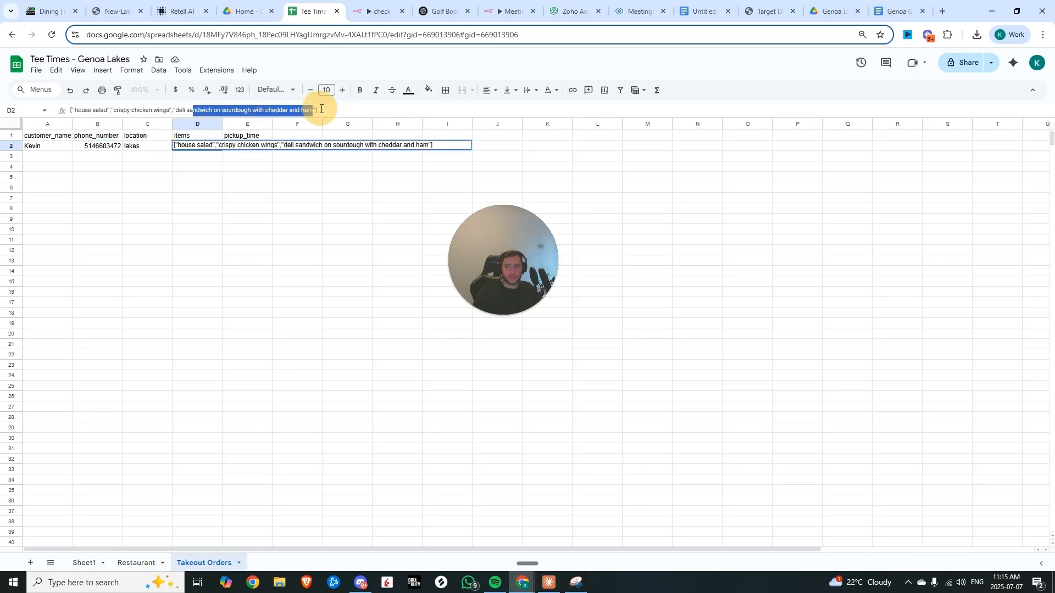
click(189, 160)
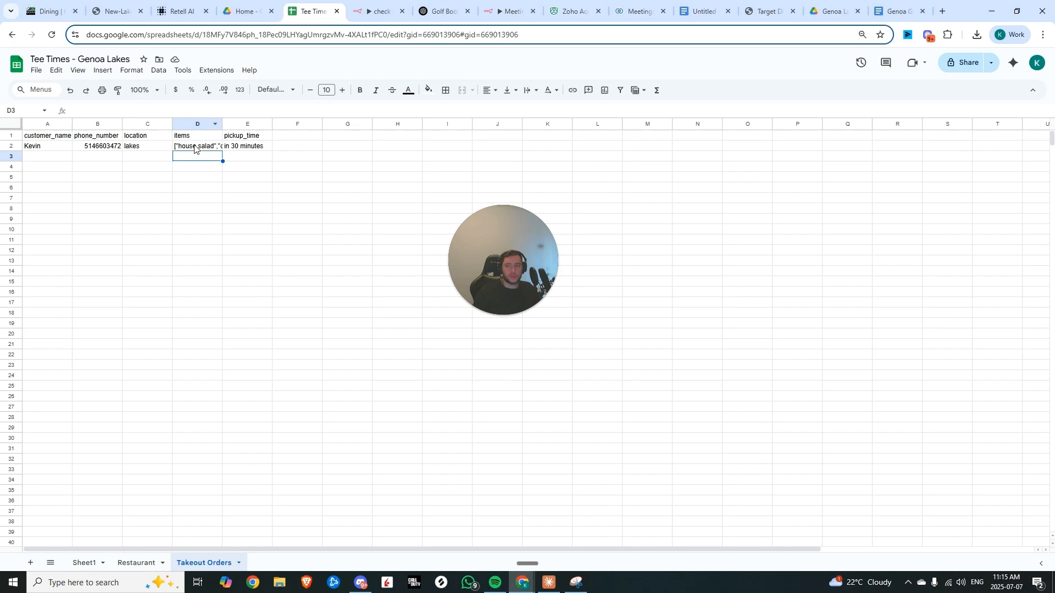
click(194, 147)
click(265, 146)
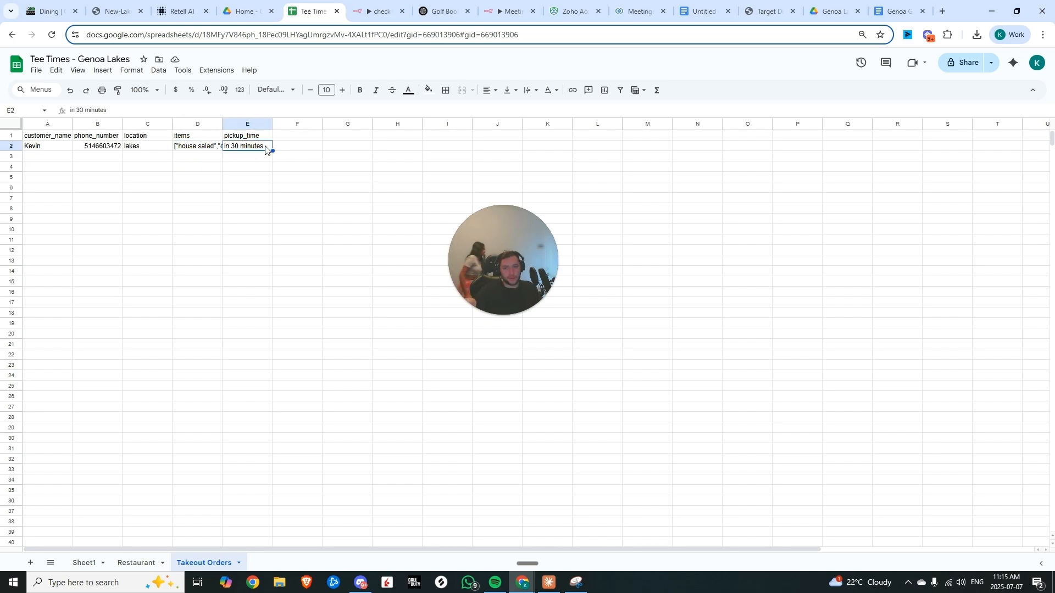
click(91, 178)
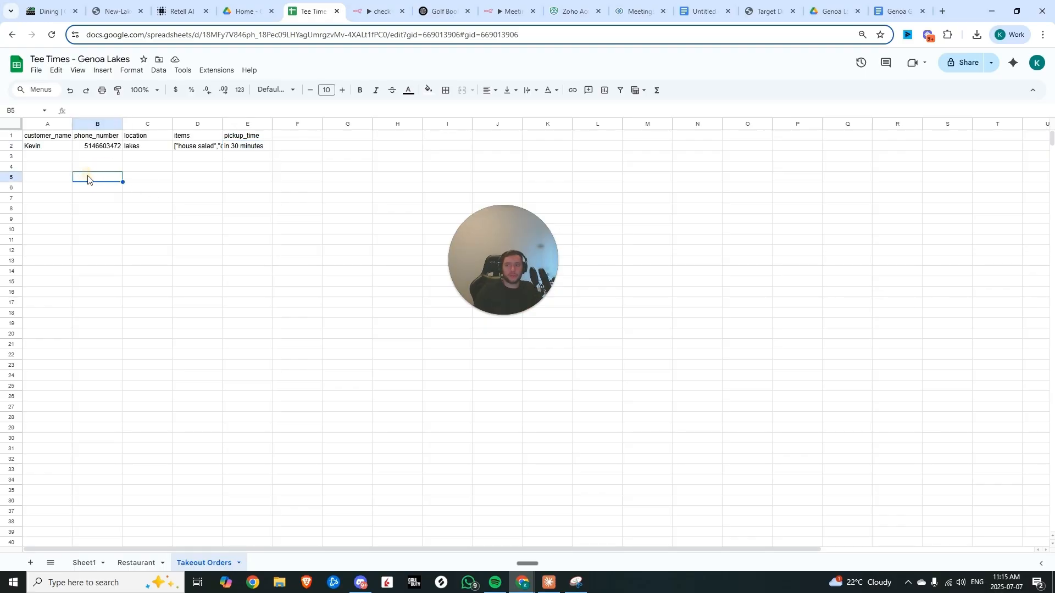
Connect the Welcome Node's membership inquiry transition to the Membership Conversation node
click(179, 11)
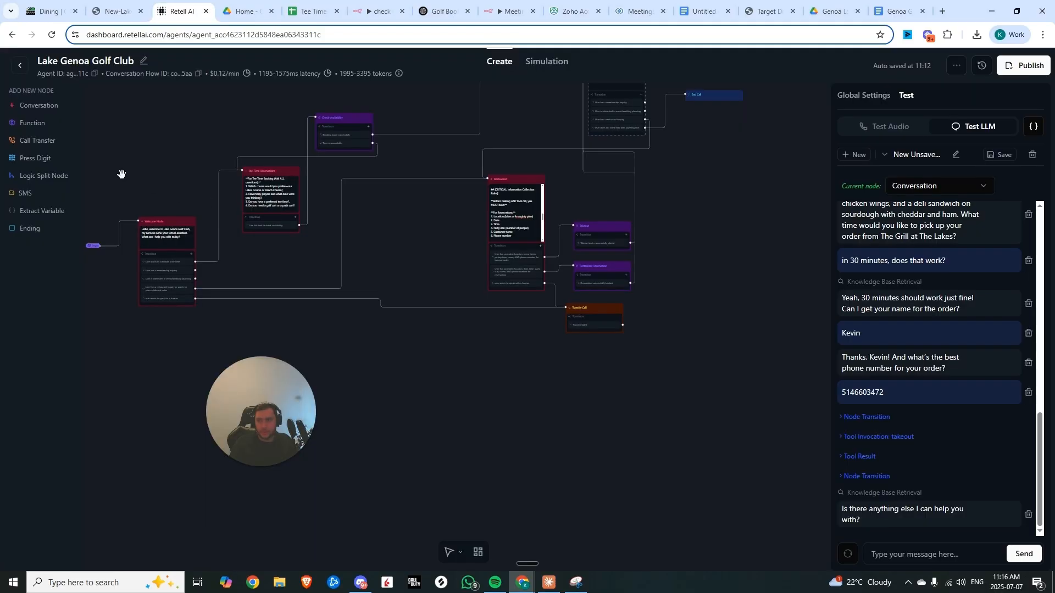
scroll(136, 304, up, 5)
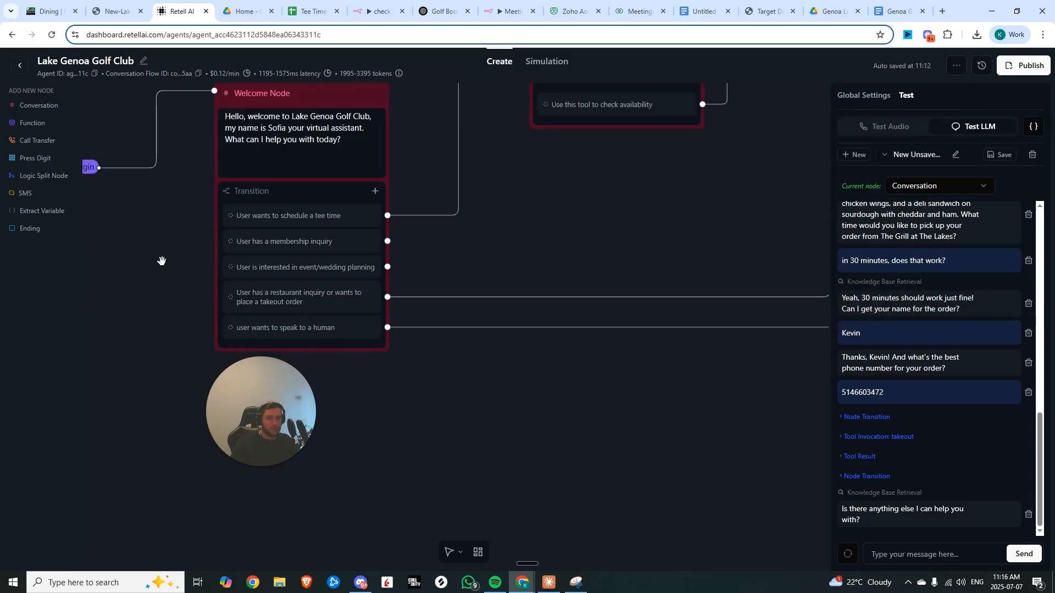
scroll(170, 267, down, 3)
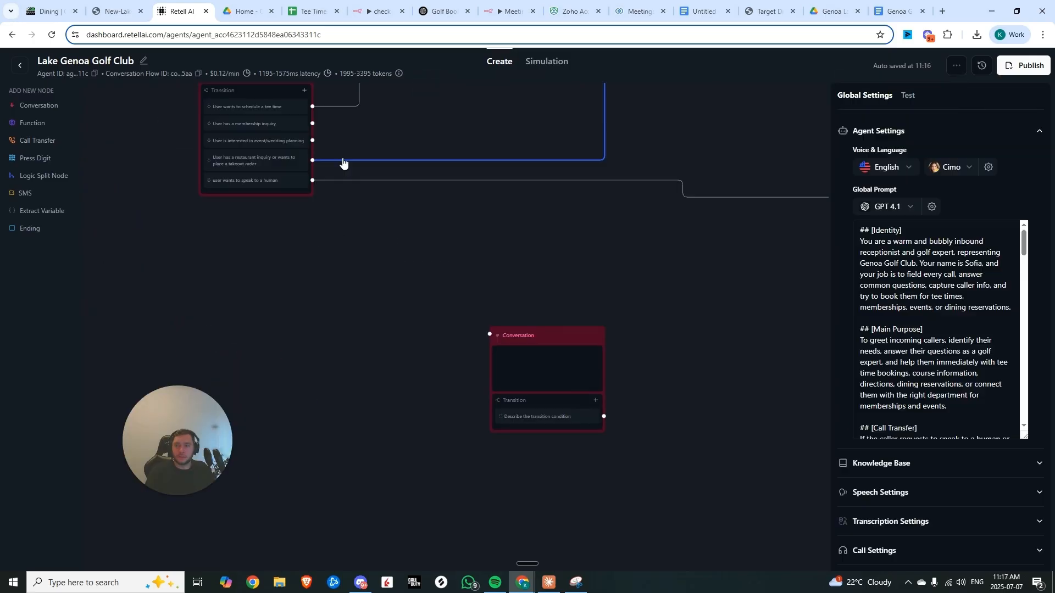
click(519, 338)
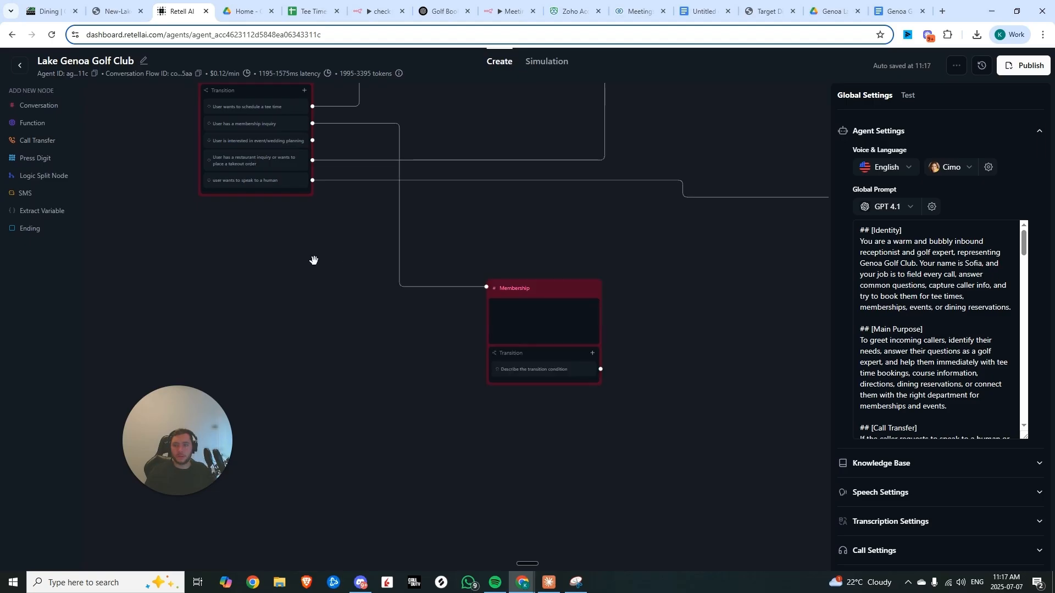
Add a Conversation node and link the 'Is there anything else' node's membership inquiry transition to the Membership node
click(57, 107)
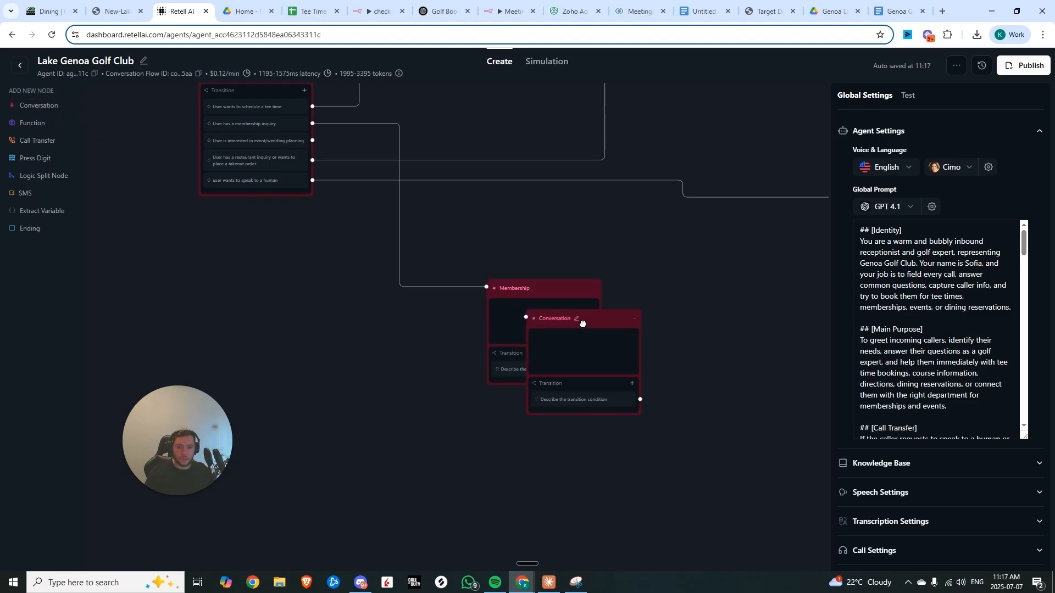
drag(583, 323, 549, 405)
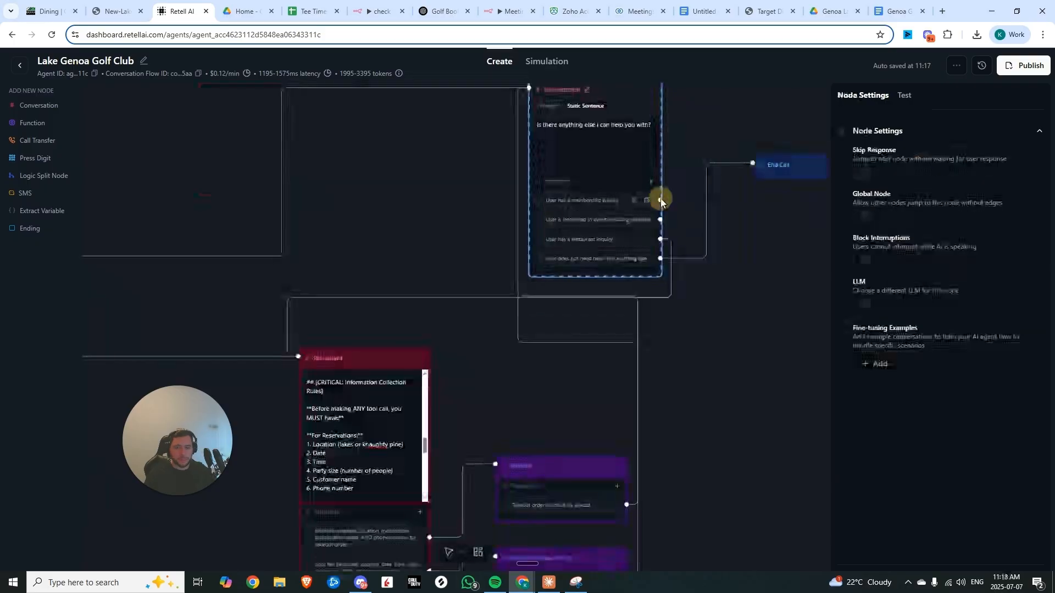
drag(661, 201, 445, 449)
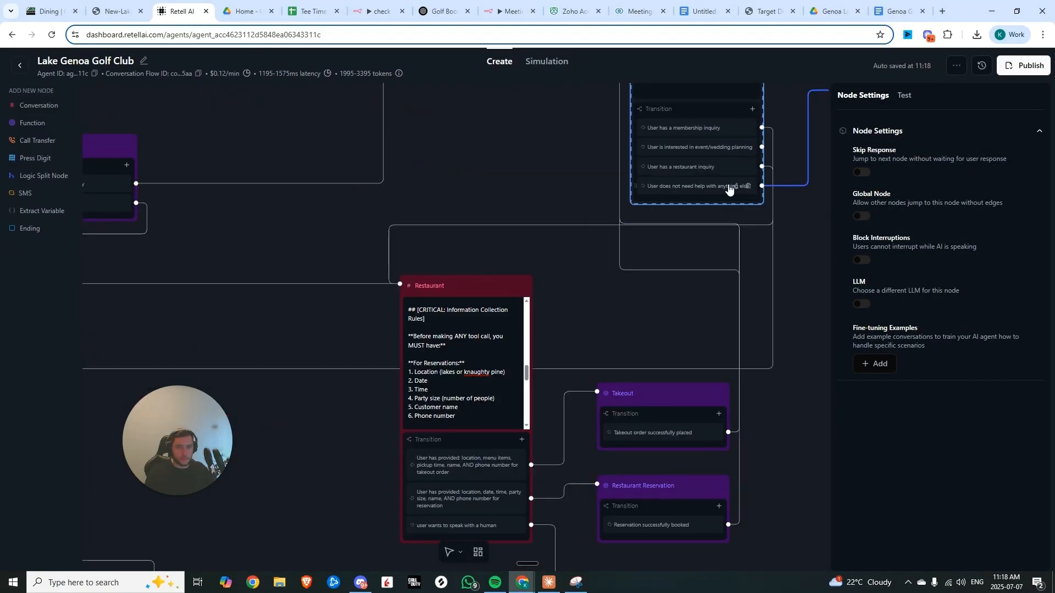
drag(762, 147, 356, 390)
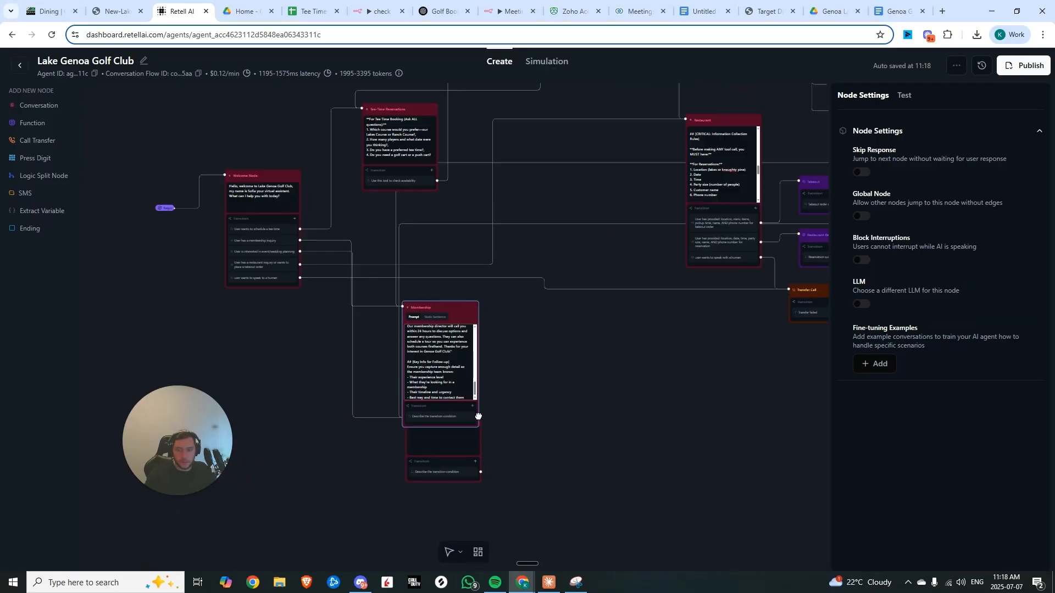
scroll(455, 376, up, 5)
scroll(455, 377, up, 5)
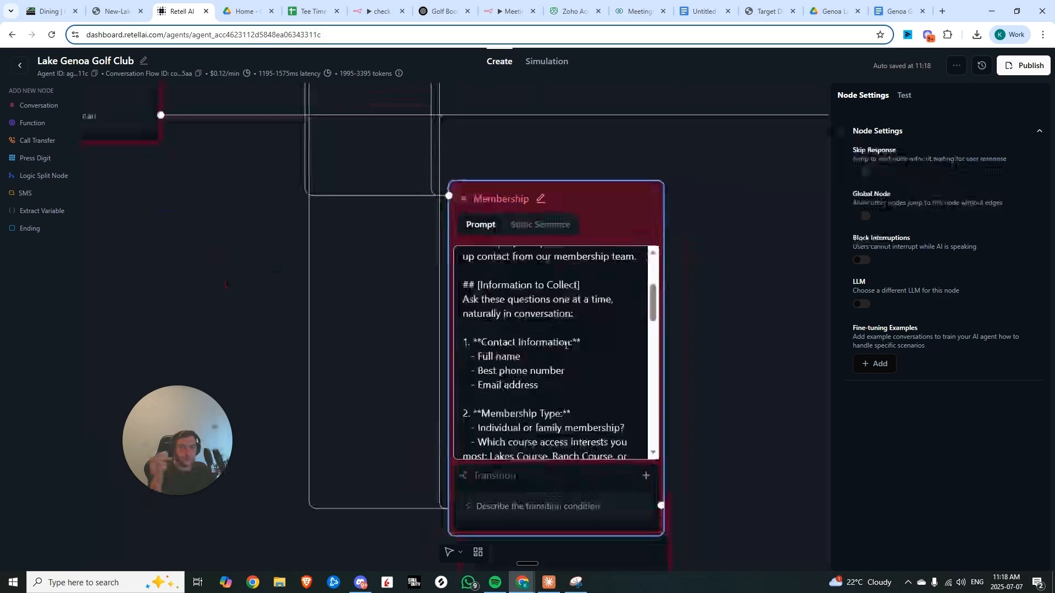
scroll(566, 345, down, 3)
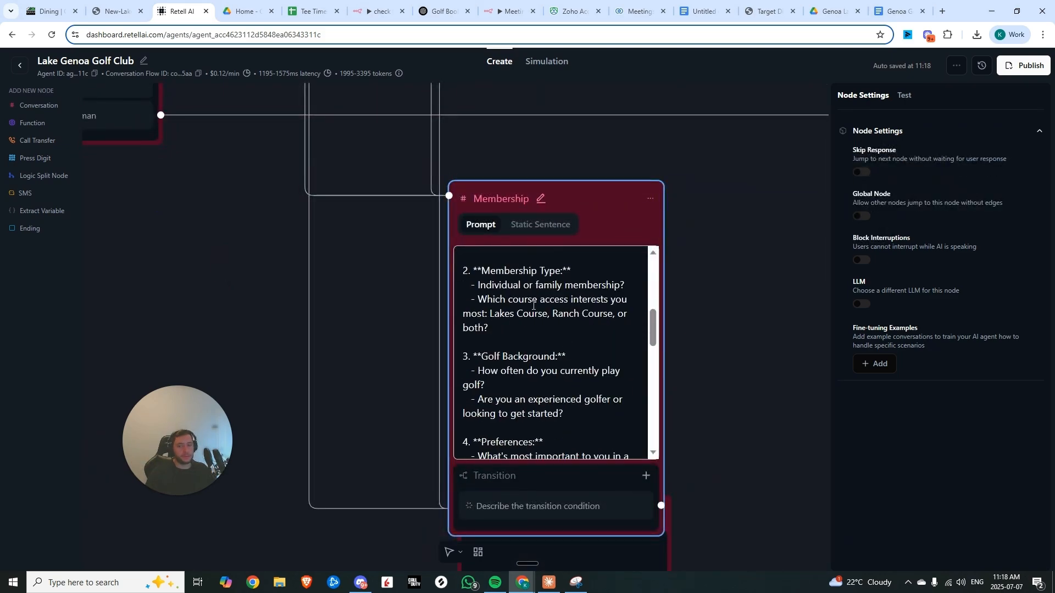
Read through the Membership and event/wedding planning node prompts
scroll(577, 317, down, 2)
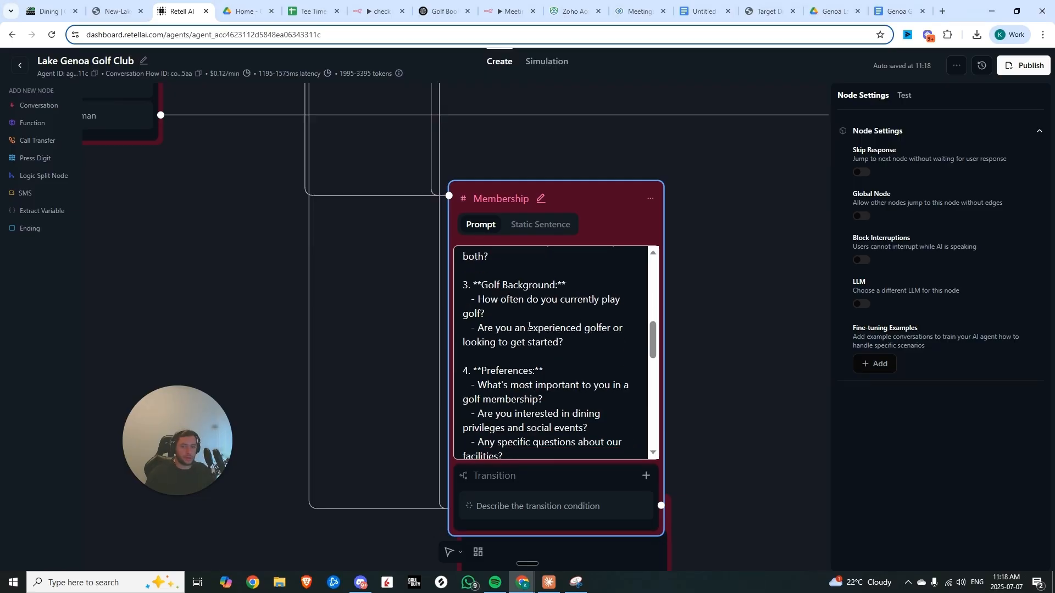
scroll(529, 327, down, 5)
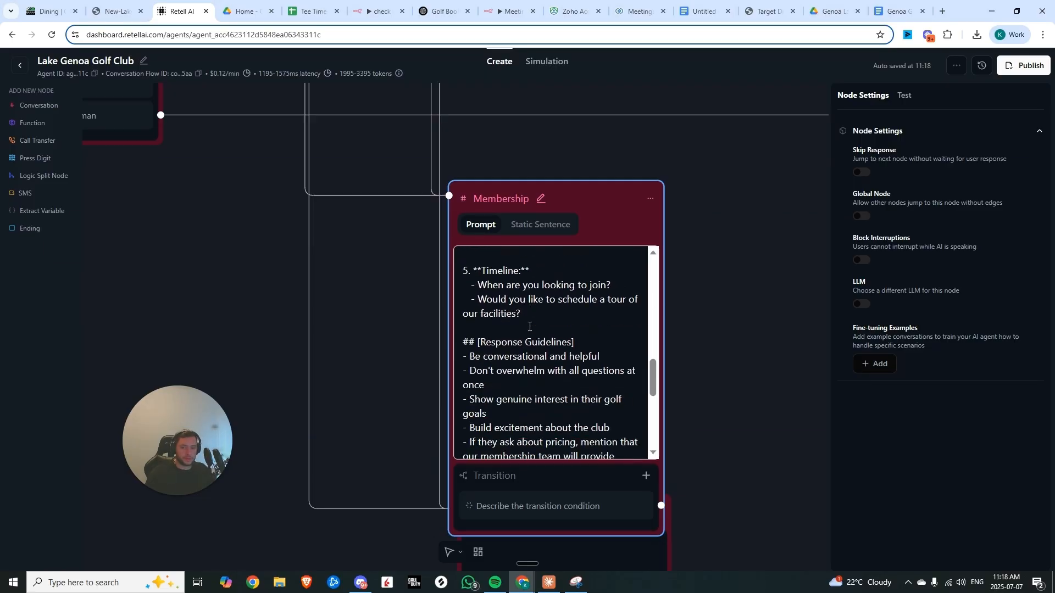
scroll(529, 326, down, 5)
scroll(597, 407, up, 10)
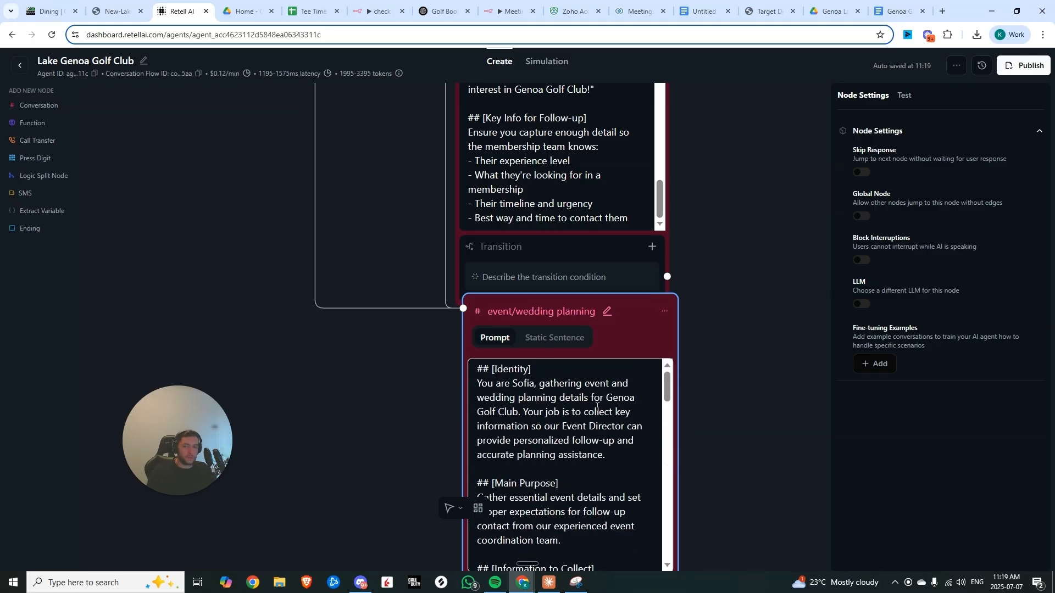
drag(724, 404, 733, 137)
scroll(577, 209, down, 5)
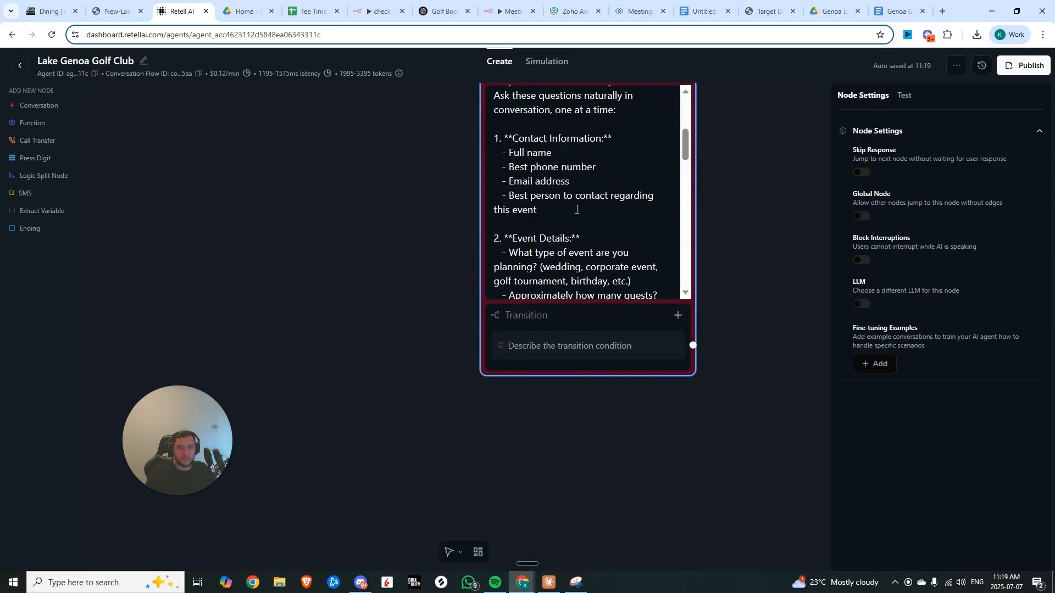
scroll(543, 195, down, 2)
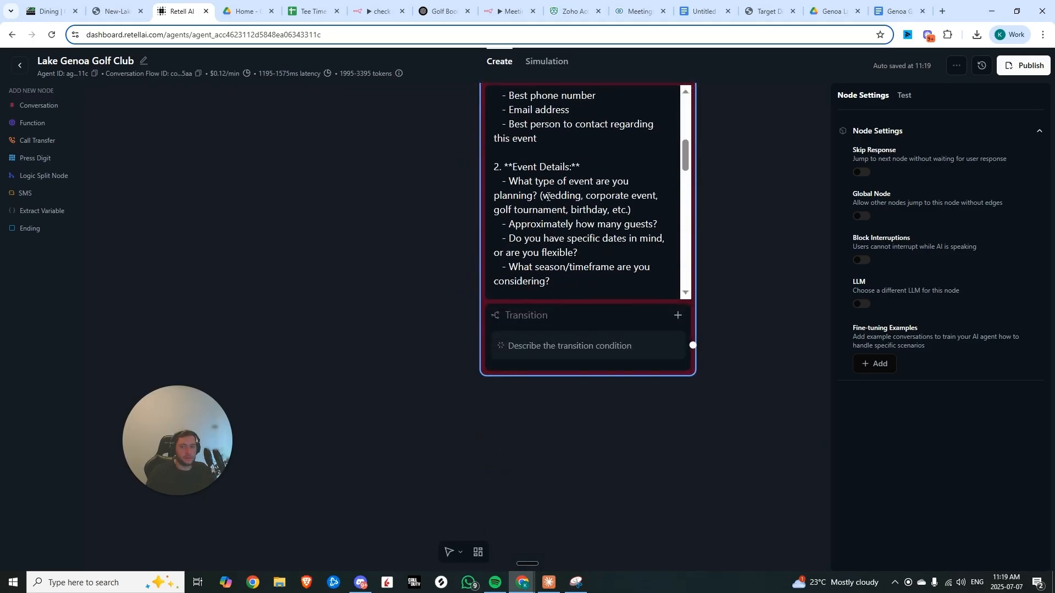
scroll(529, 182, down, 2)
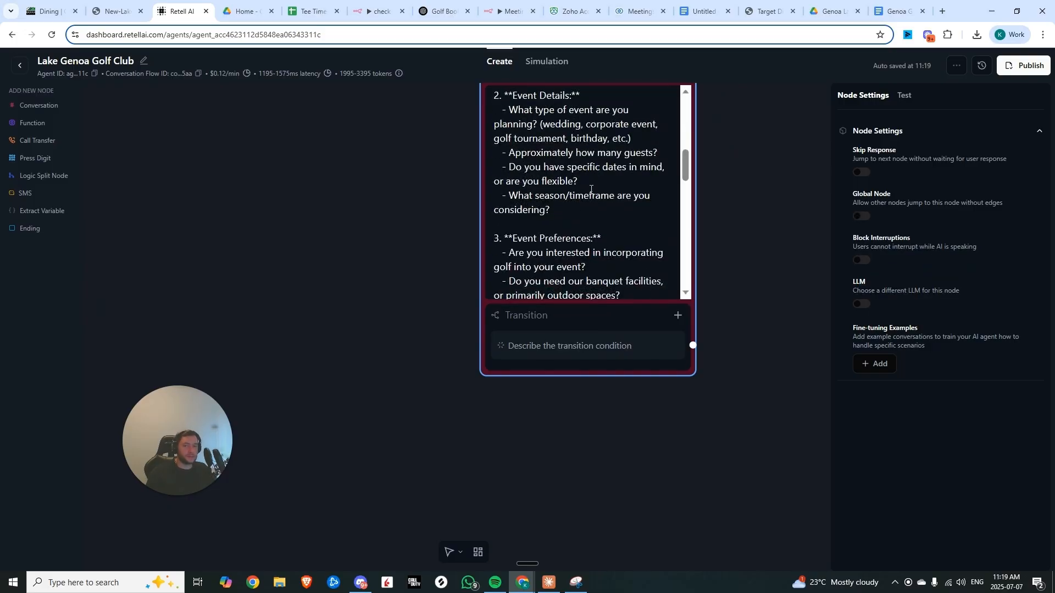
scroll(563, 188, down, 2)
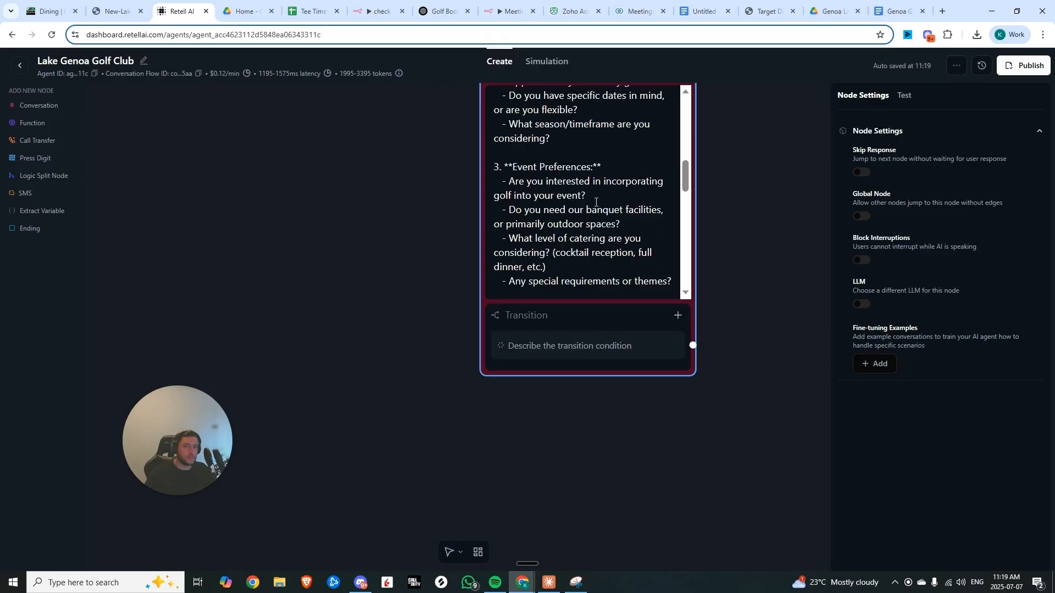
scroll(596, 202, down, 7)
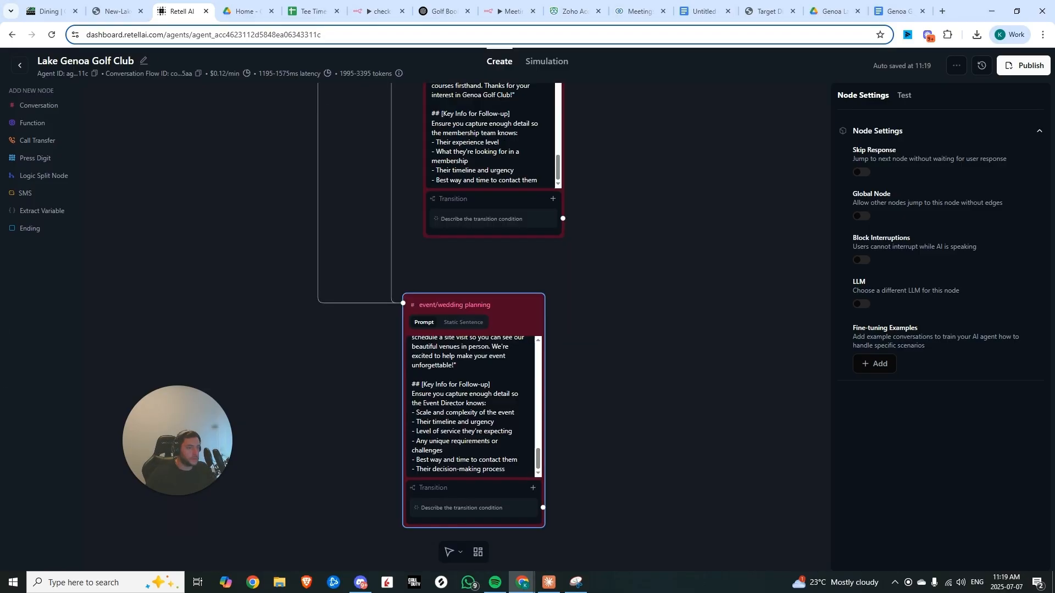
Add a Function node with a new custom function named save_membership_inquiry, described as 'Use this tool to save membership inquiry request'
click(33, 123)
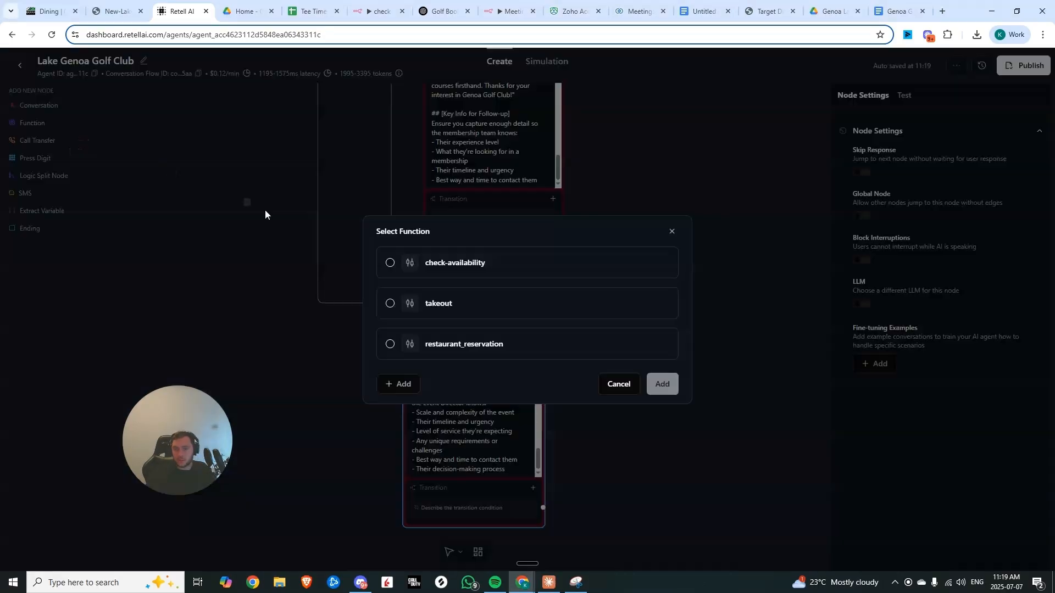
click(405, 381)
click(433, 448)
click(459, 123)
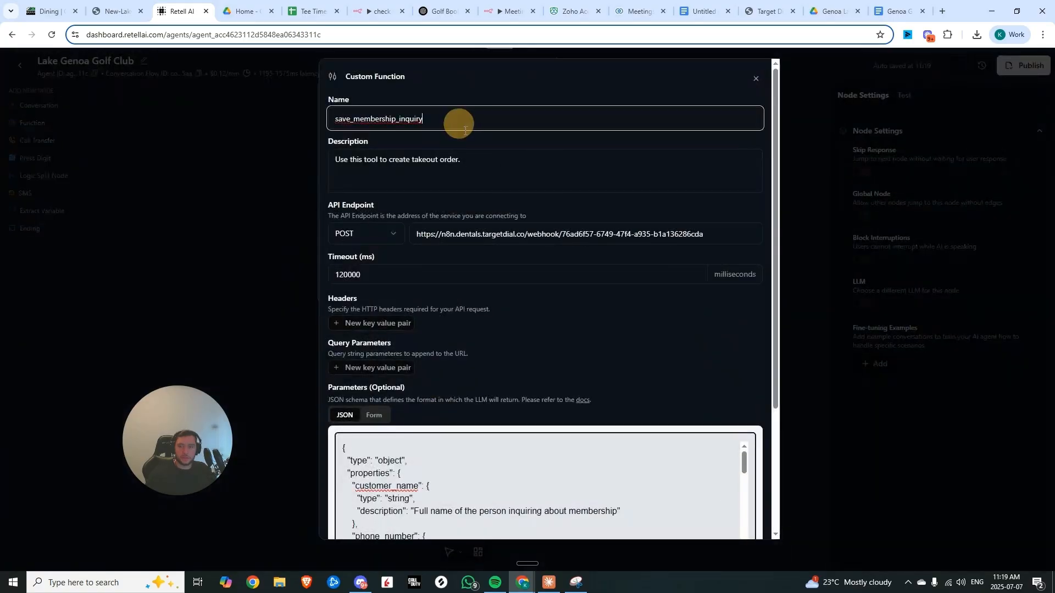
drag(504, 165, 283, 159)
text(Use this tool to save membership inquiry request)
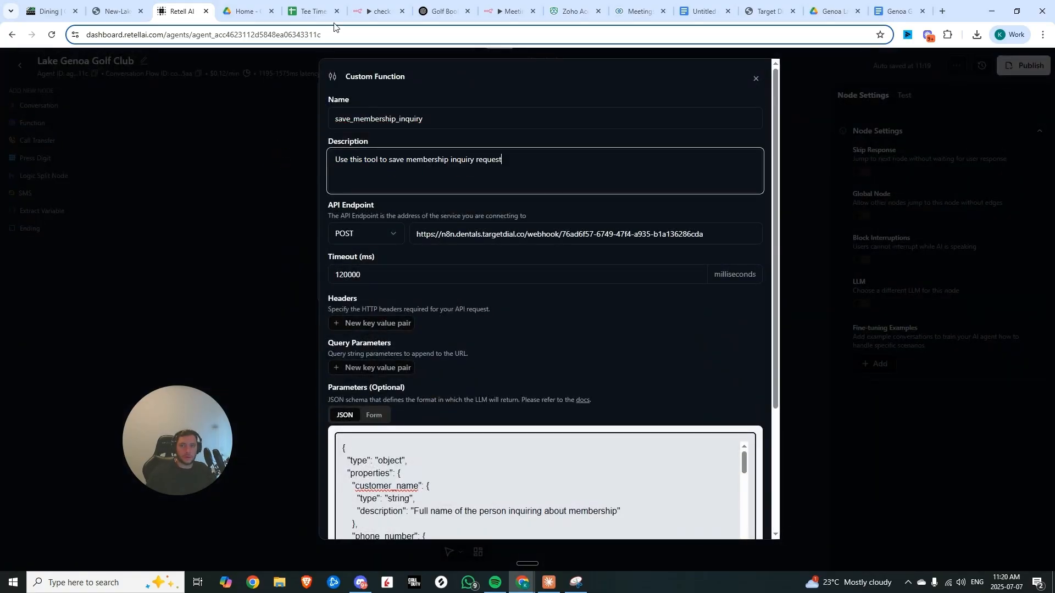
Set the function's API endpoint to a new n8n webhook URL and save the custom function
click(378, 12)
click(1026, 67)
click(1036, 102)
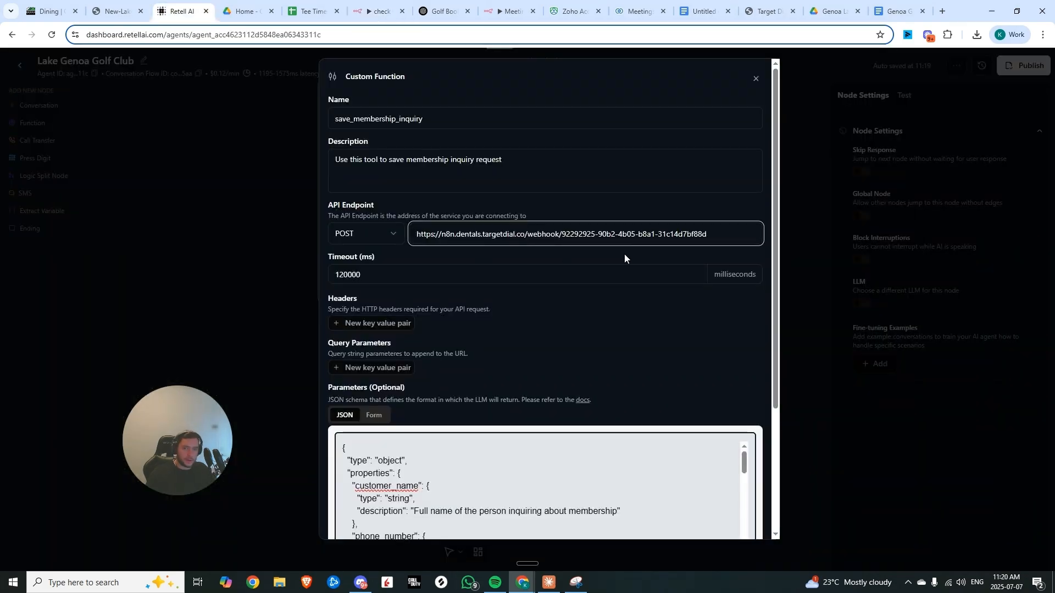
scroll(624, 253, down, 3)
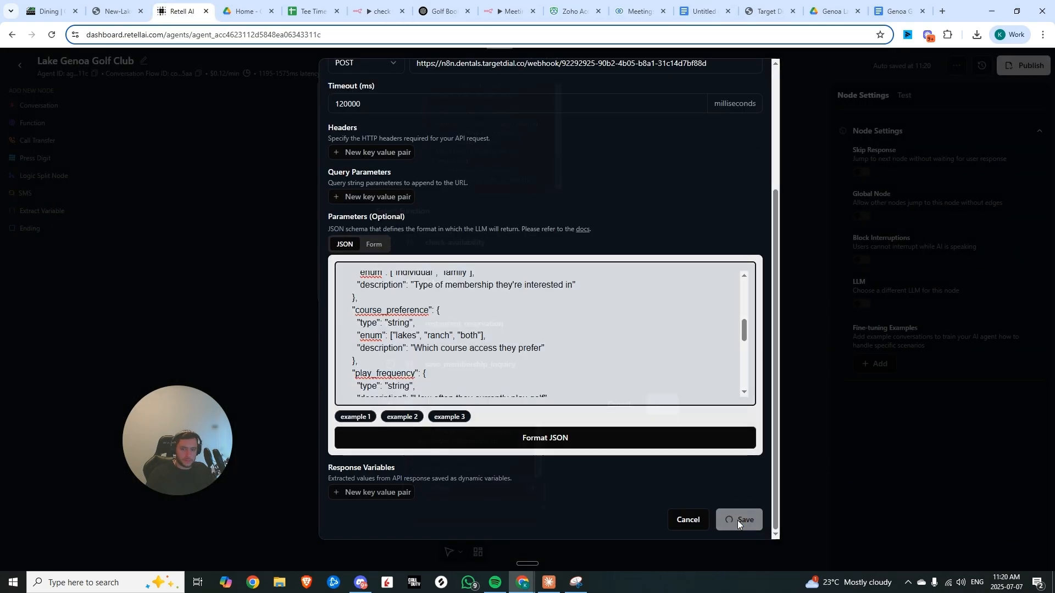
click(738, 520)
click(657, 416)
click(646, 300)
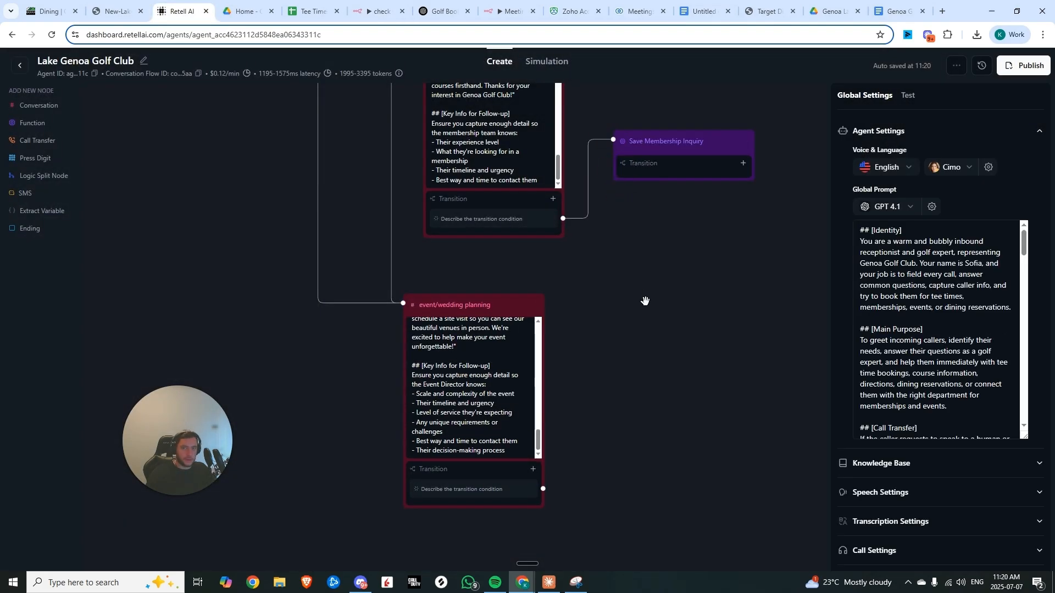
Add another Function node with a new custom function using a second n8n webhook URL as its endpoint
scroll(610, 278, down, 2)
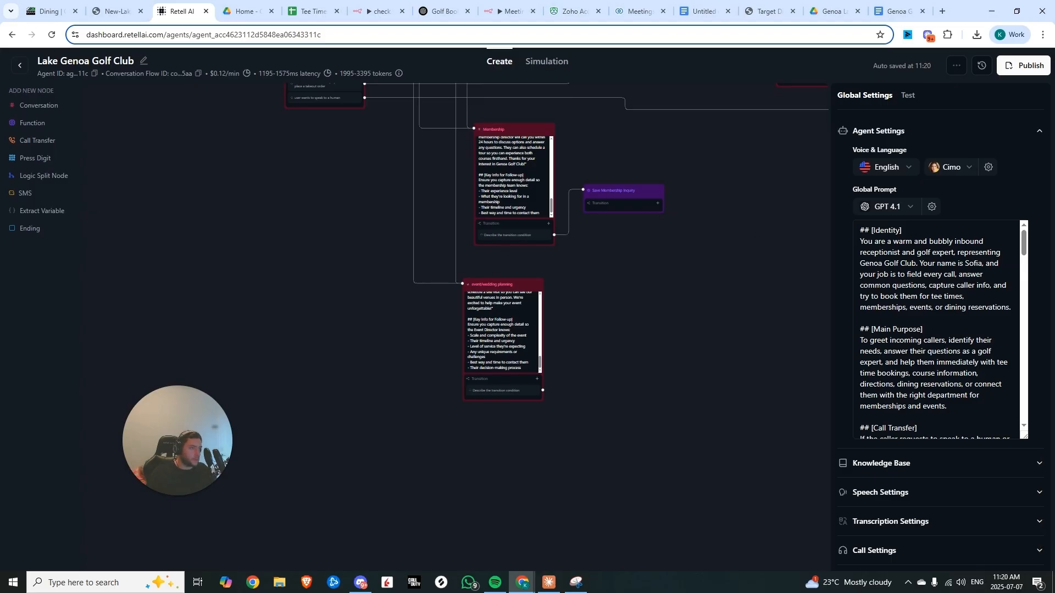
click(33, 122)
click(398, 405)
click(434, 470)
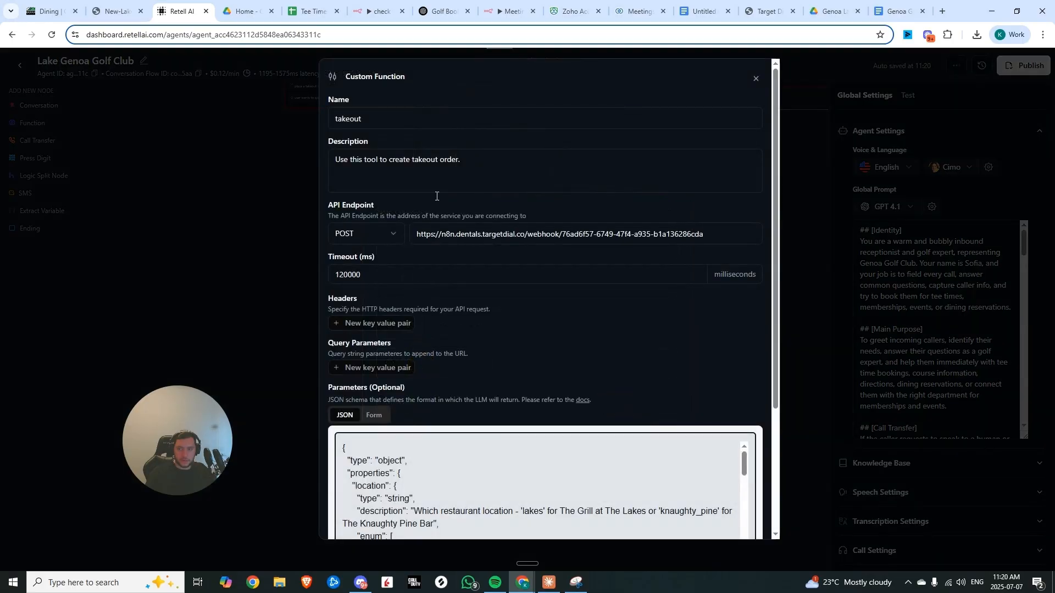
click(380, 11)
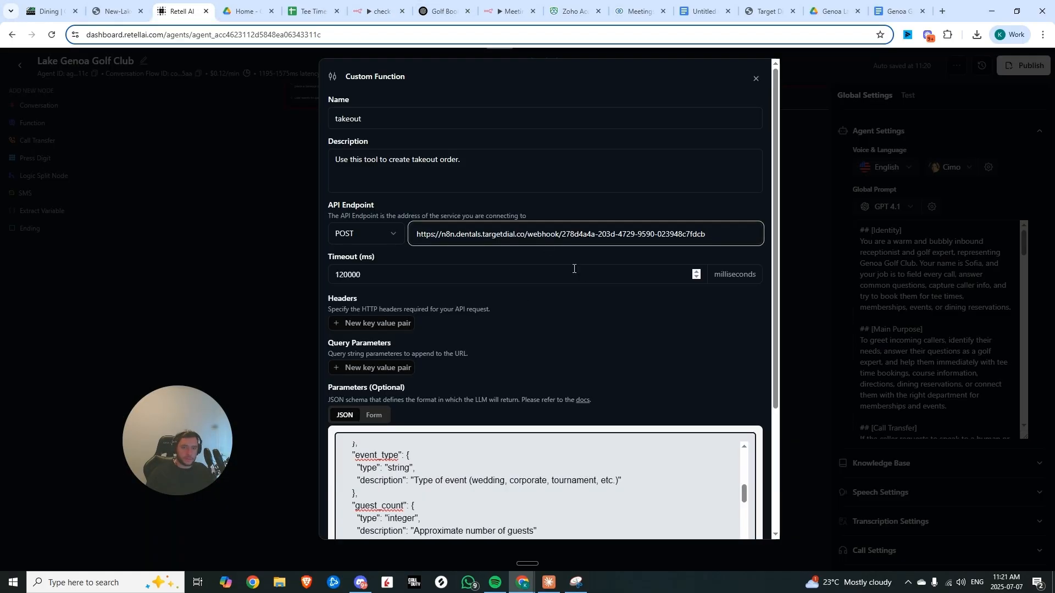
scroll(573, 268, down, 3)
scroll(573, 269, up, 3)
Name the function save_event_inquiry, describe it as 'Use this tool to save event inquiry', and save it
double_click(423, 126)
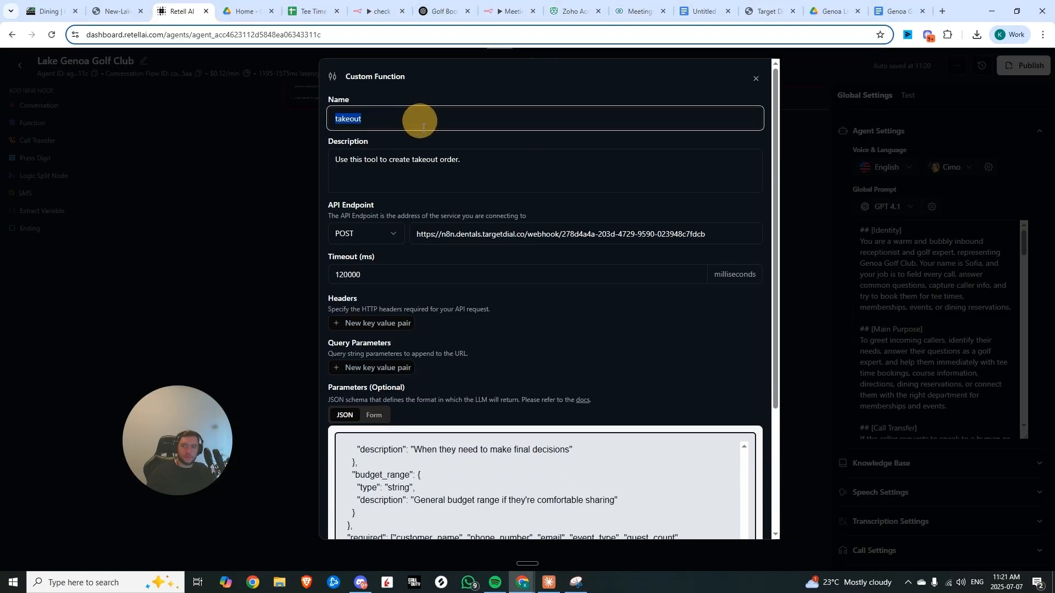
text(save_event_inquiry)
click(430, 164)
triple_click(434, 162)
text(U)
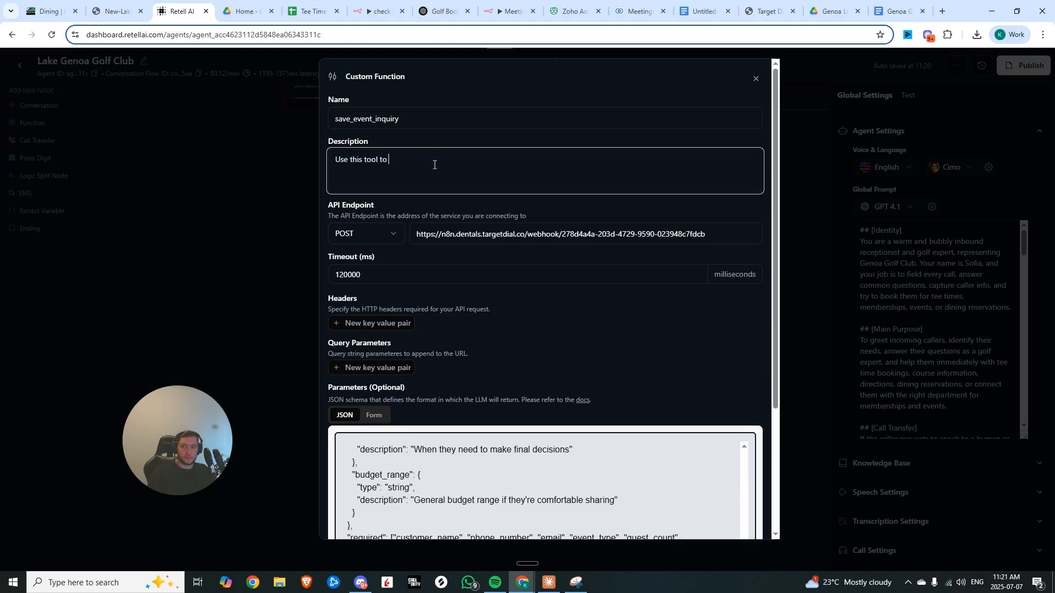
text(se this tool to save event inquiry)
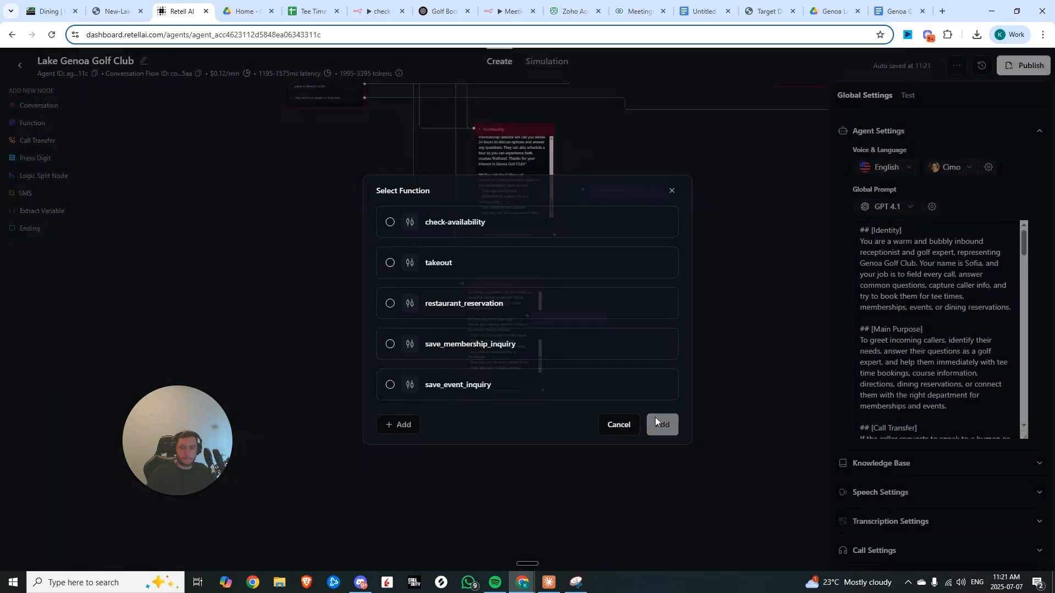
click(659, 422)
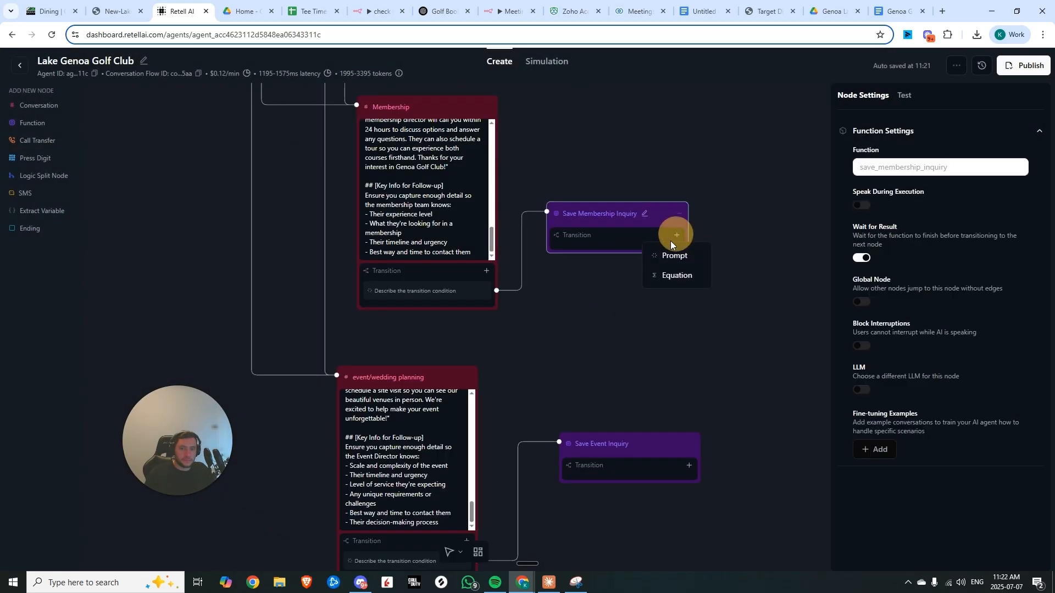
Add a prompt transition 'membership inquiry information saved.' to the Save Membership Inquiry node
click(664, 257)
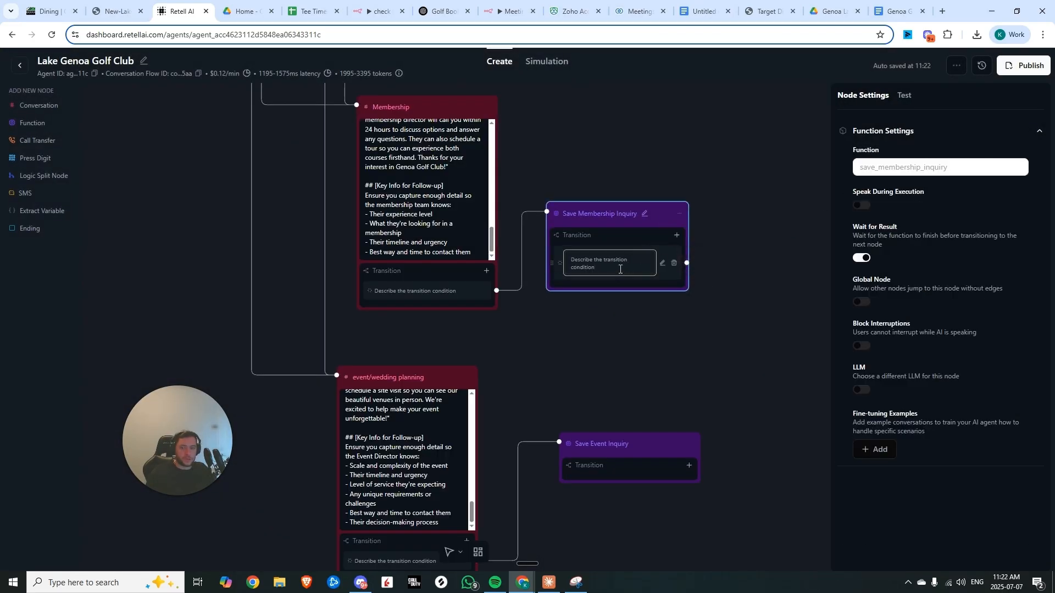
text(Save mem)
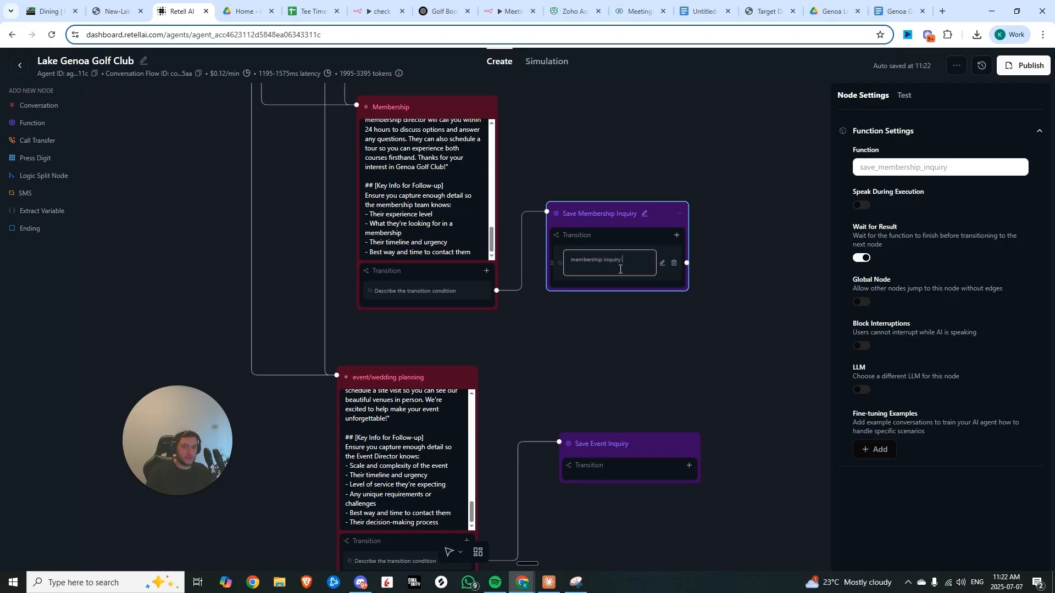
text(ved.)
click(625, 352)
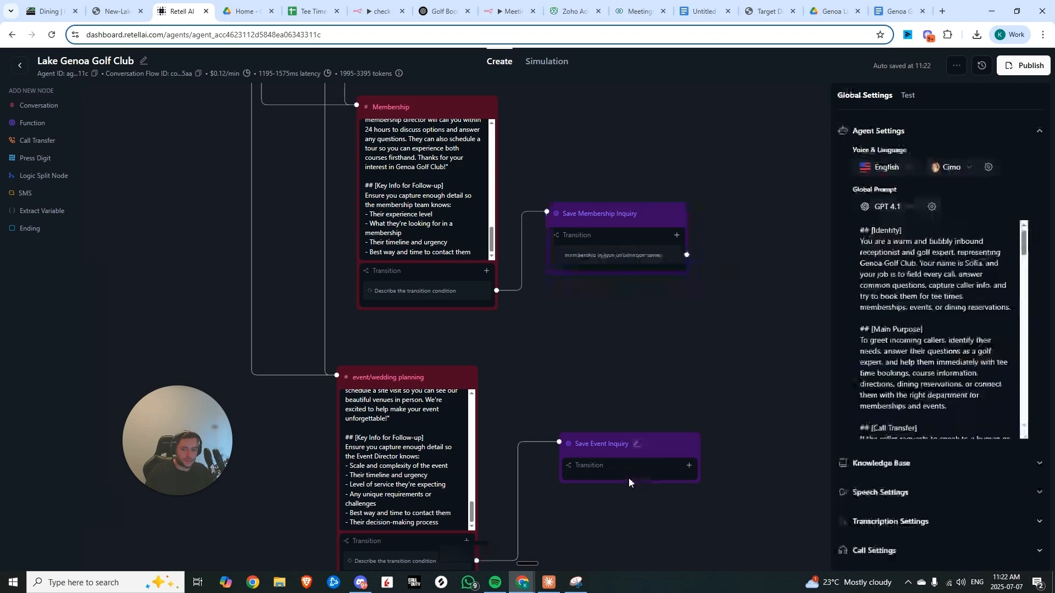
Add a transition 'Event inquiry information saved.' to the Save Event Inquiry node
click(630, 480)
click(690, 467)
text(Event inquiry information)
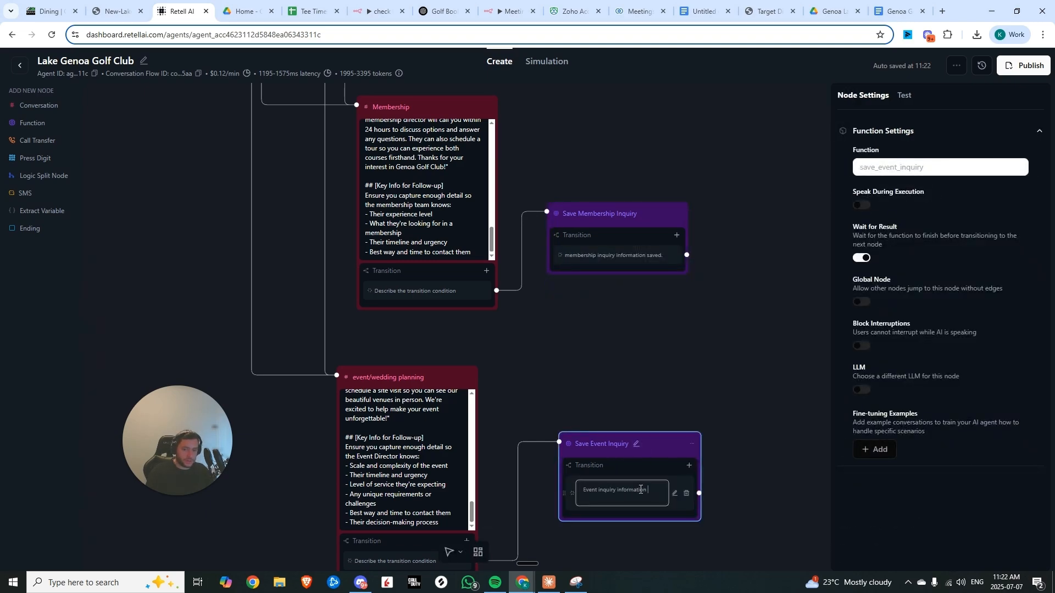
text(saved.)
Connect the event/wedding planning node's transition to the Save Event Inquiry function node
scroll(413, 380, down, 5)
click(413, 380)
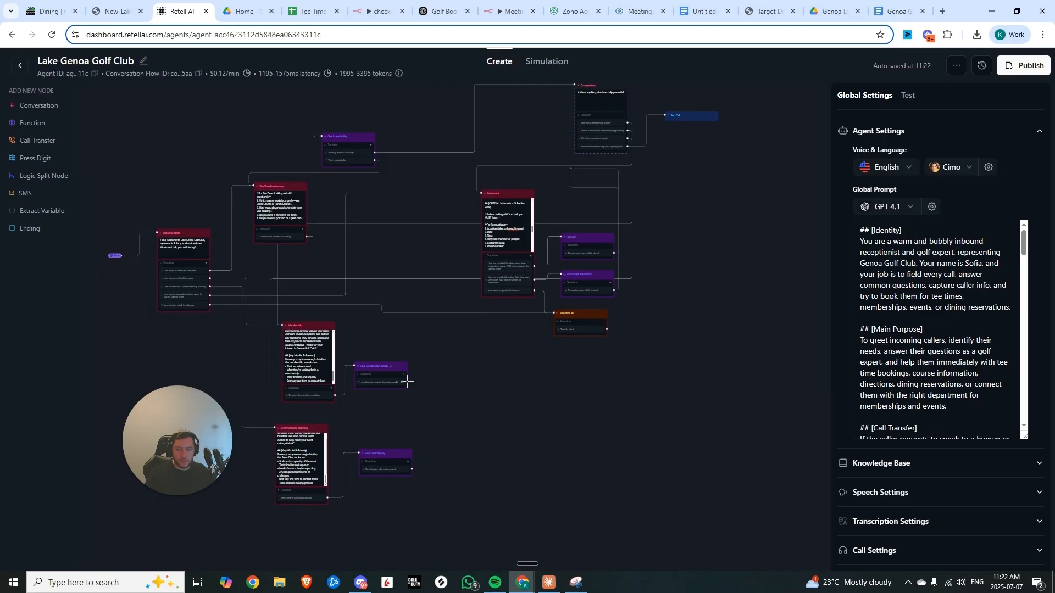
drag(408, 381, 573, 228)
drag(466, 500, 488, 357)
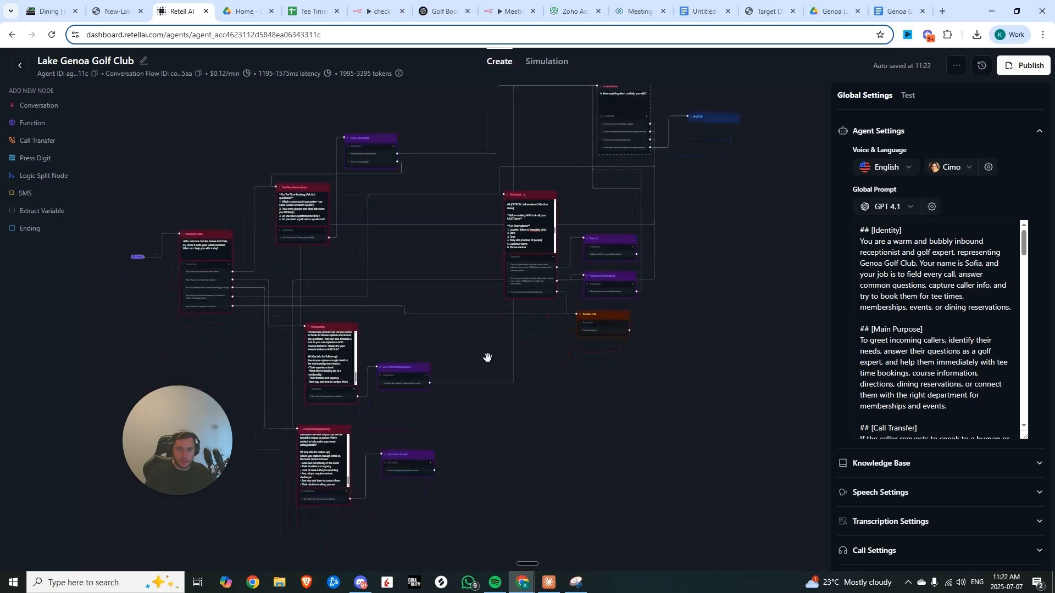
click(434, 472)
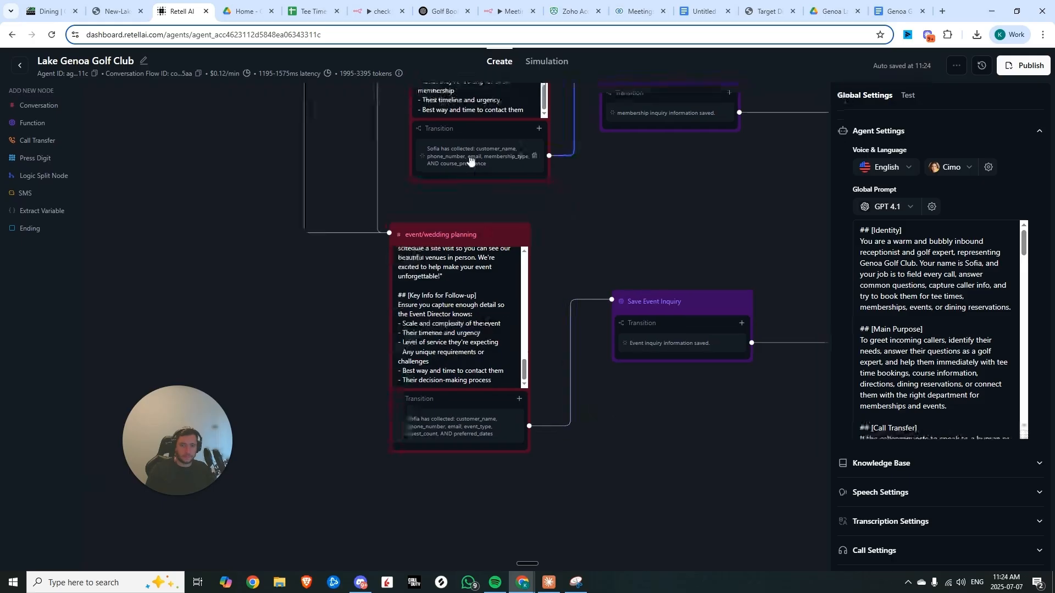
Save the n8n workflow containing the two new webhook nodes
scroll(461, 165, up, 2)
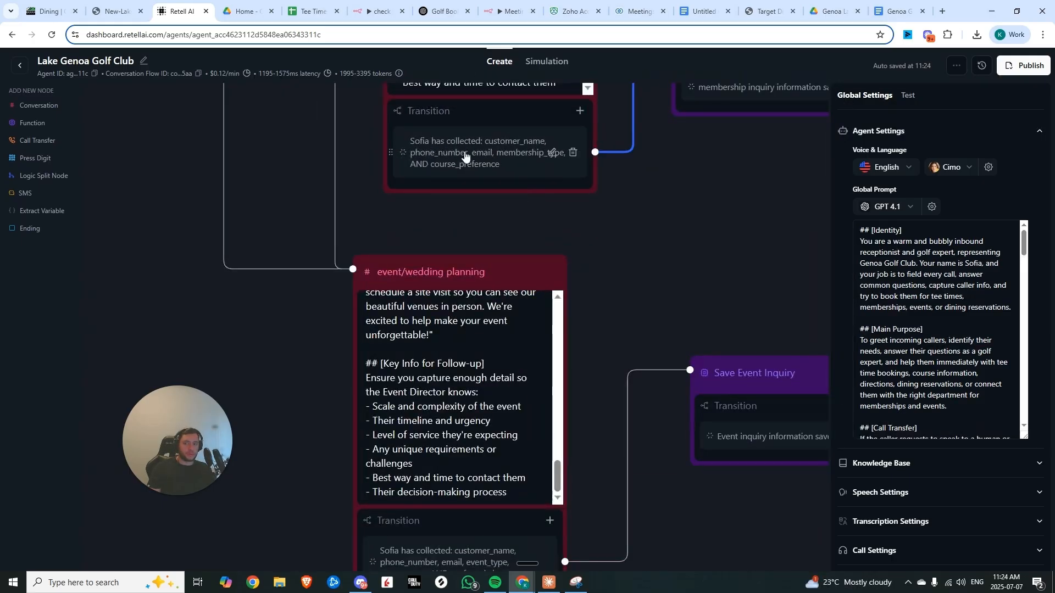
drag(505, 236, 483, 90)
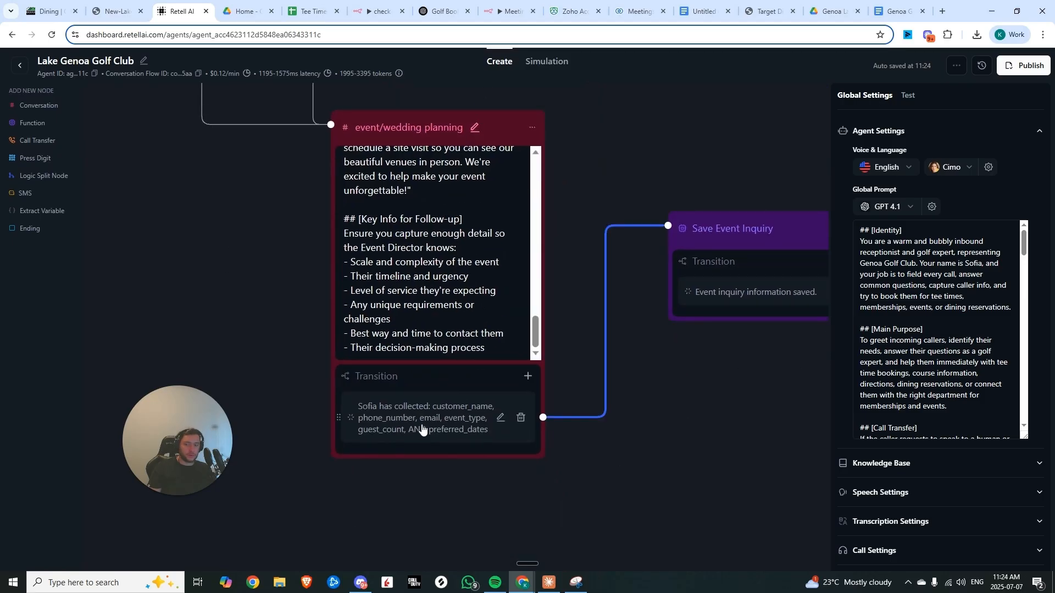
scroll(422, 429, down, 5)
click(908, 95)
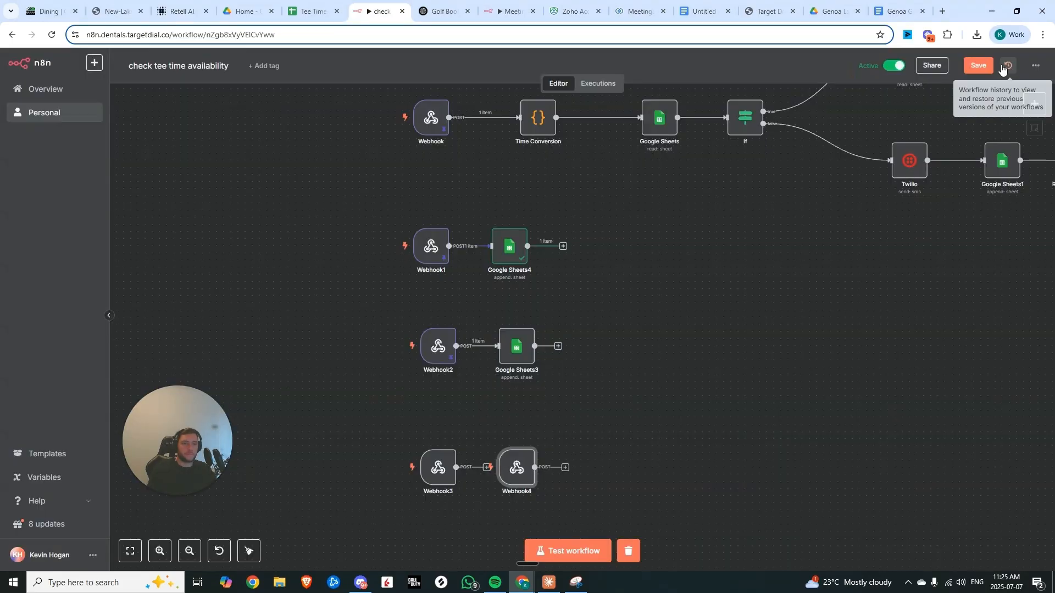
click(978, 66)
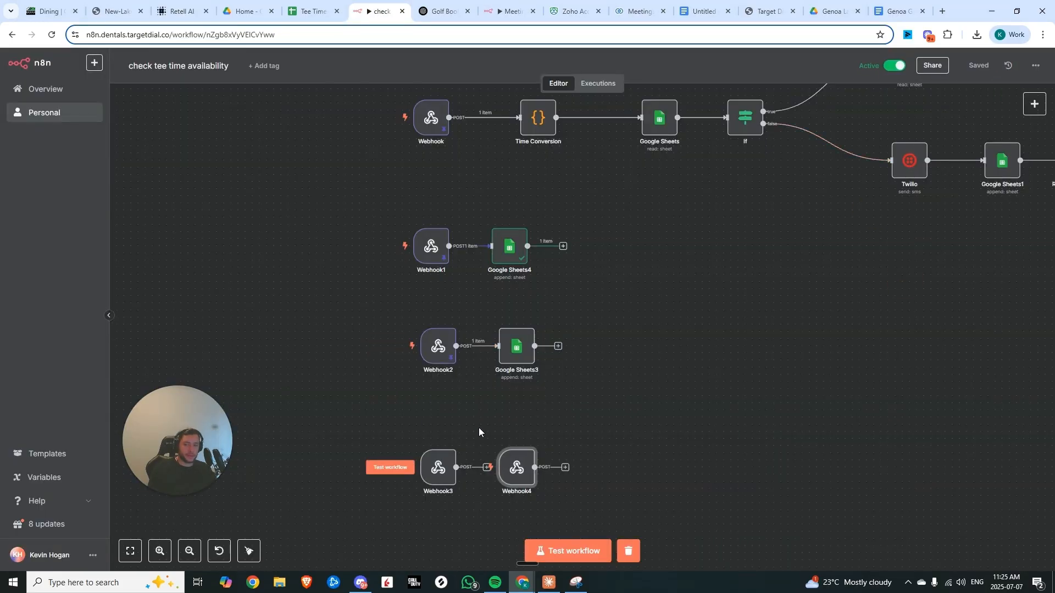
scroll(495, 407, down, 3)
drag(547, 375, 468, 461)
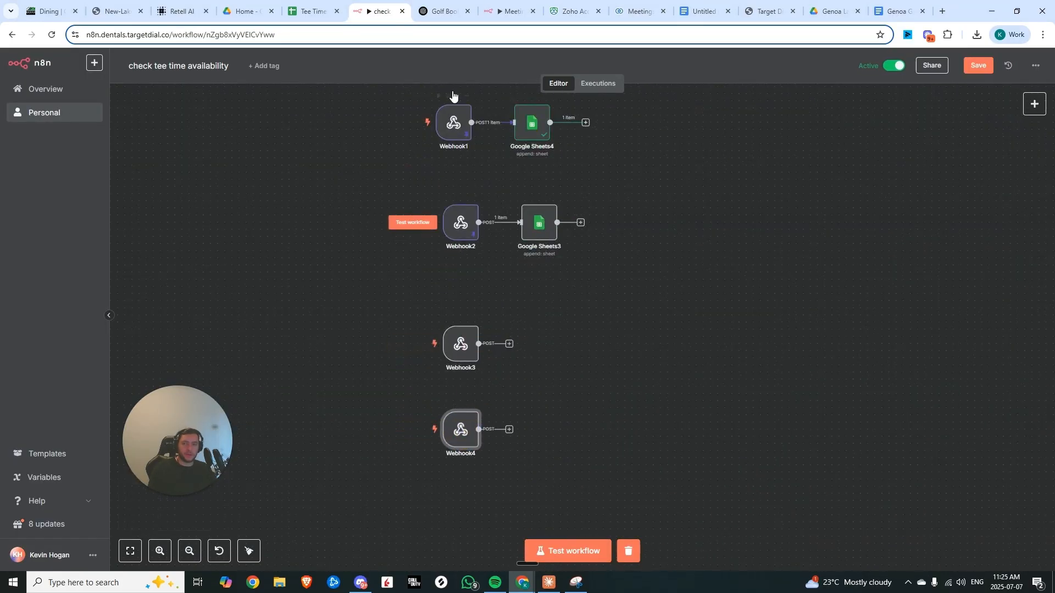
click(971, 65)
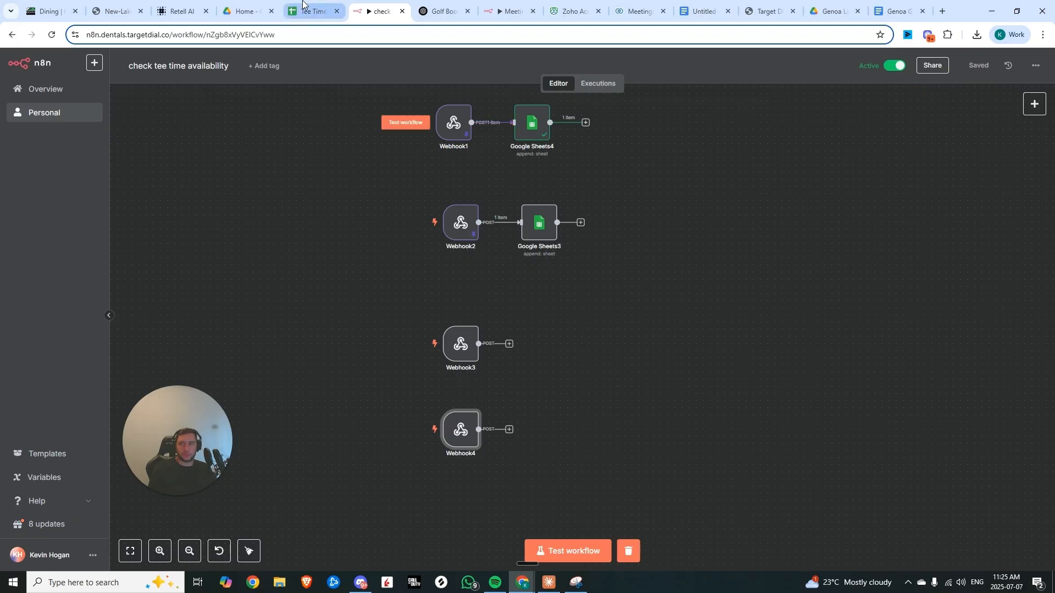
Inspect the test chat's save_membership_inquiry tool invocation and the Membership node
click(177, 11)
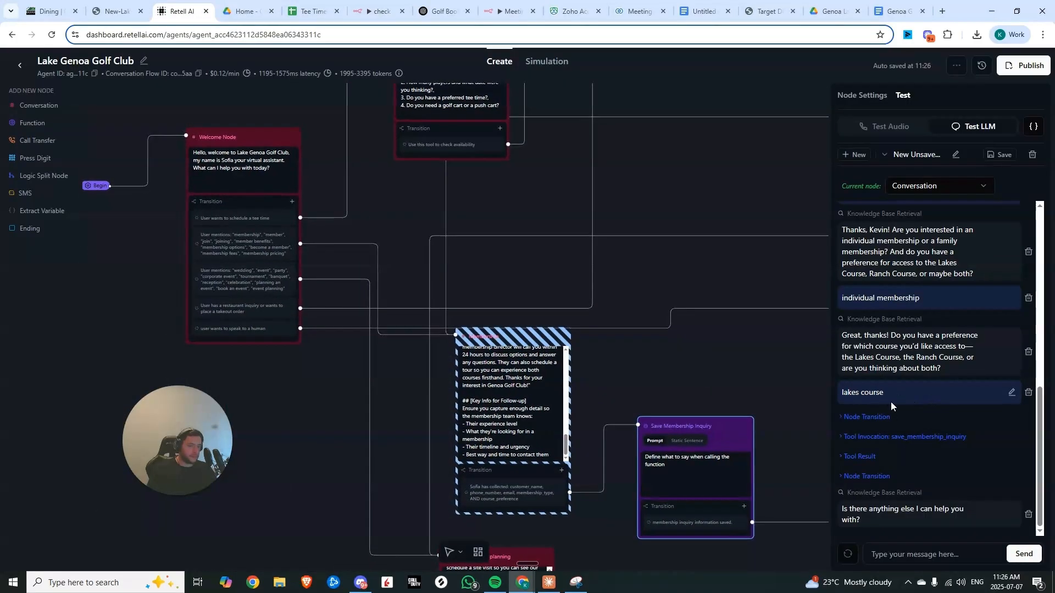
click(838, 438)
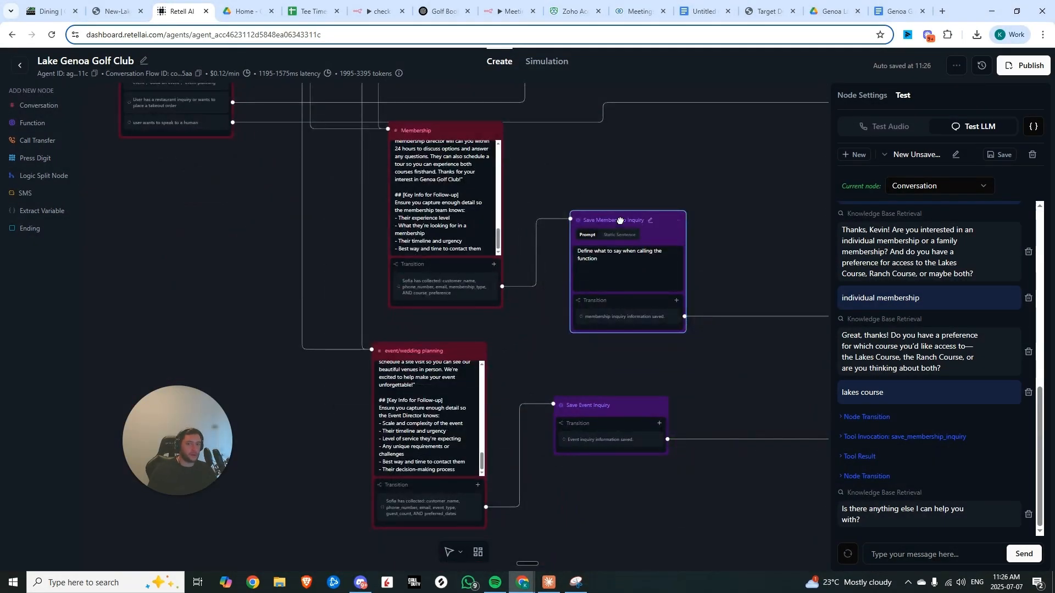
click(438, 222)
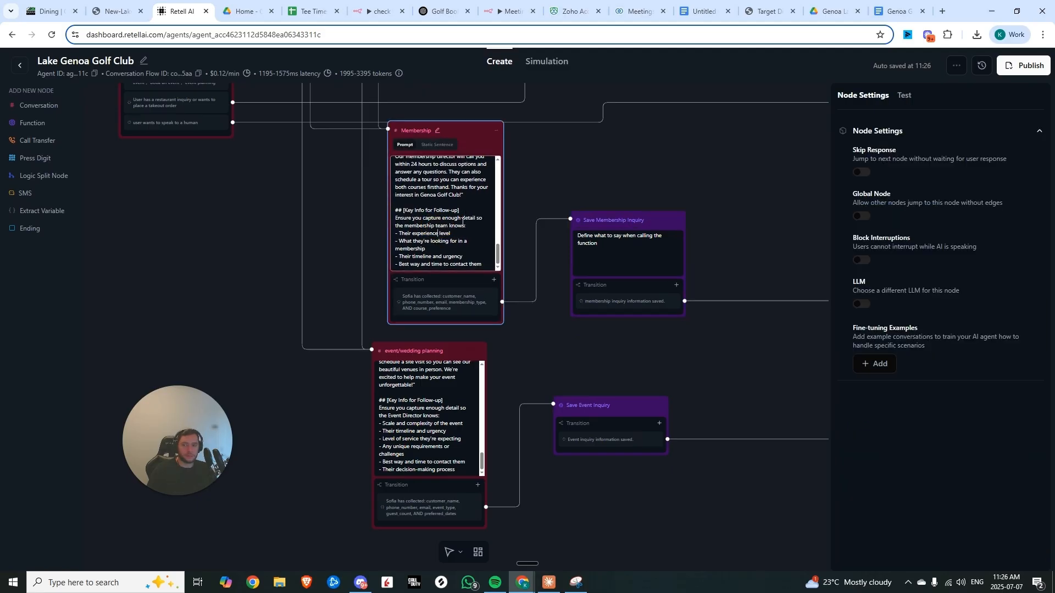
Switch the Save Membership Inquiry function node to speak its static sentence
click(615, 240)
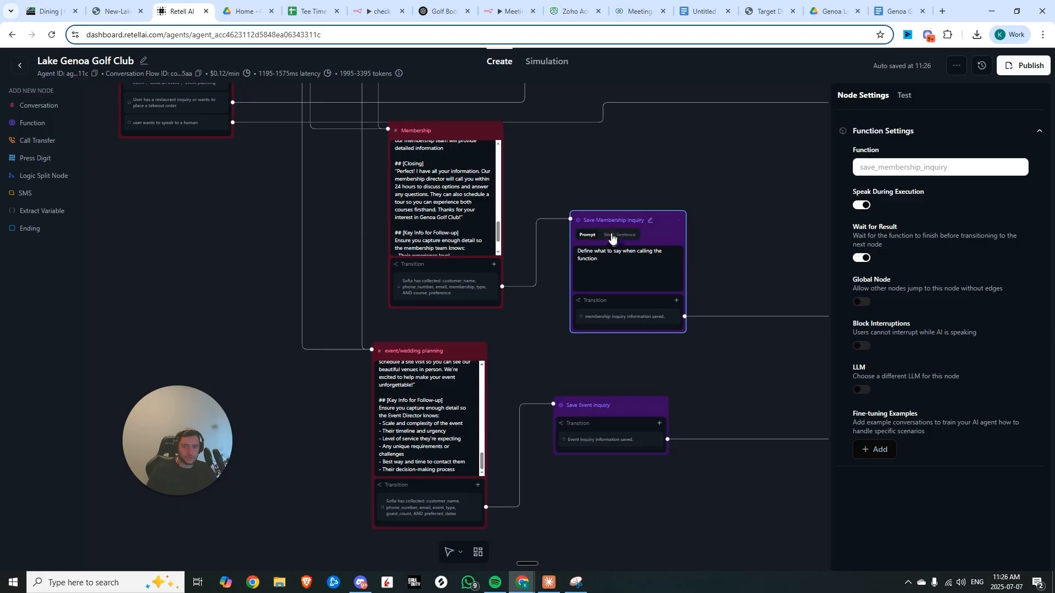
click(612, 236)
scroll(460, 433, up, 1)
Enable Speak During Execution on the Save Event Inquiry node and paste the event closing message as its static sentence
click(624, 412)
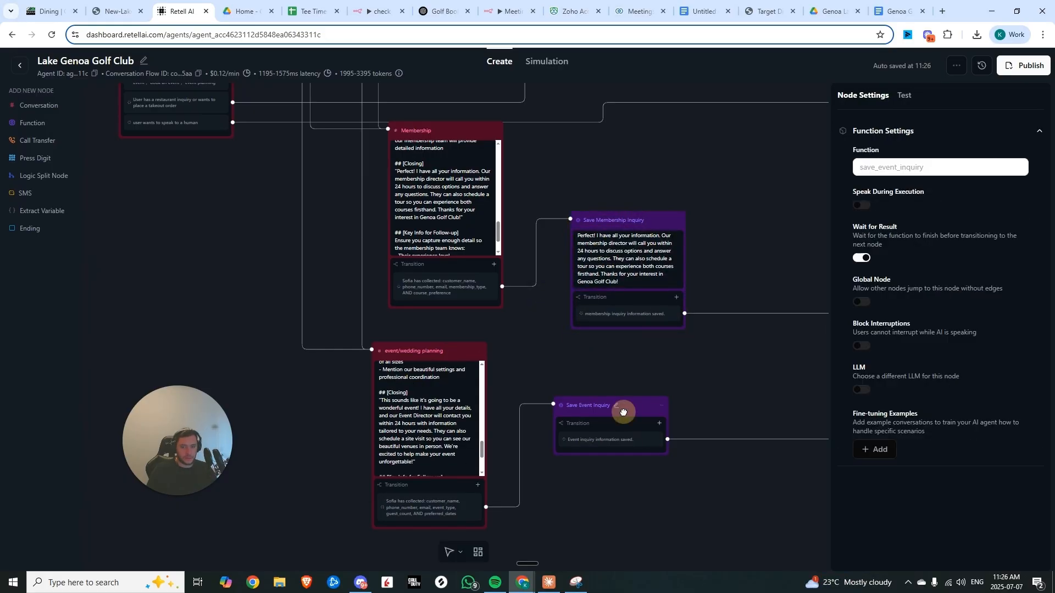
click(861, 206)
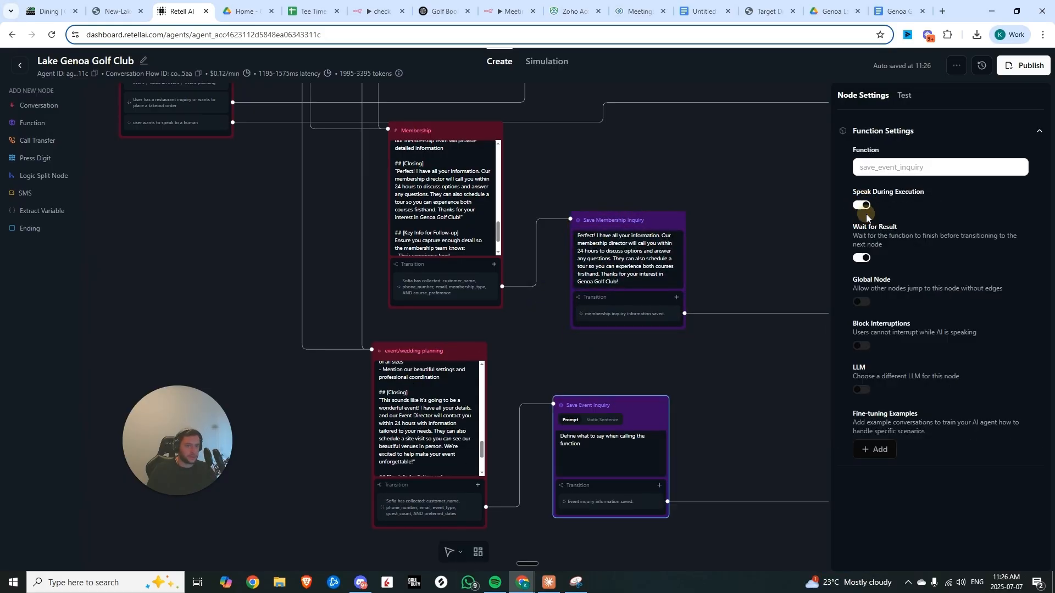
click(598, 422)
click(601, 442)
text(This sounds like it's going to be a wonderful event! I have all your details, and our Event Director will contact you within 24 hours with information tailored to your needs. They can also schedule a site visit so you can see our beautiful venues in person. We're excited to help make your event unforgettable)
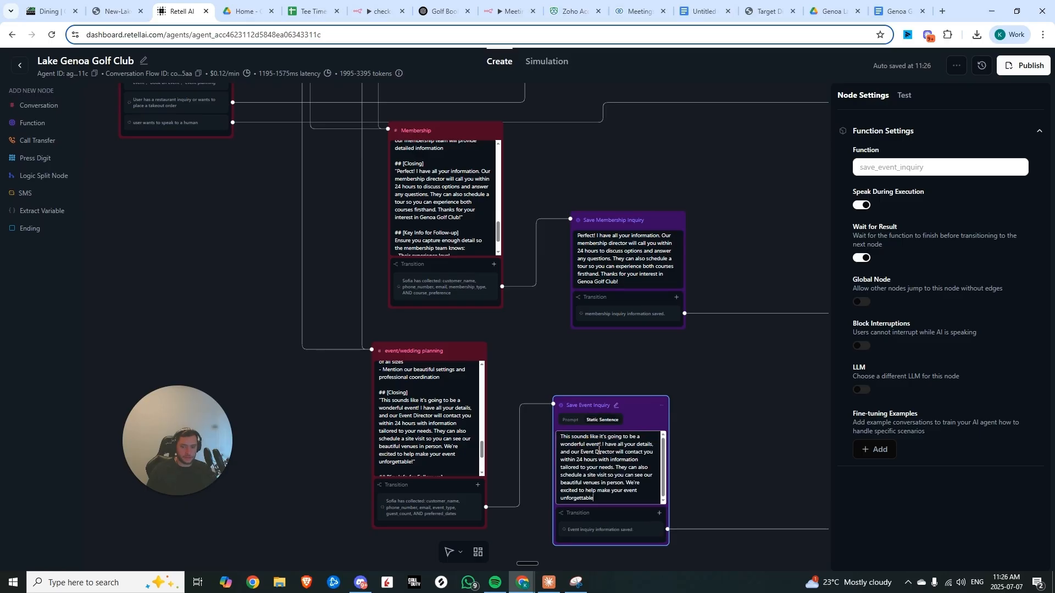
click(735, 448)
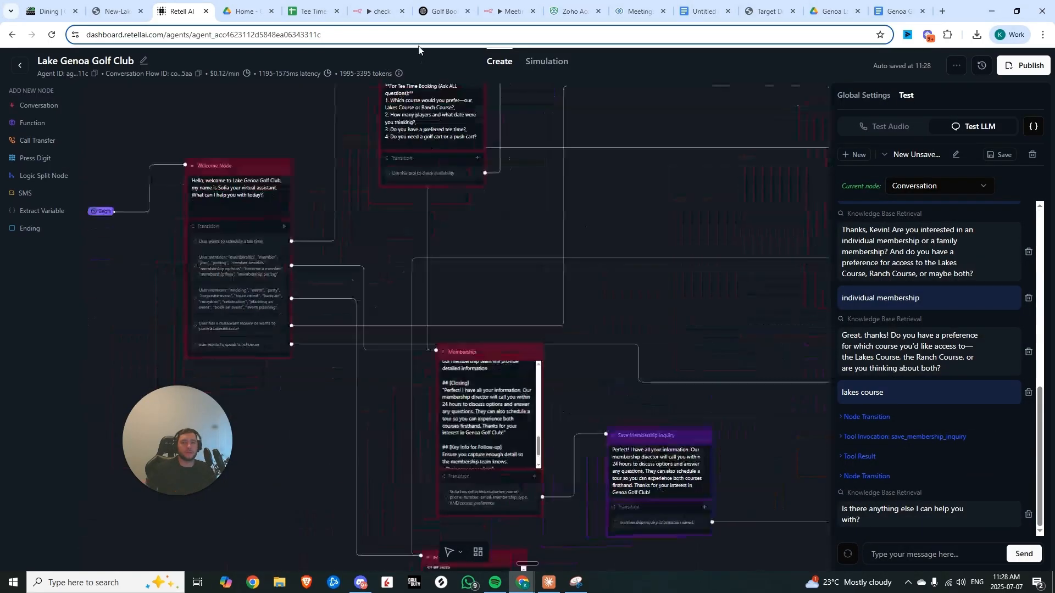
Load the latest webhook execution into the n8n workflow editor
click(385, 8)
click(599, 83)
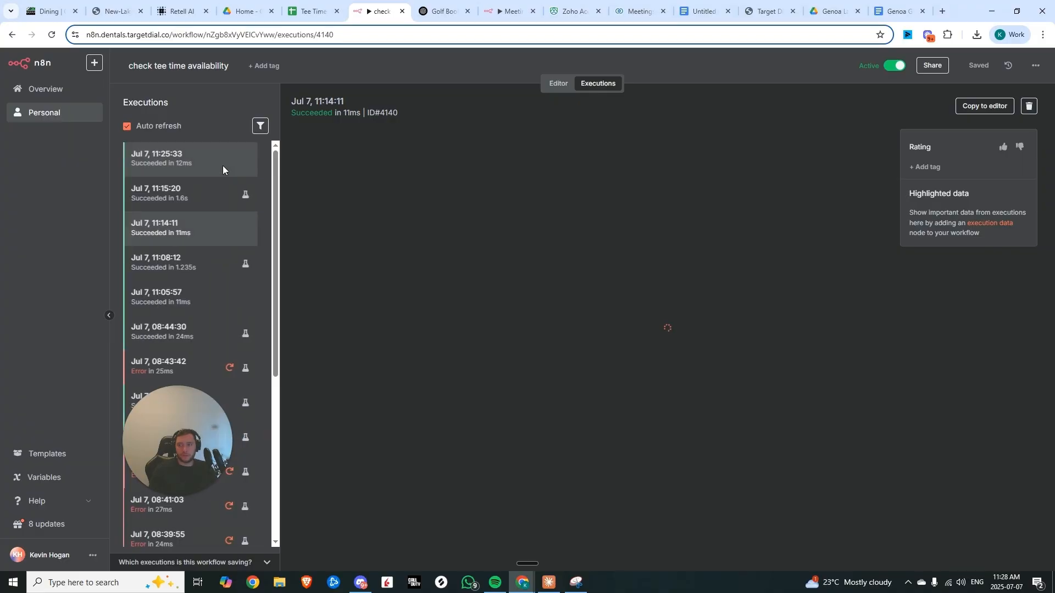
click(972, 106)
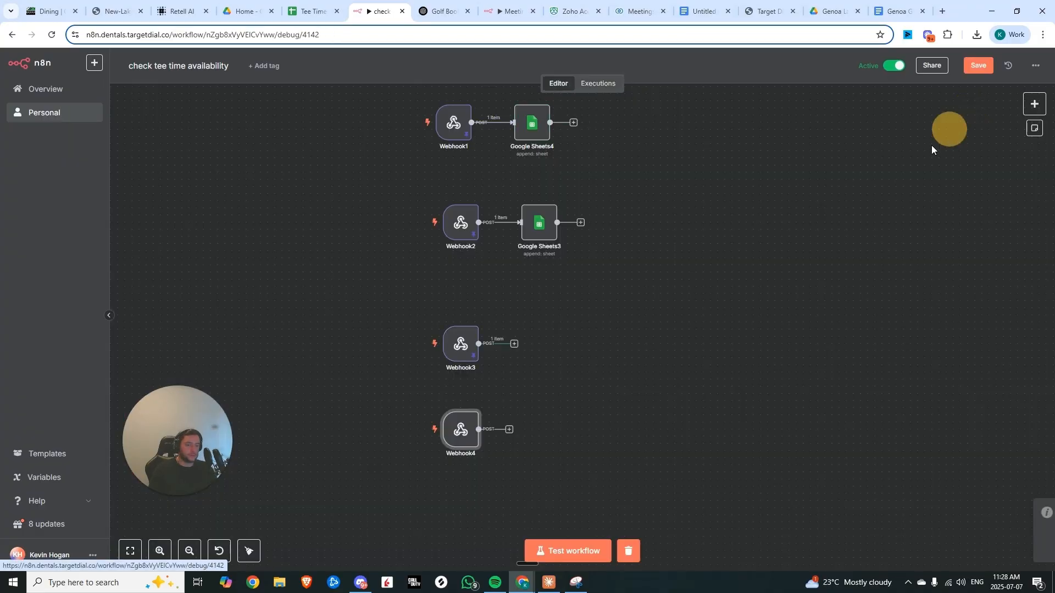
Add a Google Sheets 'Append row in sheet' node after Webhook3
click(542, 322)
text(google sh)
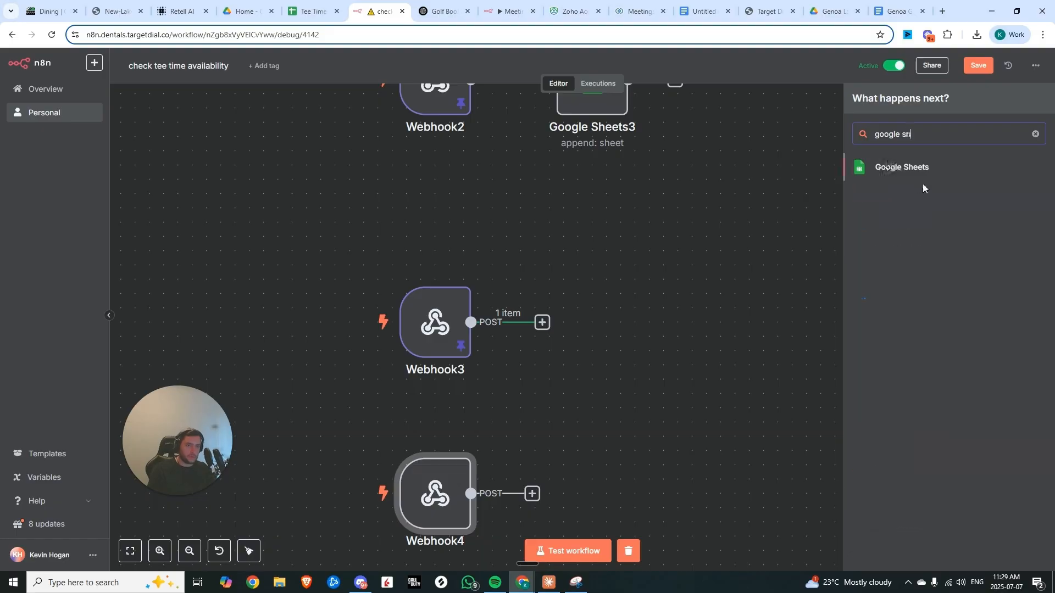
click(911, 174)
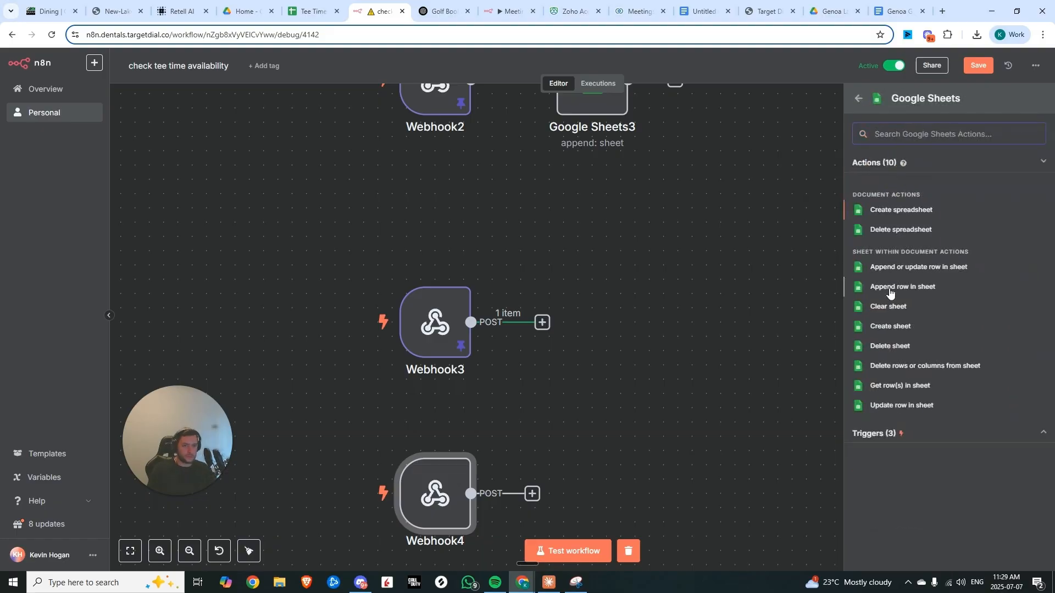
click(888, 286)
scroll(273, 254, down, 15)
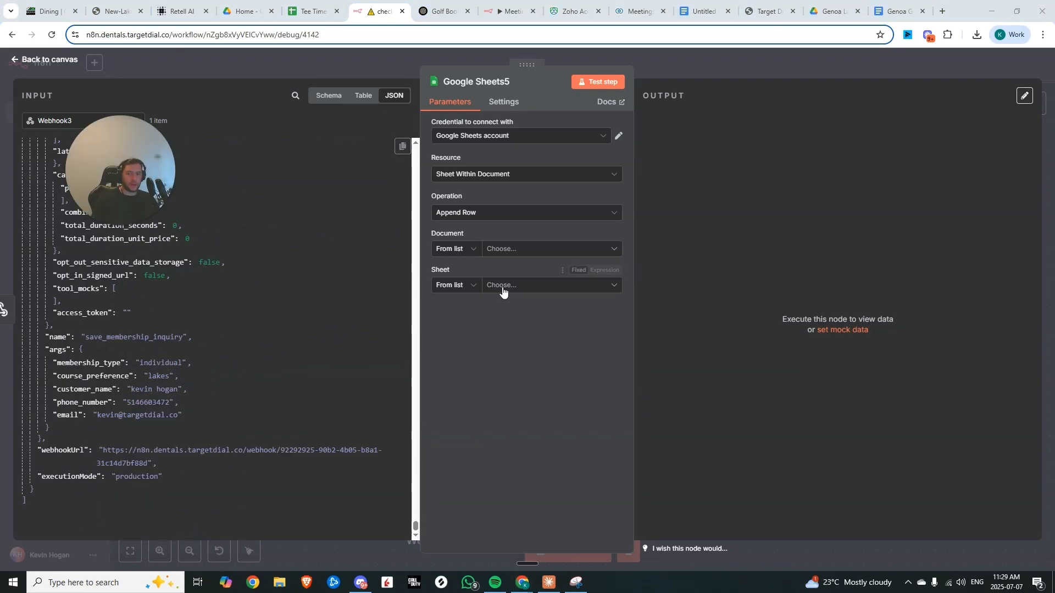
Add a new sheet to the Tee Times - Genoa Lakes spreadsheet named 'Membership Inquiries'
click(310, 11)
click(29, 564)
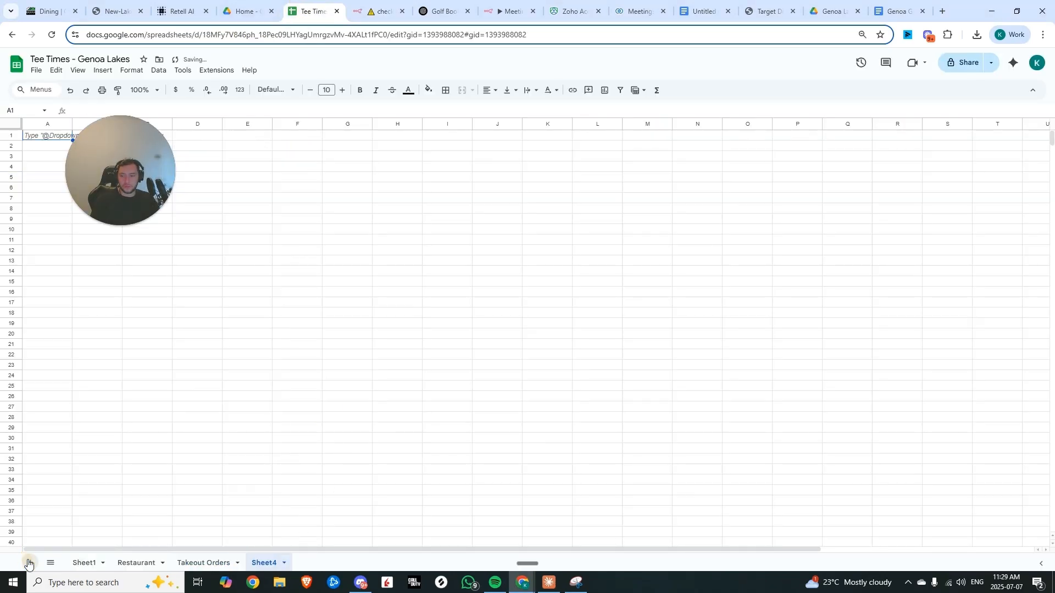
double_click(262, 562)
key(BackSpace)
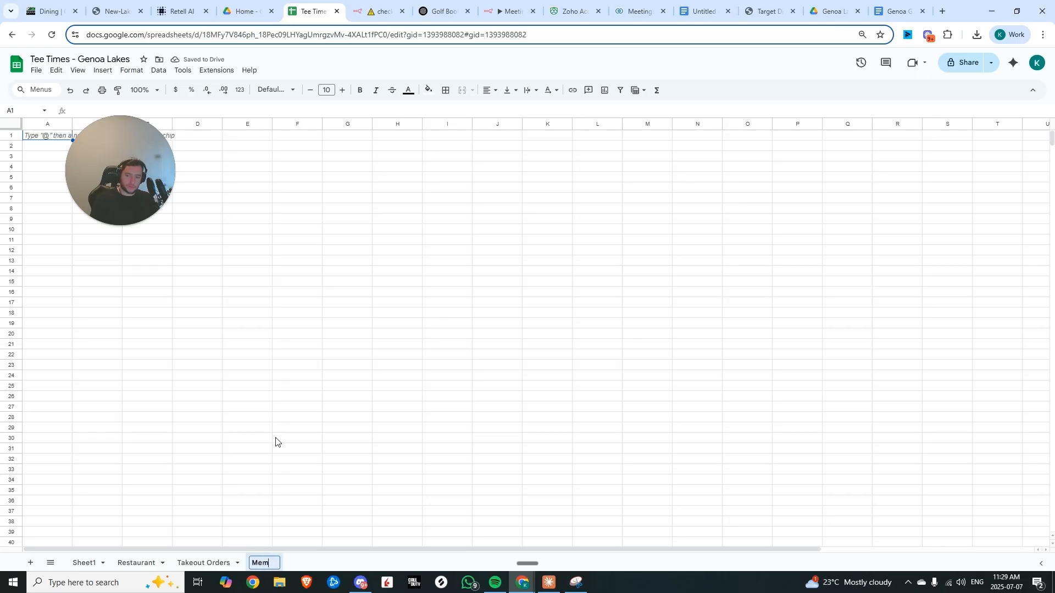
text(Membership Inquiries)
key(Return)
Add another sheet named 'Event Inquiries'
click(31, 563)
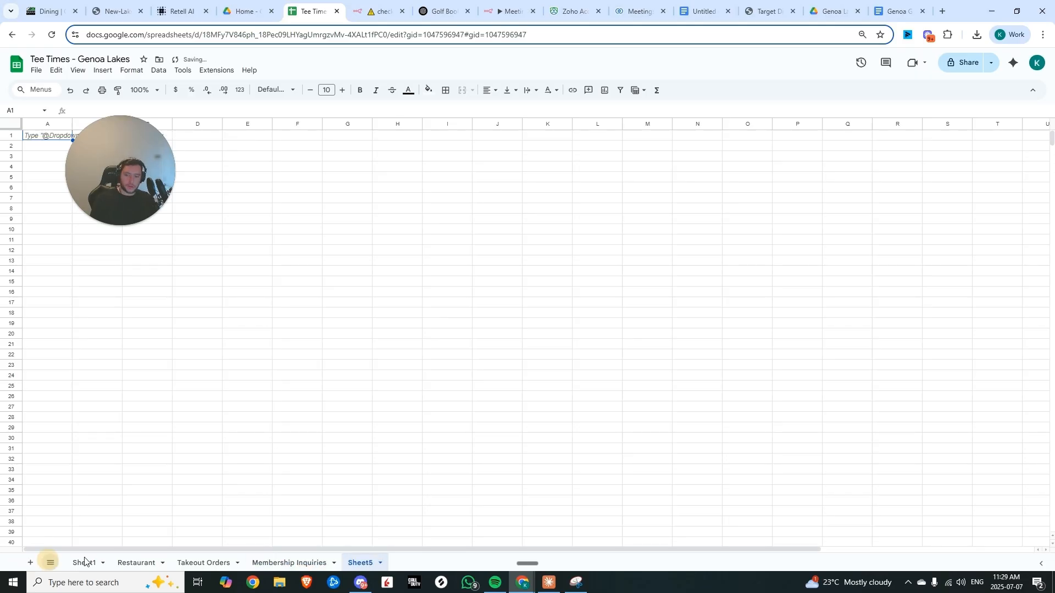
double_click(360, 563)
text(Tee Times)
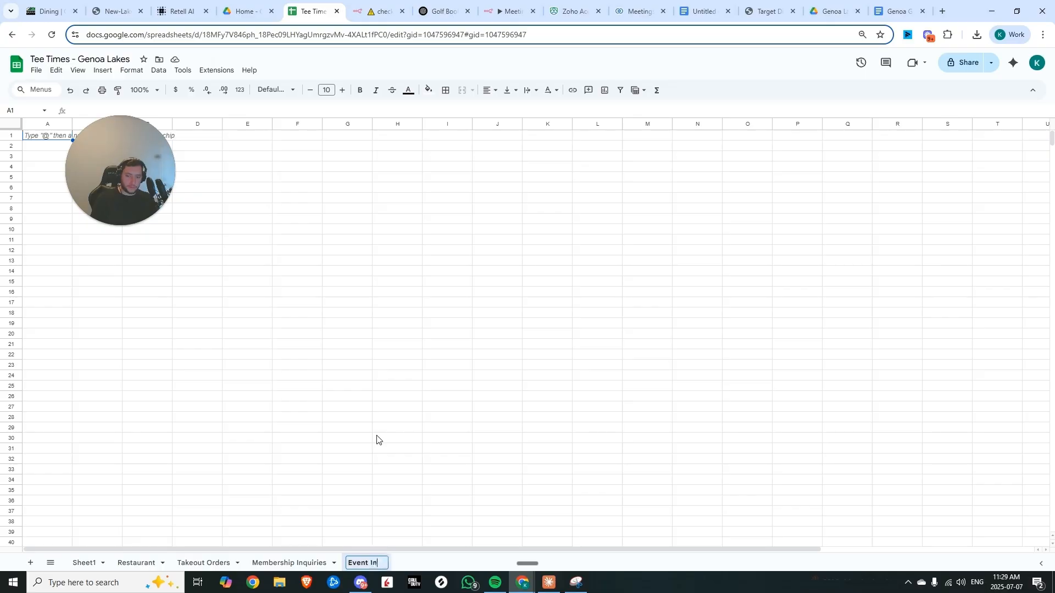
Select the Membership Inquiries sheet in the Google Sheets node
key(ctrl+Tab)
click(538, 285)
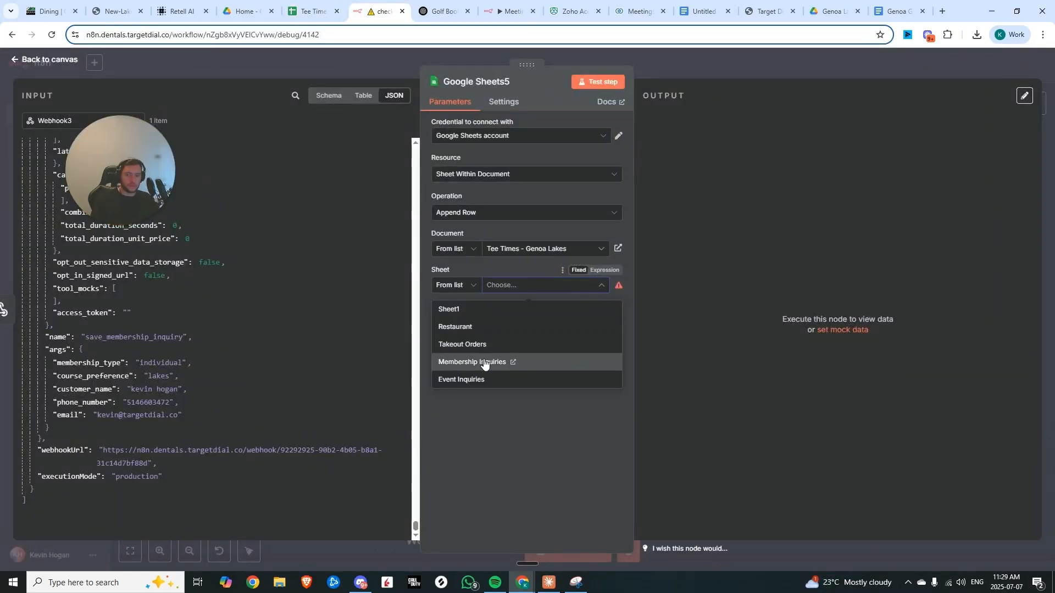
click(485, 362)
Enter the header row Membership Type, Course Preference, Customer Name, Phone Number and Email in the spreadsheet
key(ctrl+shift+Tab)
click(51, 134)
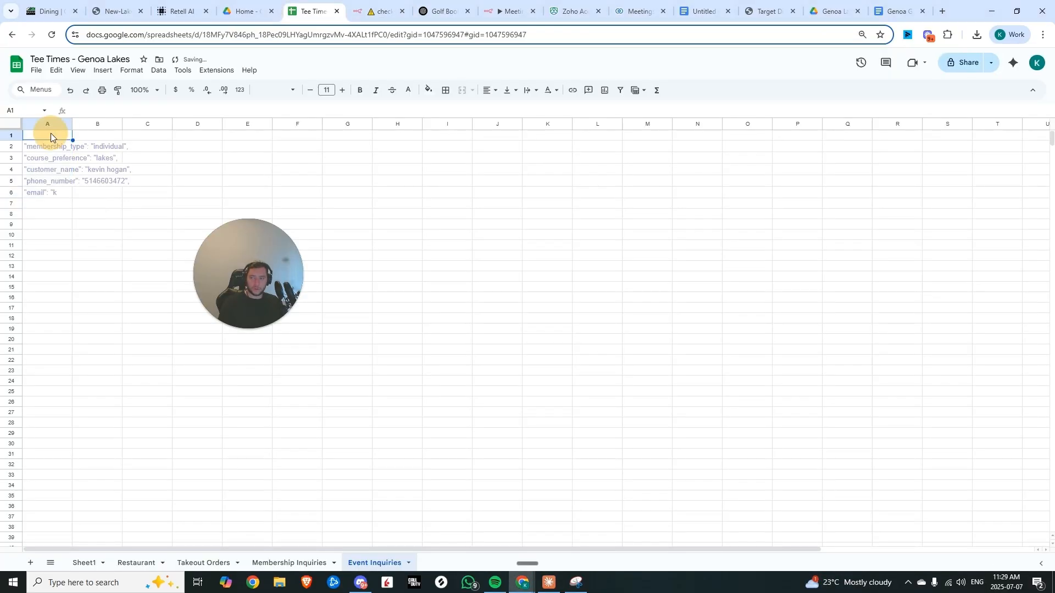
text(Membership Type)
key(Tab)
text(Course Preference)
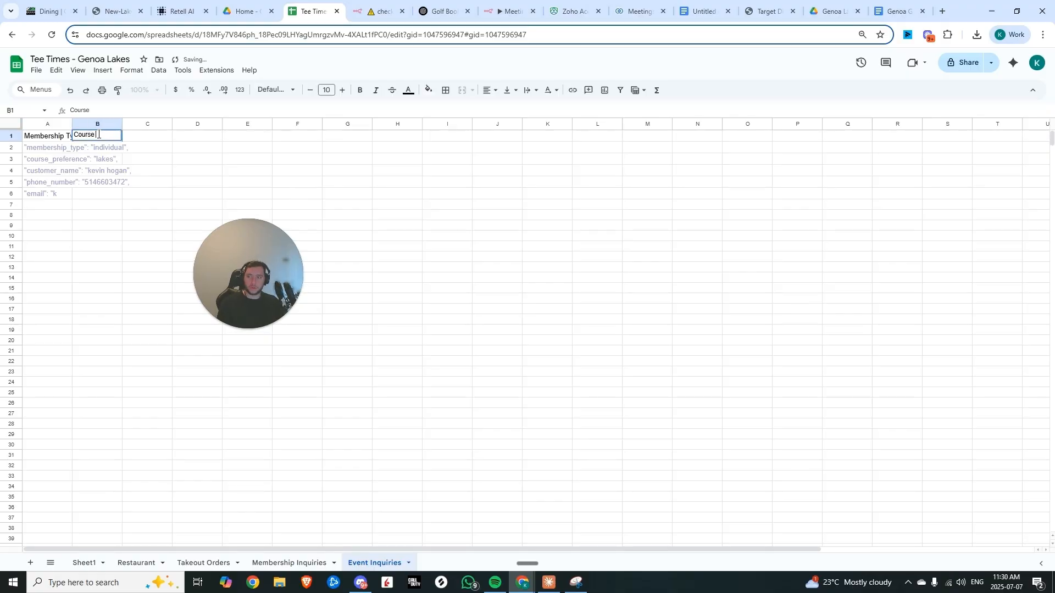
key(Tab)
text(Customer Name)
key(Tab)
text(Phone Number)
key(Tab)
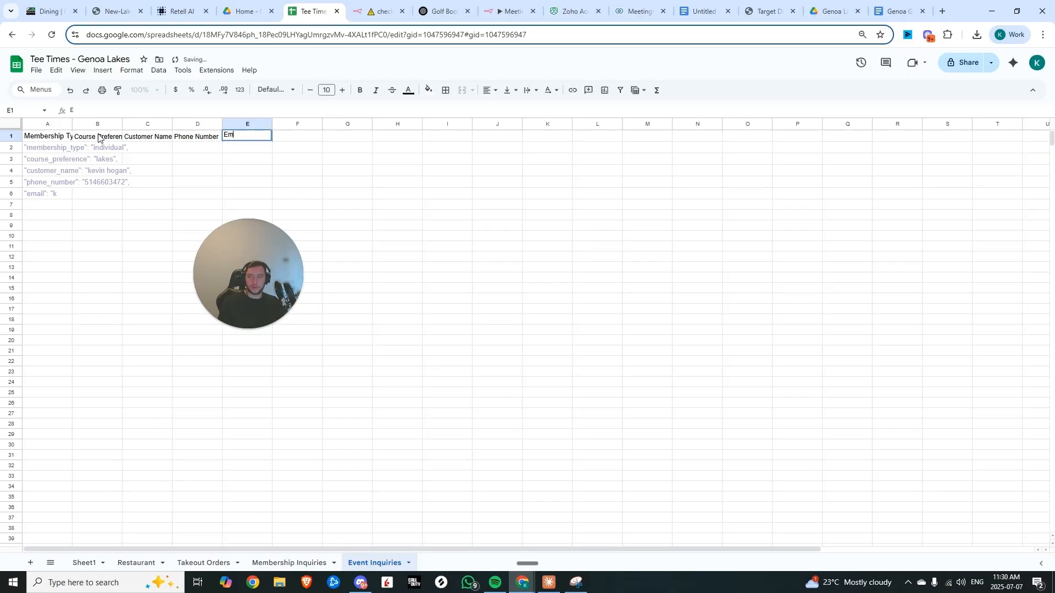
Reopen the Google Sheets5 node, reselect the Membership Inquiries sheet and reload its columns
key(ctrl+Tab)
click(681, 73)
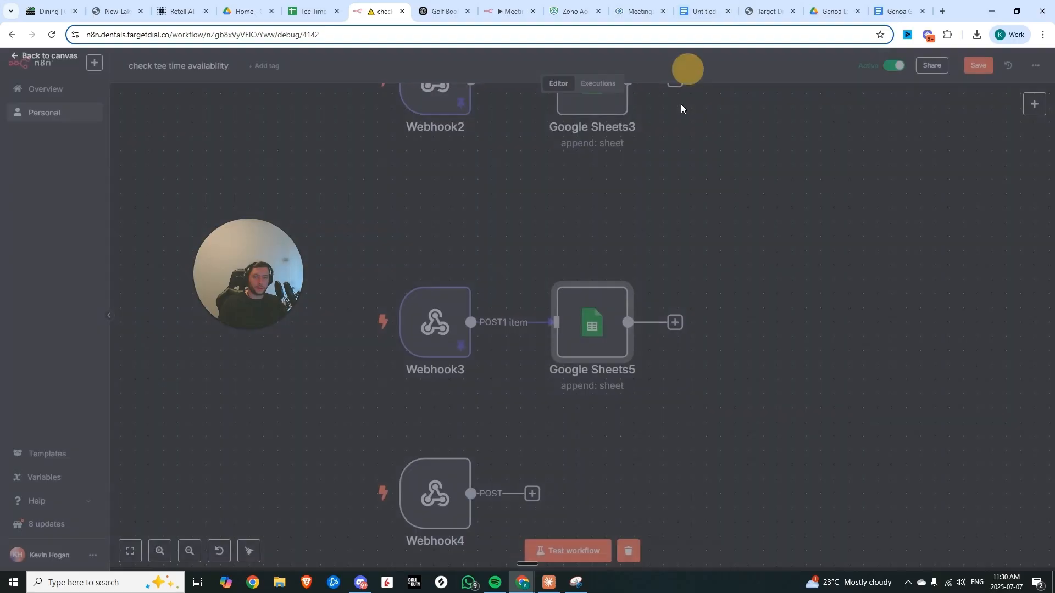
double_click(563, 324)
click(552, 286)
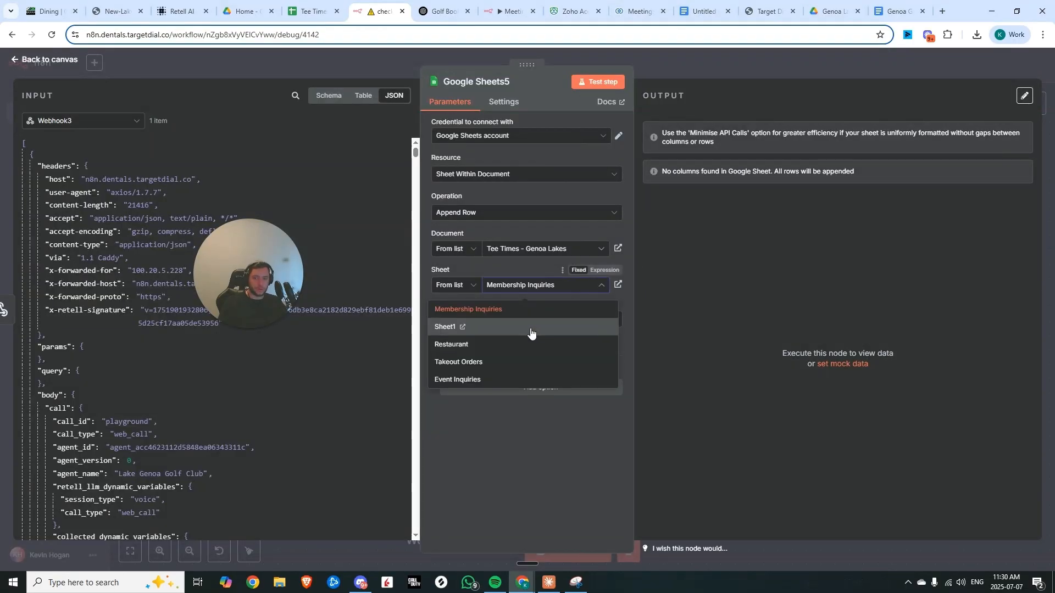
click(516, 312)
click(536, 338)
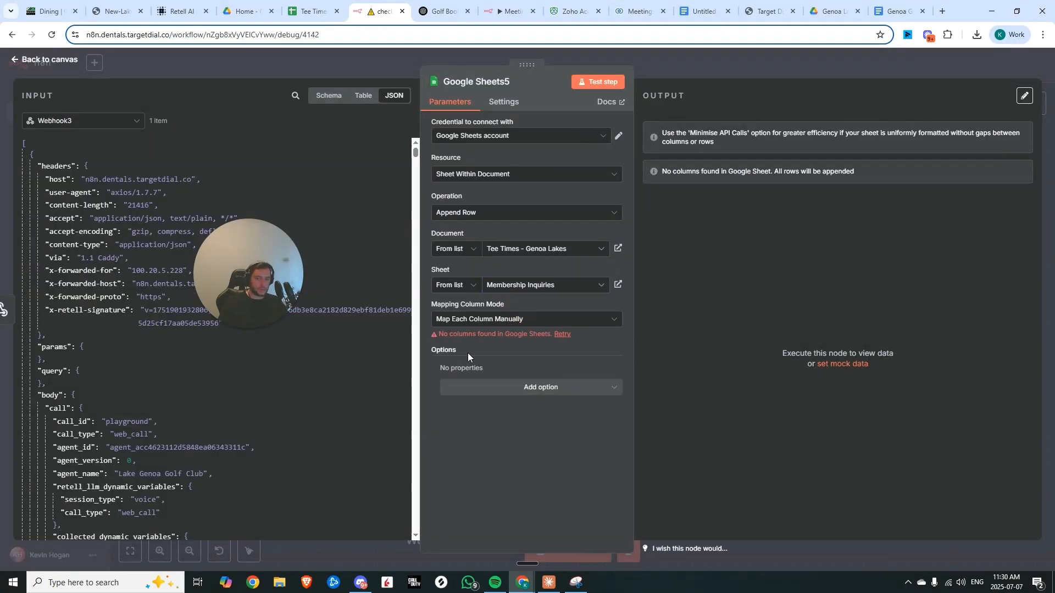
click(562, 334)
Map the webhook's membership_type, course_preference, customer_name, phone_number and email arguments to the matching columns
scroll(215, 329, down, 10)
drag(88, 362, 528, 383)
drag(88, 389, 528, 419)
drag(82, 402, 527, 455)
drag(71, 416, 431, 450)
scroll(447, 429, down, 3)
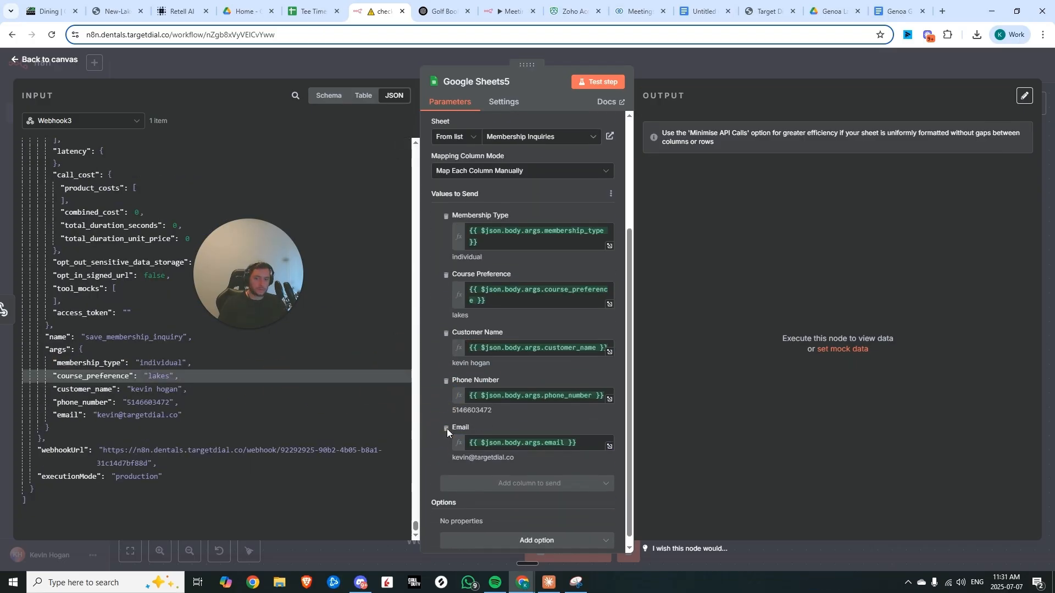
Test the Google Sheets node and check the appended row in the Membership Inquiries sheet
scroll(448, 429, up, 5)
click(582, 77)
click(311, 12)
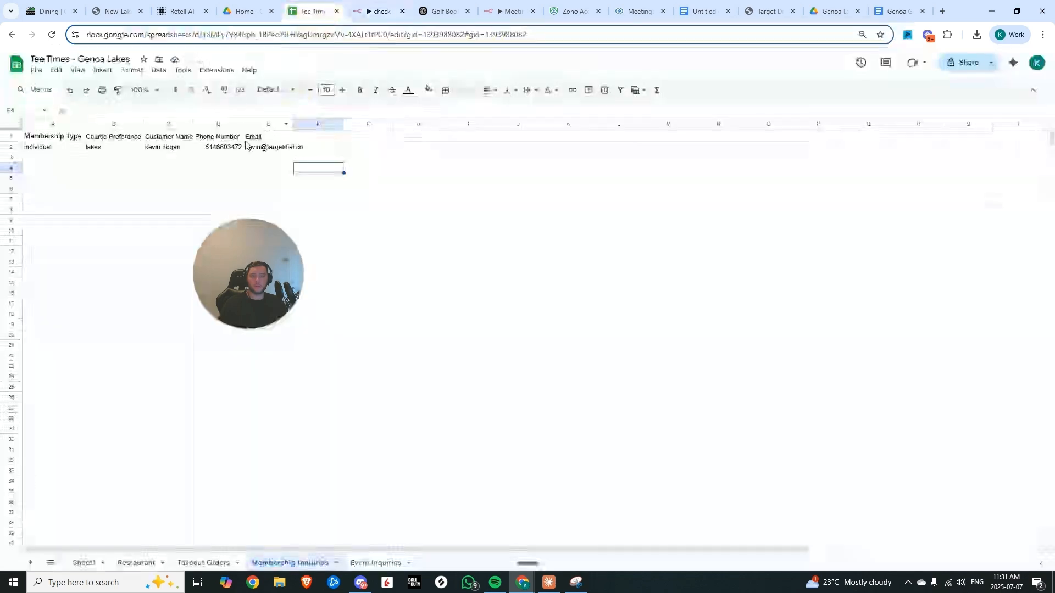
drag(44, 147, 305, 153)
click(272, 177)
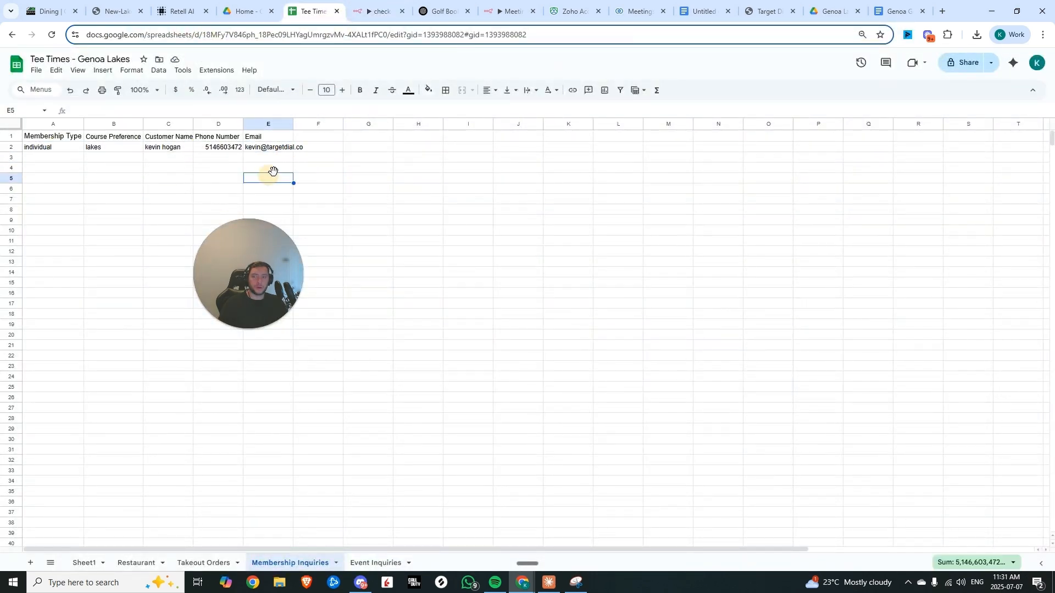
Continue the test chat as an event inquiry: golf tournament, 20 people, October 2nd, contests and a hall for food and gifts
click(376, 562)
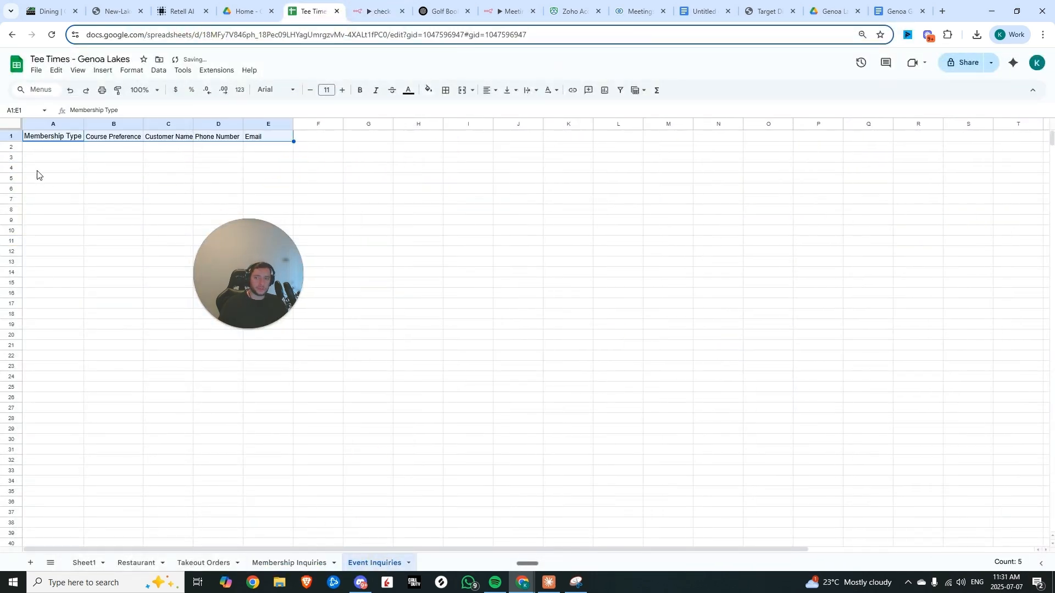
click(100, 161)
click(177, 11)
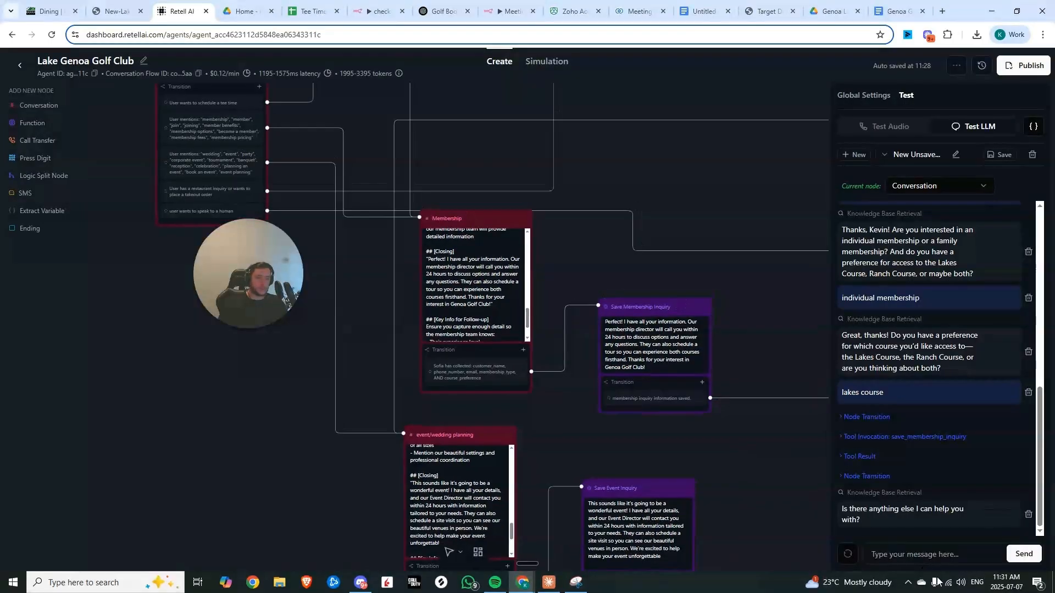
click(924, 548)
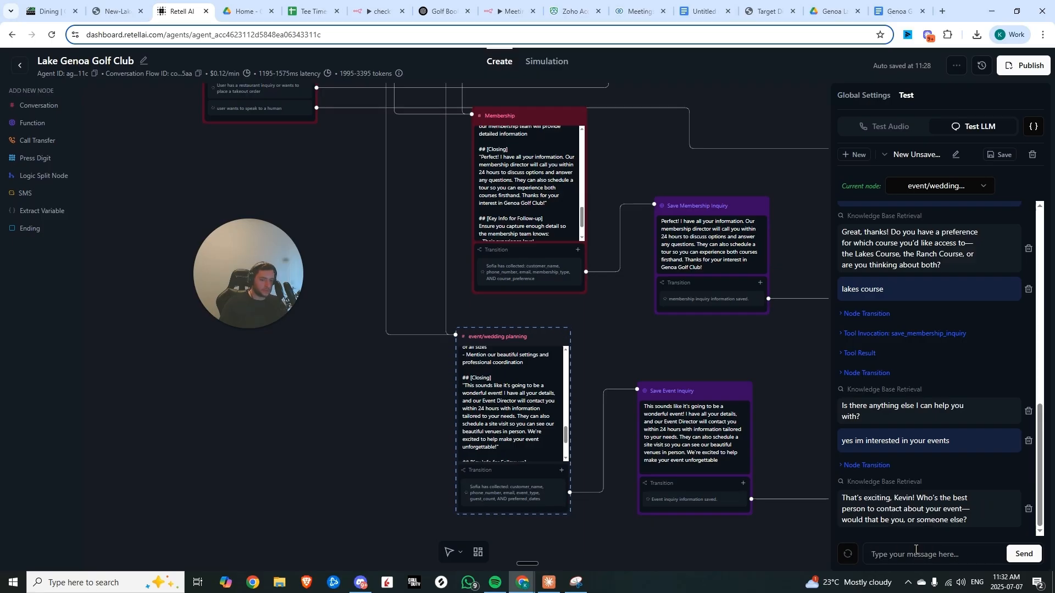
key(Return)
text(golf )
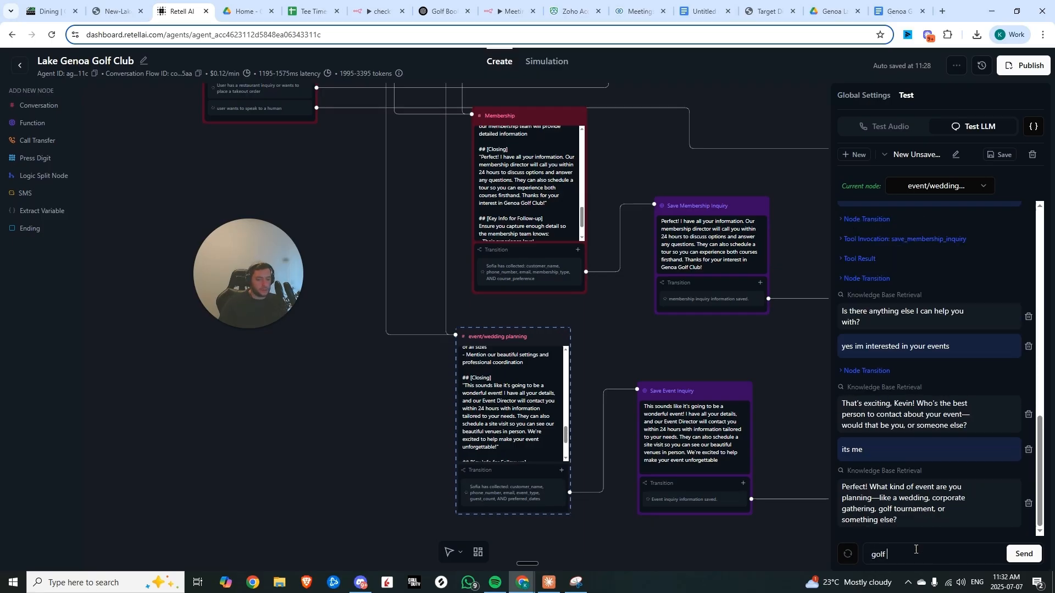
text(tournament)
key(Return)
text(we will be 20 people)
key(Return)
text(october 2nd)
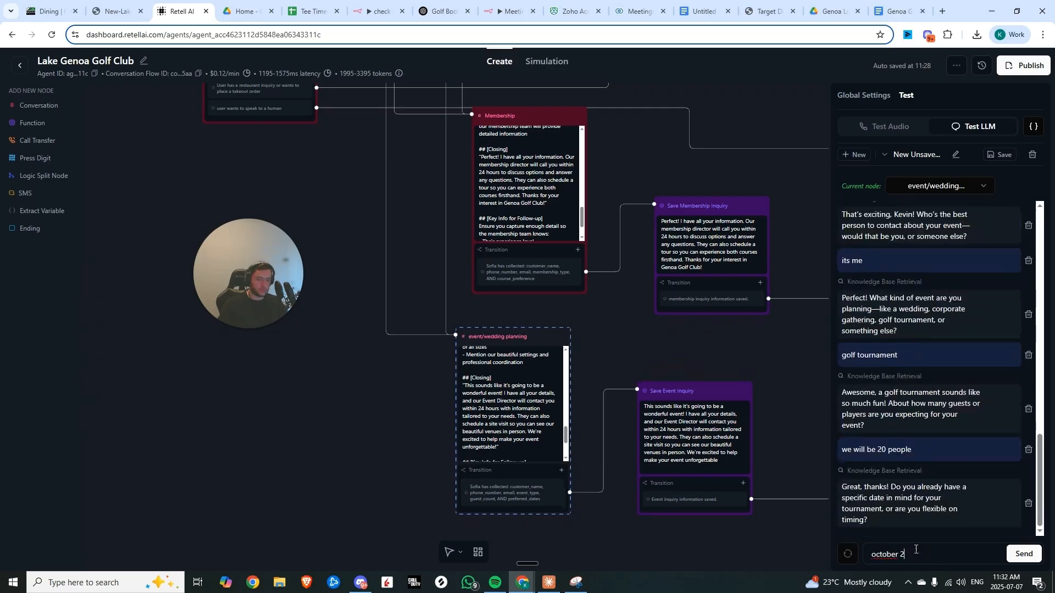
key(Return)
text(that would be amazing to have some contests and definitely need a hall afterwards for food and gifts)
key(Return)
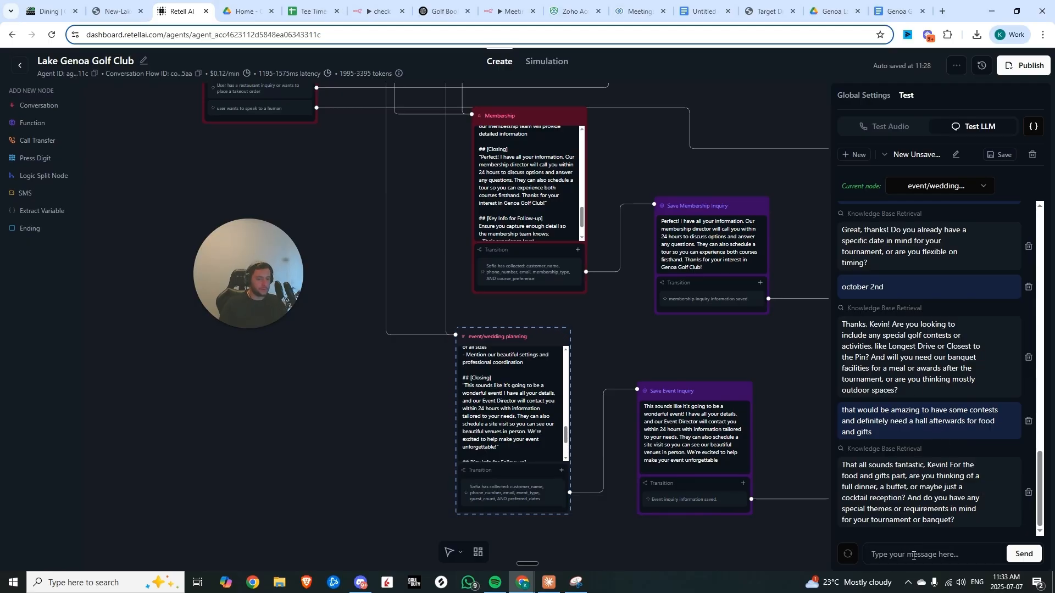
Add '6. **Run save event inquiry tool after capturing all information' to the event/wedding planning prompt
text(buffet plus co)
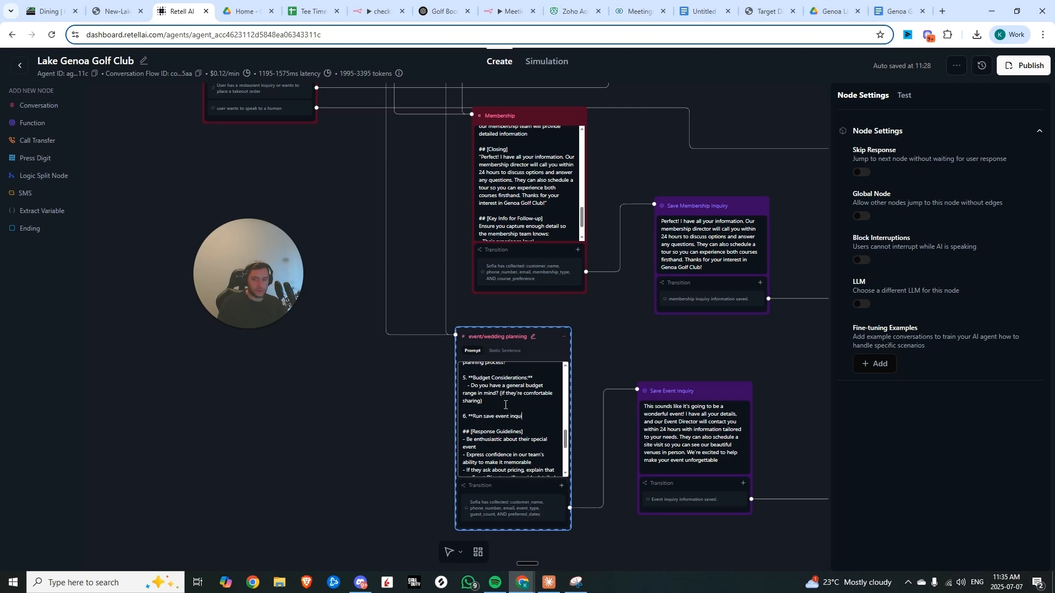
text(tool after capturing all information)
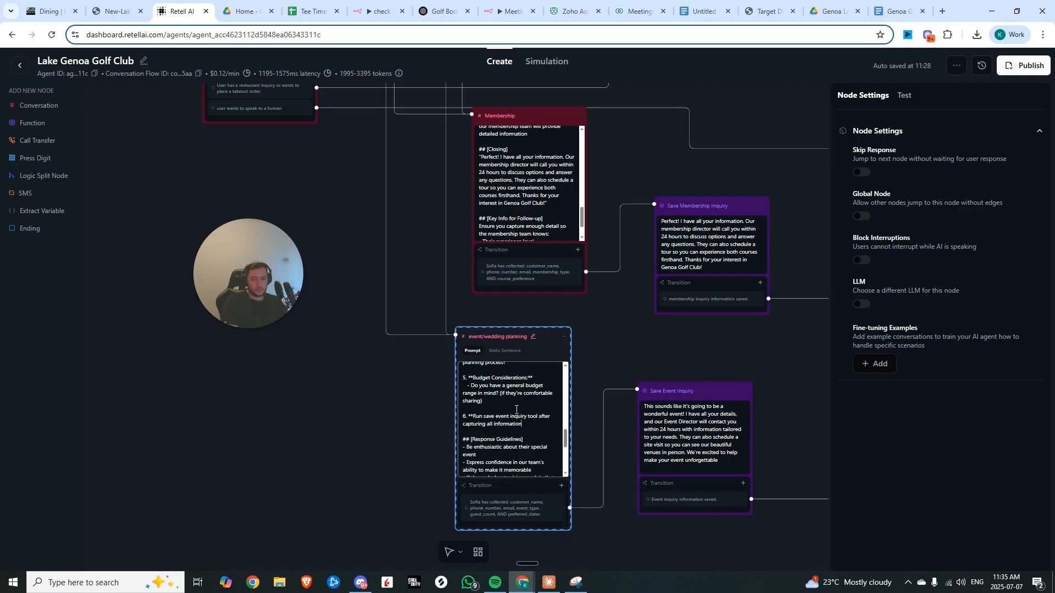
Start a new test chat with the message 'im looking to plan a wedding'
click(904, 95)
click(927, 552)
text(im looking to plan a wedding)
key(Return)
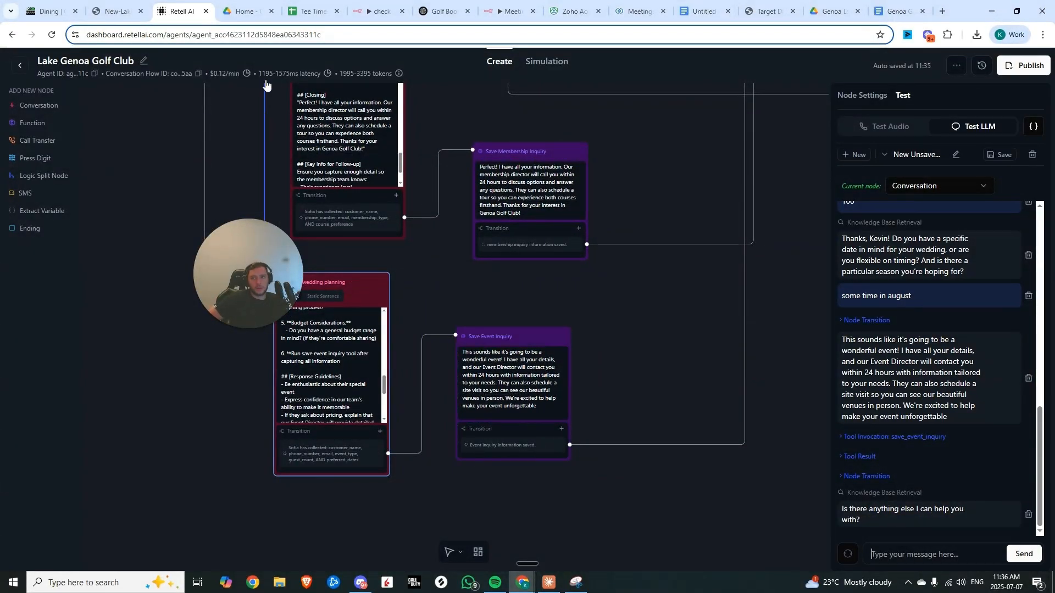
Load the newest event inquiry execution into the n8n workflow editor
click(379, 11)
click(582, 87)
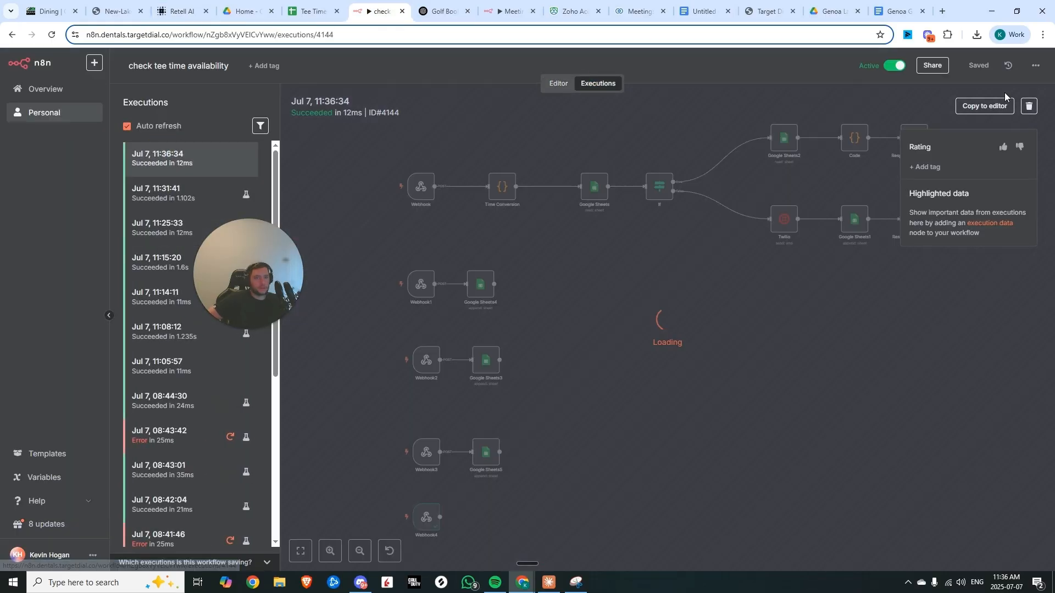
click(984, 107)
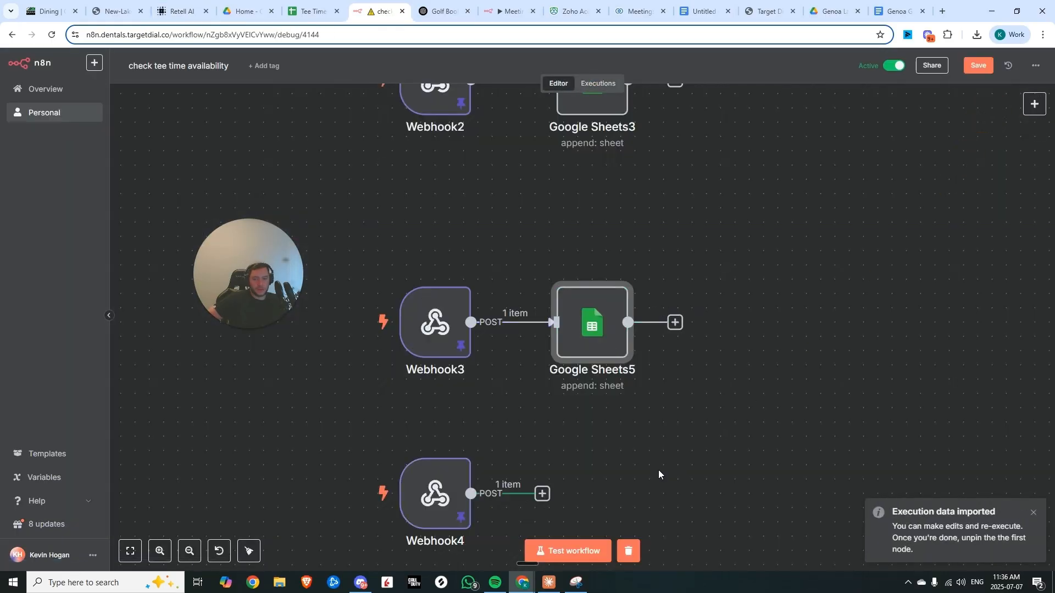
Add a Google Sheets 'Append row in sheet' node after Webhook4
scroll(565, 272, down, 5)
click(551, 259)
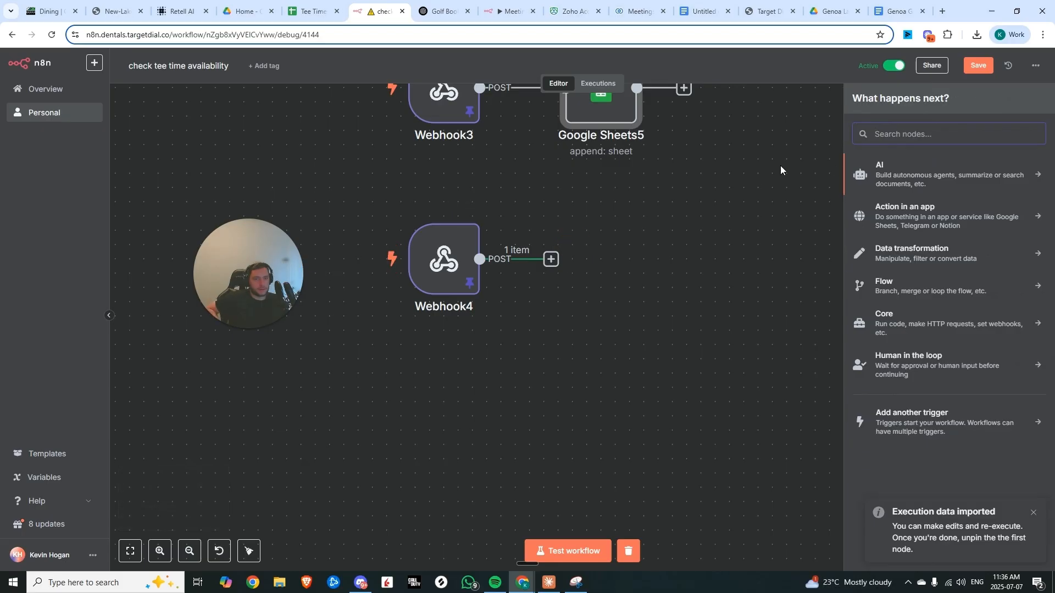
text(google sh)
click(882, 165)
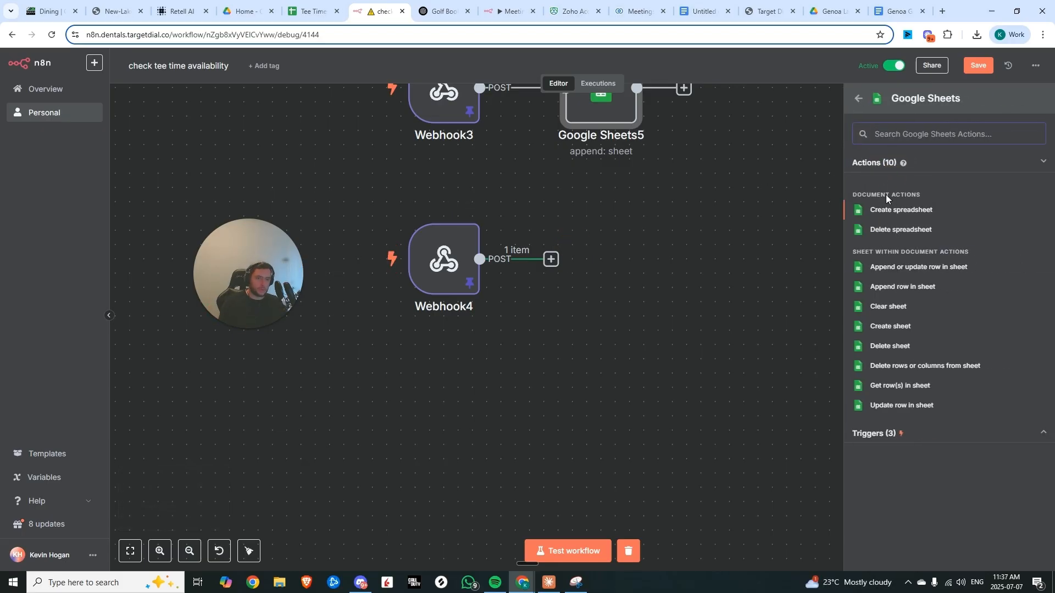
click(901, 286)
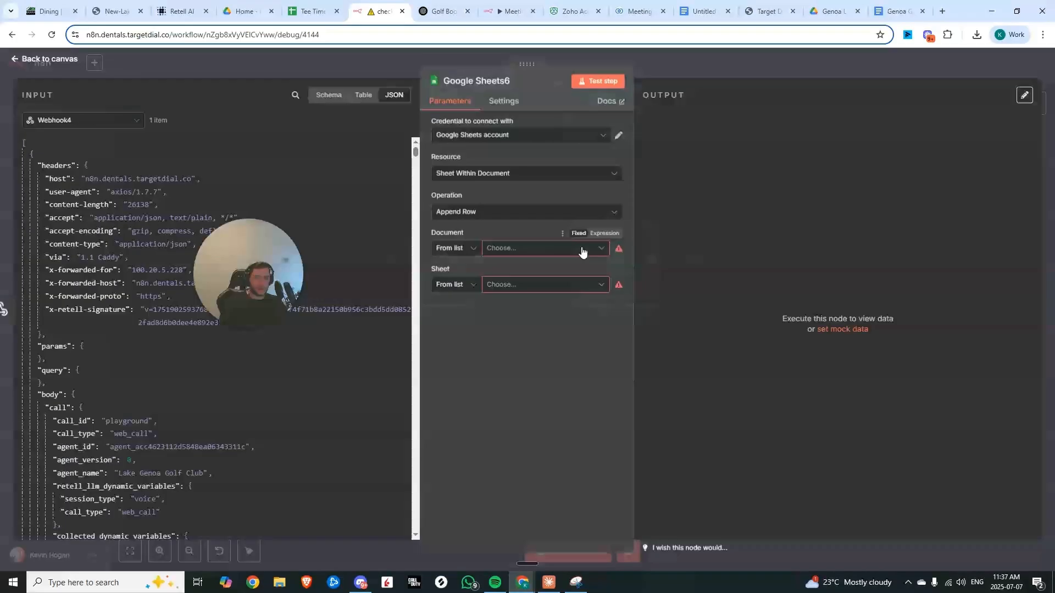
Point the new Sheets node at the Event Inquiries sheet of Tee Times - Genoa Lakes, checking that sheet's column headers
click(544, 285)
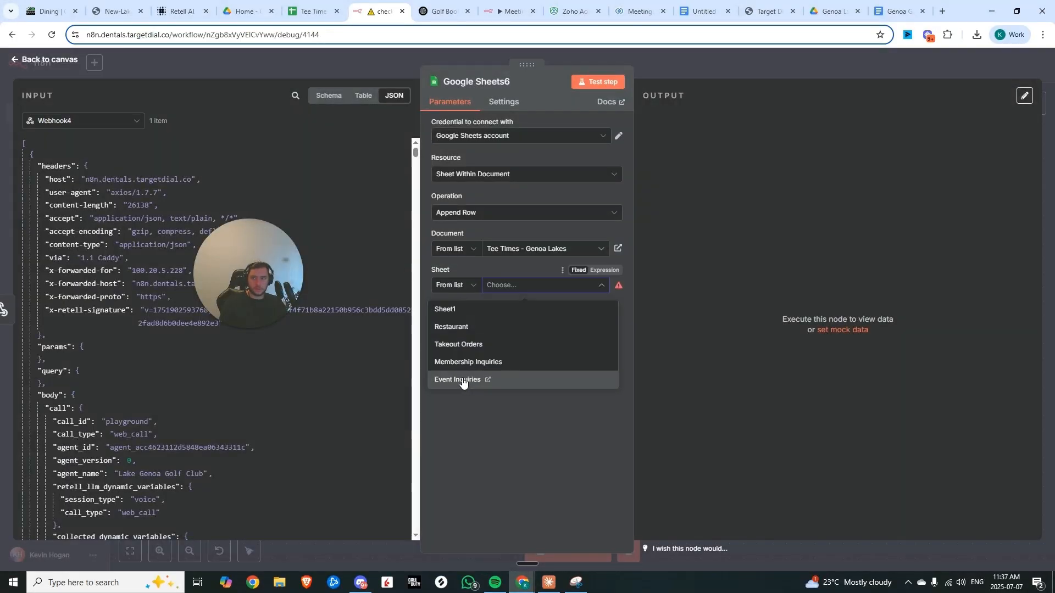
click(462, 380)
click(308, 11)
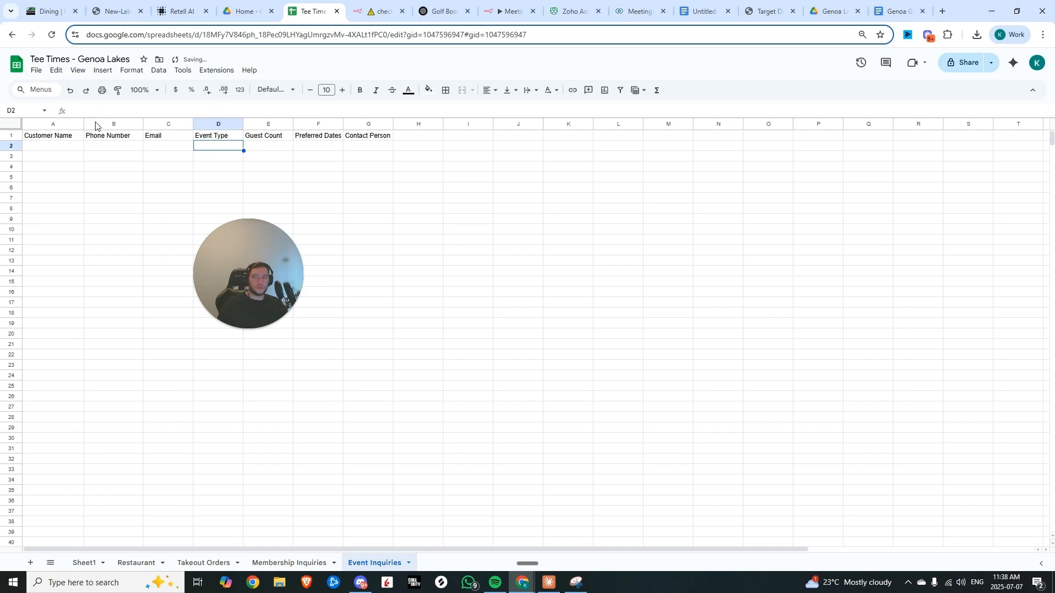
drag(63, 135, 380, 137)
click(379, 154)
click(379, 11)
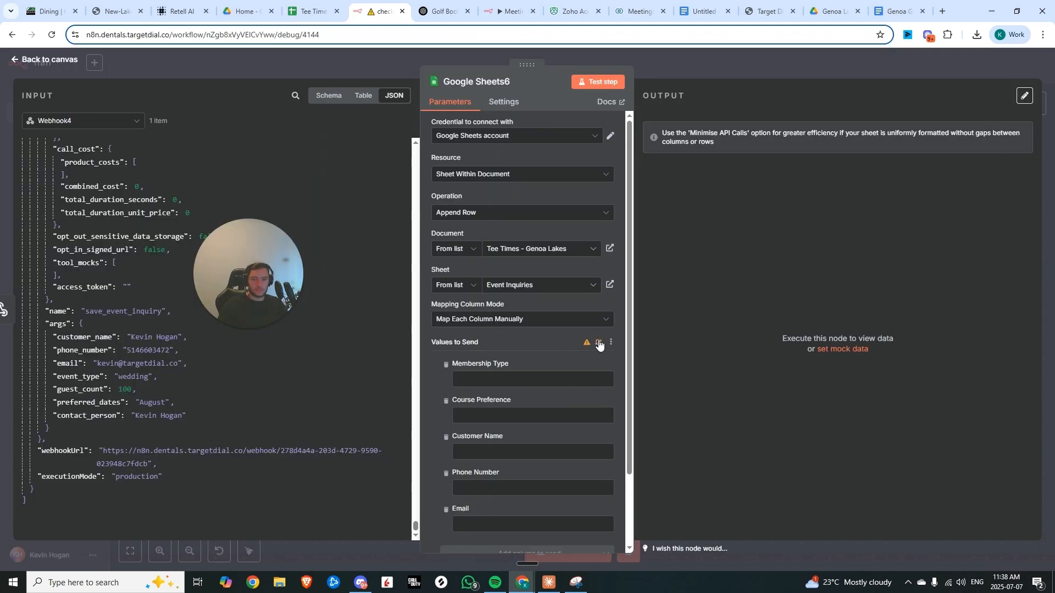
Refresh the columns, map the webhook's save_event_inquiry args to the matching Event Inquiries columns, and test the step
click(598, 345)
scroll(531, 338, down, 3)
drag(86, 337, 479, 269)
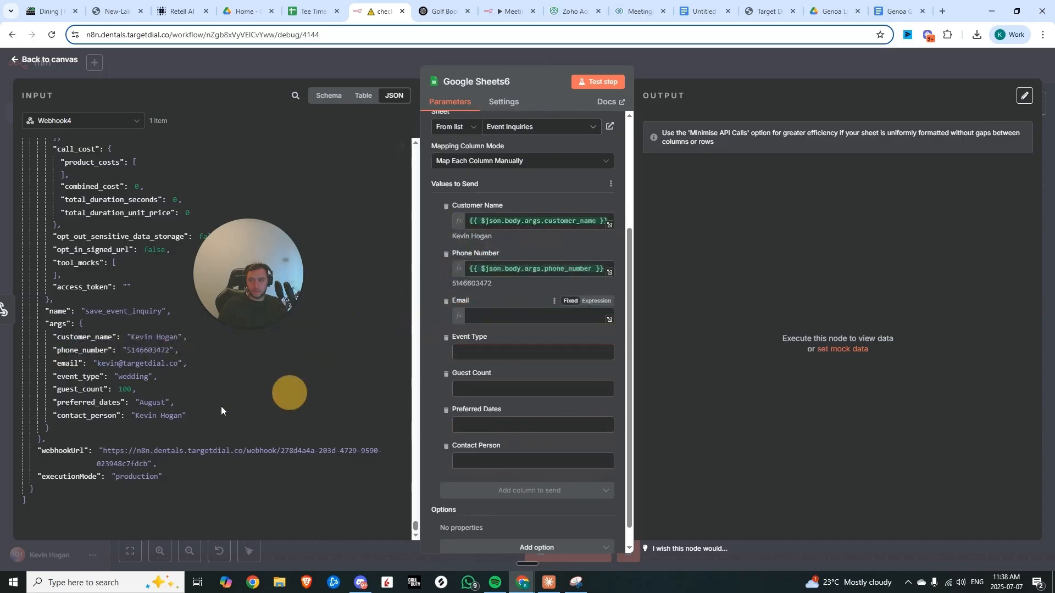
drag(65, 363, 481, 316)
drag(80, 376, 491, 361)
drag(81, 390, 478, 448)
drag(60, 416, 542, 519)
scroll(541, 494, up, 3)
click(592, 82)
key(Escape)
Copy a Respond to Webhook node and paste copies after the remaining Google Sheets nodes
scroll(646, 317, down, 8)
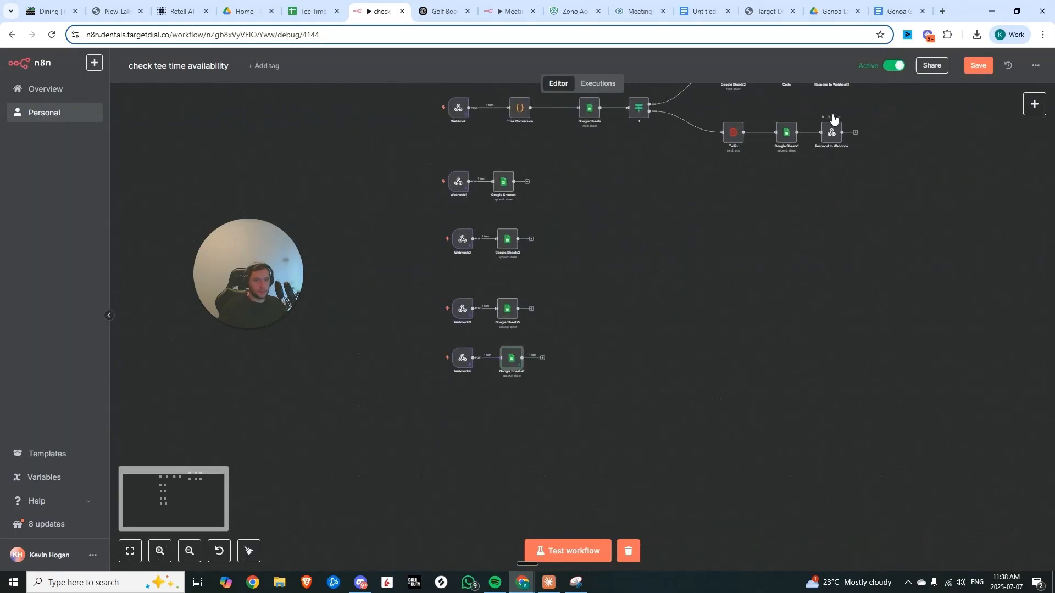
drag(812, 111, 862, 159)
key(ctrl+c)
key(ctrl+v)
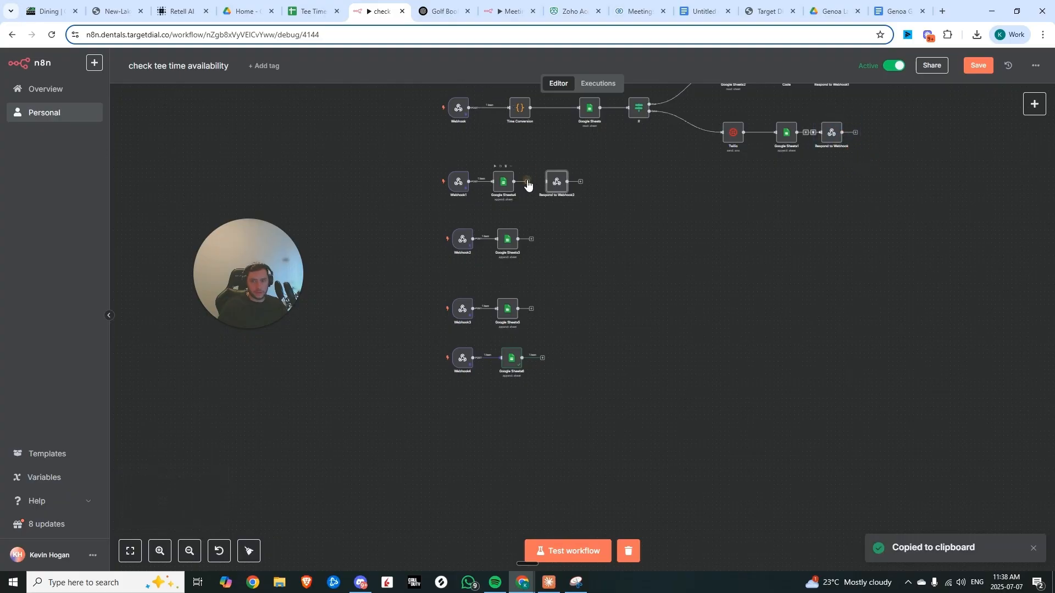
drag(527, 182, 547, 182)
key(ctrl+v)
drag(493, 112, 549, 242)
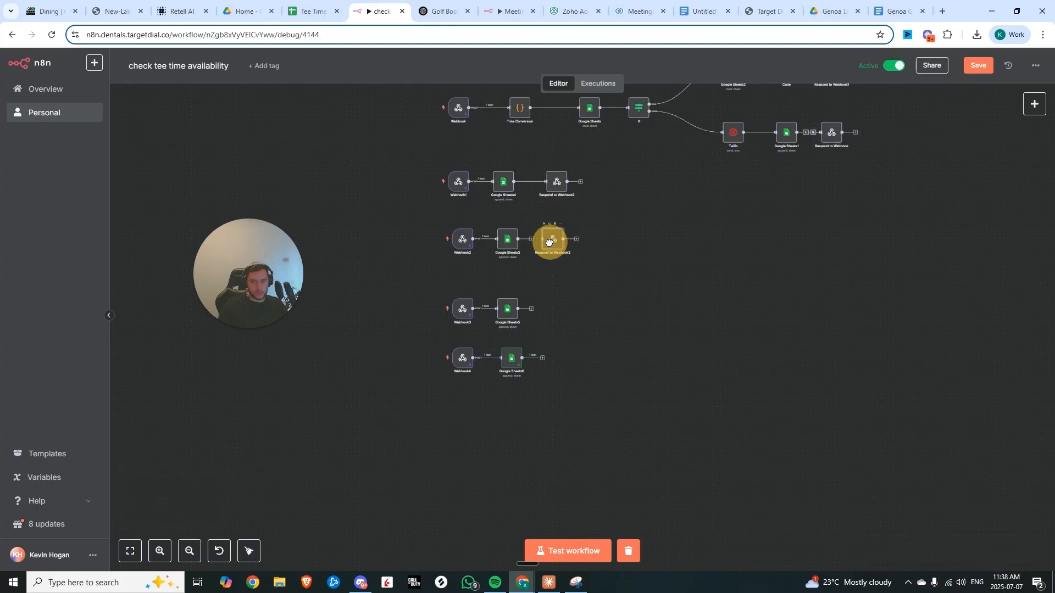
double_click(549, 242)
click(695, 61)
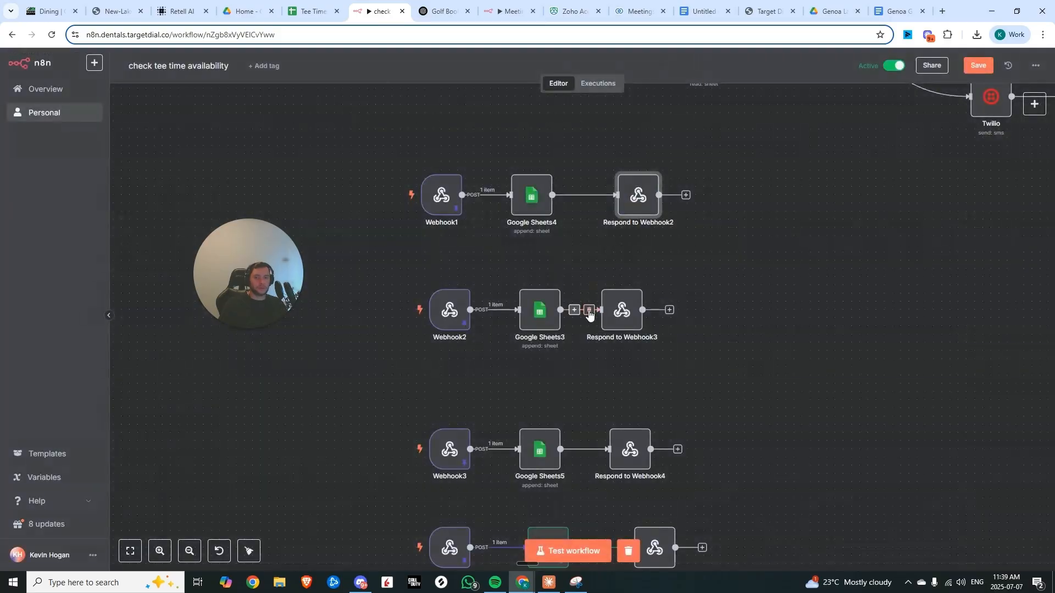
Inspect Webhook2 and the response body of Respond to Webhook3
click(460, 317)
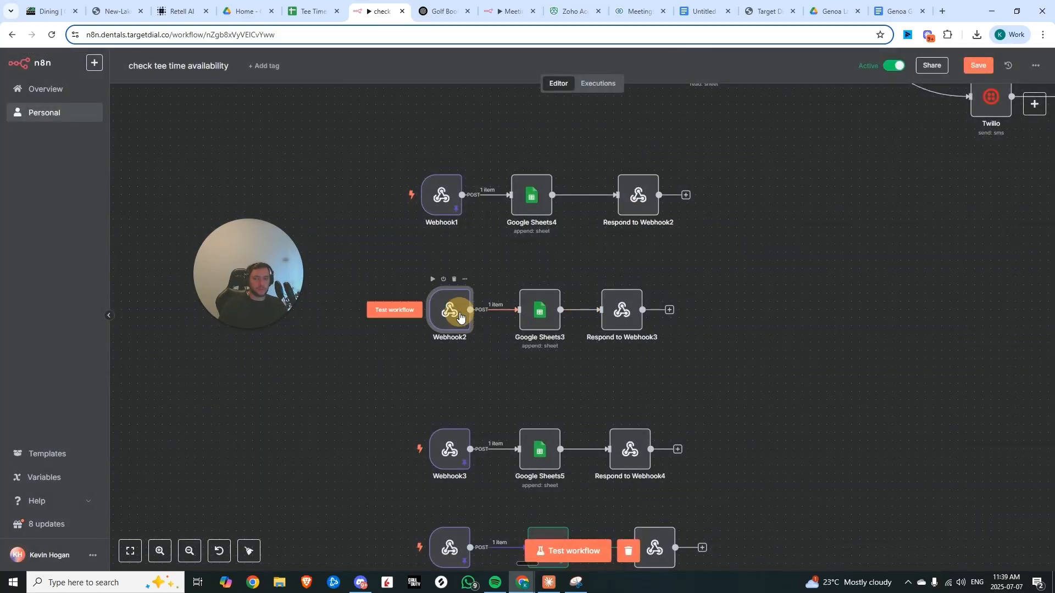
double_click(461, 317)
scroll(543, 192, down, 5)
click(569, 60)
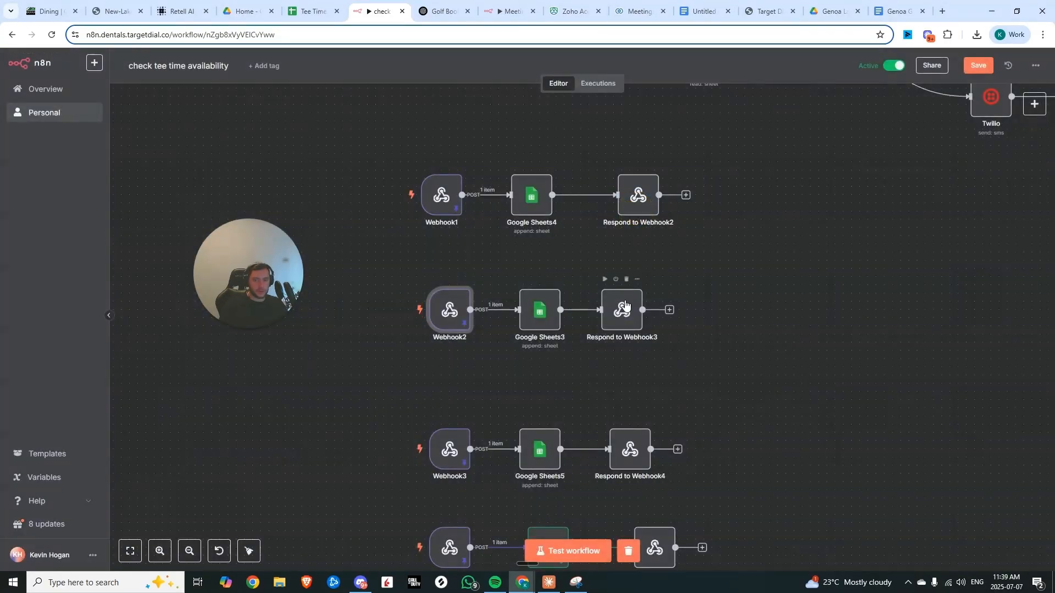
double_click(625, 305)
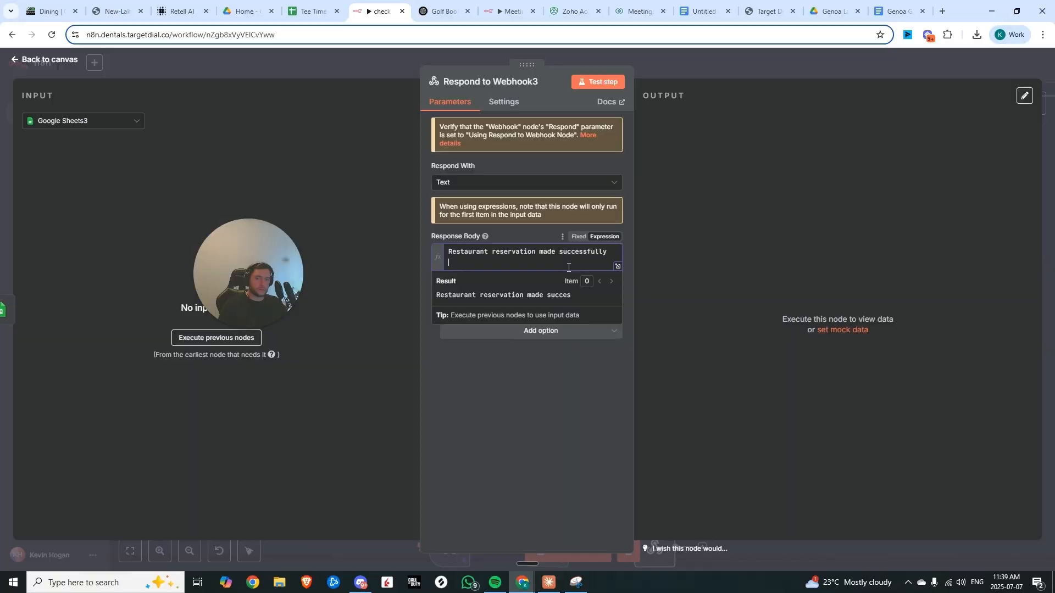
click(729, 56)
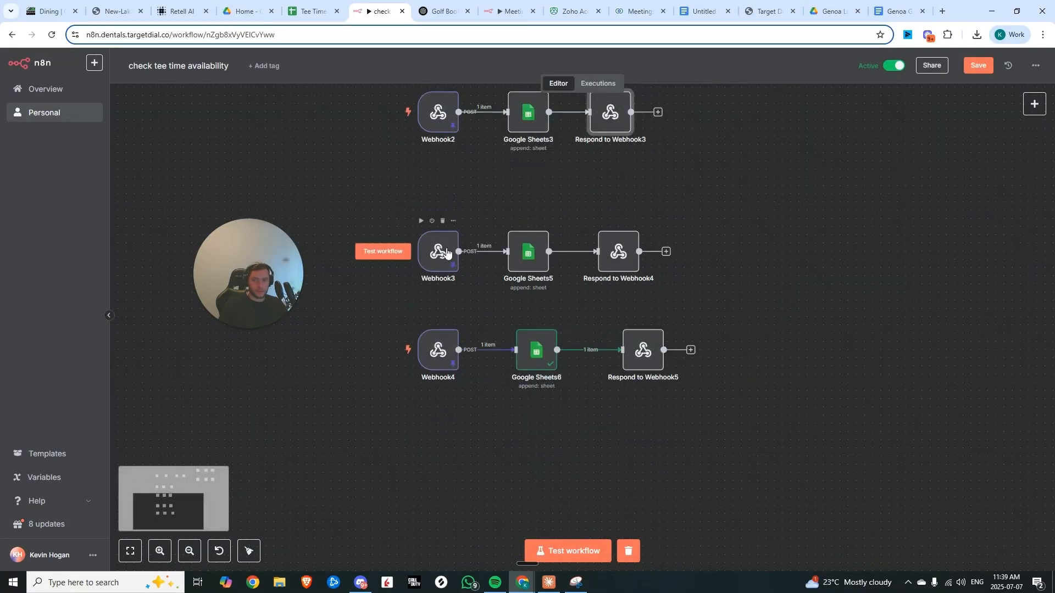
Save the workflow
click(979, 65)
scroll(852, 244, down, 3)
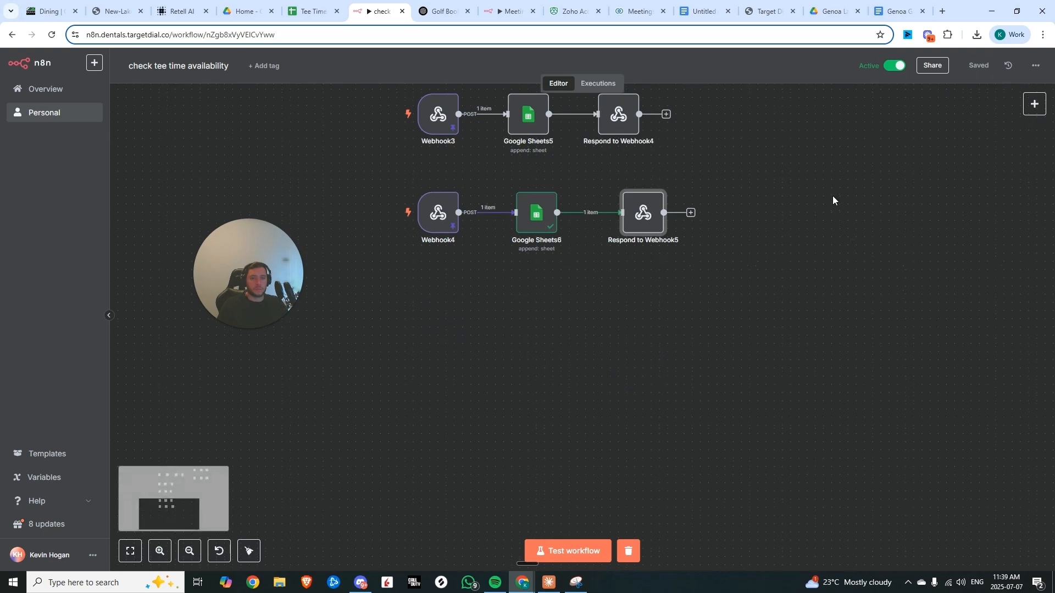
scroll(841, 201, up, 2)
scroll(857, 211, down, 7)
drag(860, 211, 679, 305)
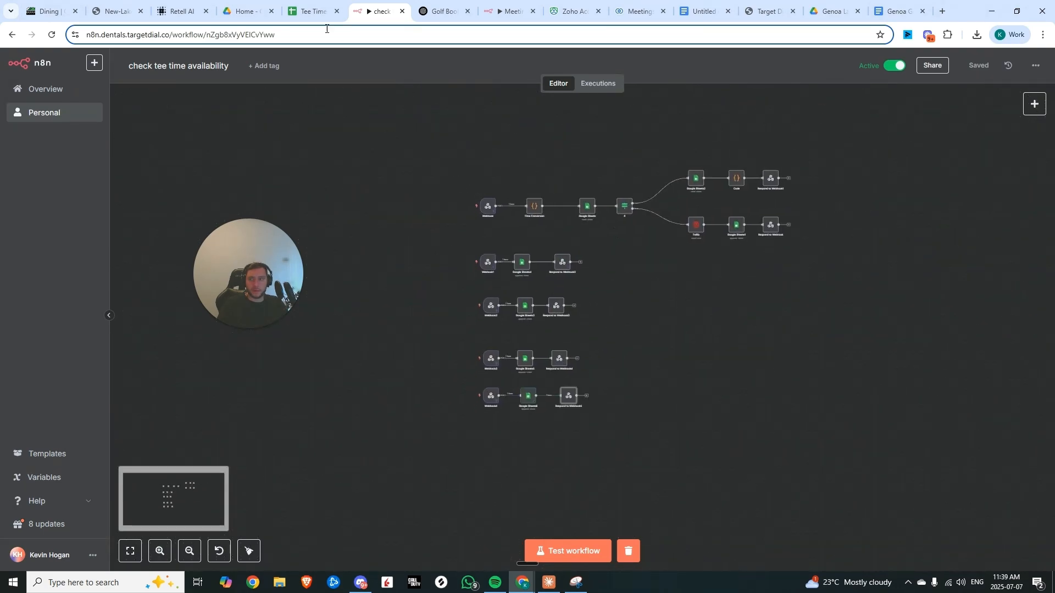
Switch to the Retell AI agent and survey its conversation flow canvas
click(184, 11)
scroll(464, 297, up, 5)
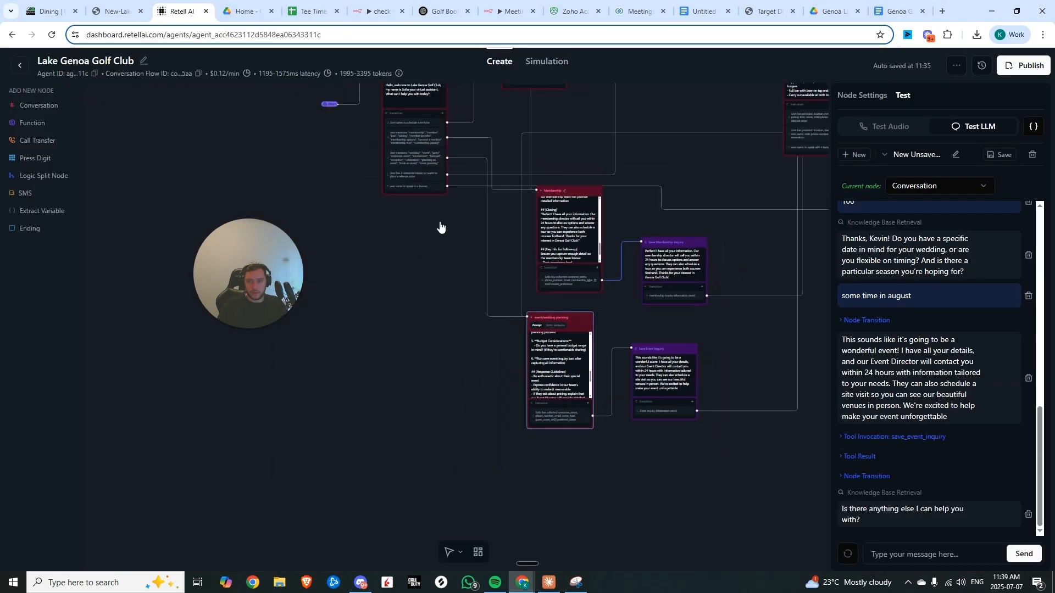
scroll(414, 228, up, 4)
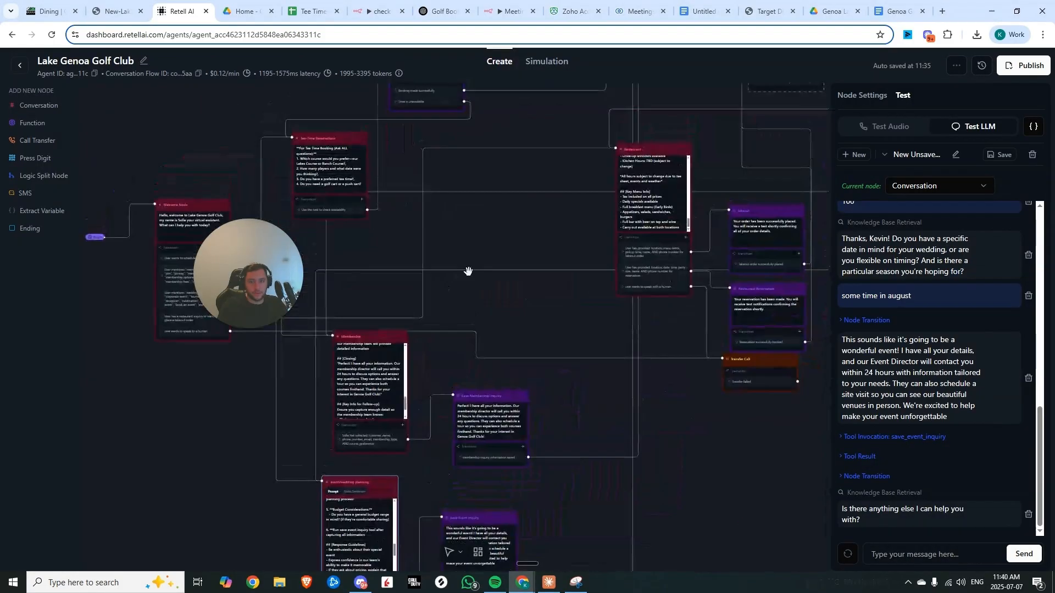
drag(522, 236, 316, 343)
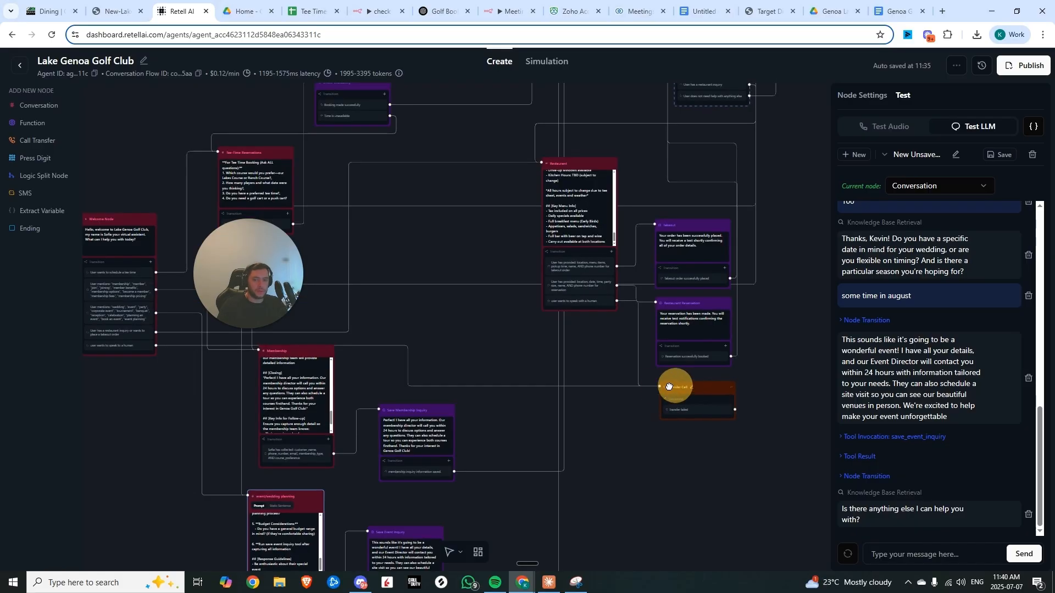
scroll(574, 368, down, 2)
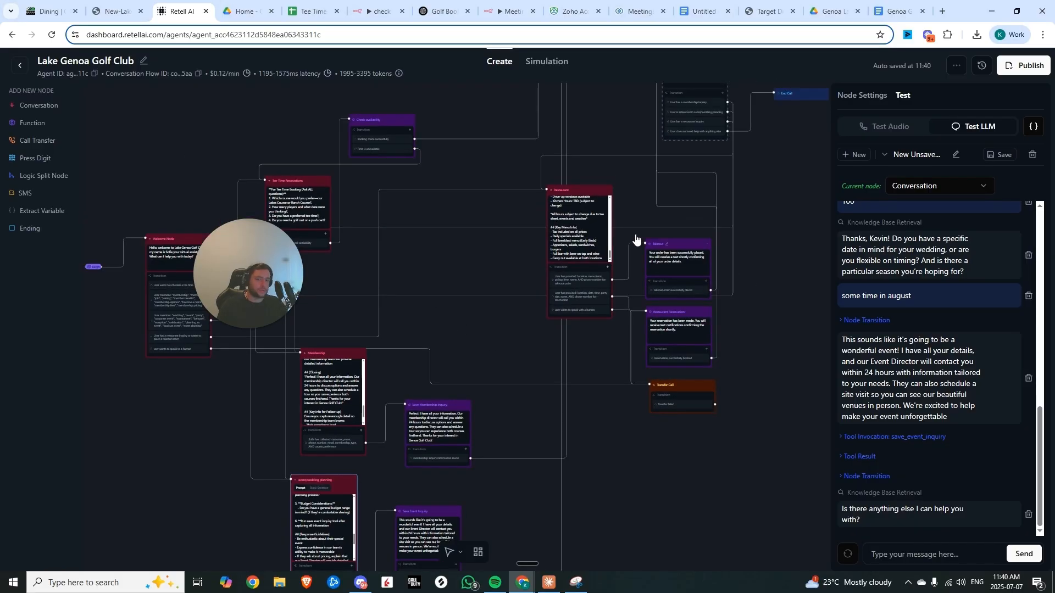
scroll(800, 242, down, 3)
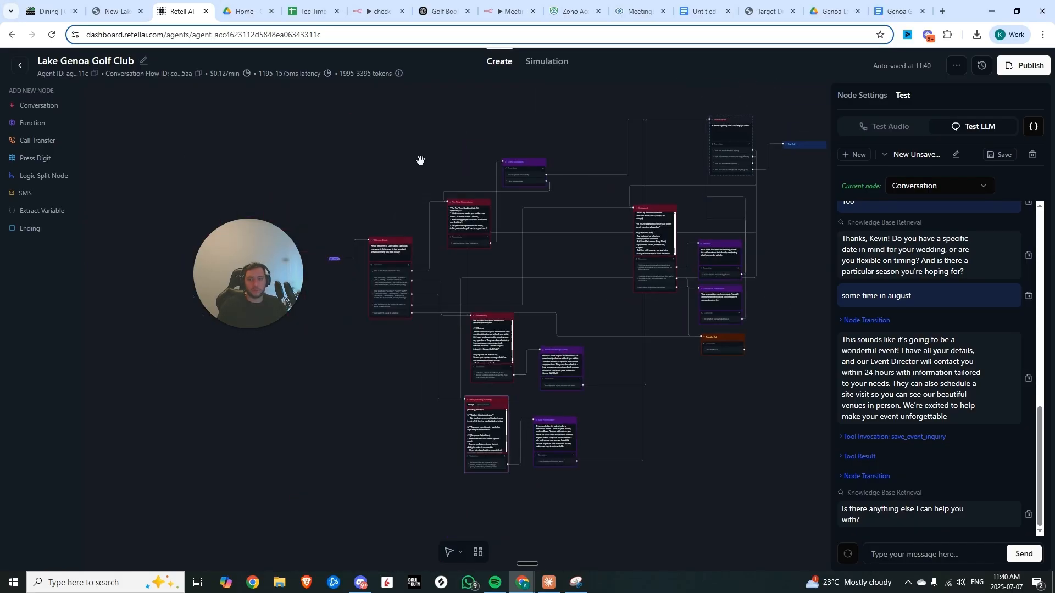
drag(421, 160, 381, 181)
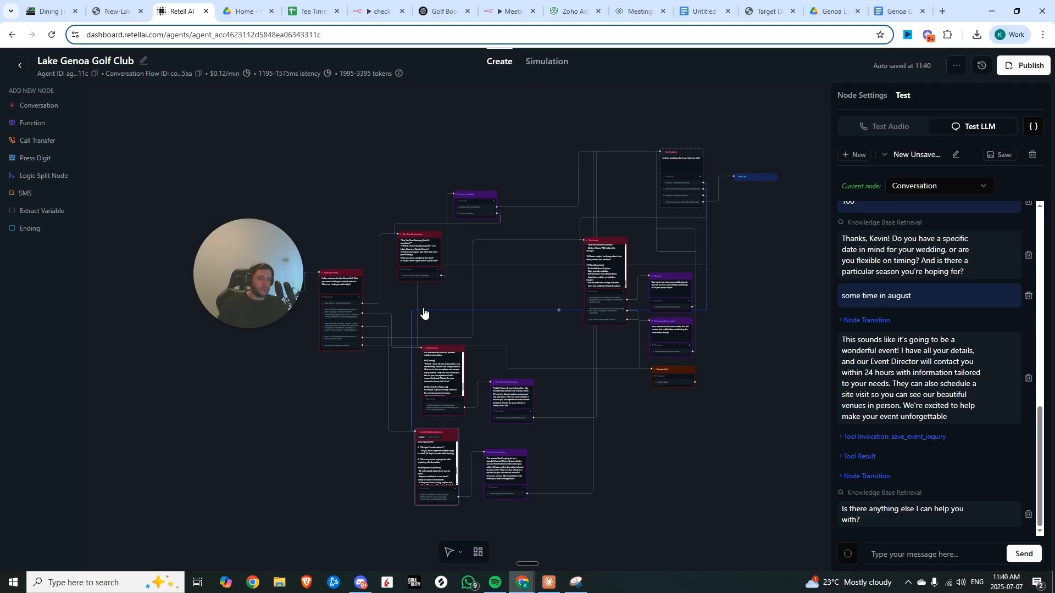
drag(484, 283, 531, 253)
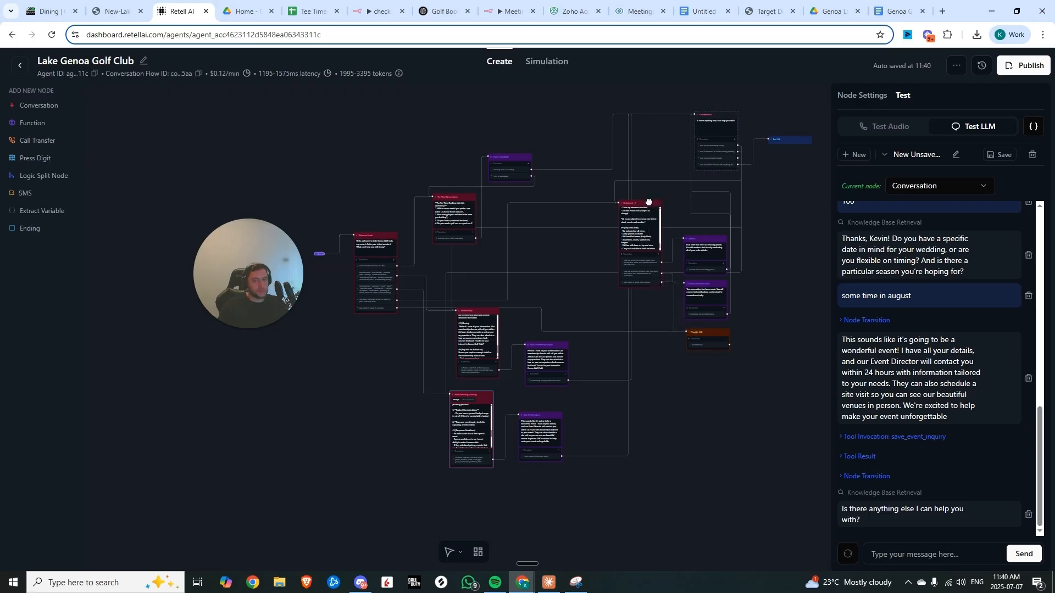
scroll(577, 254, up, 3)
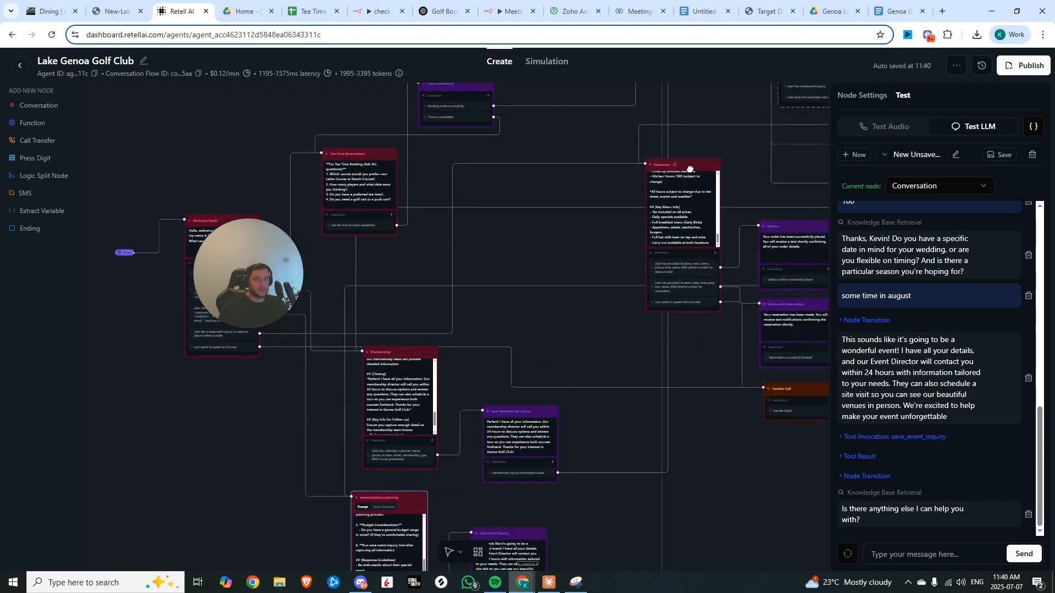
scroll(690, 169, up, 2)
scroll(690, 169, down, 3)
drag(603, 247, 590, 202)
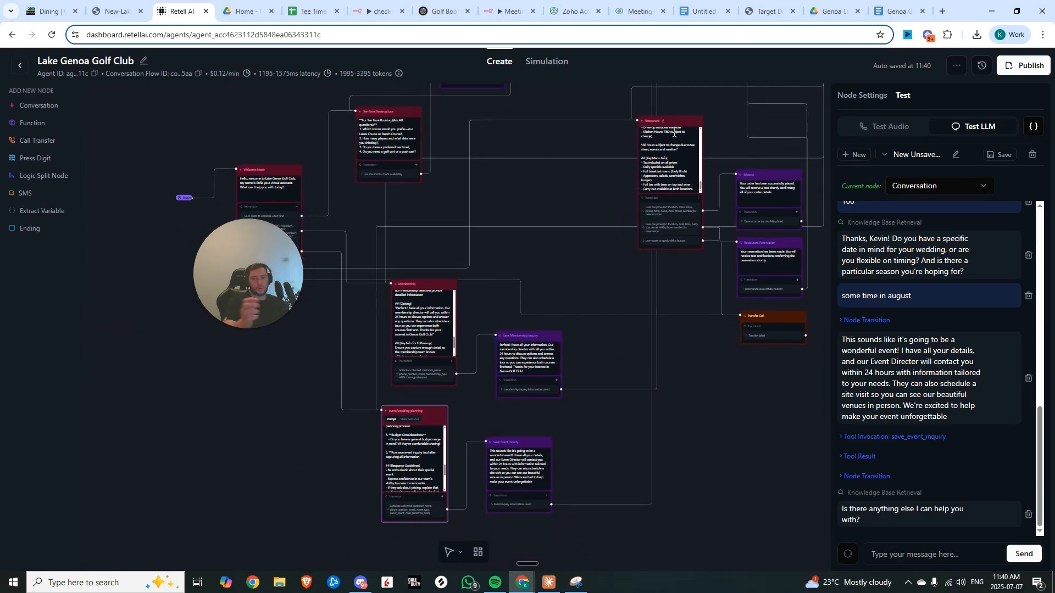
drag(724, 99, 663, 257)
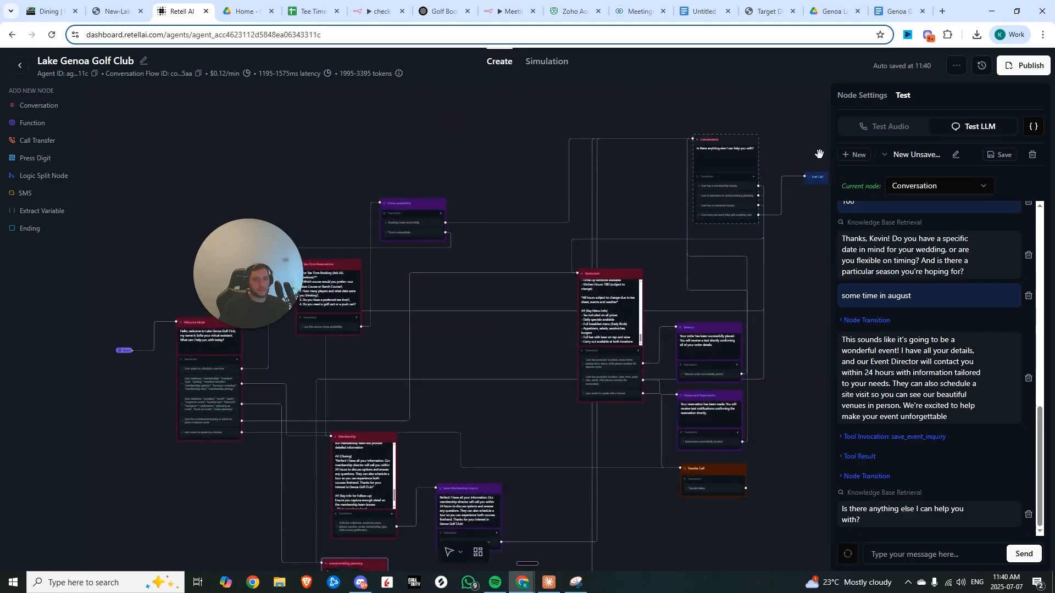
drag(616, 216, 668, 127)
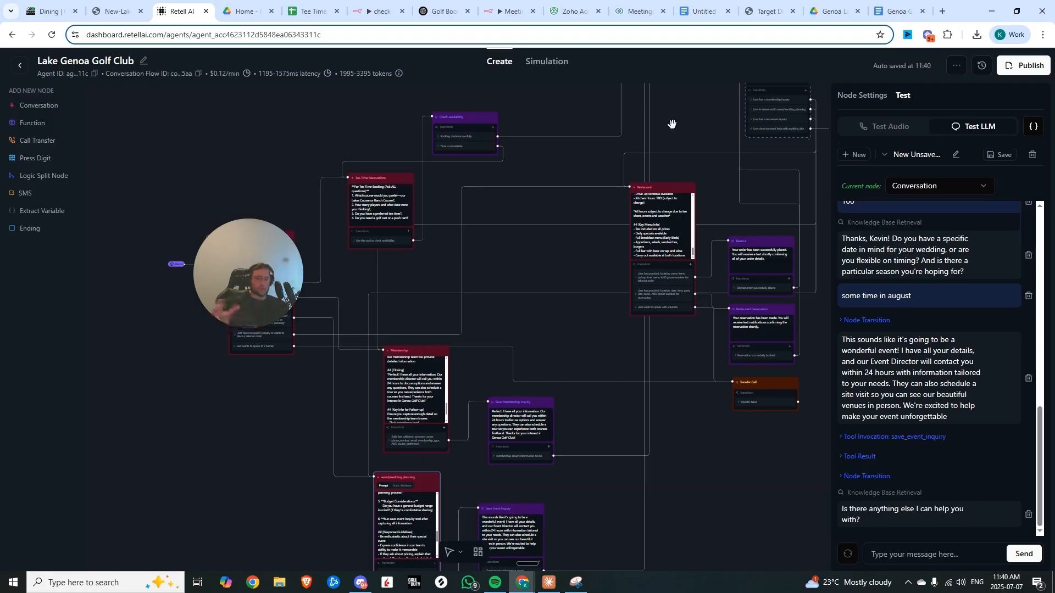
scroll(569, 259, down, 3)
drag(571, 256, 566, 249)
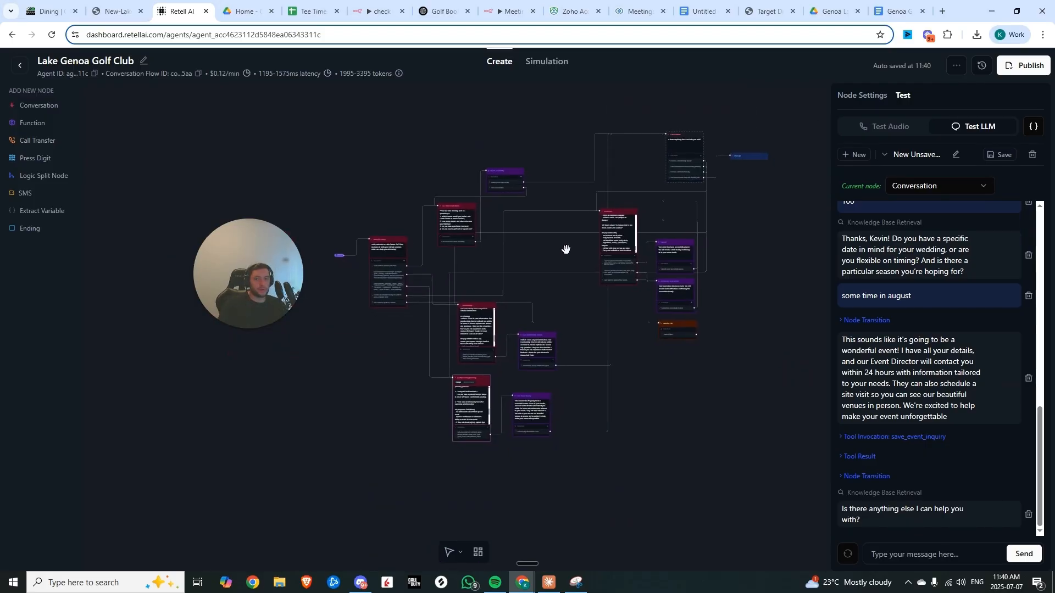